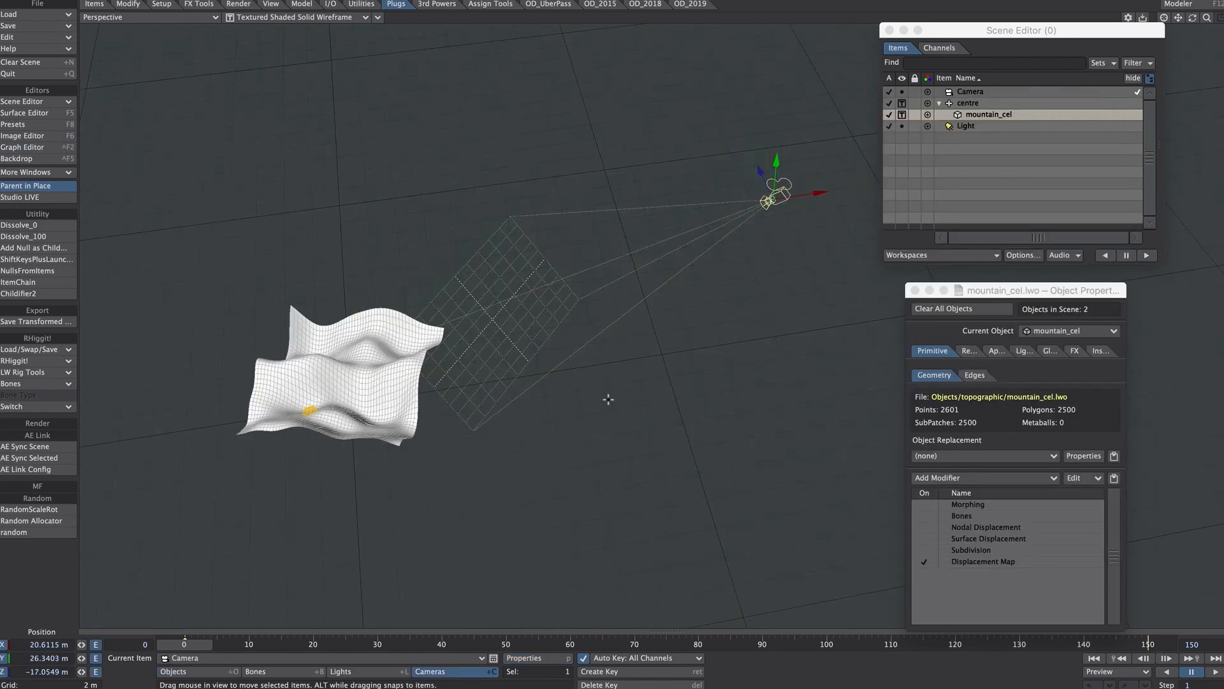
Switch the perspective viewport's display mode to the VPR render preview, framing the mountain_cel object.
key(p)
drag(372, 405, 1058, 77)
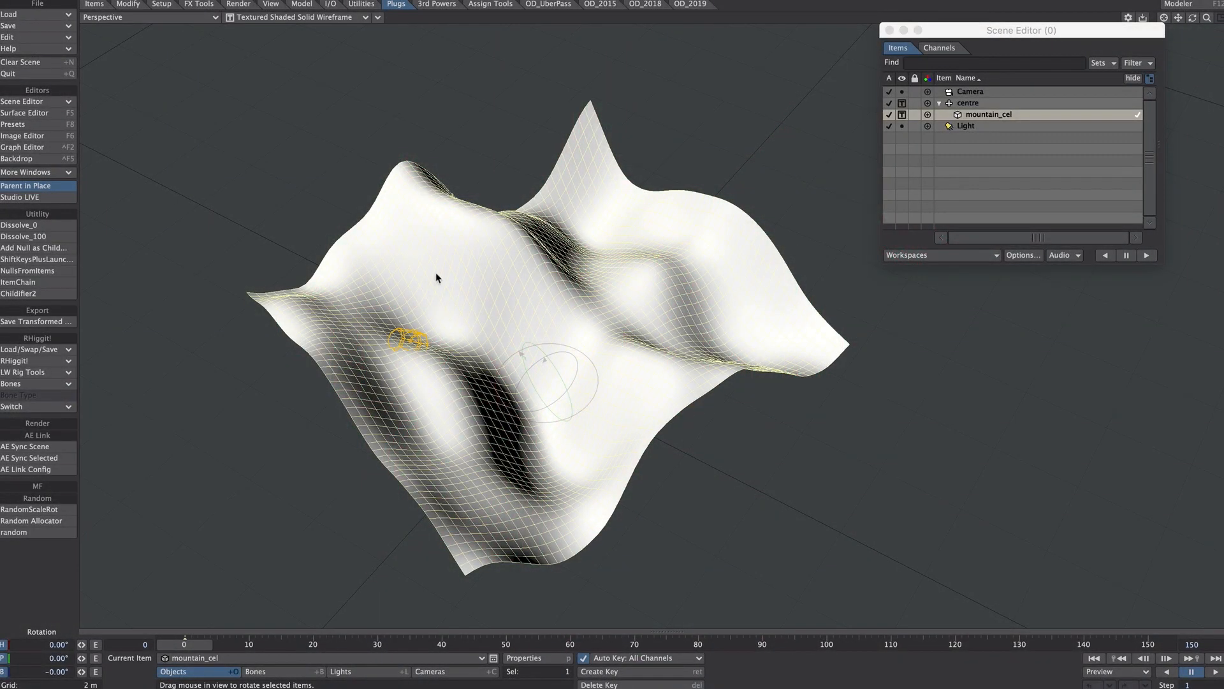
click(281, 17)
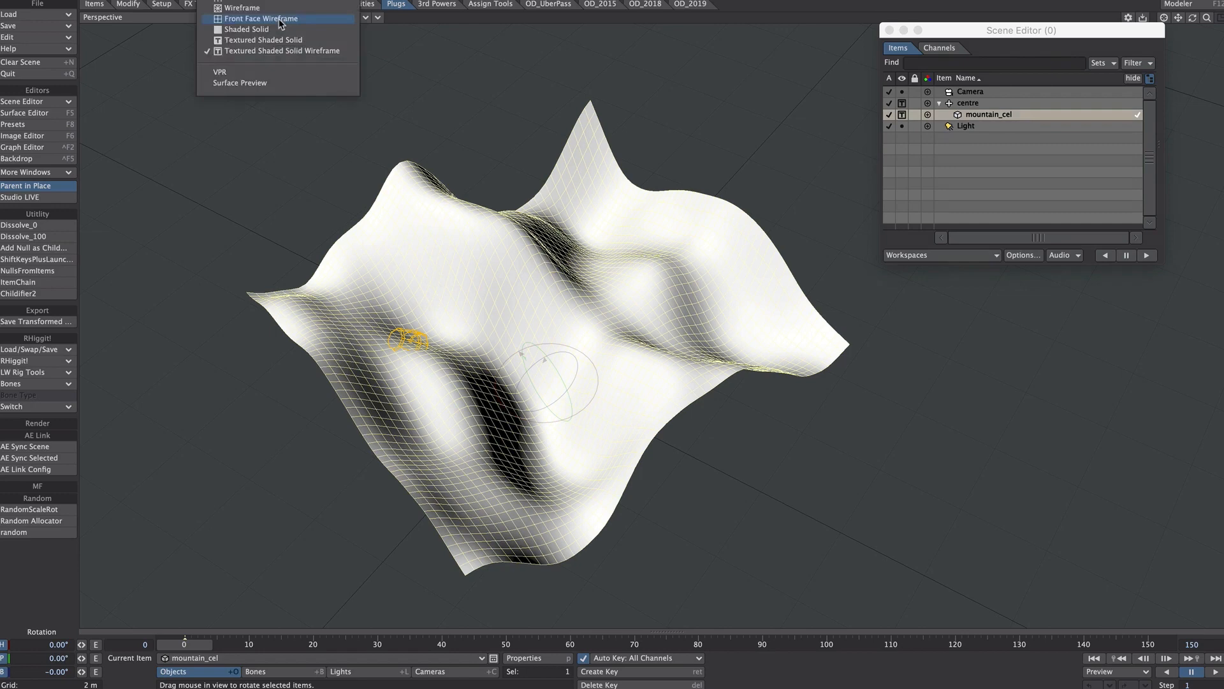
click(308, 73)
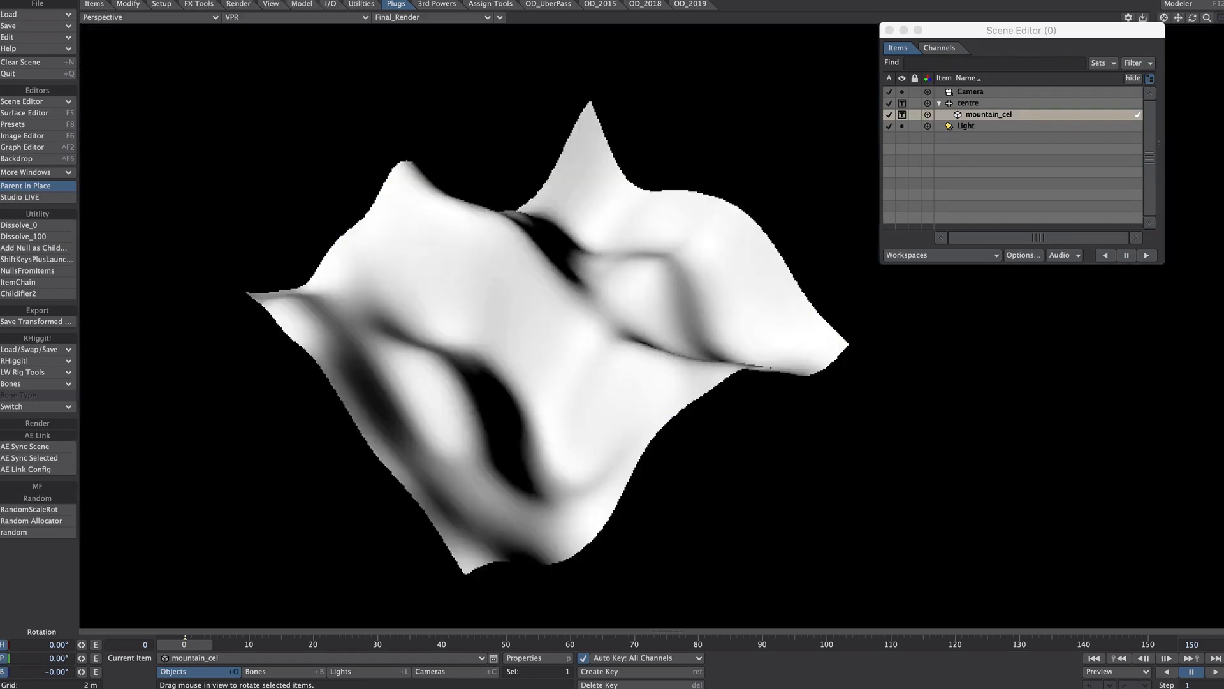
Add a Marble texture node to the node graph of the mountain surface, placing it beside the Principled BSDF node.
key(F5)
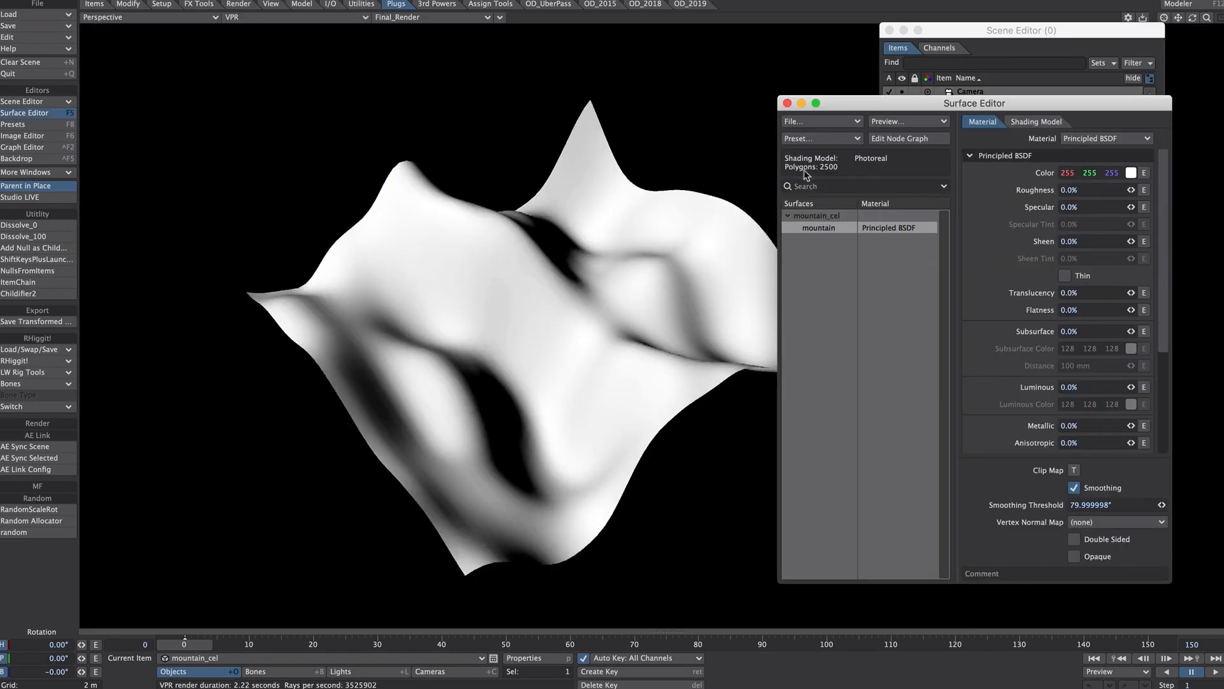
click(900, 139)
click(642, 135)
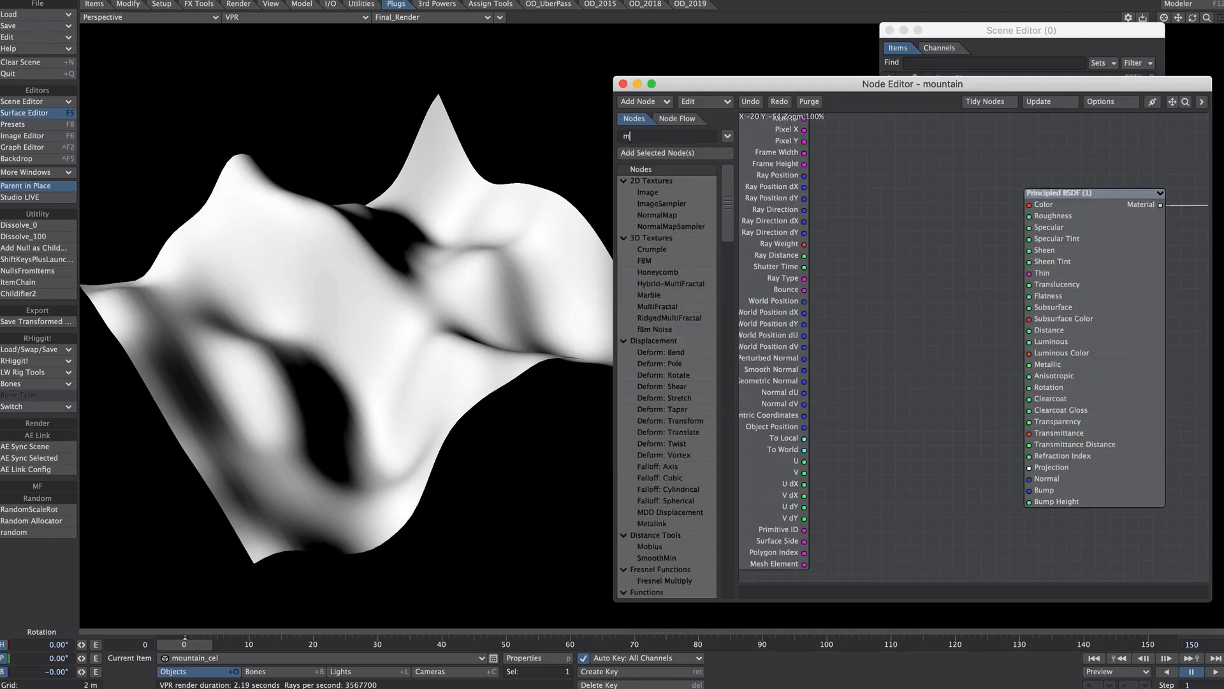
text(marb)
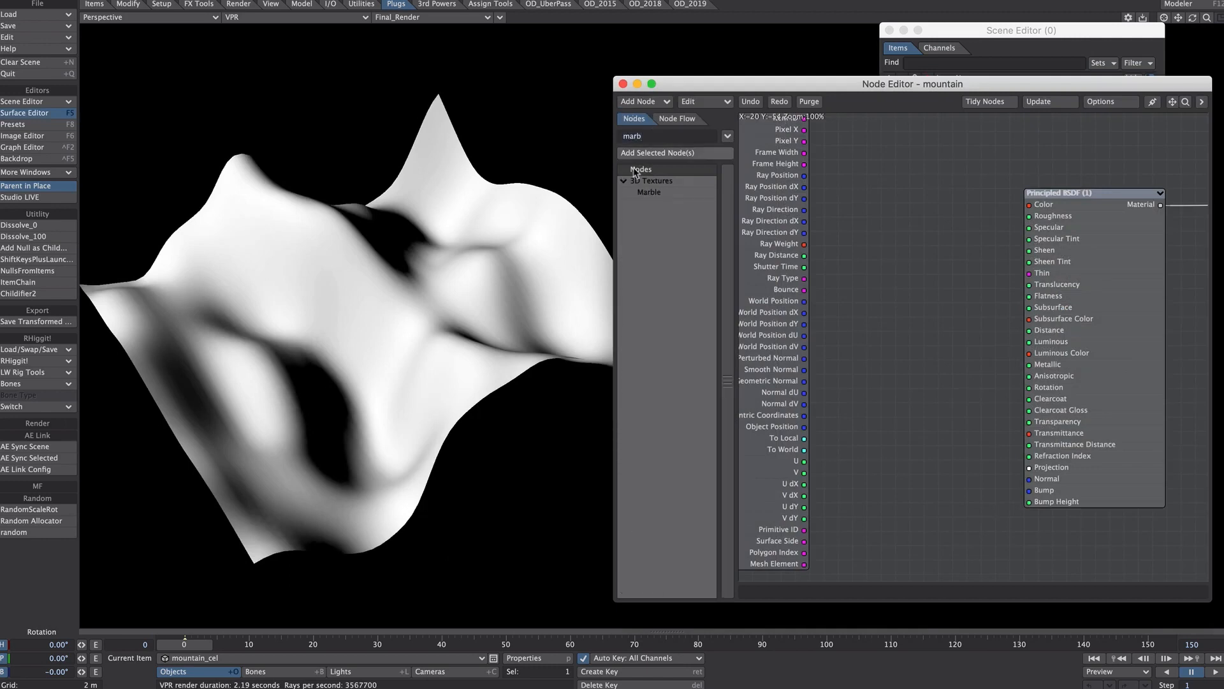
double_click(645, 193)
drag(944, 316, 872, 331)
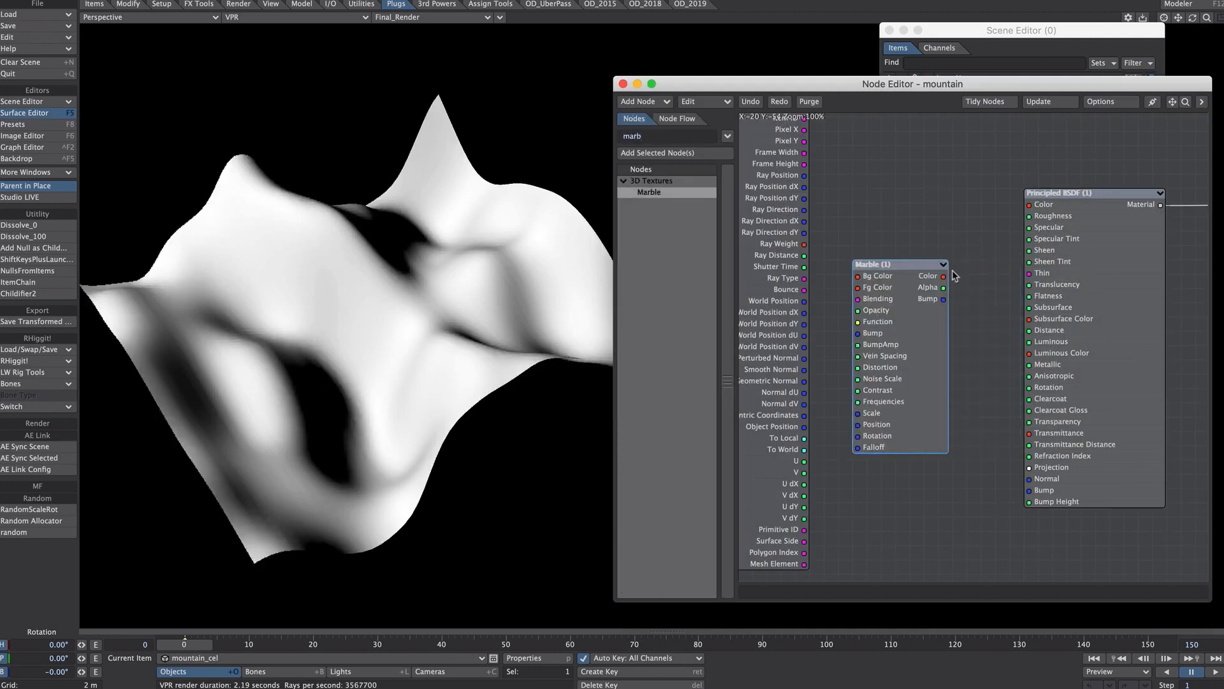
Connect the Marble color output to the Principled BSDF's Color and Luminous Color inputs, and set Luminous to 100%.
drag(944, 276, 1028, 205)
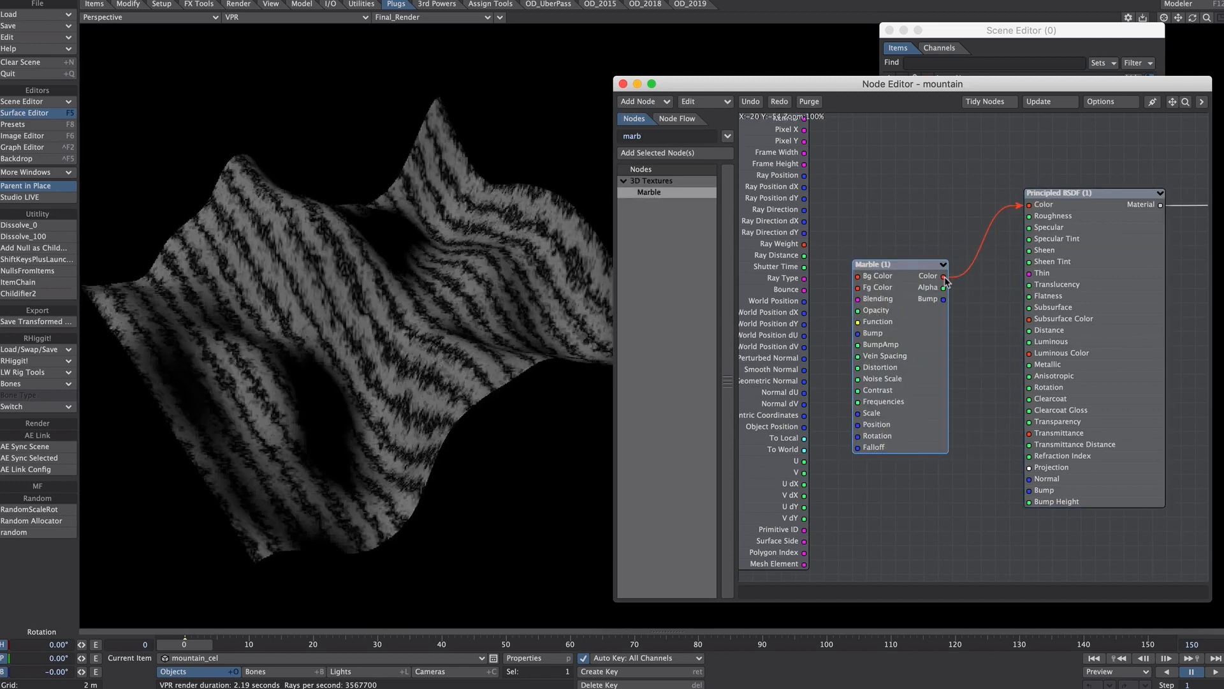
drag(945, 280, 1050, 350)
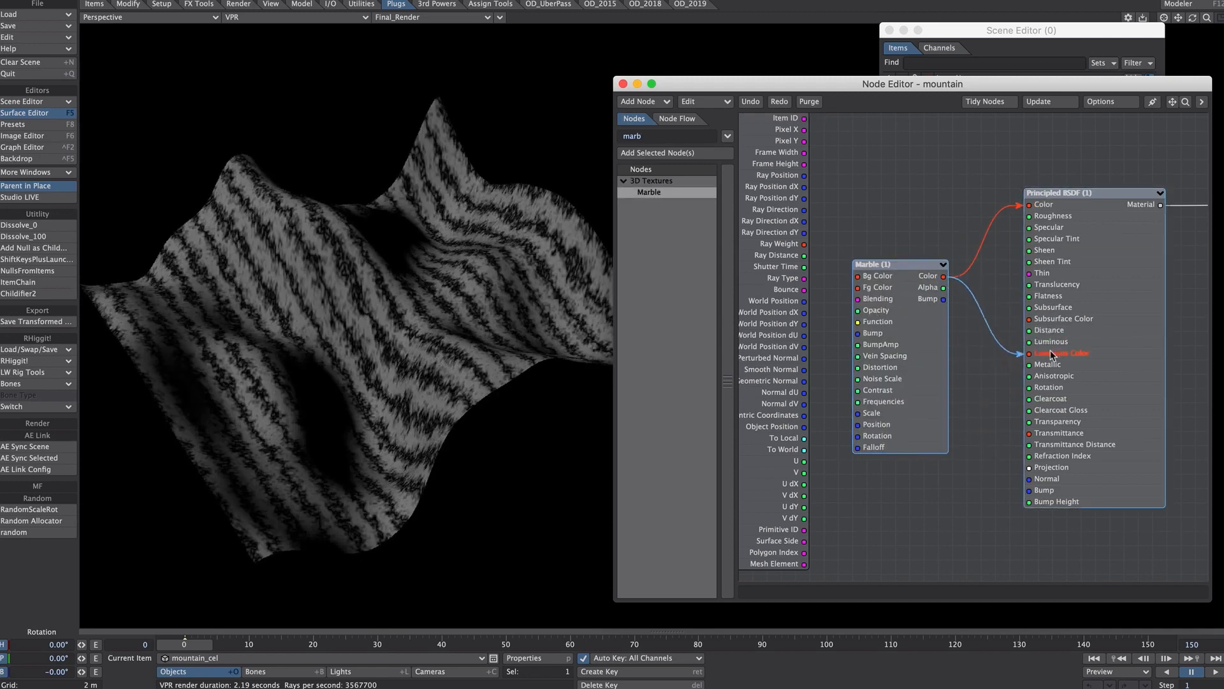
double_click(1050, 351)
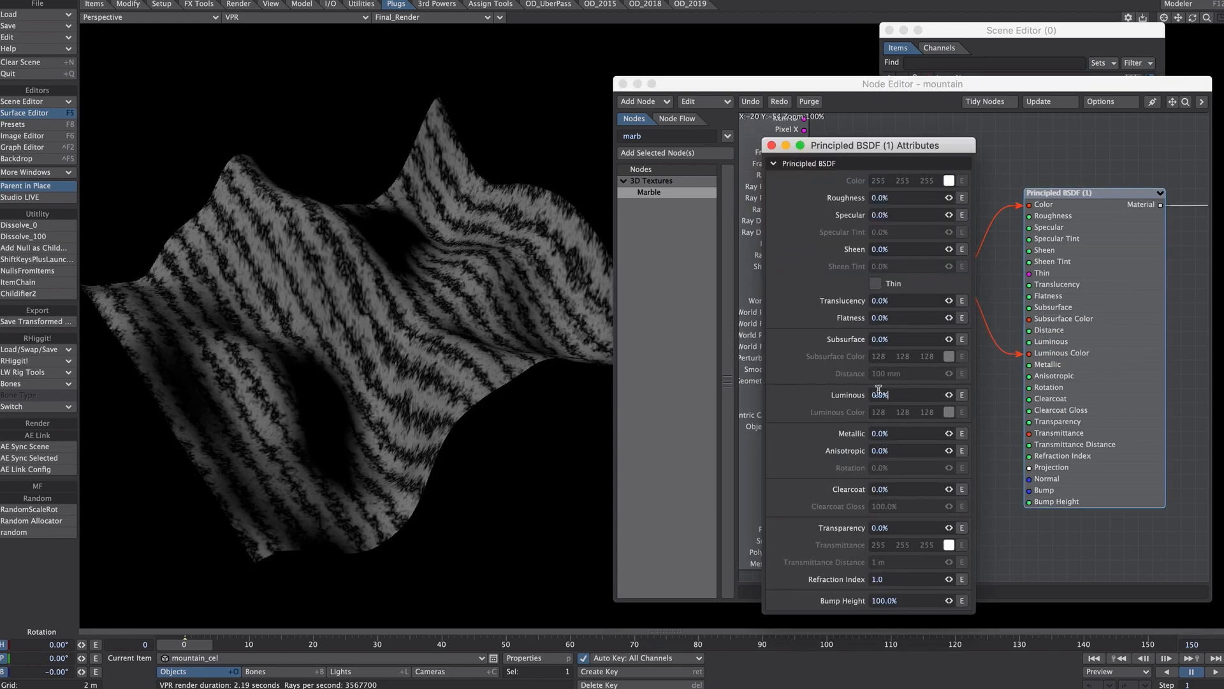
text(100)
key(Tab)
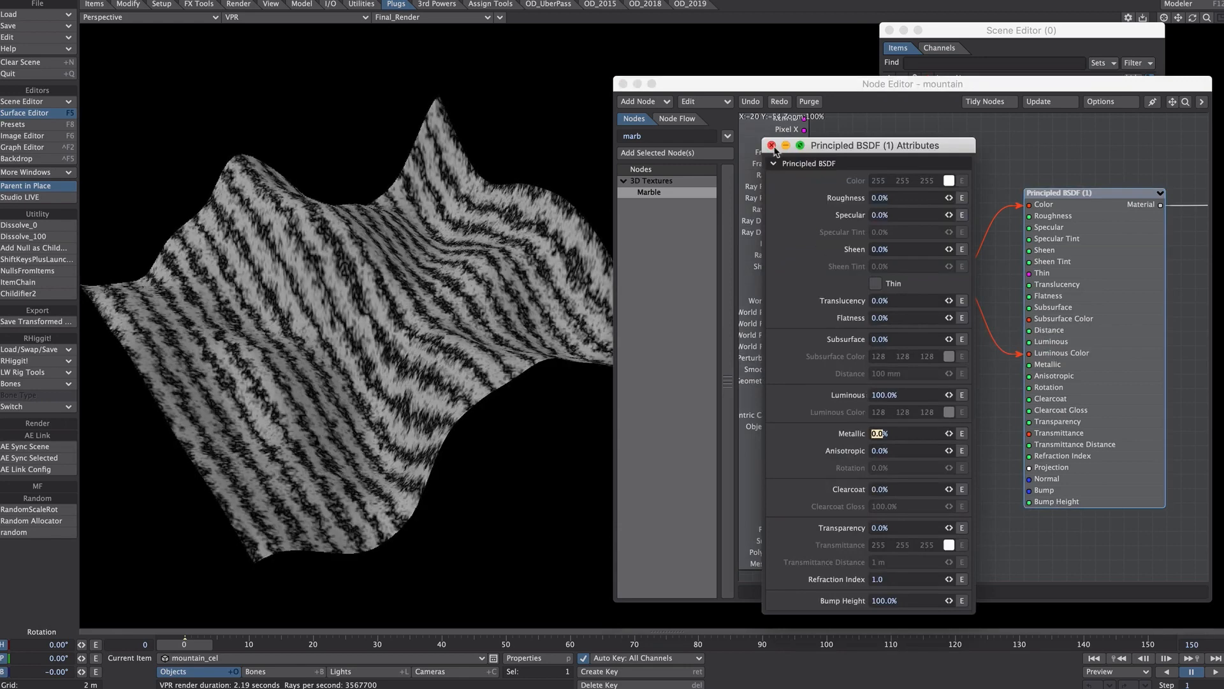
click(771, 145)
Set the Marble node's axis to Y and enable World/Deformed Coords.
double_click(925, 274)
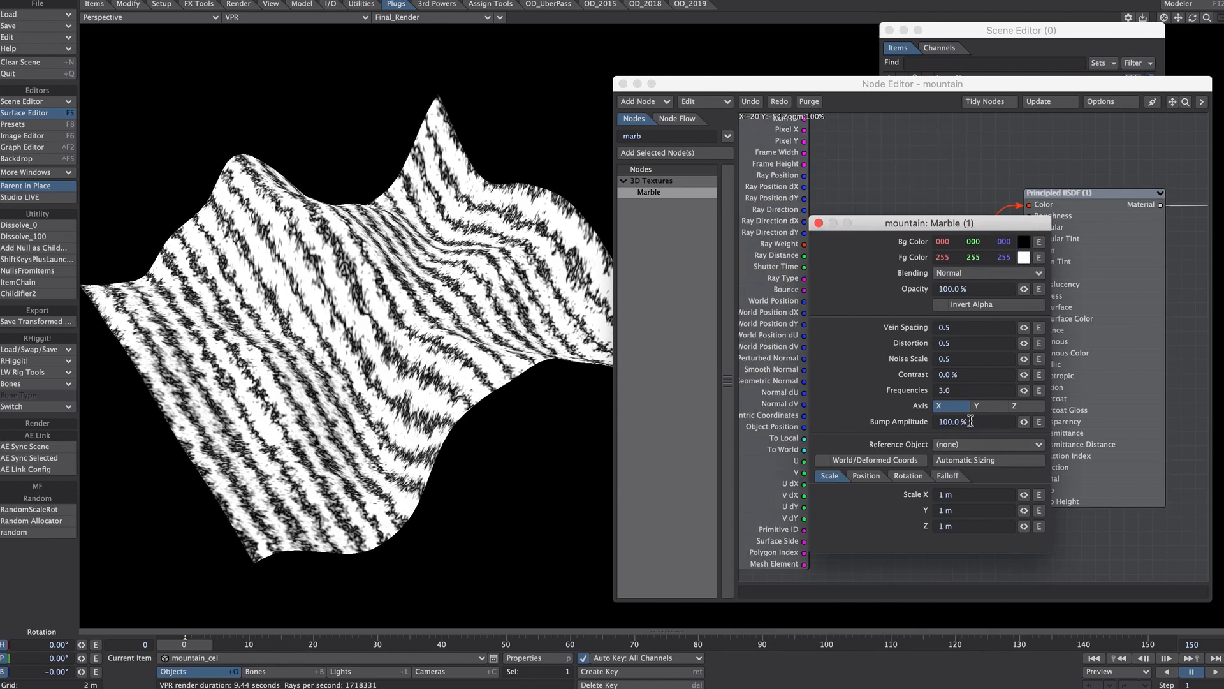
click(980, 406)
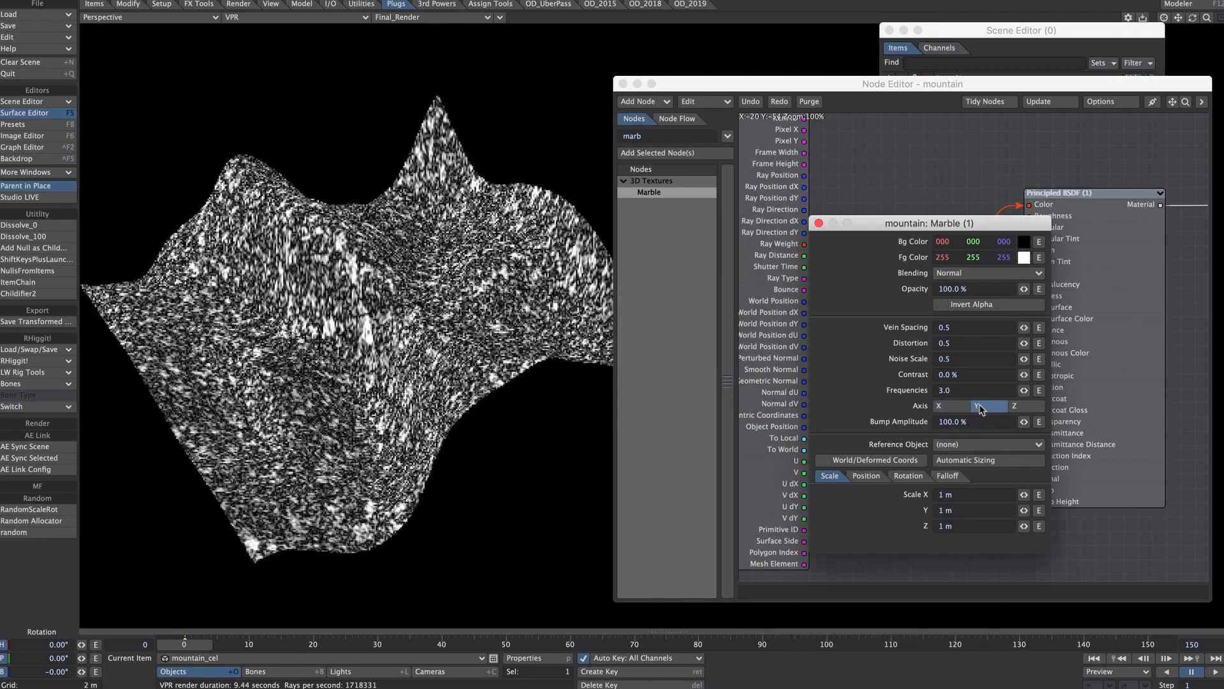
click(852, 461)
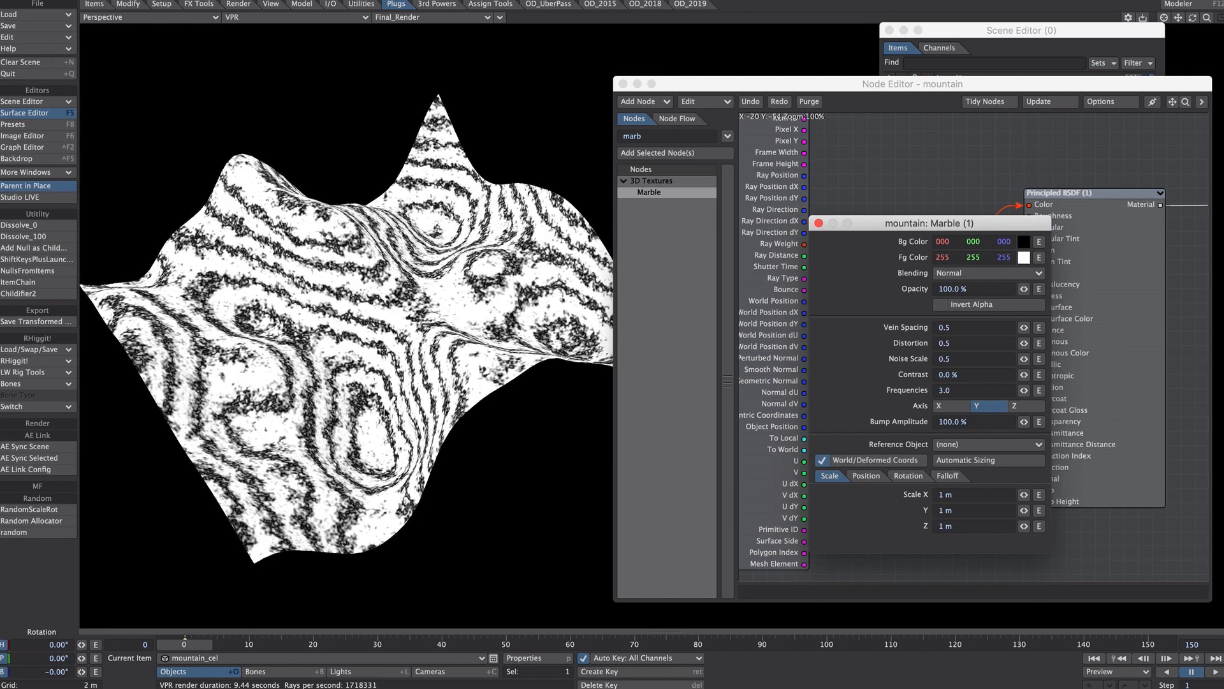
Set the Marble texture's distortion to 0 and its noise scale to 0.00001.
click(947, 343)
text(0)
key(Tab)
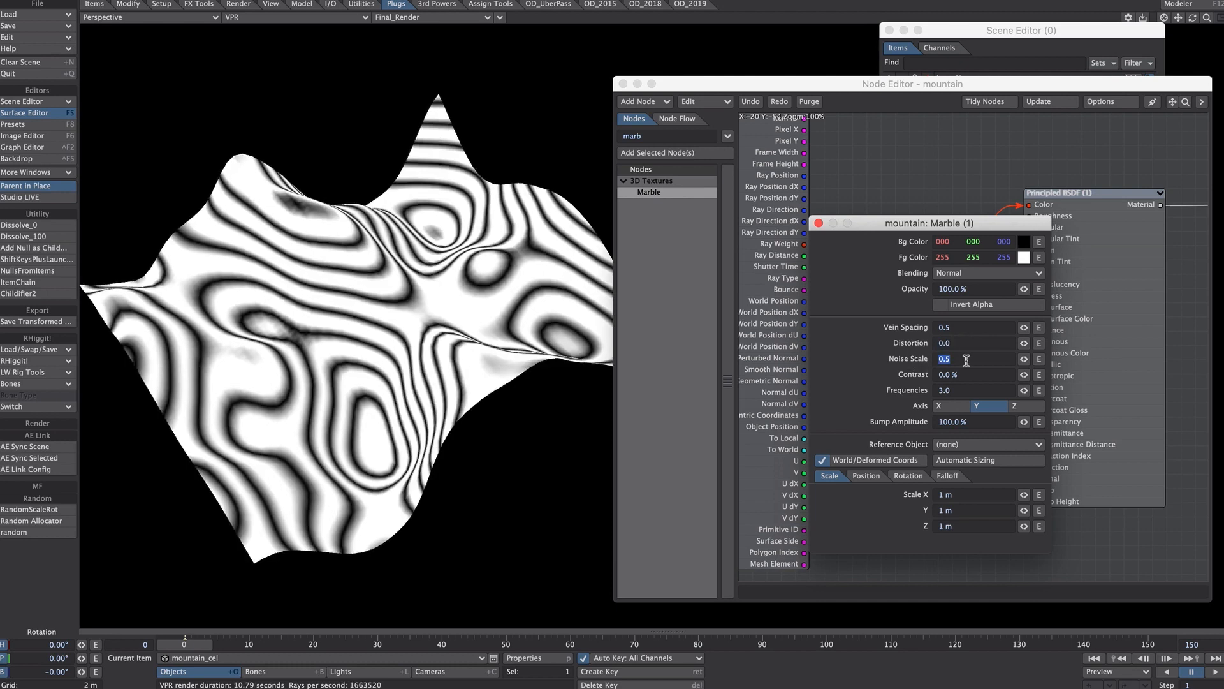
text(0)
key(Tab)
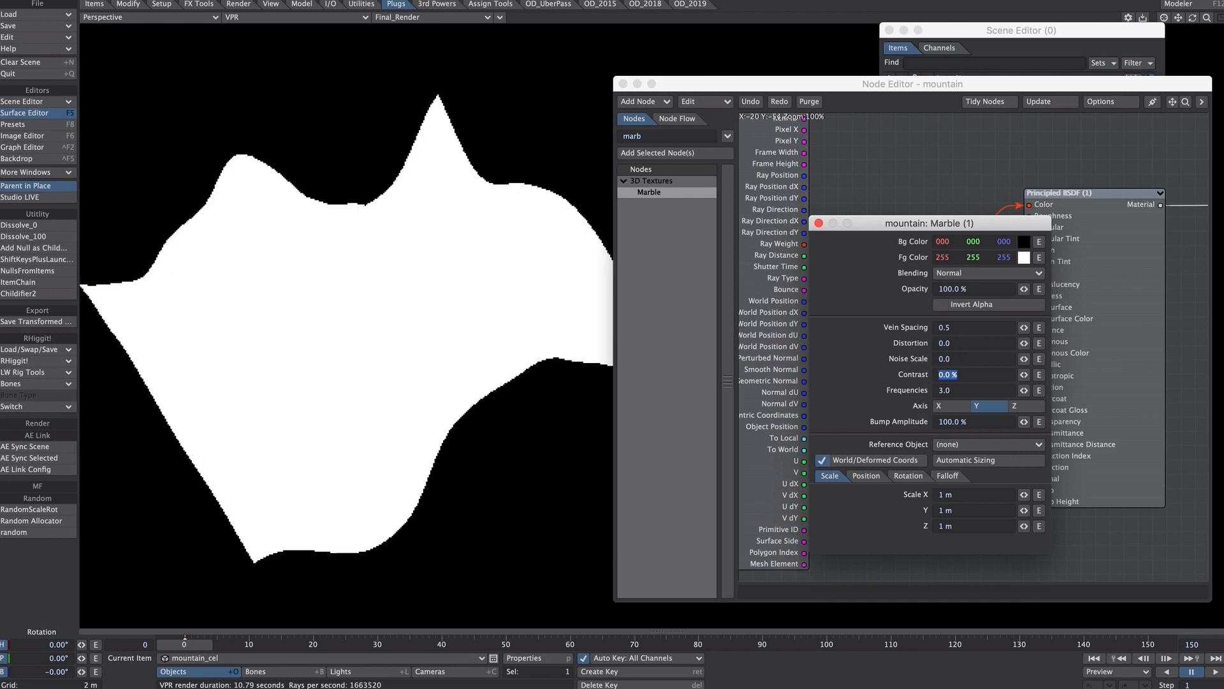
click(950, 359)
text(.00)
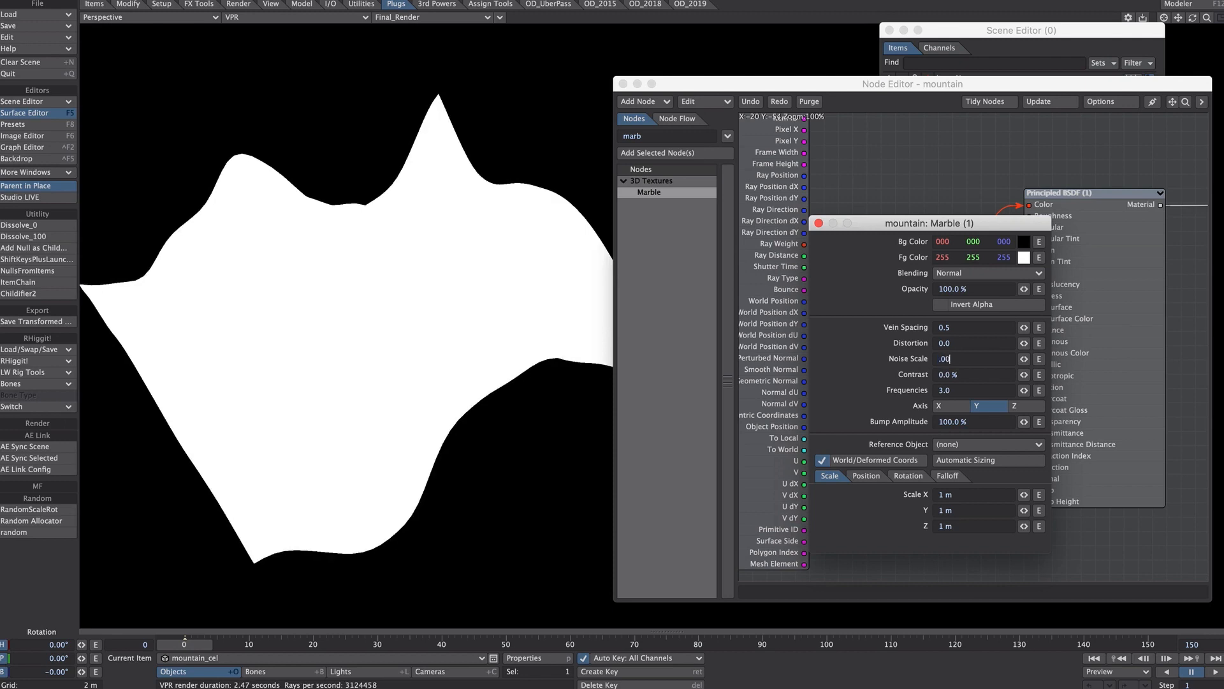
text(001)
key(Tab)
key(Tab)
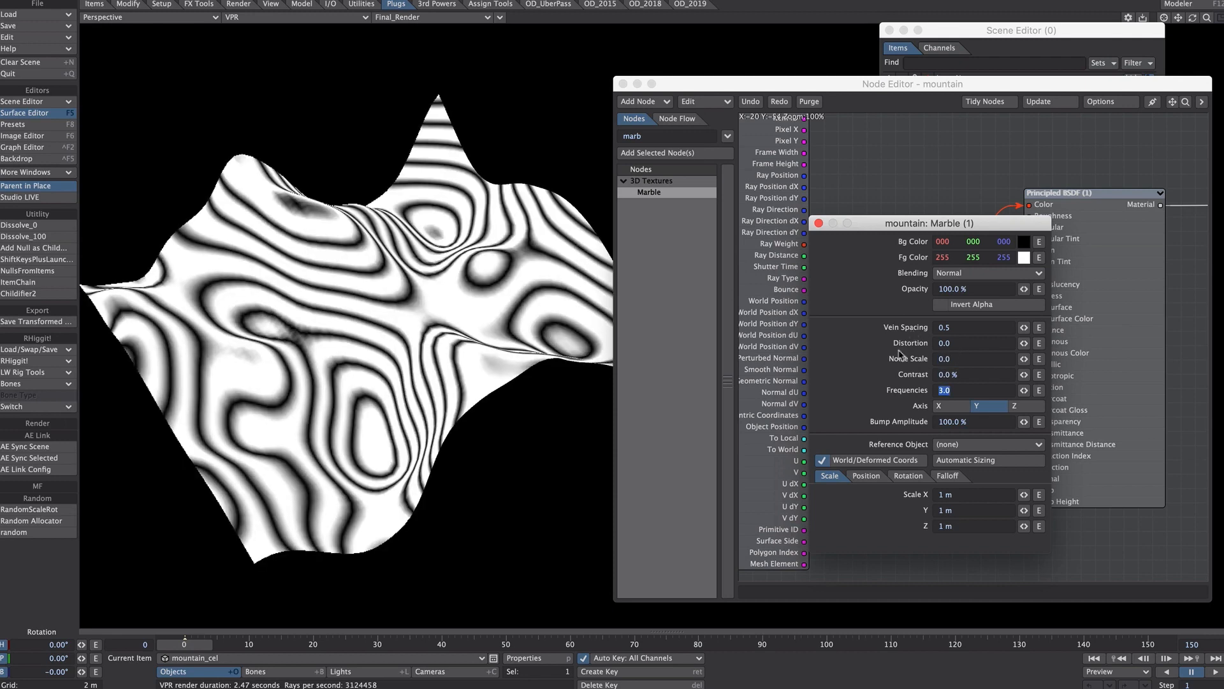
Set the Marble texture's contrast to 100% and its frequencies to 0.
click(977, 372)
text(100)
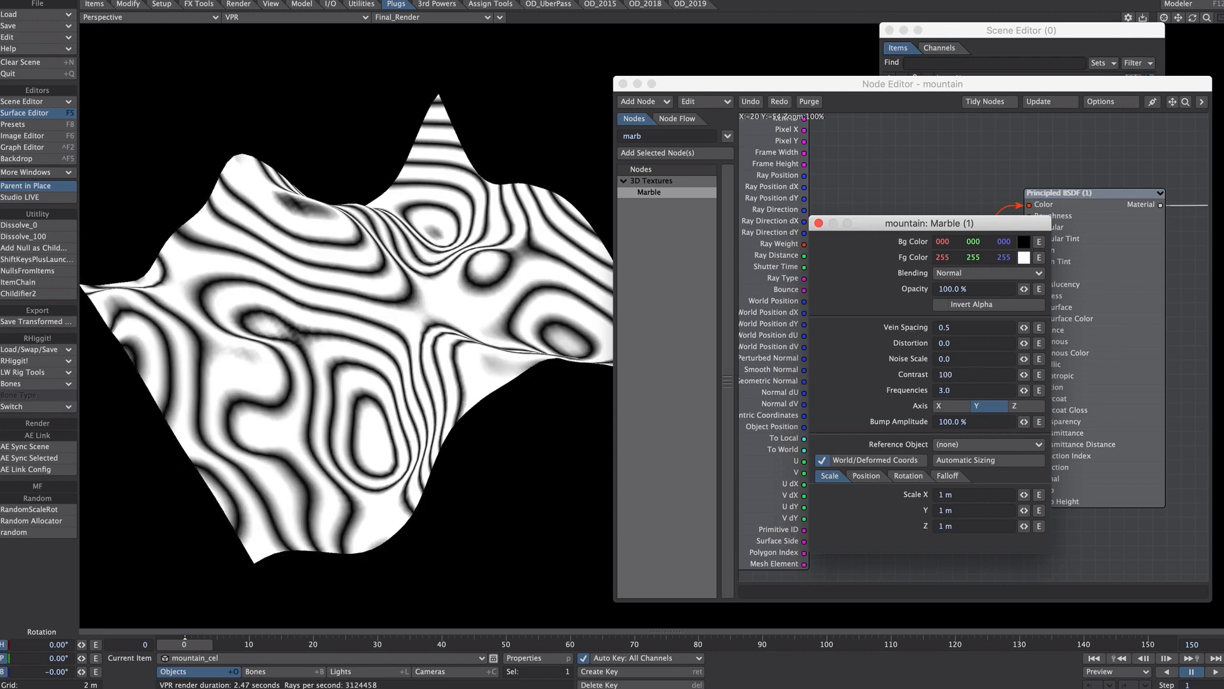
key(Tab)
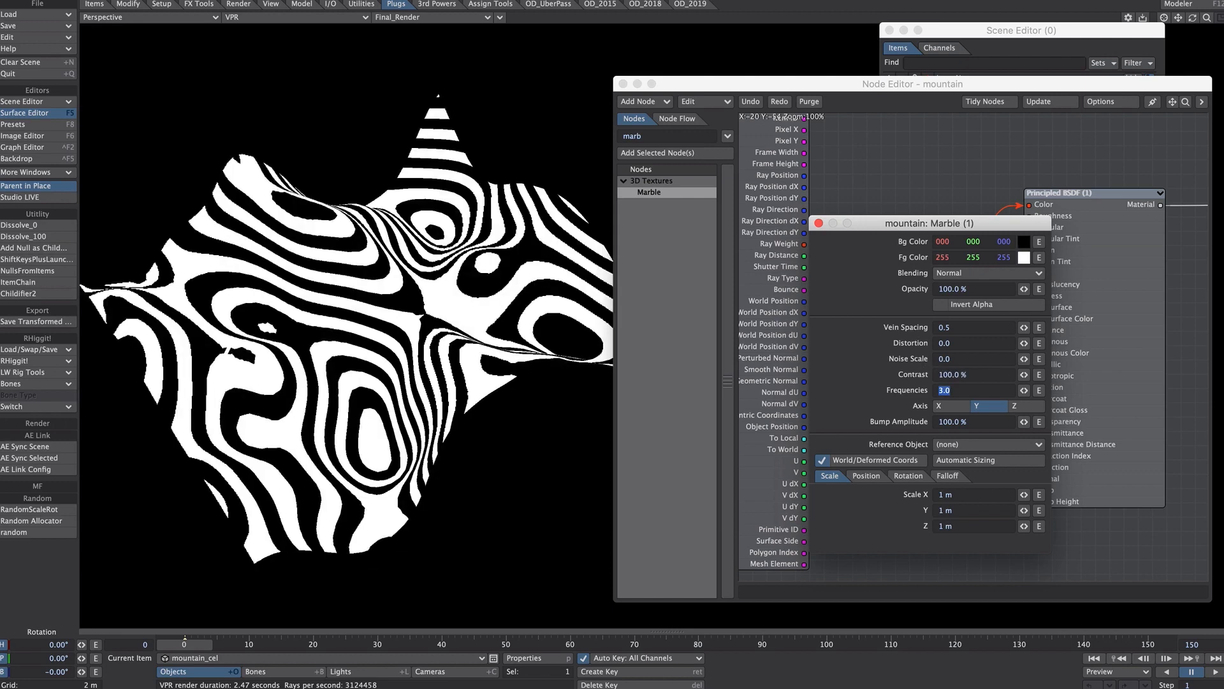
text(0)
key(Tab)
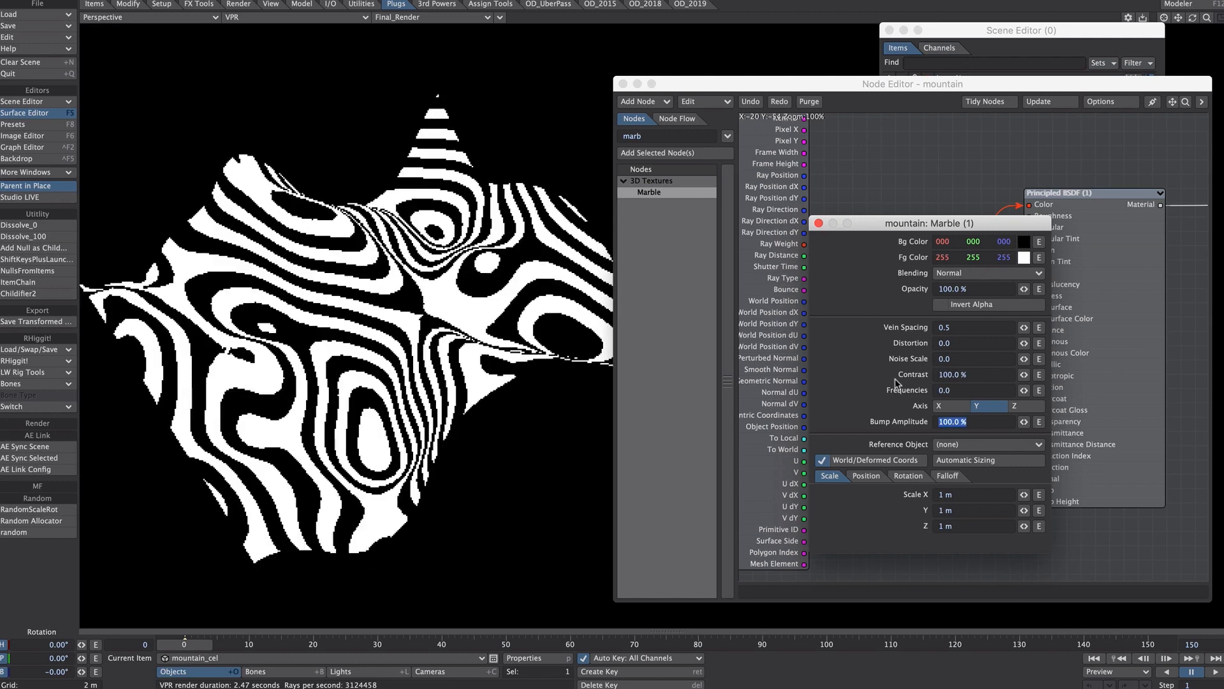
Increase the Marble texture's vein spacing to spread the contour bands farther apart.
click(845, 387)
drag(1024, 328, 1043, 327)
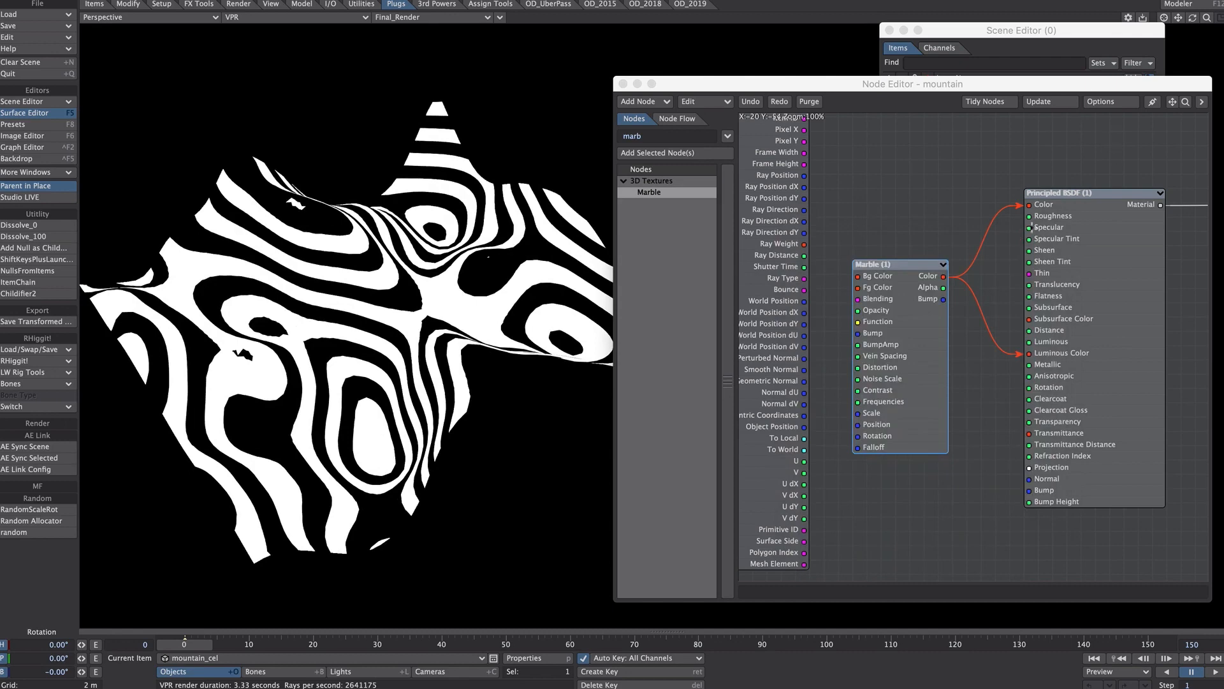
Connect the Marble color output to the Surface node's Clip input and disconnect it from Color and Luminous Color.
drag(1172, 102, 1176, 121)
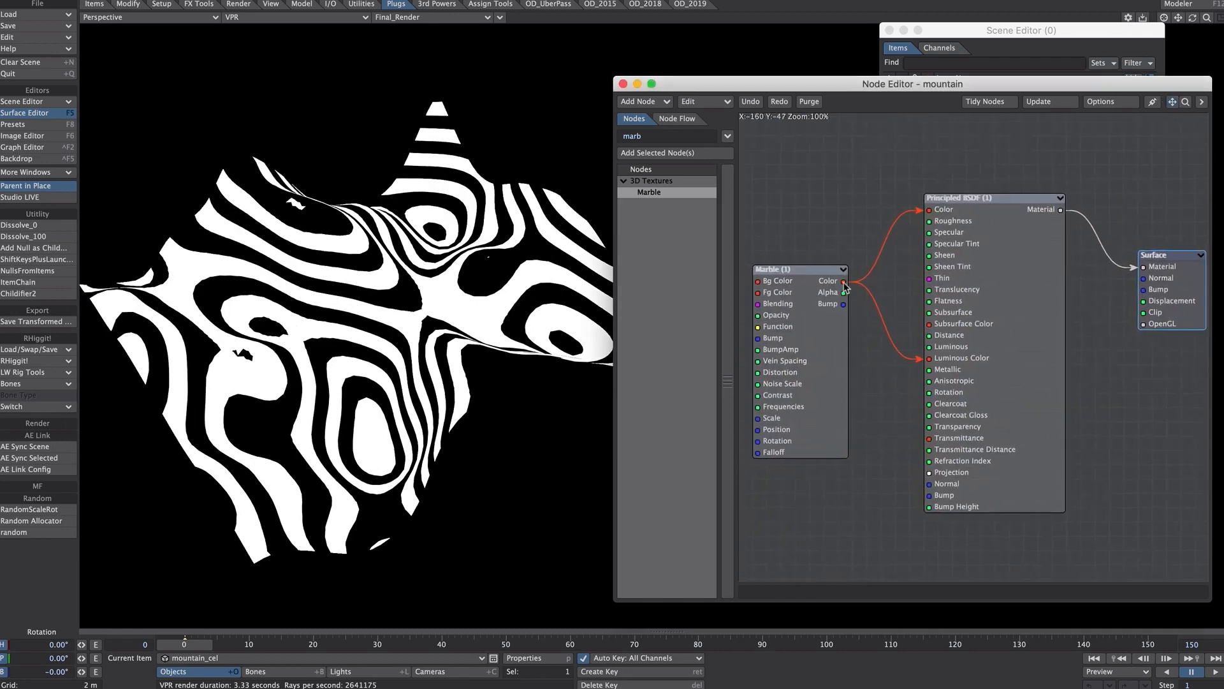
drag(843, 281, 1144, 312)
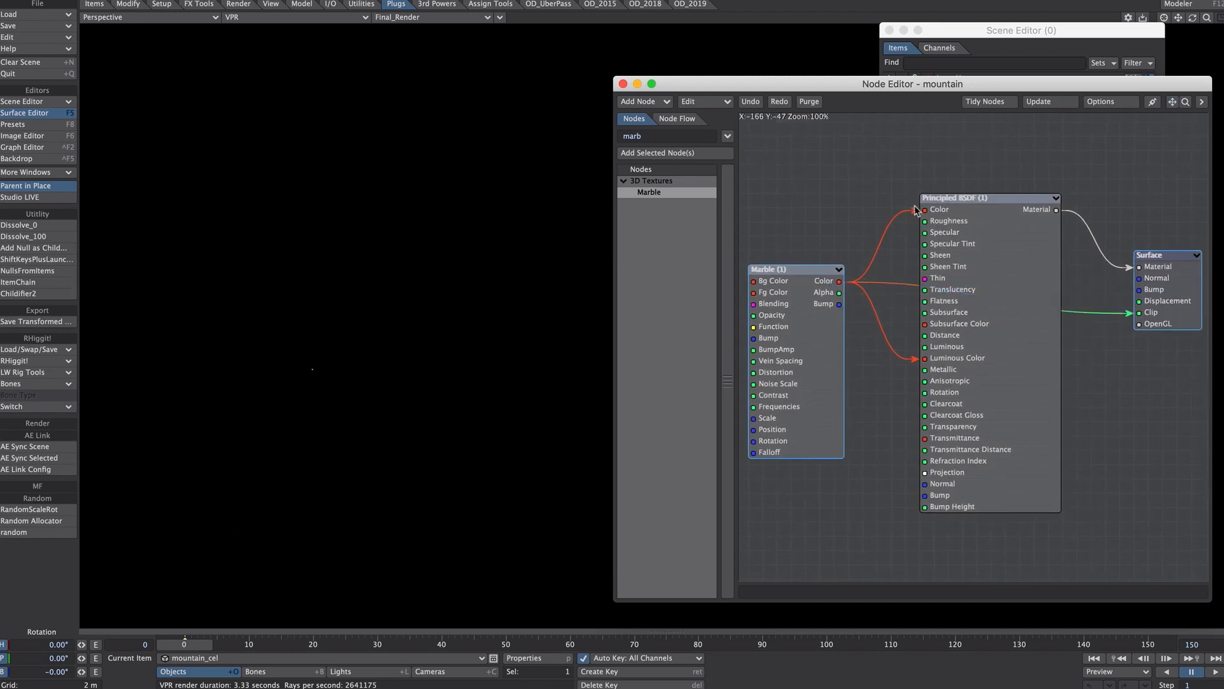
drag(925, 209, 889, 214)
drag(924, 357, 889, 363)
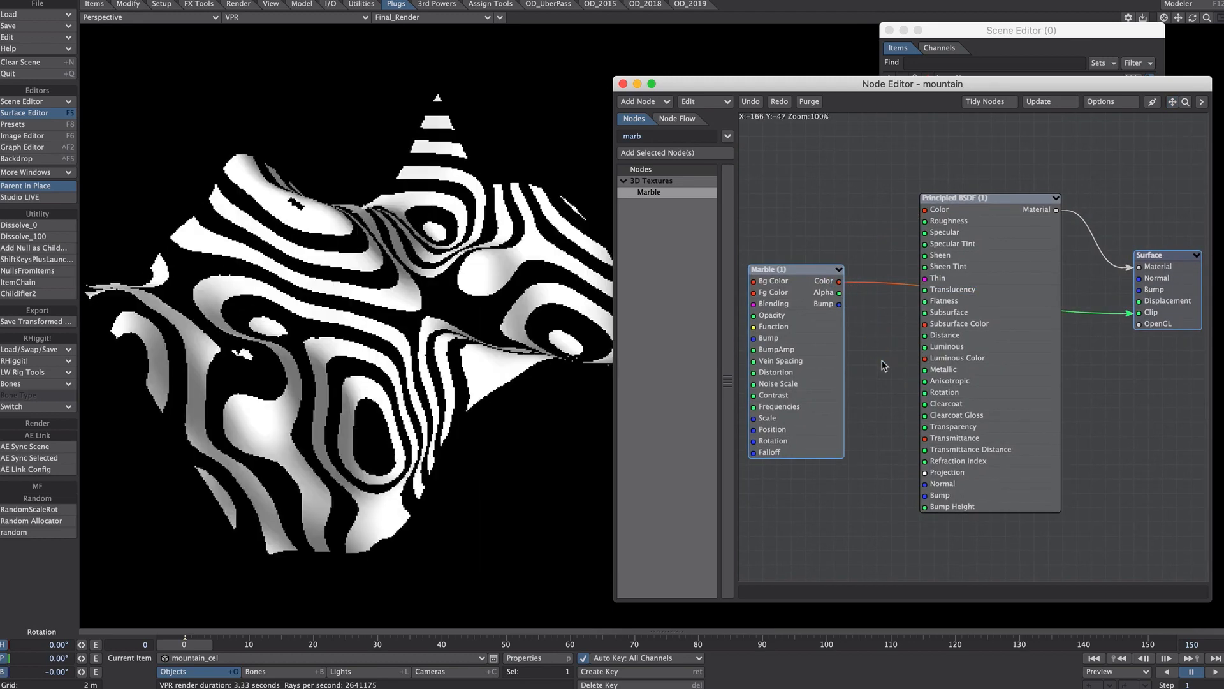
Set the backdrop color to gray 84, 84, 84 and make the mountain surface double sided.
key(ctrl+F5)
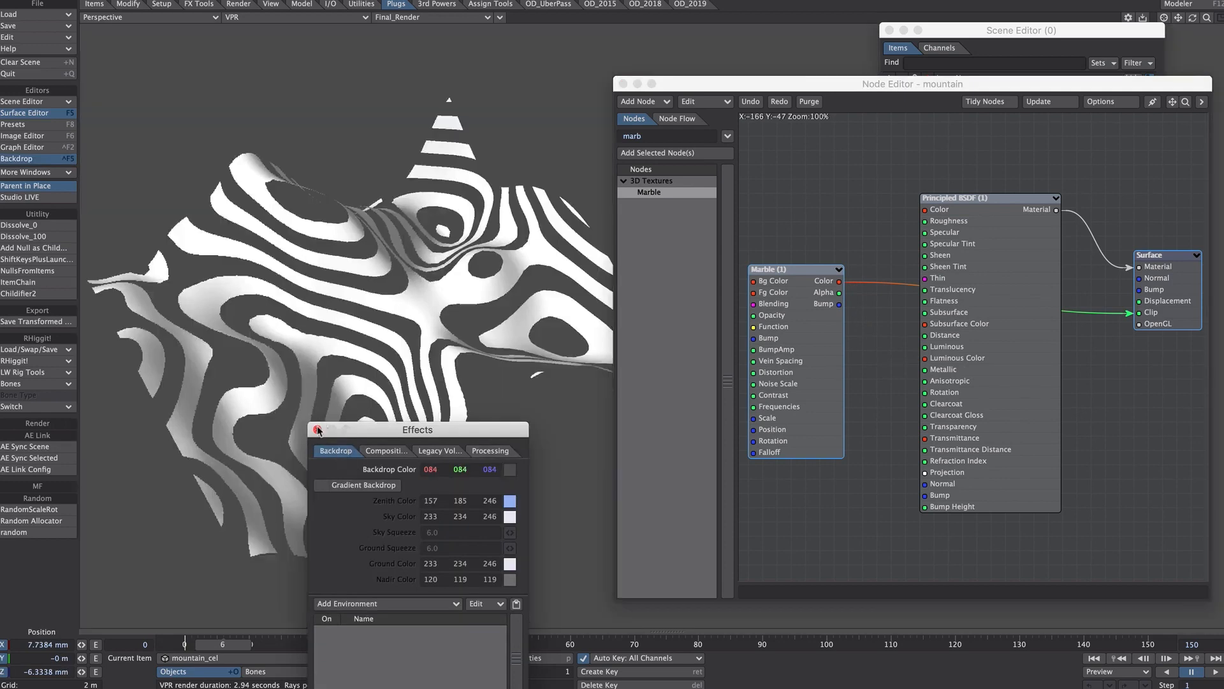
click(318, 429)
key(Escape)
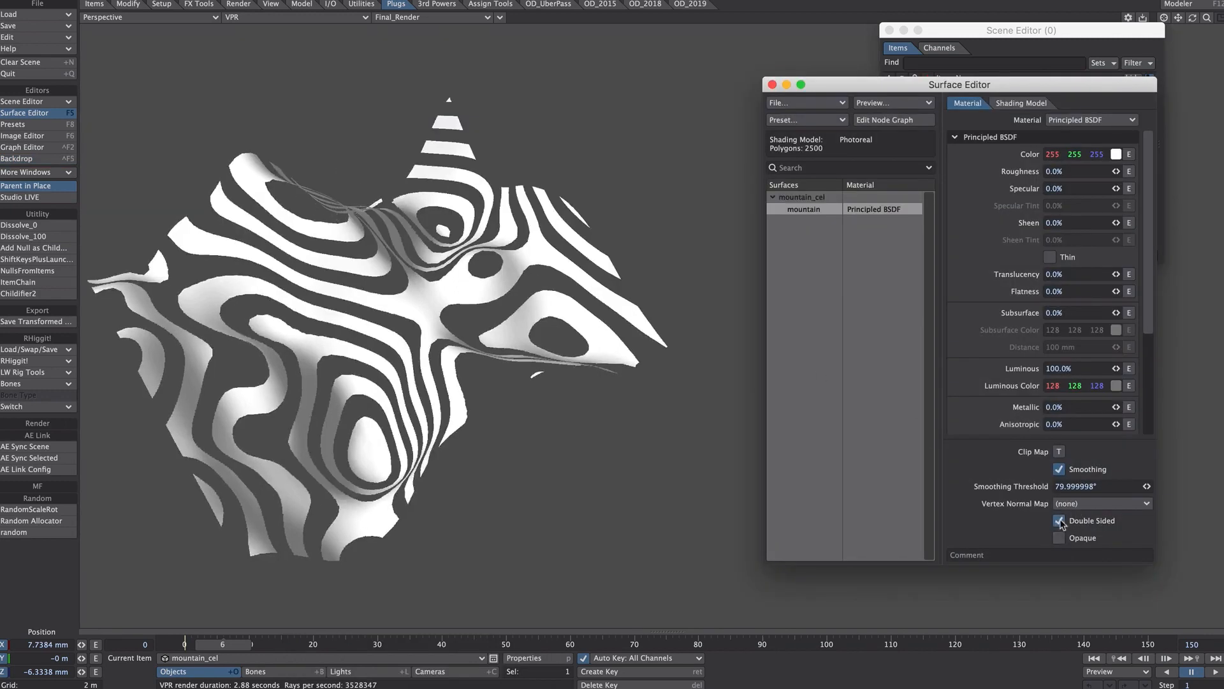
Open the mountain_cel object's properties and toggle Subdivision in its modifier list.
click(1006, 33)
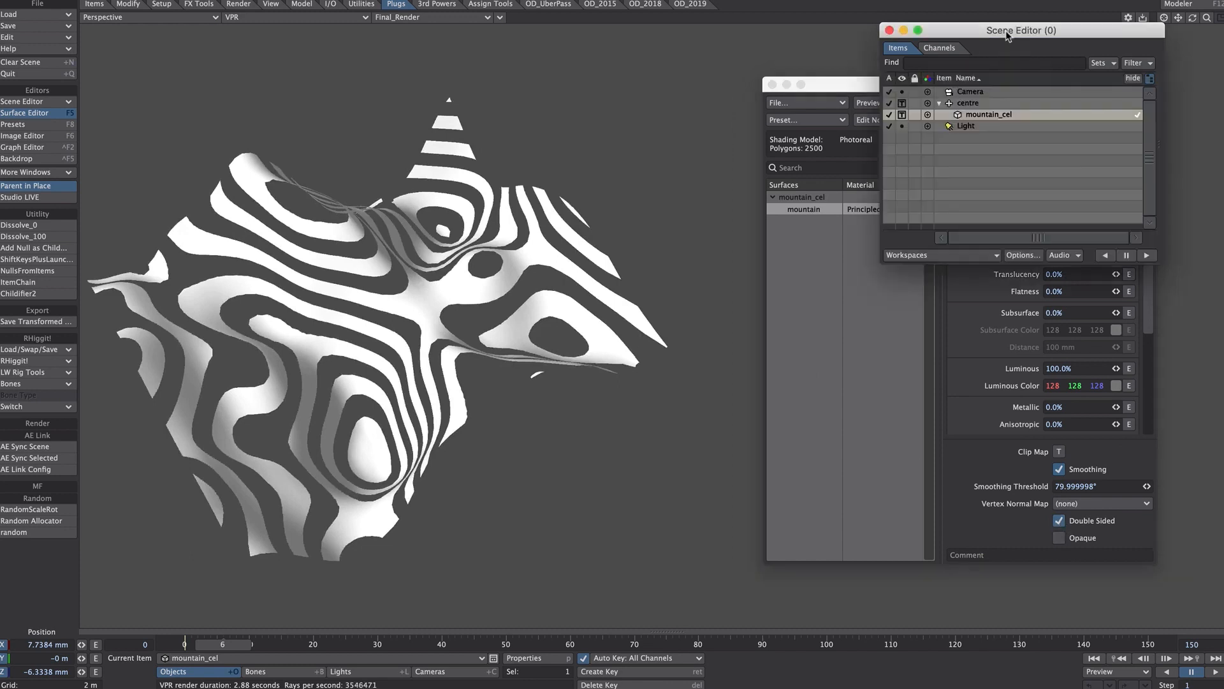
double_click(981, 115)
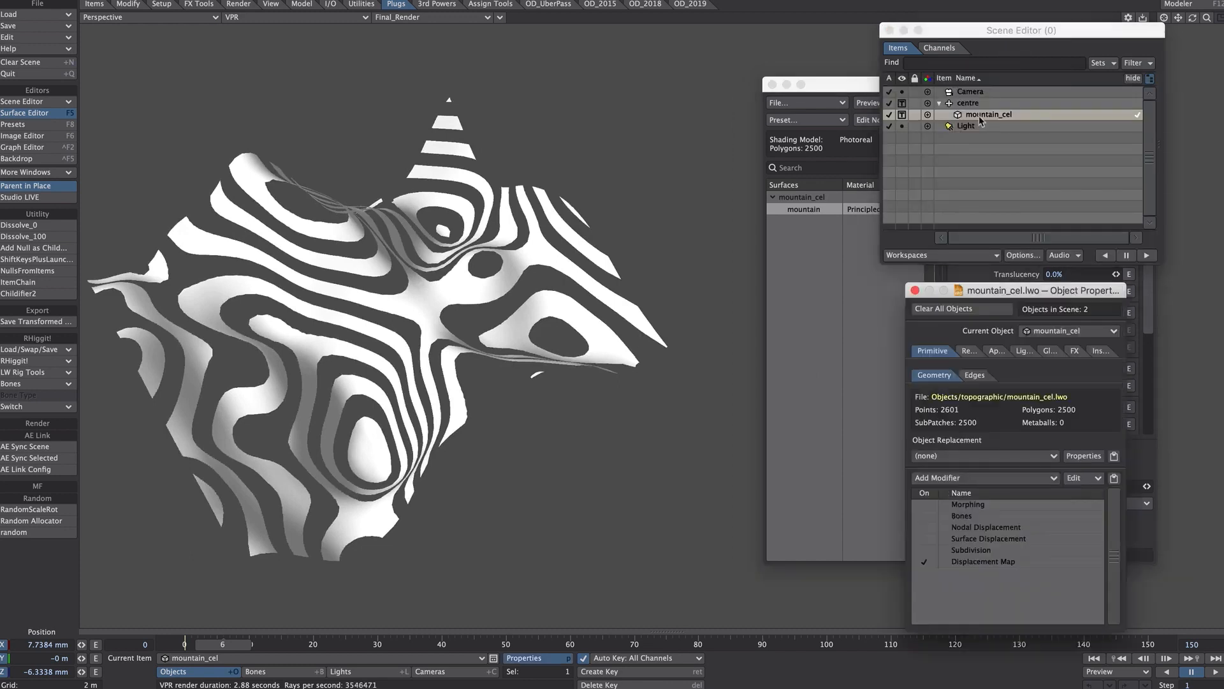
click(923, 550)
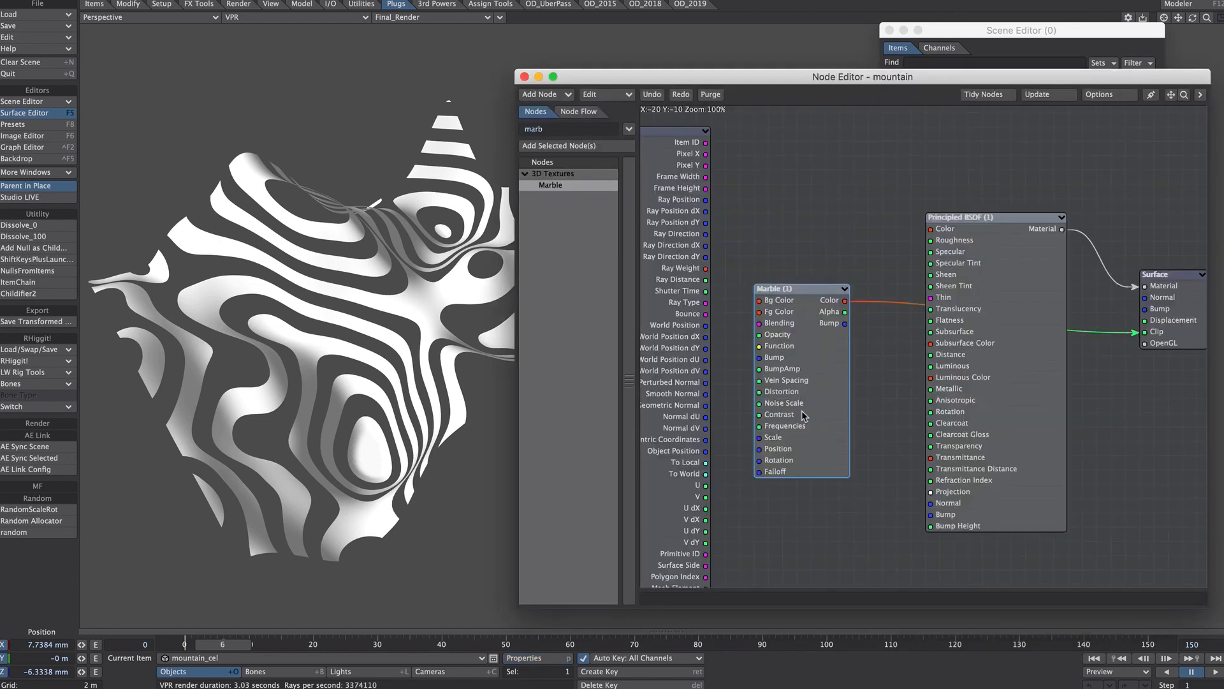
Delete the Marble node from the mountain surface graph and add a Gradient node in its place.
key(Delete)
key(BackSpace)
key(BackSpace)
key(BackSpace)
key(BackSpace)
text(grad)
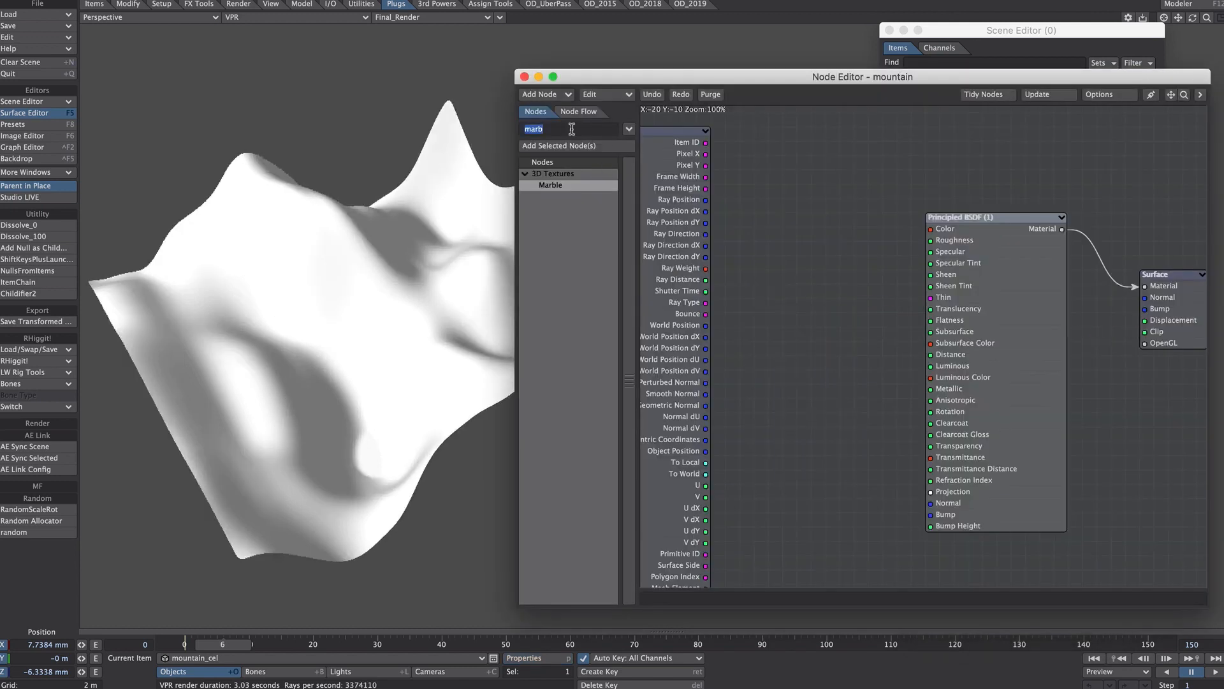
drag(553, 230, 822, 330)
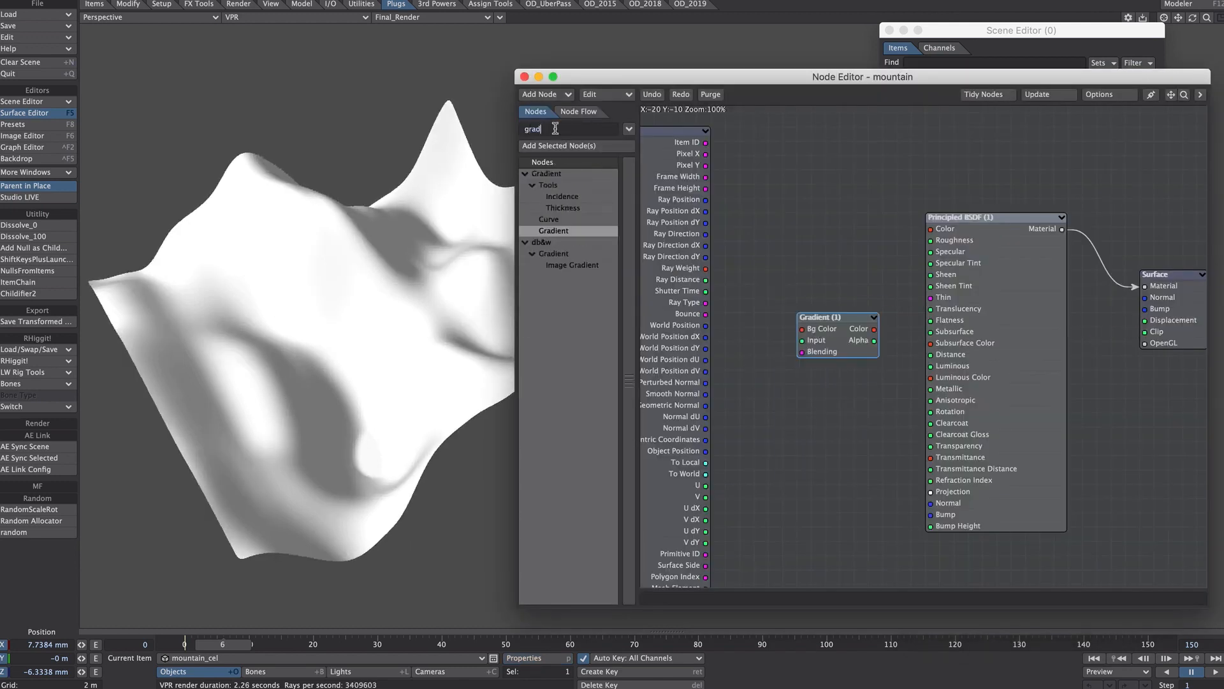
Add a Vector Scalar node above the Gradient node and connect the World Position output to its Vector input.
double_click(555, 128)
text(vect)
drag(561, 562, 752, 252)
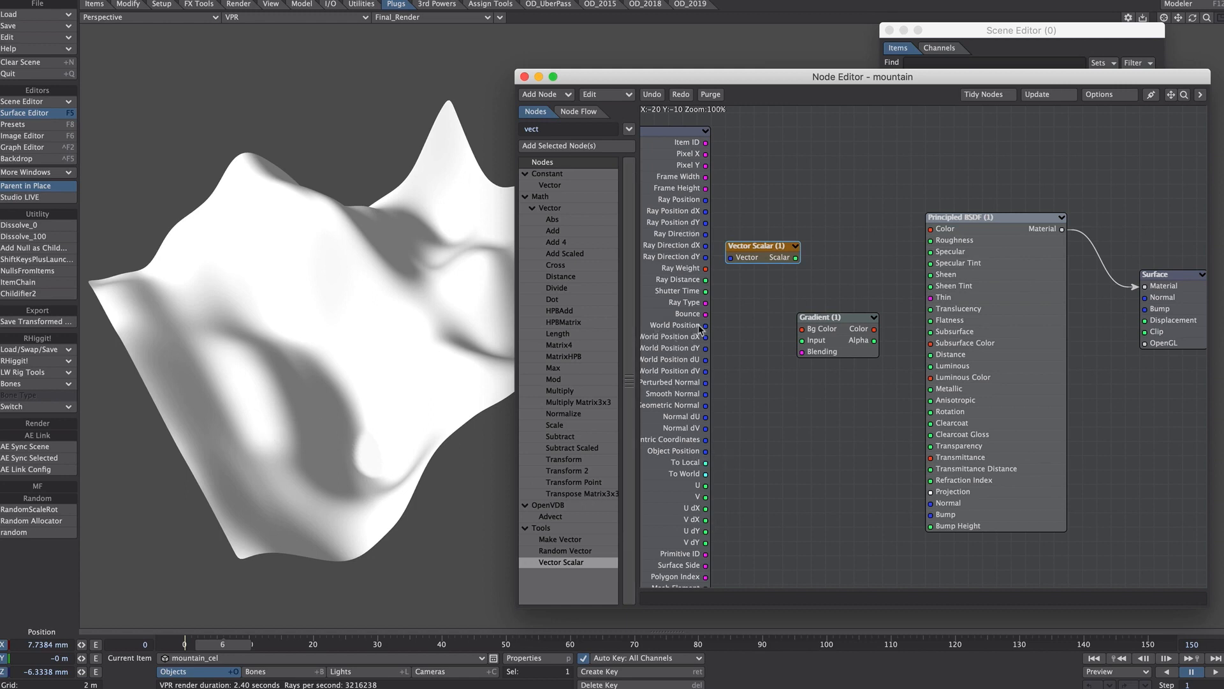
drag(705, 326, 750, 252)
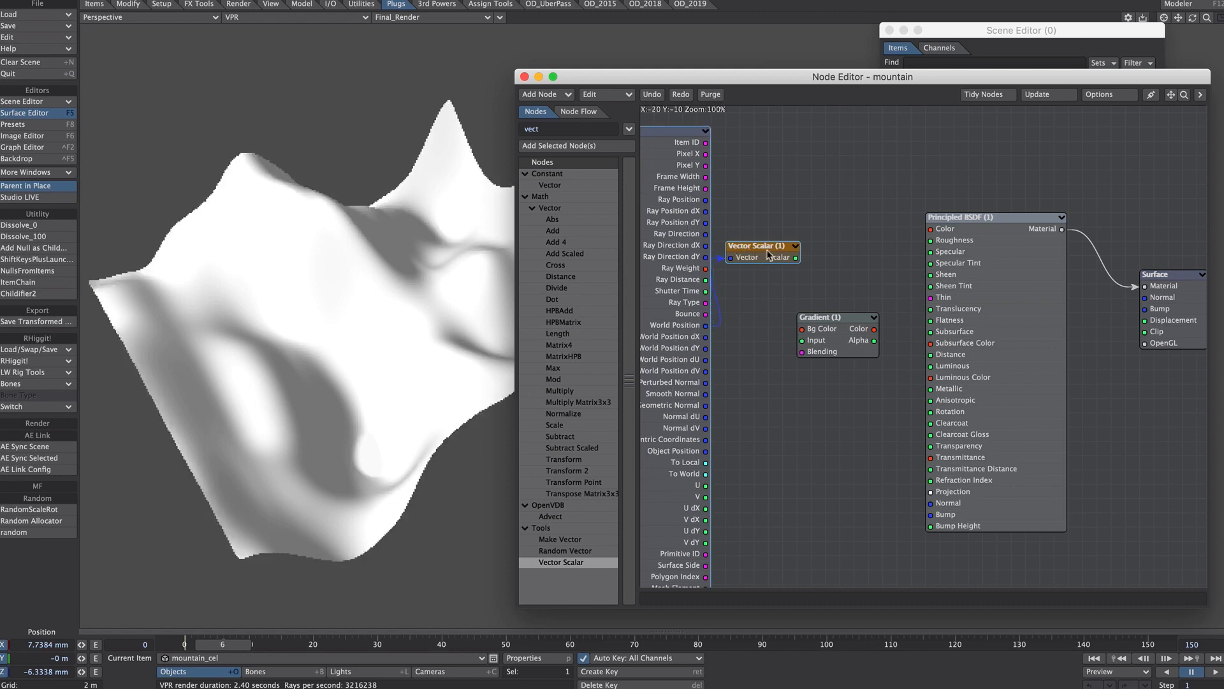
Set the Vector Scalar node to Y Channel and wire it through the Gradient node's input into the Principled BSDF's Color.
double_click(755, 253)
click(974, 241)
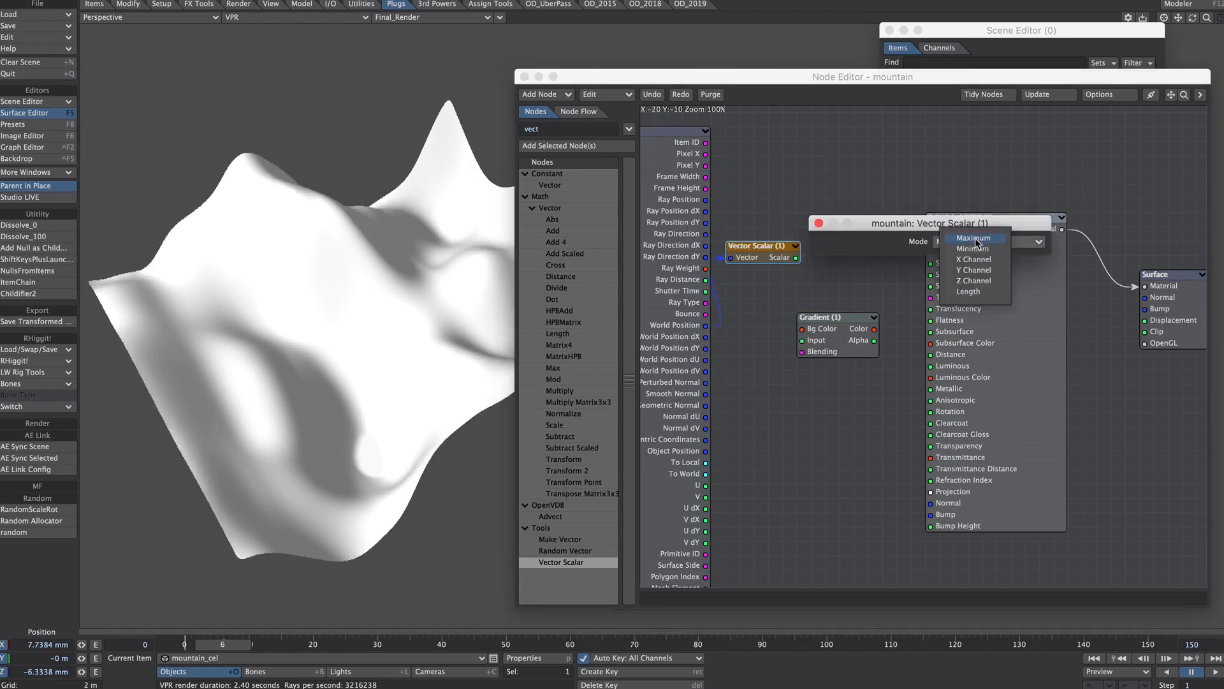
click(974, 270)
click(819, 222)
drag(796, 257, 802, 340)
drag(874, 330, 931, 229)
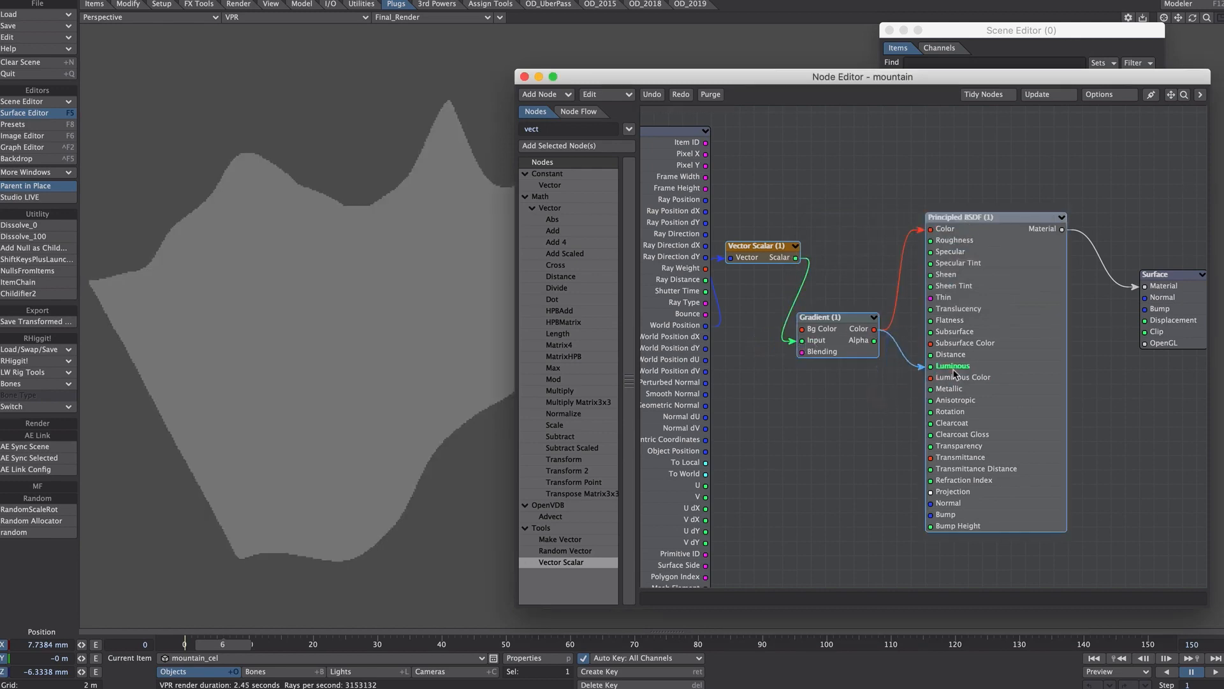
Make the Gradient node's first key white and add a black second key at position 0.4014 with Step smoothing.
double_click(829, 316)
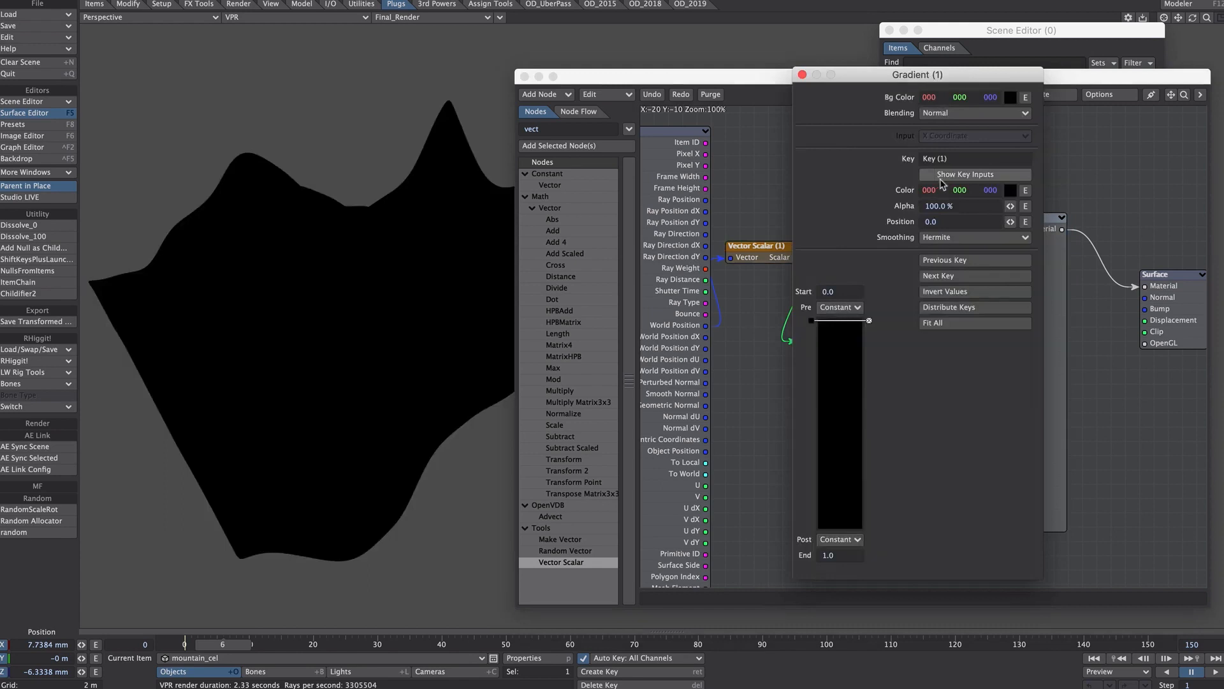
click(1010, 190)
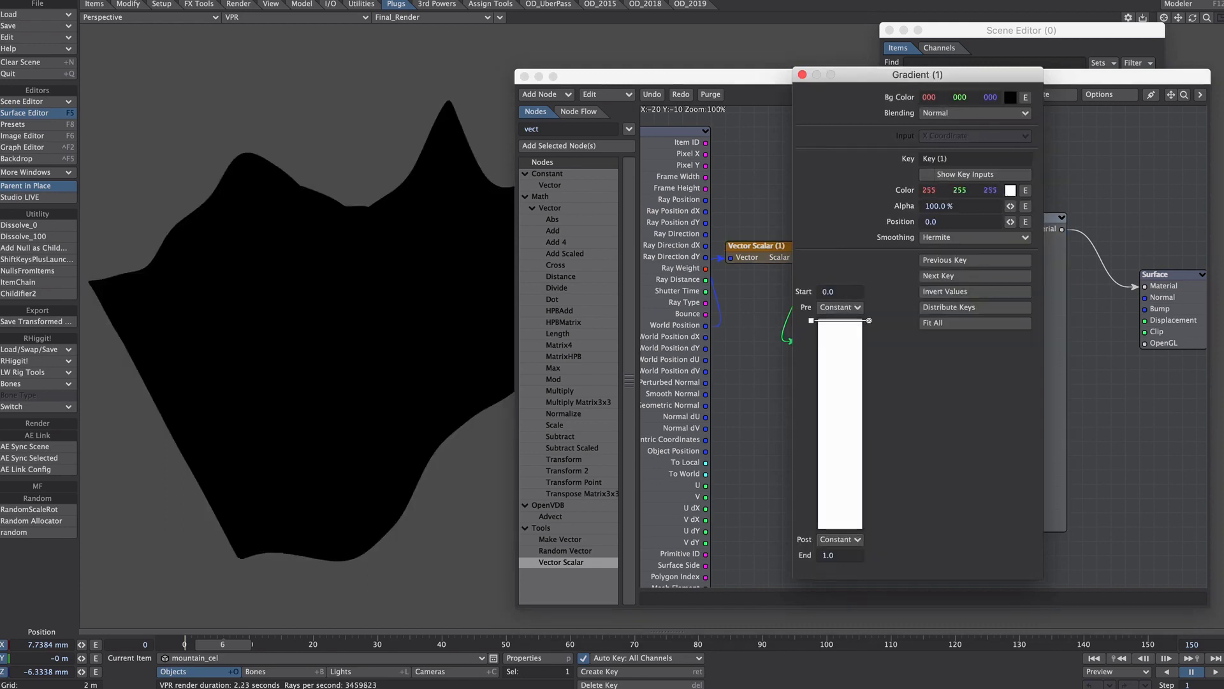
click(839, 358)
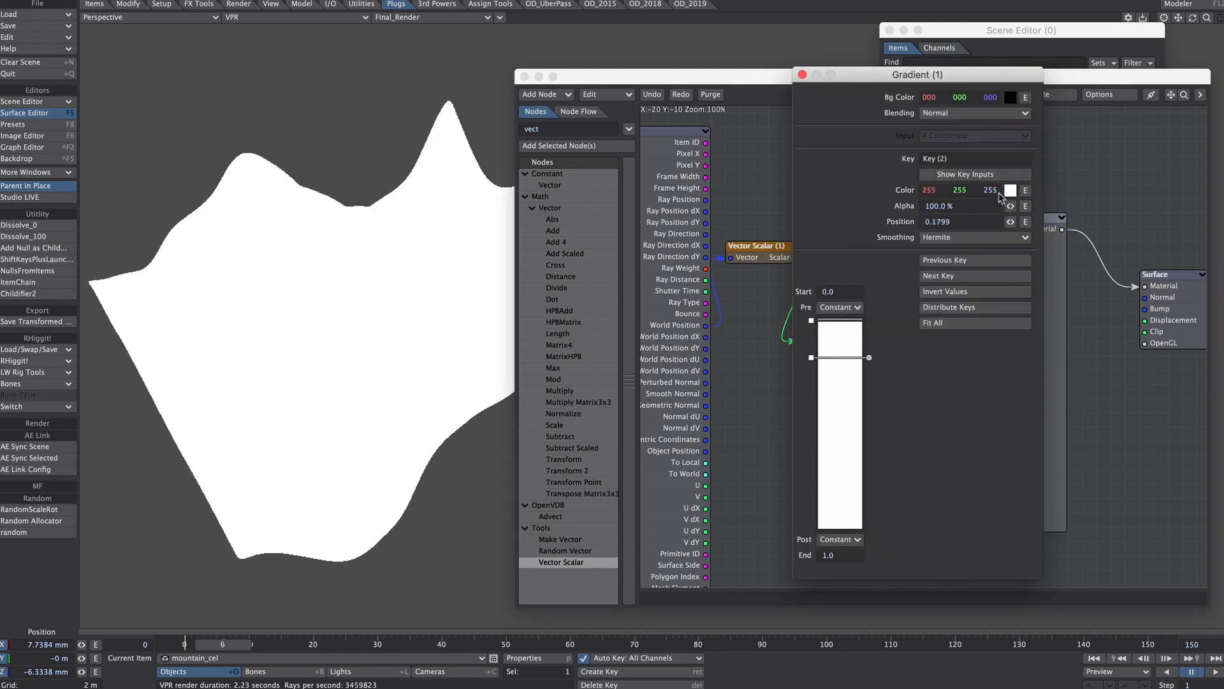
click(1010, 190)
drag(1011, 221, 969, 227)
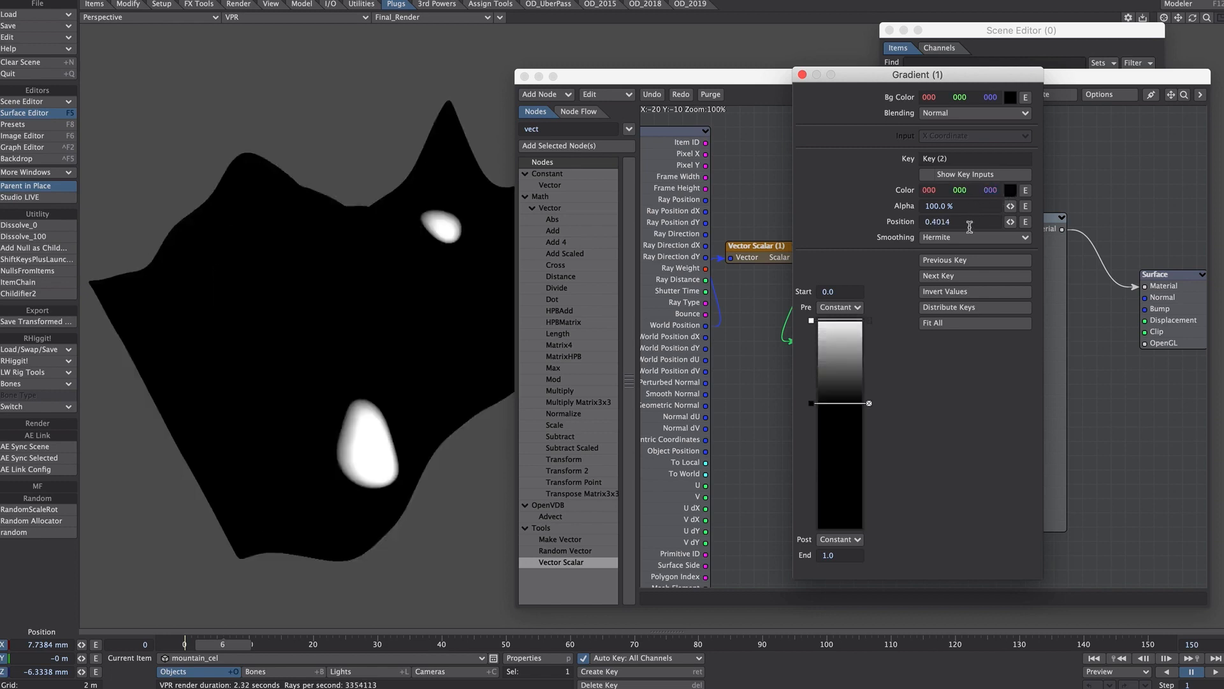
click(971, 237)
click(962, 253)
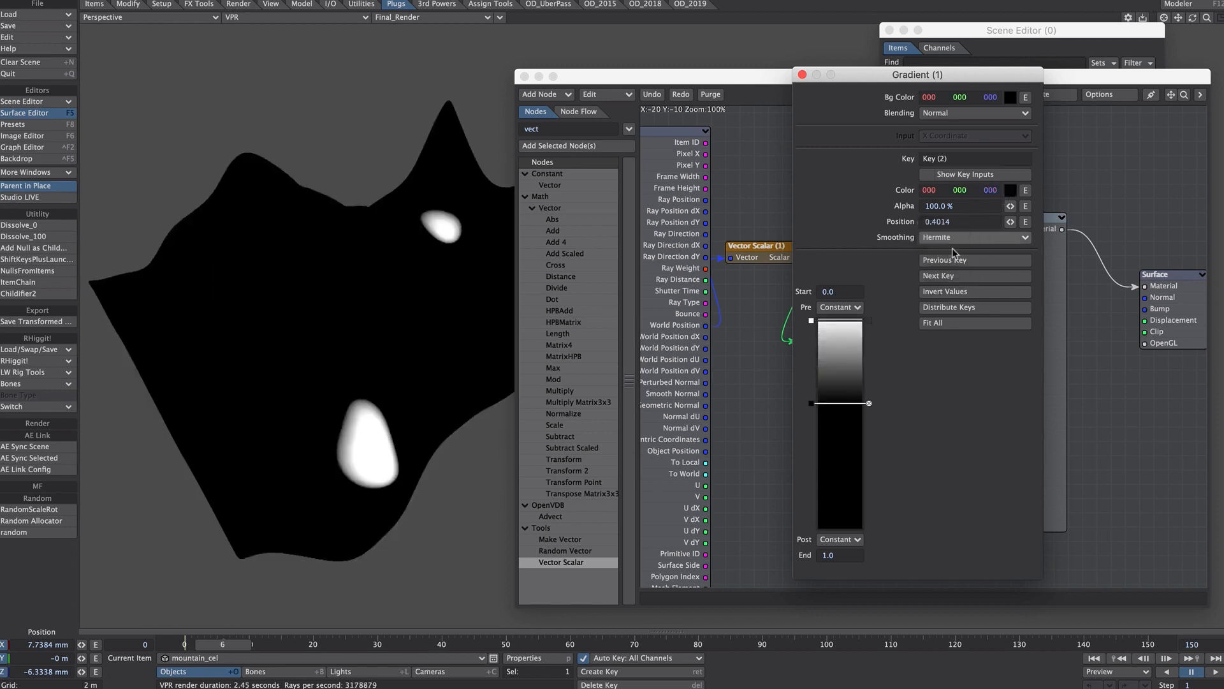
Extend the gradient's end to 10.0, add a black third key at position 2.3875 and set the post behavior to Repeat.
drag(812, 403, 843, 369)
click(843, 375)
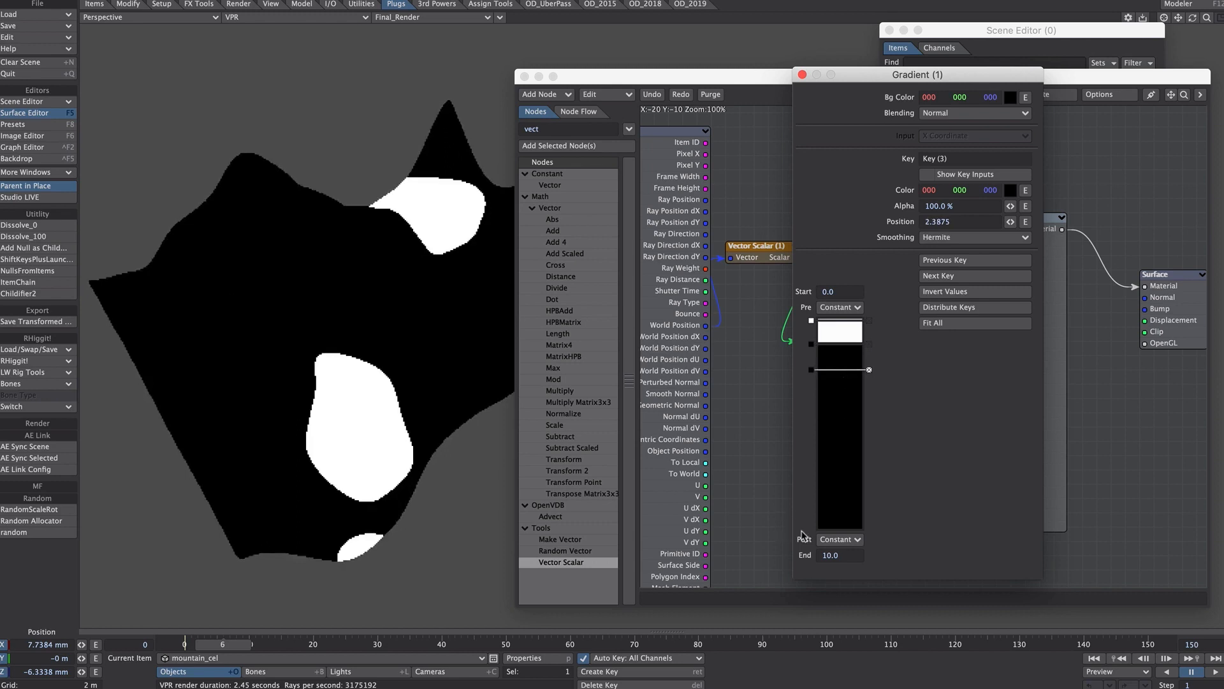
click(840, 539)
click(851, 546)
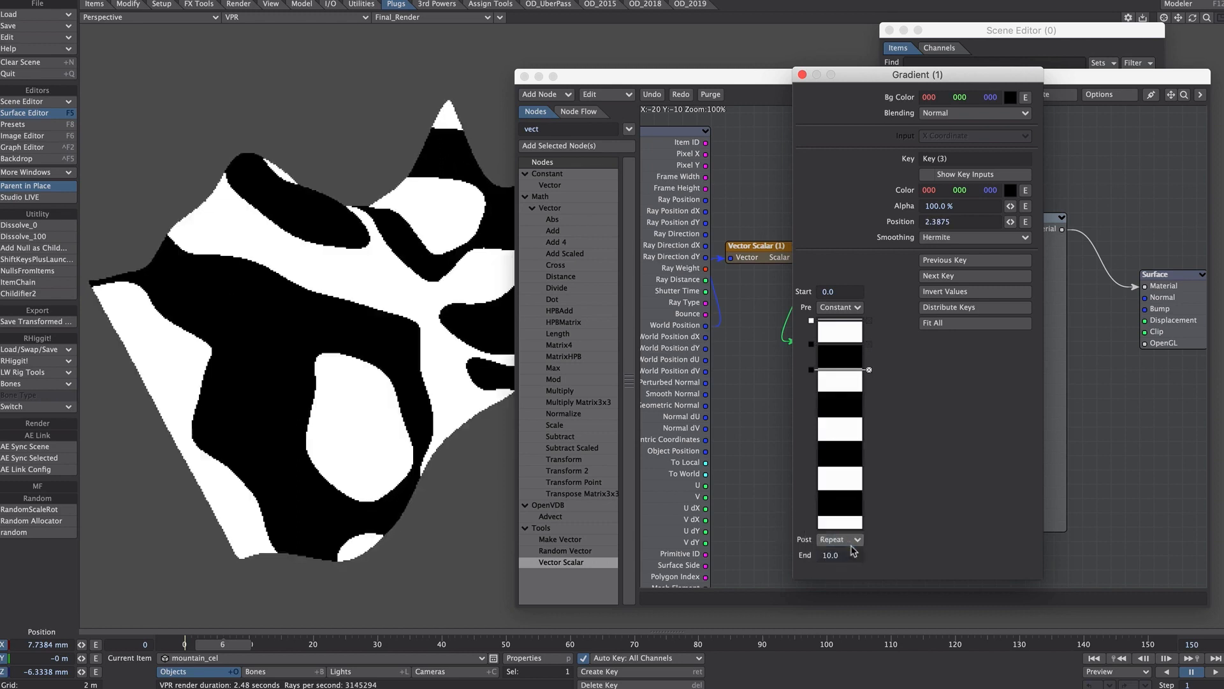
Tighten the gradient bands, with the first key at 1.0882, the third at 1.794, start 0.8997 and end 2.4568.
drag(811, 344, 812, 392)
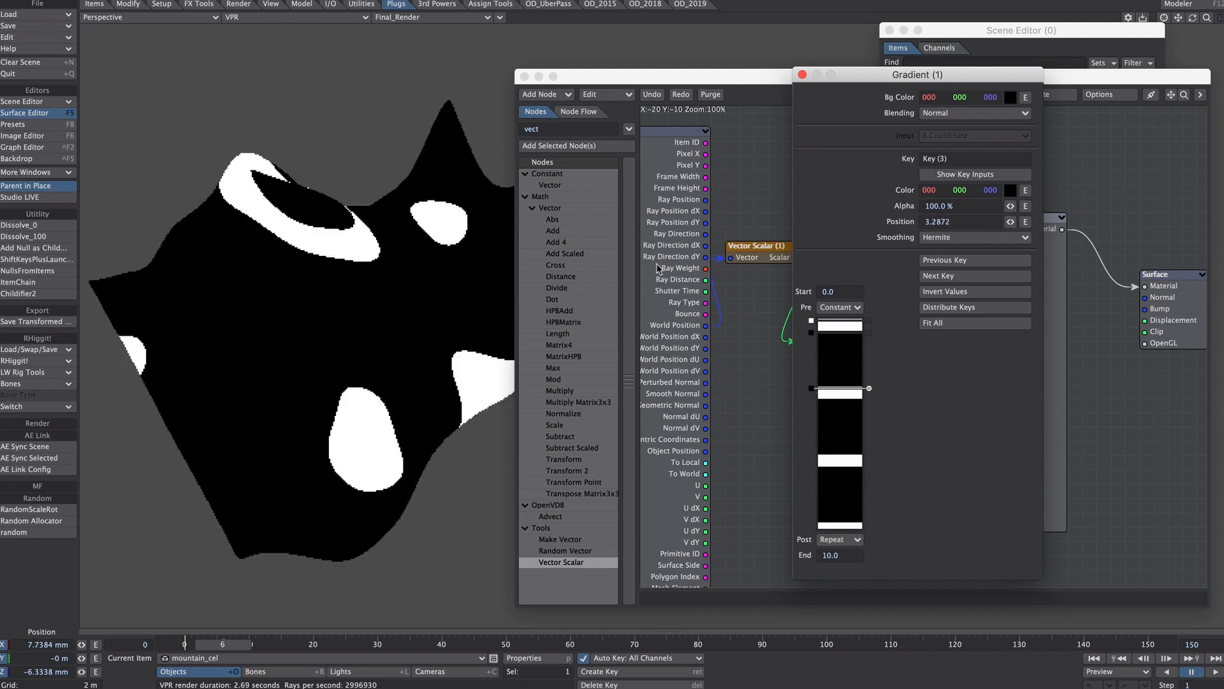
click(813, 332)
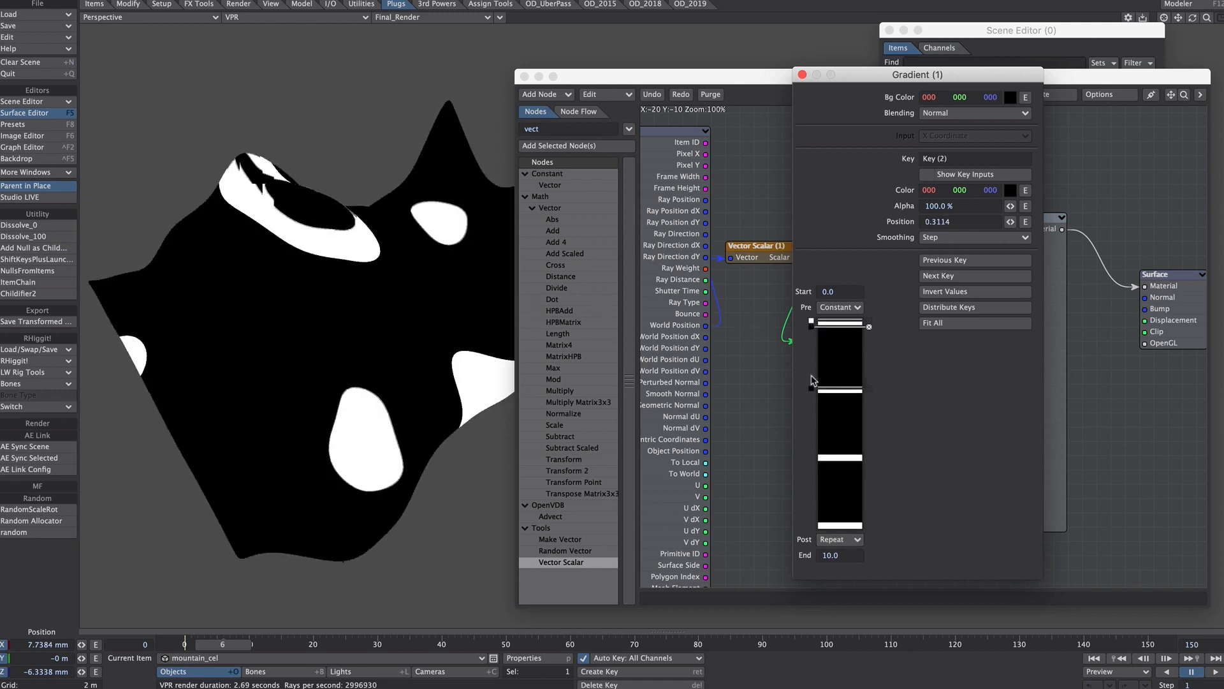
drag(811, 391, 814, 336)
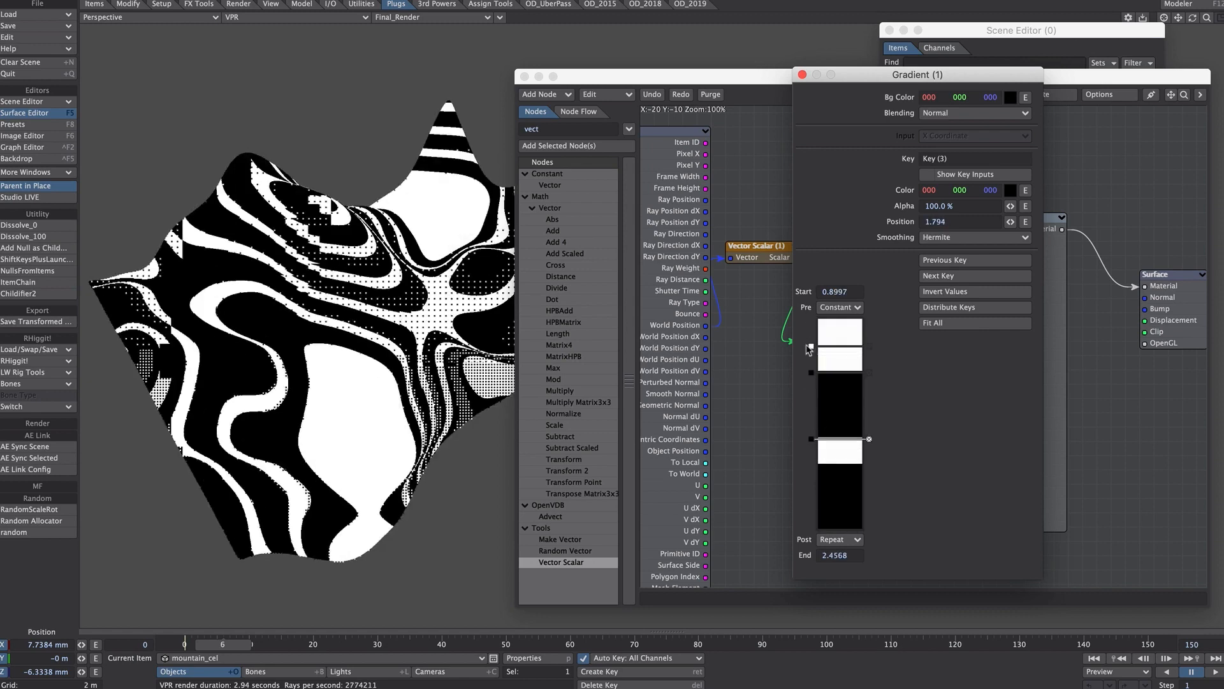
click(811, 347)
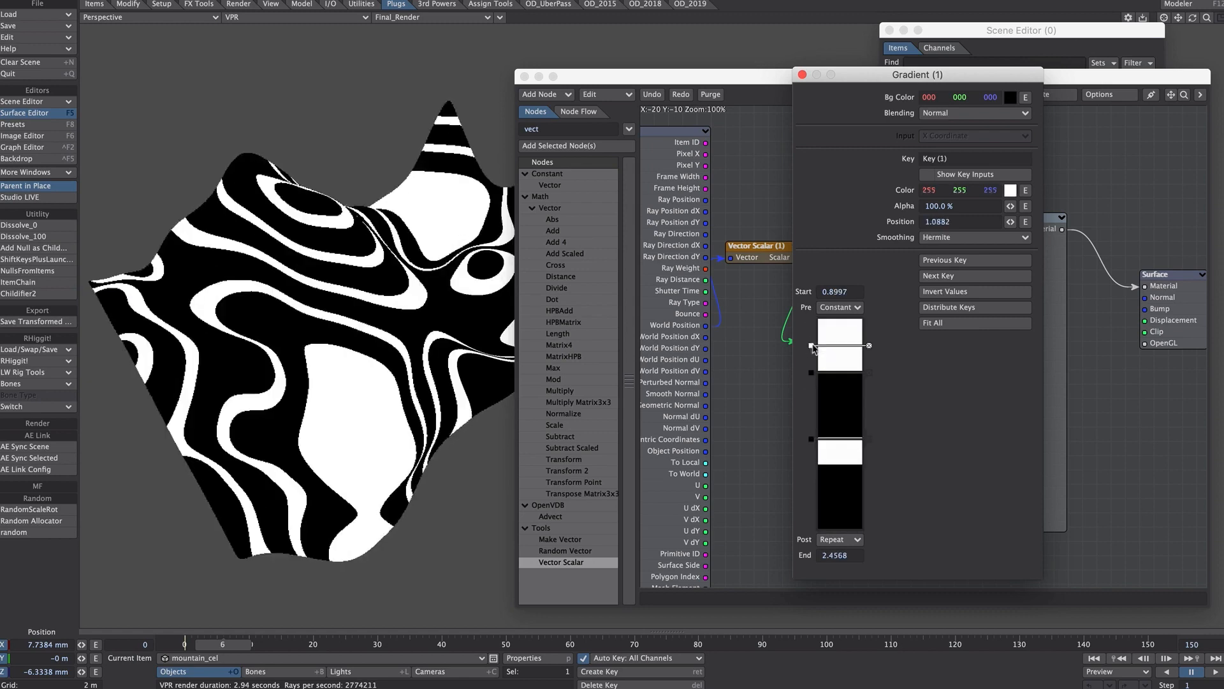
Reroute the Gradient's Color output from the Principled BSDF to the Surface node's Clip input and close the node editor.
click(800, 76)
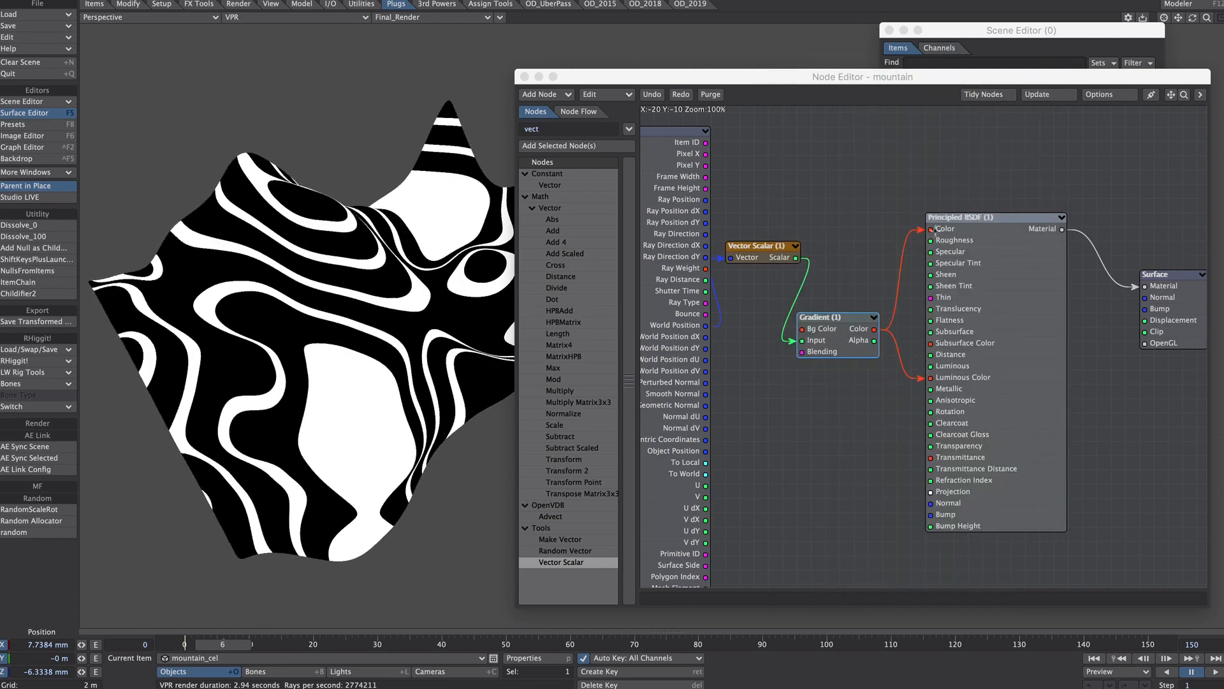
drag(930, 228, 1157, 332)
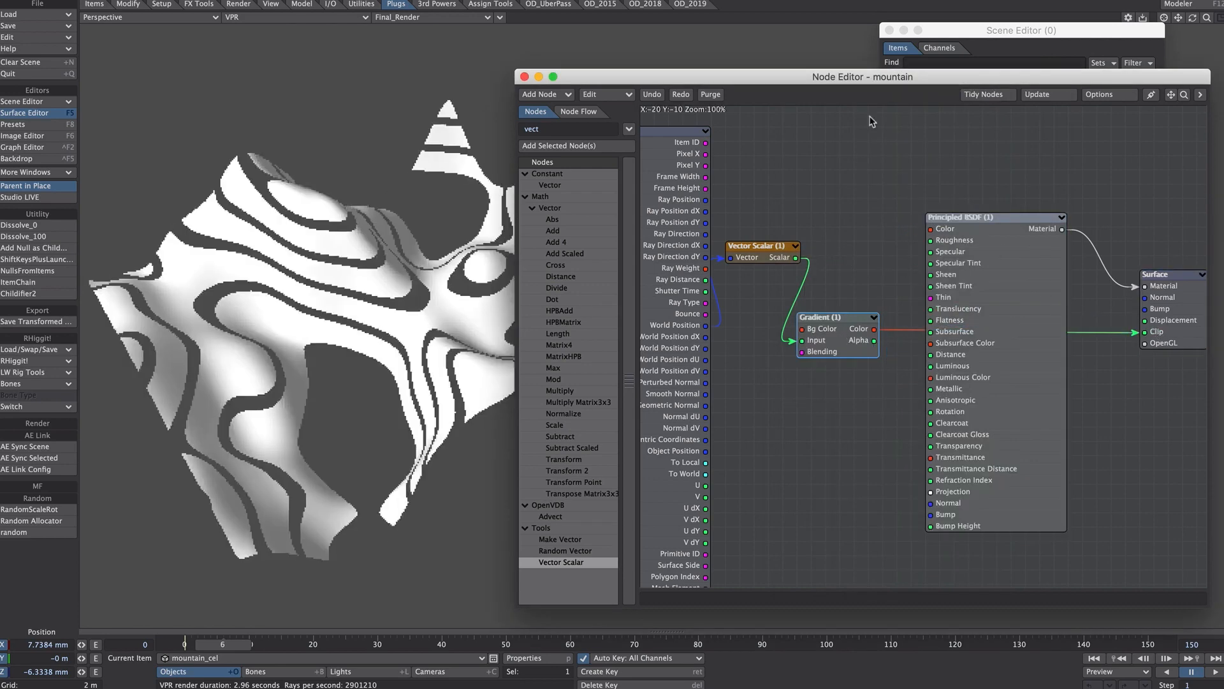
click(525, 76)
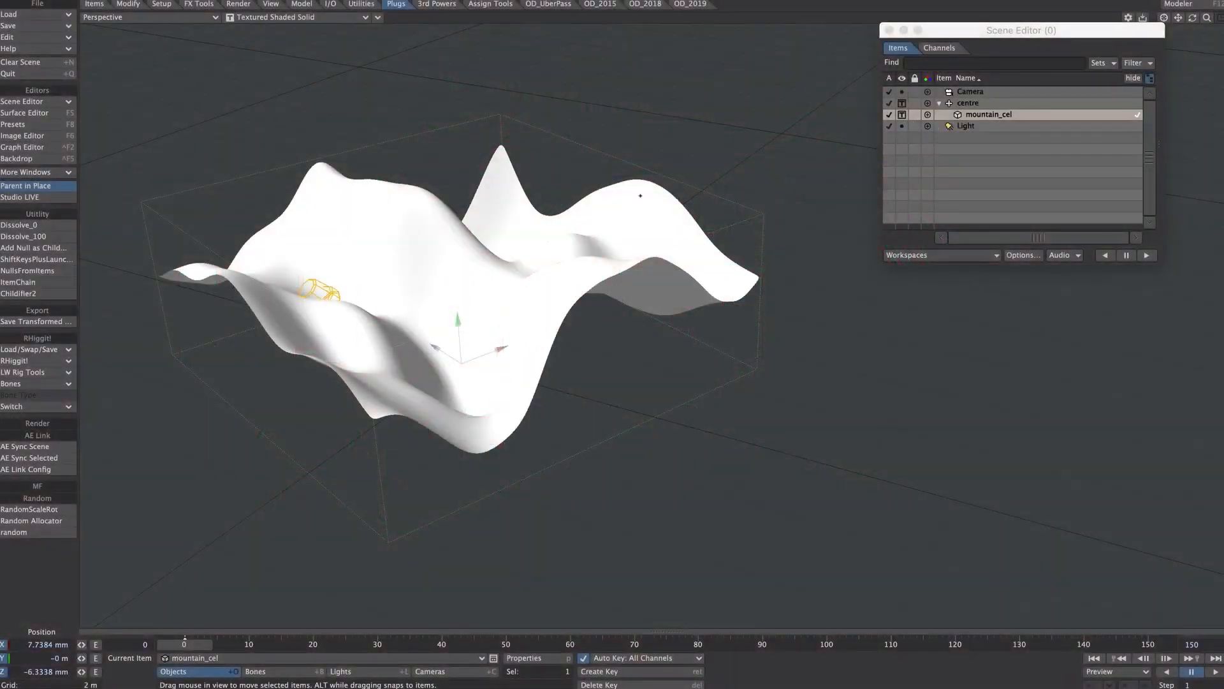
Create a 10 m by 10 m ground plane object named intesect, centered at the origin with the surface name intersect.
click(302, 4)
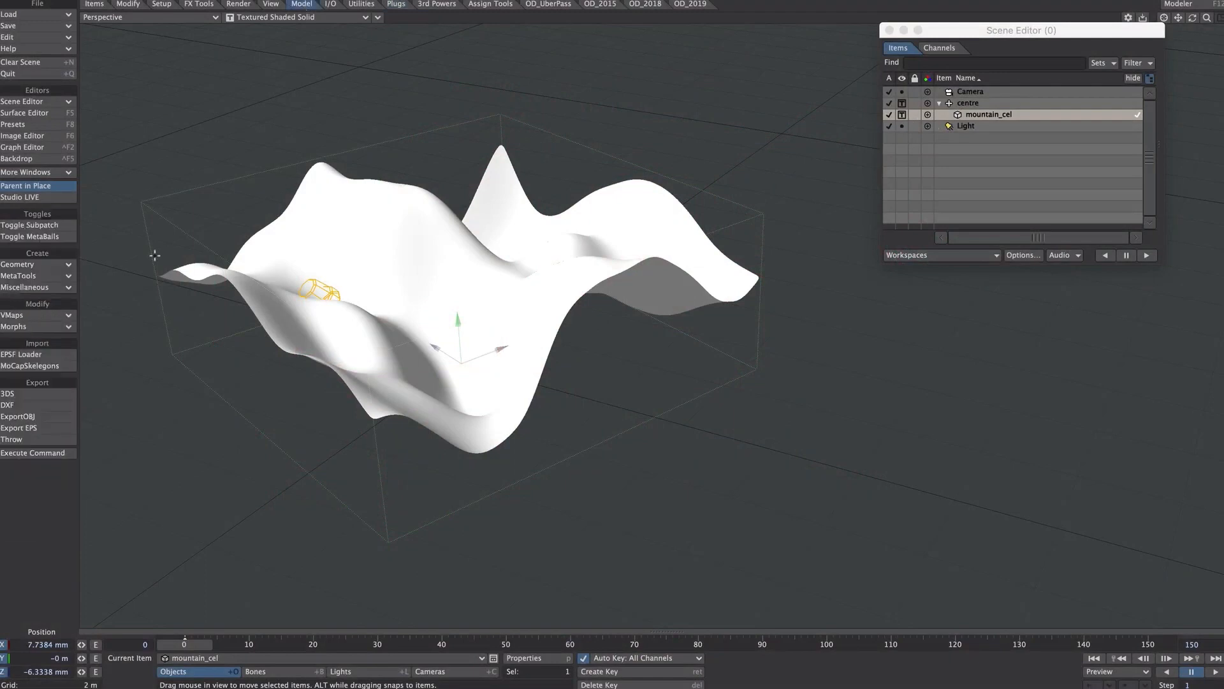
click(28, 265)
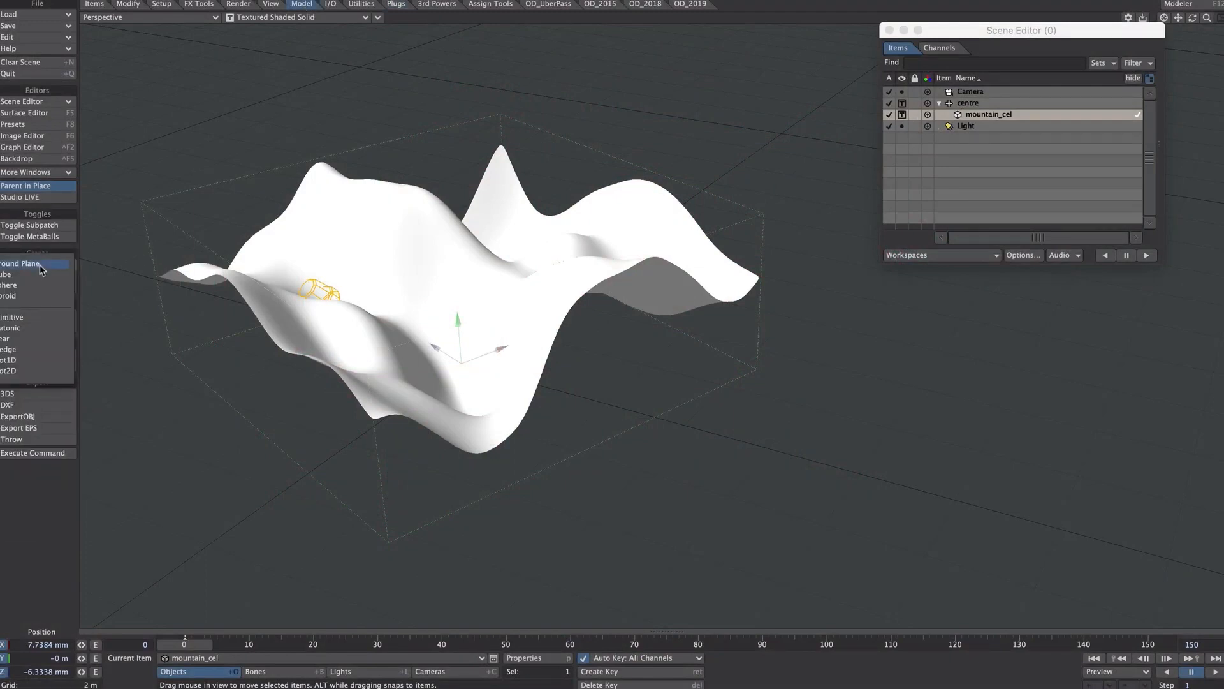
click(26, 264)
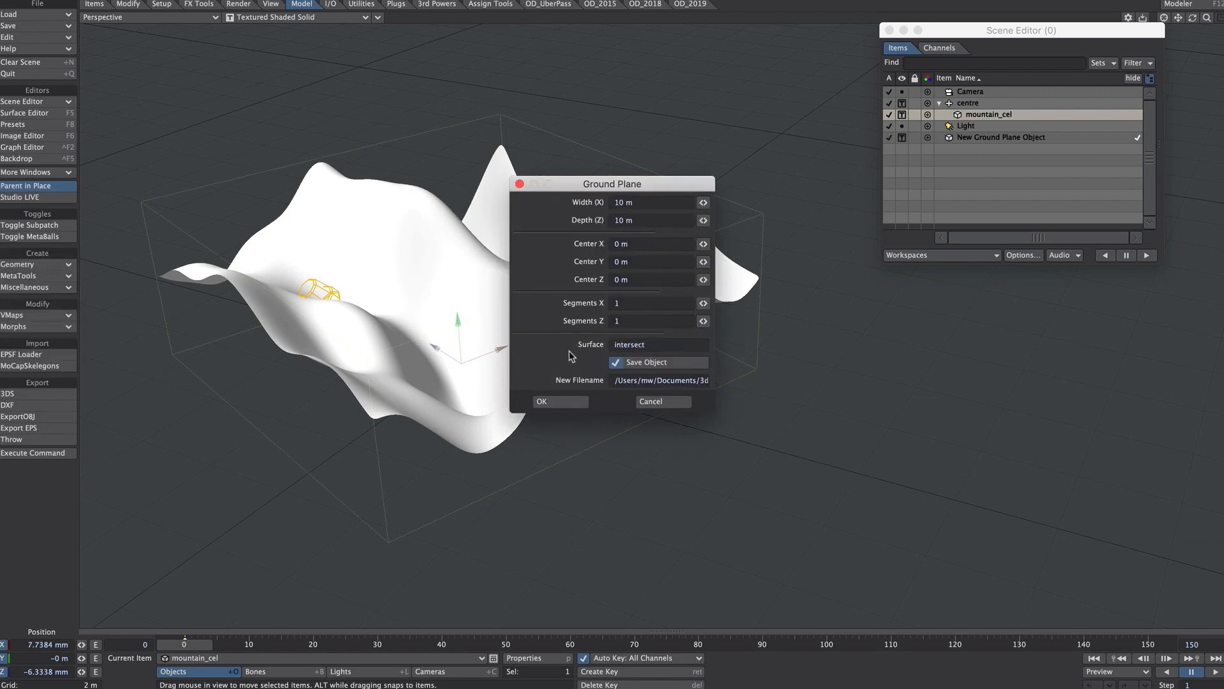
key(Return)
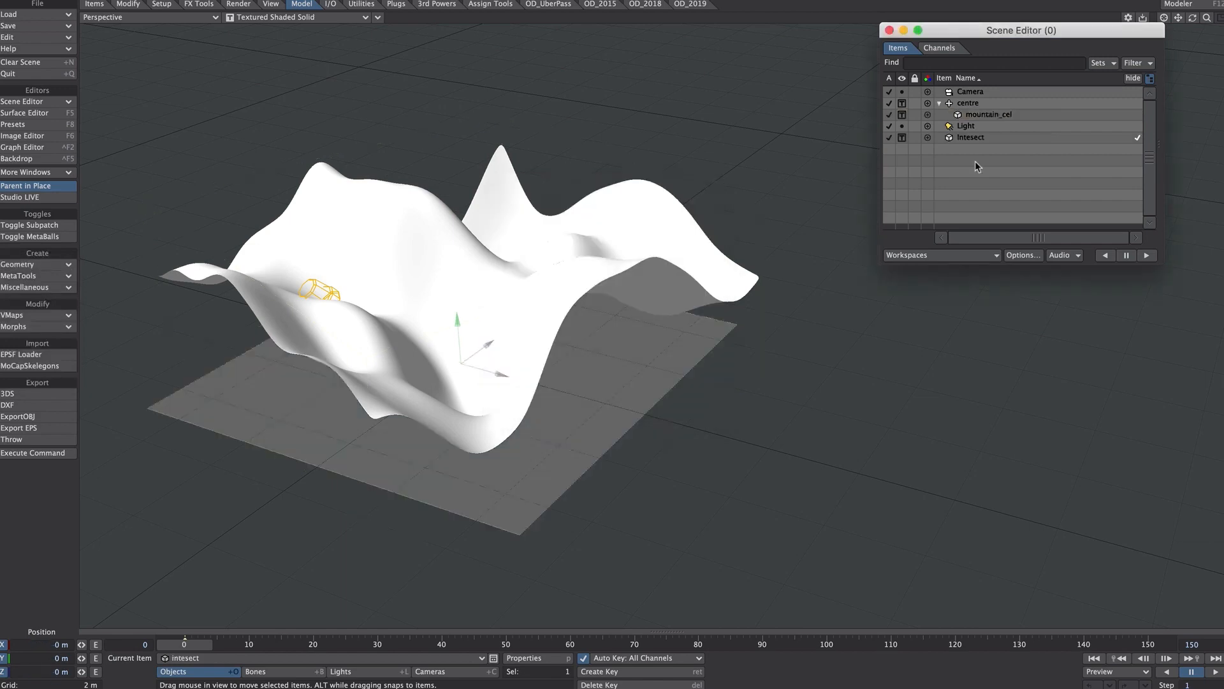
Deactivate and hide the intesect plane, and create an instance of it.
click(973, 138)
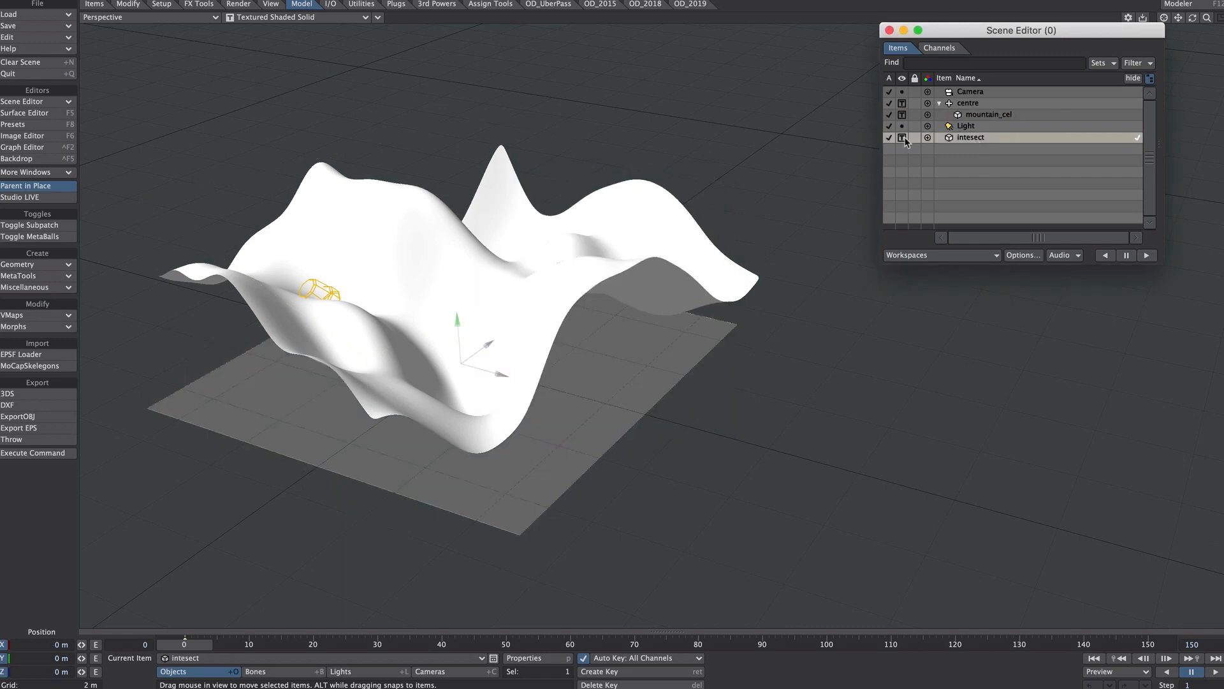
click(903, 138)
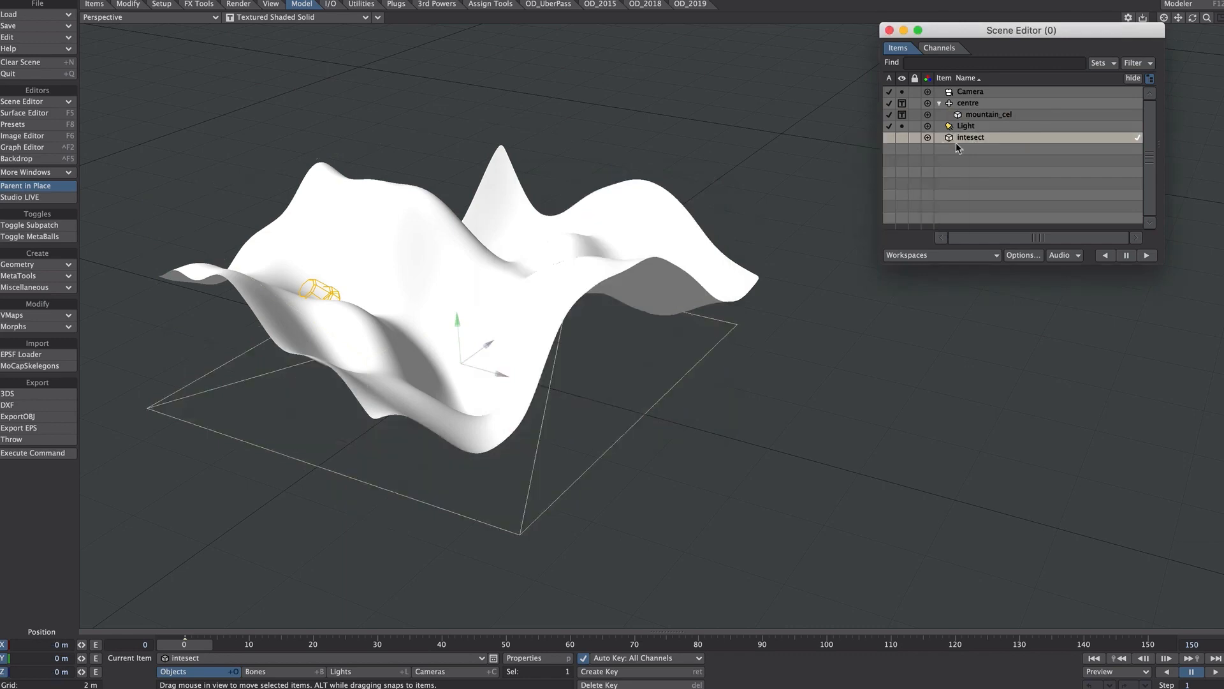
click(113, 5)
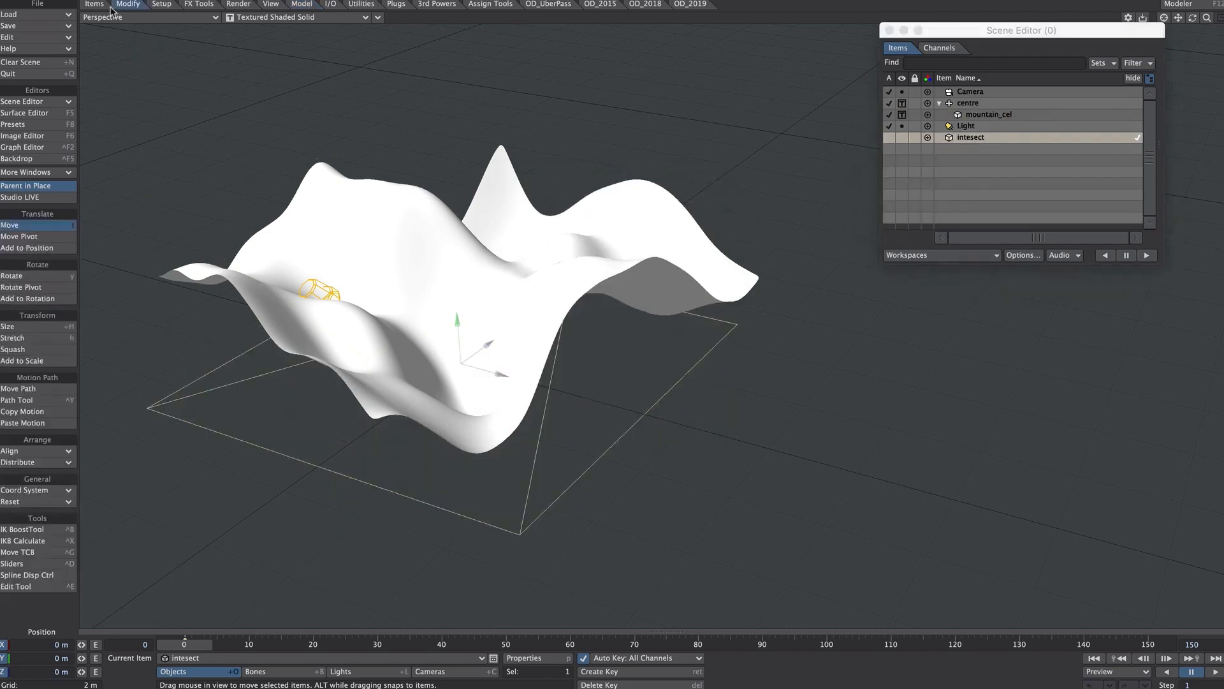
click(96, 5)
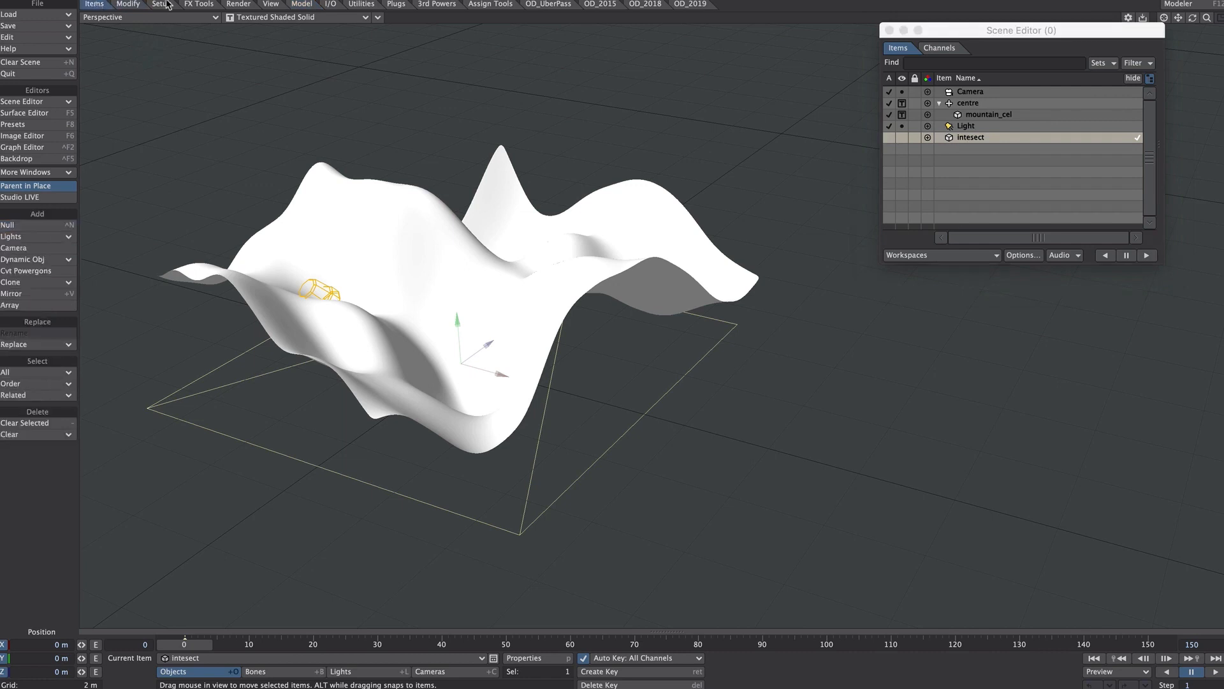
click(22, 283)
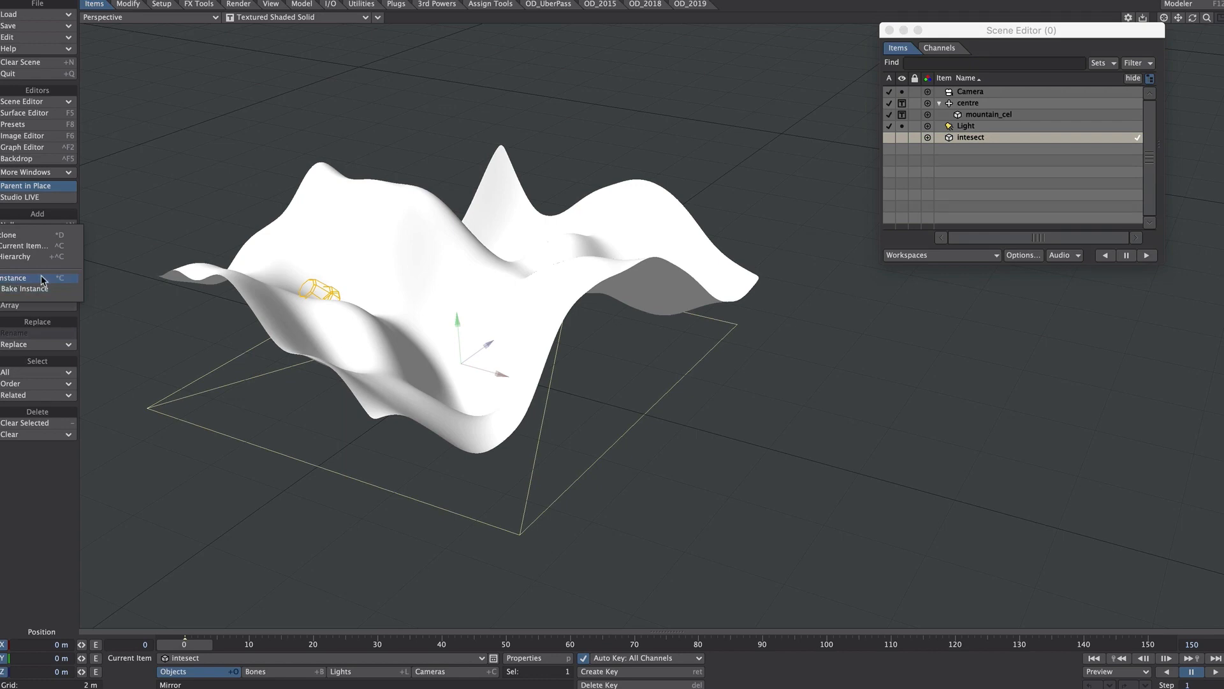
click(39, 278)
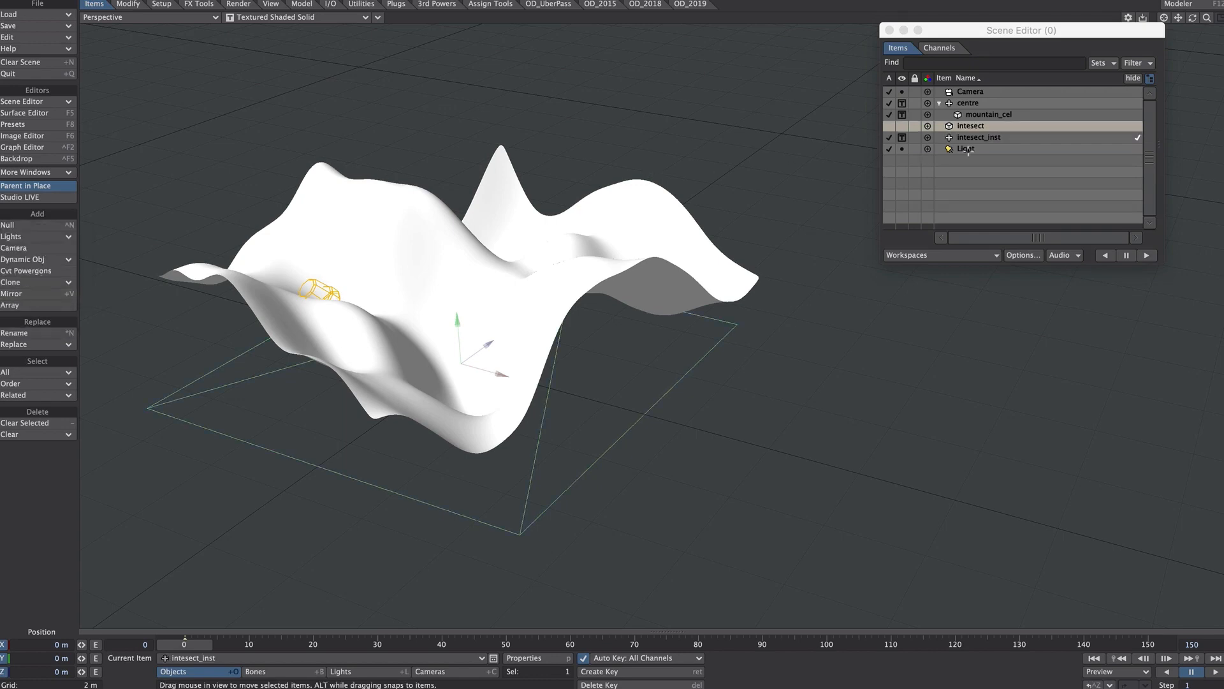
Open the instance generator of intesect_inst and set its generation type to Rectangular Array.
click(984, 138)
key(p)
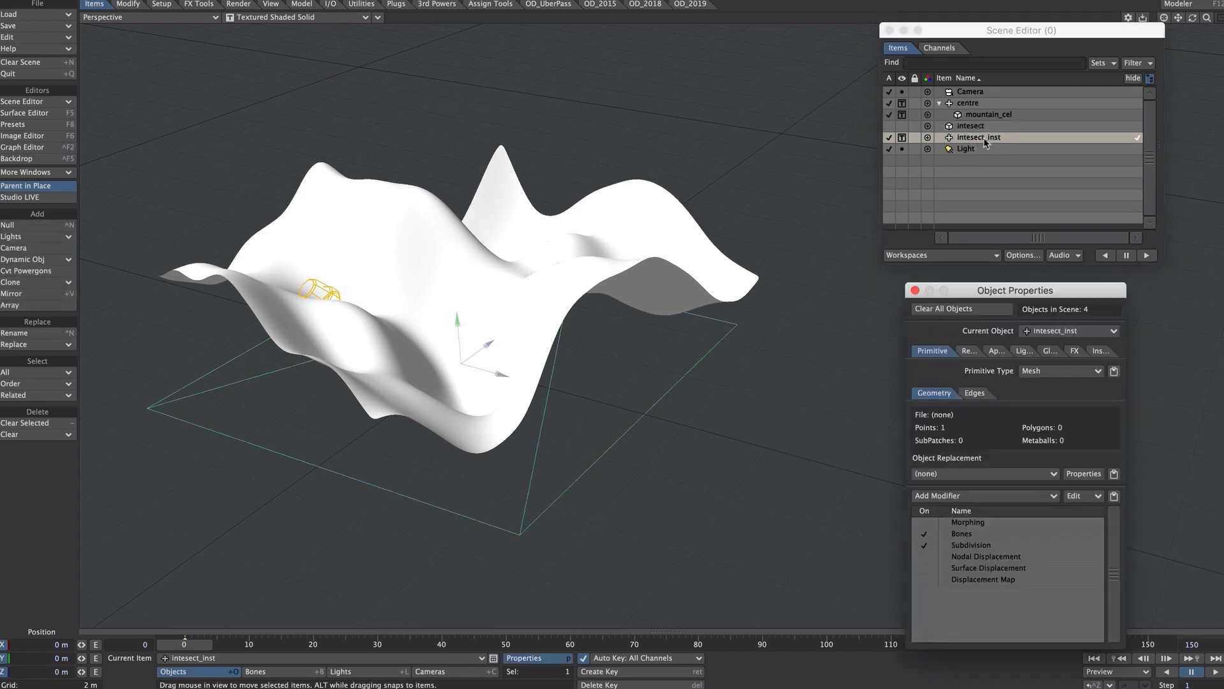
click(1101, 351)
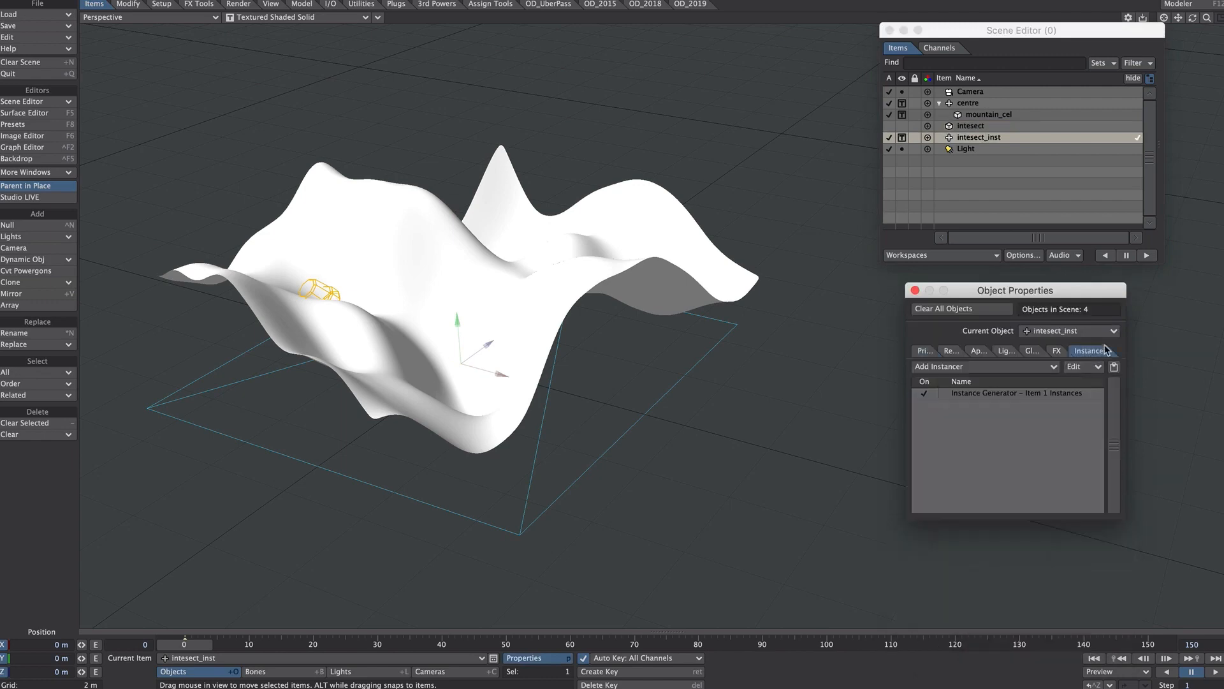
double_click(991, 393)
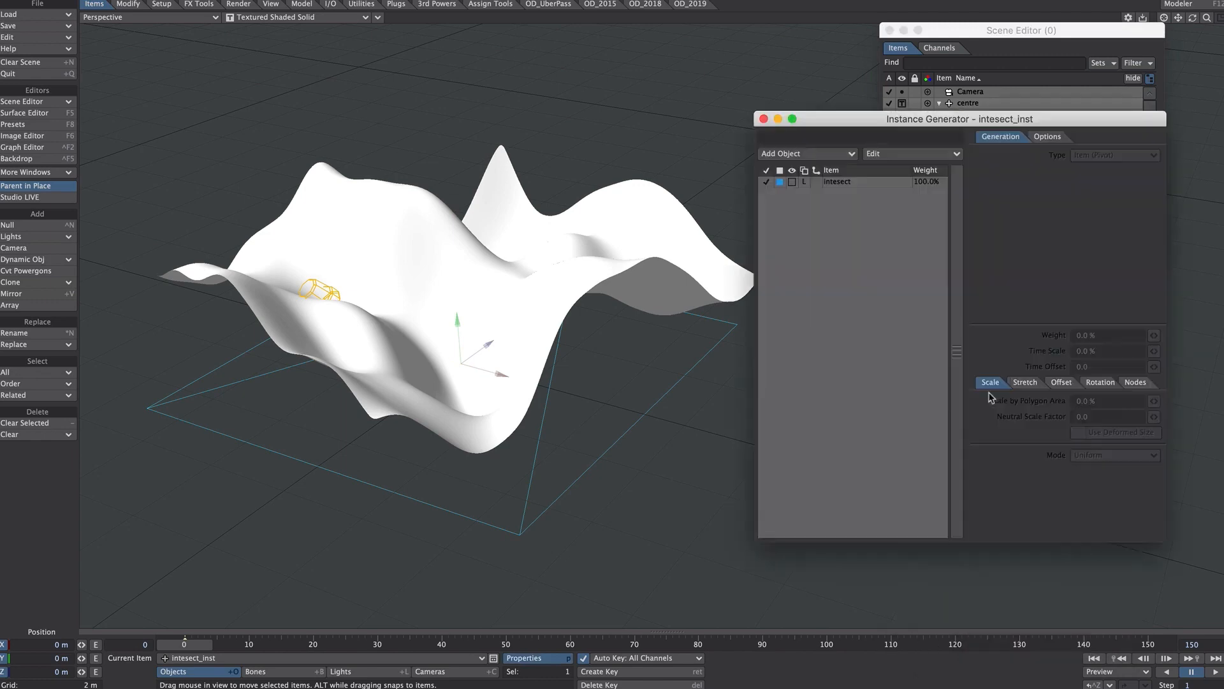
click(1098, 155)
click(1095, 208)
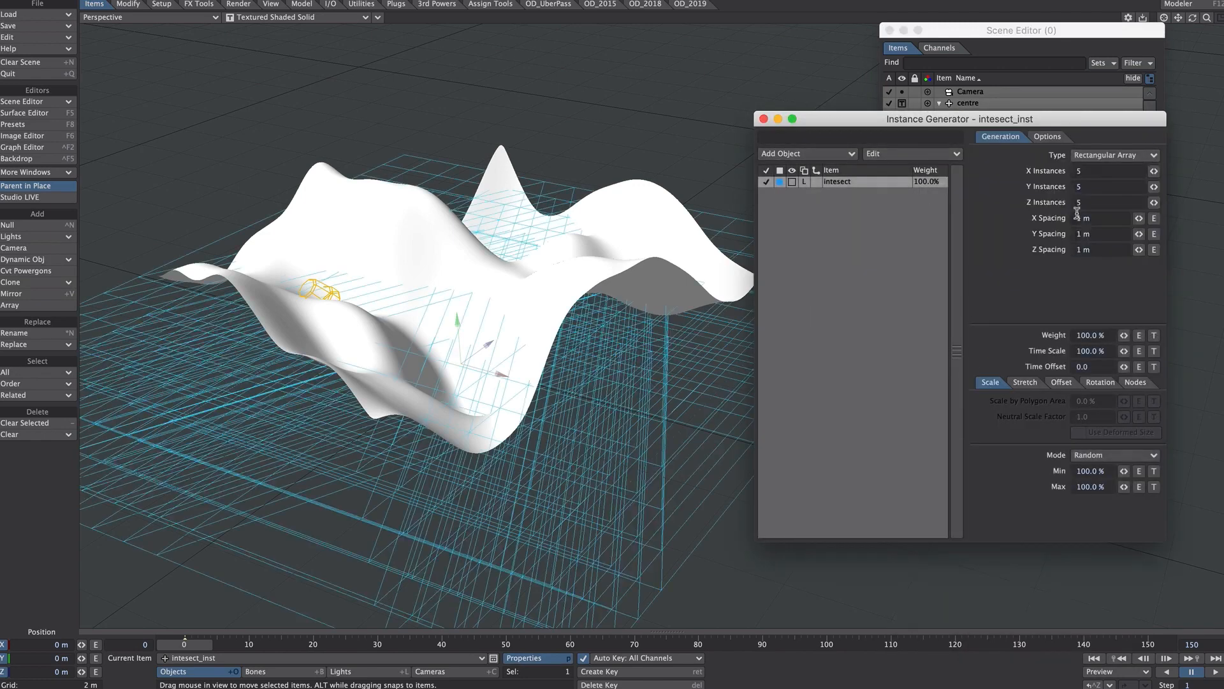
Set the array to 1 X, 10 Y and 1 Z instances with 454 mm Y spacing, positioned at Y 2.4921 m.
click(1092, 170)
key(Tab)
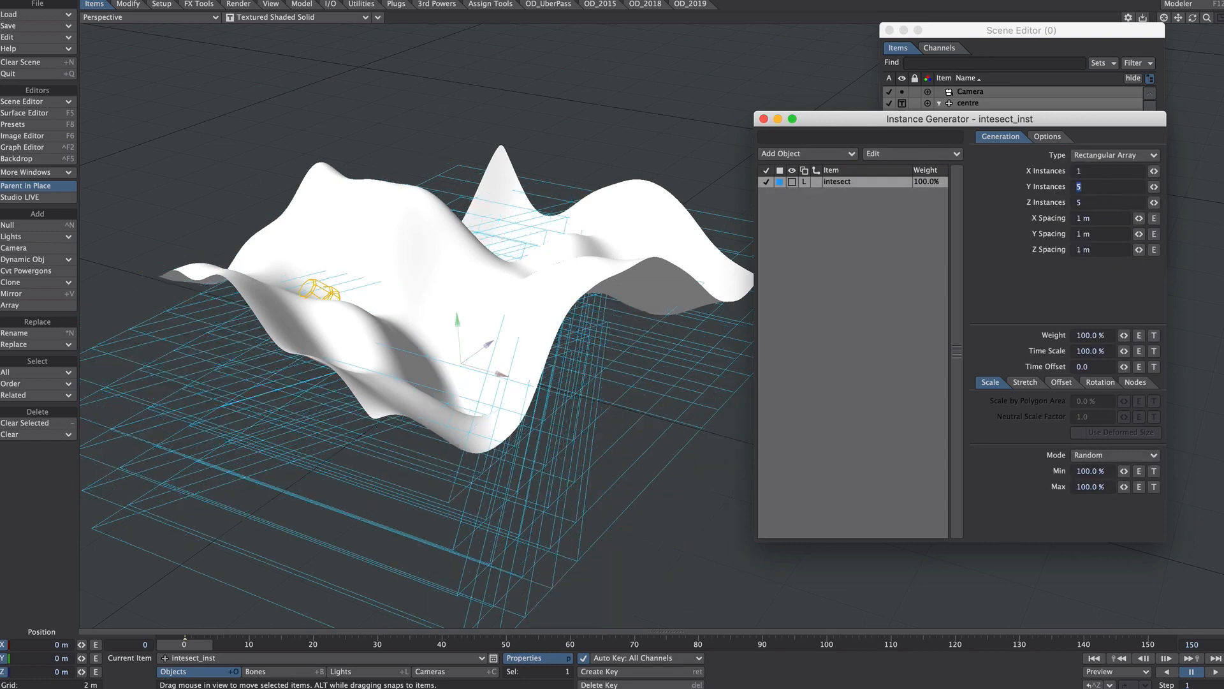
key(Tab)
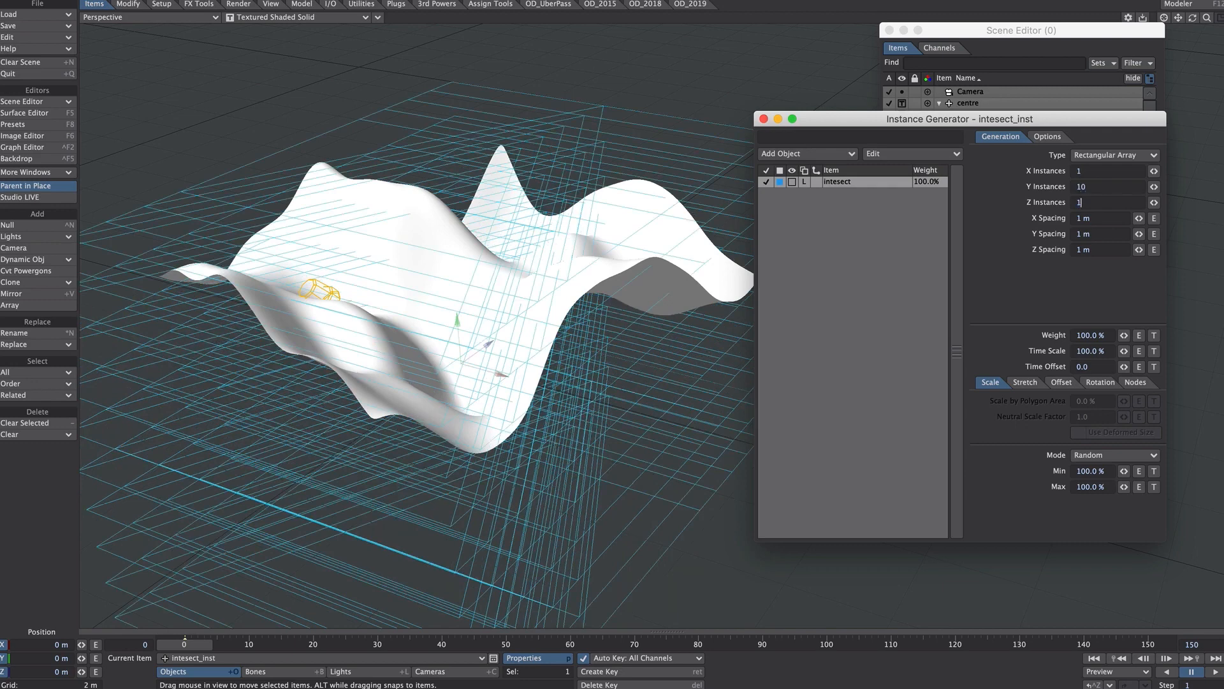
text(1)
key(Tab)
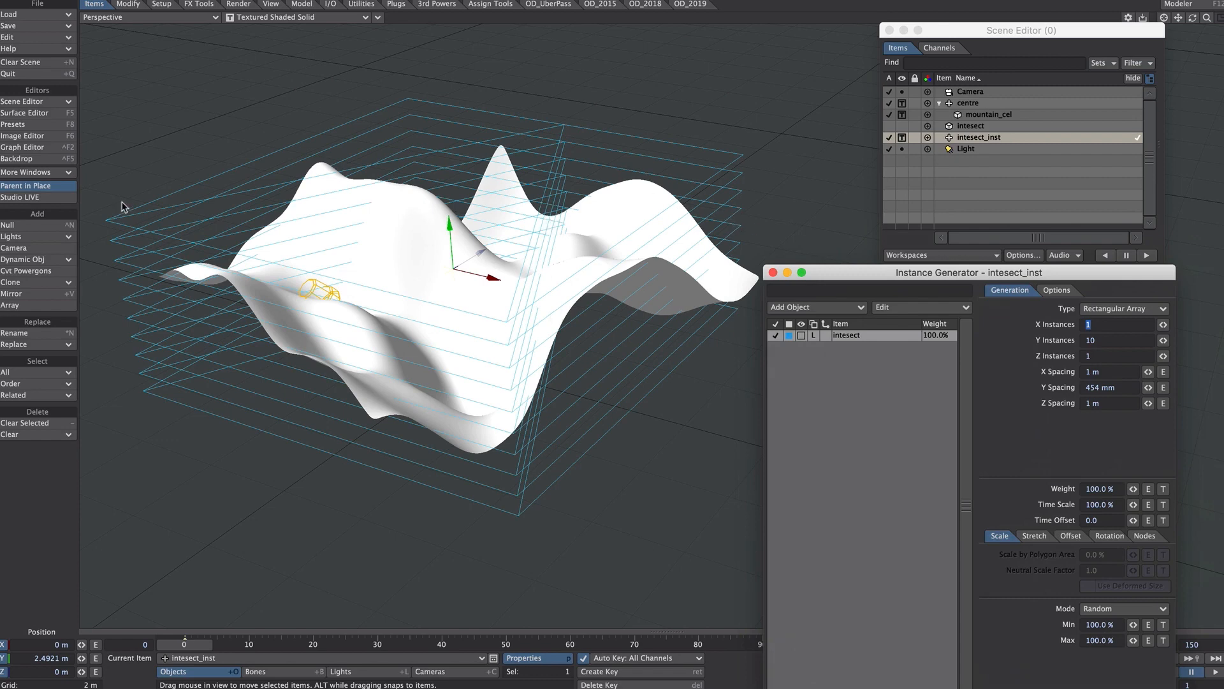
Turn off Parent in Place and parent intesect_inst to the centre null.
click(31, 190)
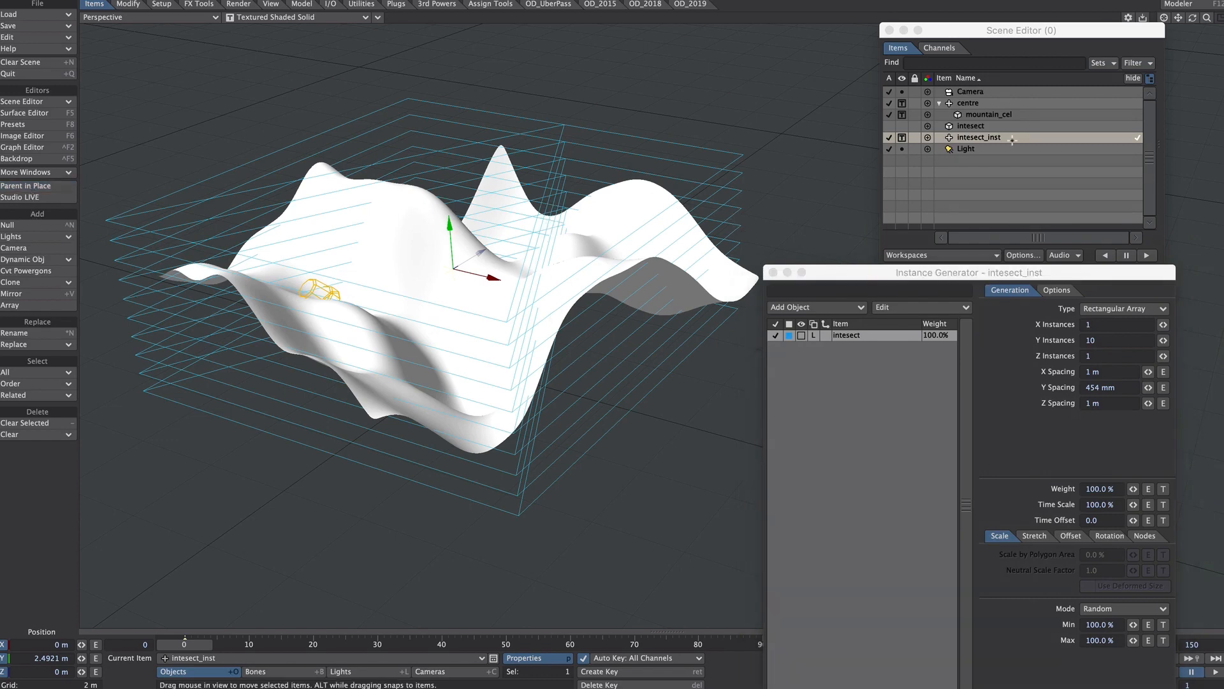
drag(971, 141, 960, 105)
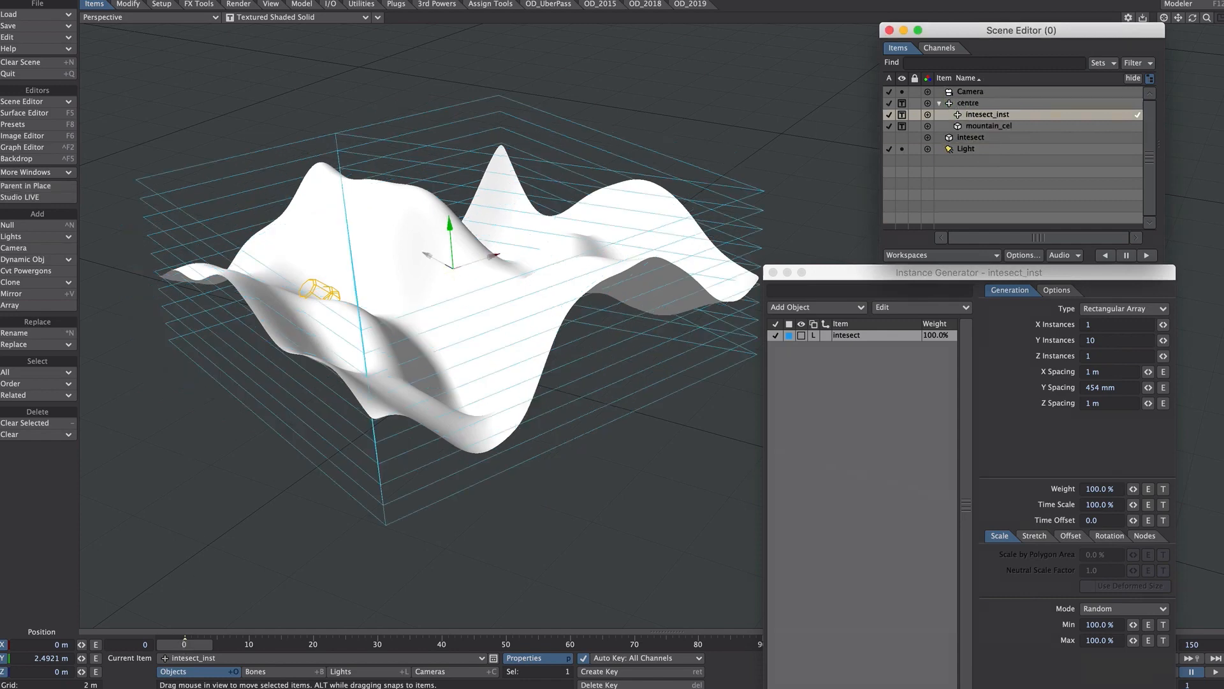
Reduce the plane array's Y spacing to fit the mountain's height and lower intesect_inst to Y 2.2193 m.
drag(183, 646, 191, 645)
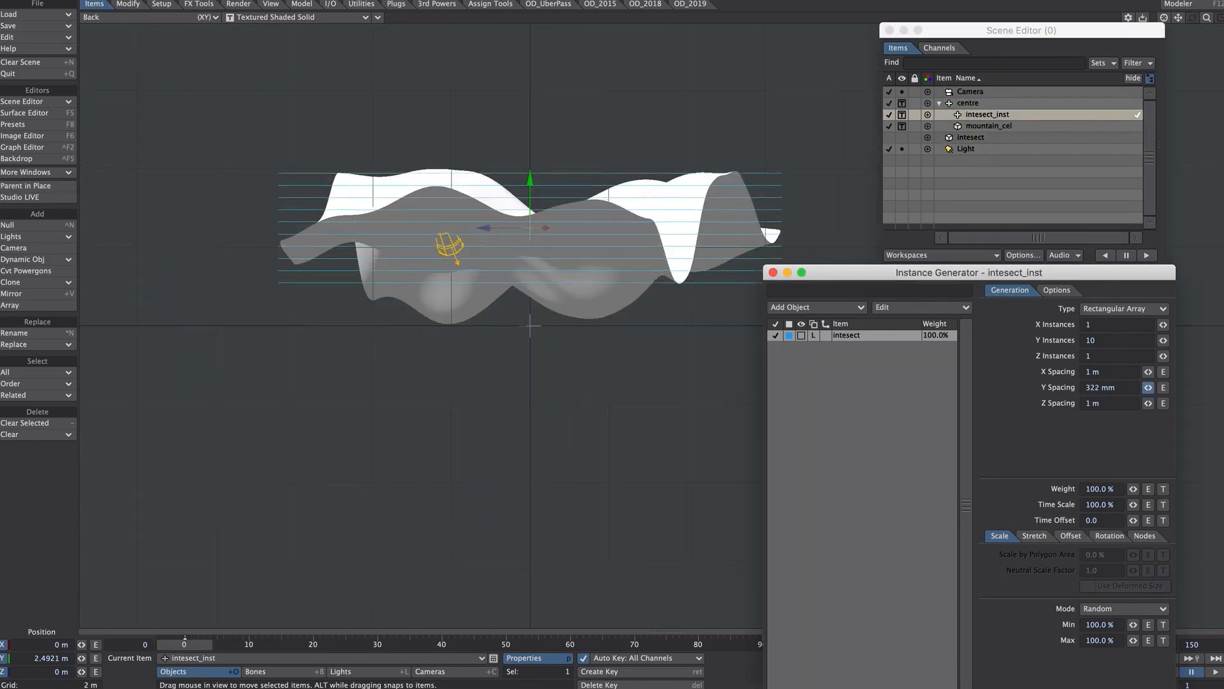
drag(1148, 387, 1155, 387)
drag(526, 176, 529, 187)
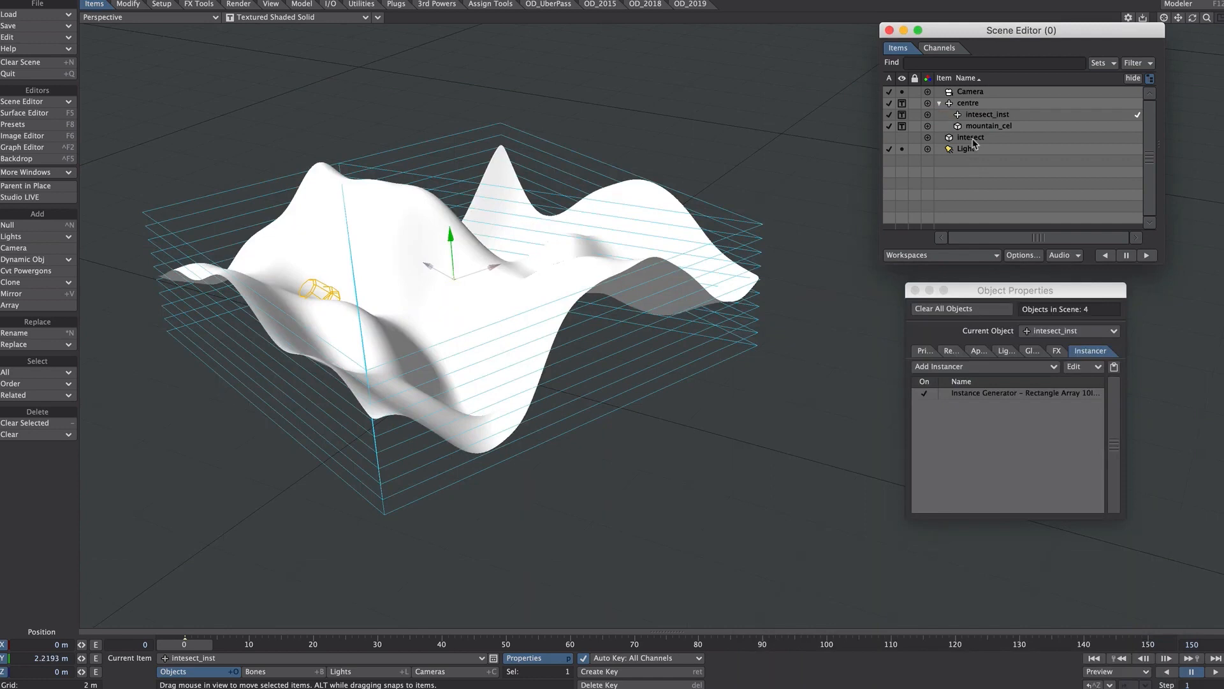
Enable Intersection Edges on the intesect plane with a thickness of 0 pixels.
click(973, 139)
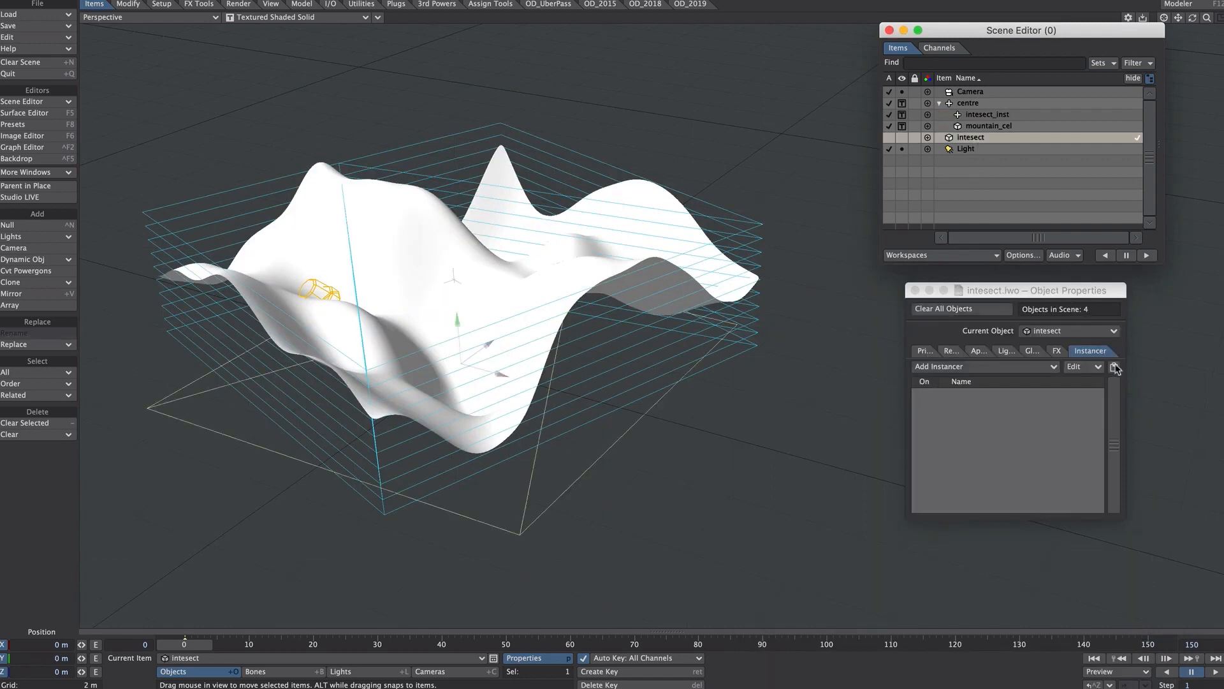
click(925, 351)
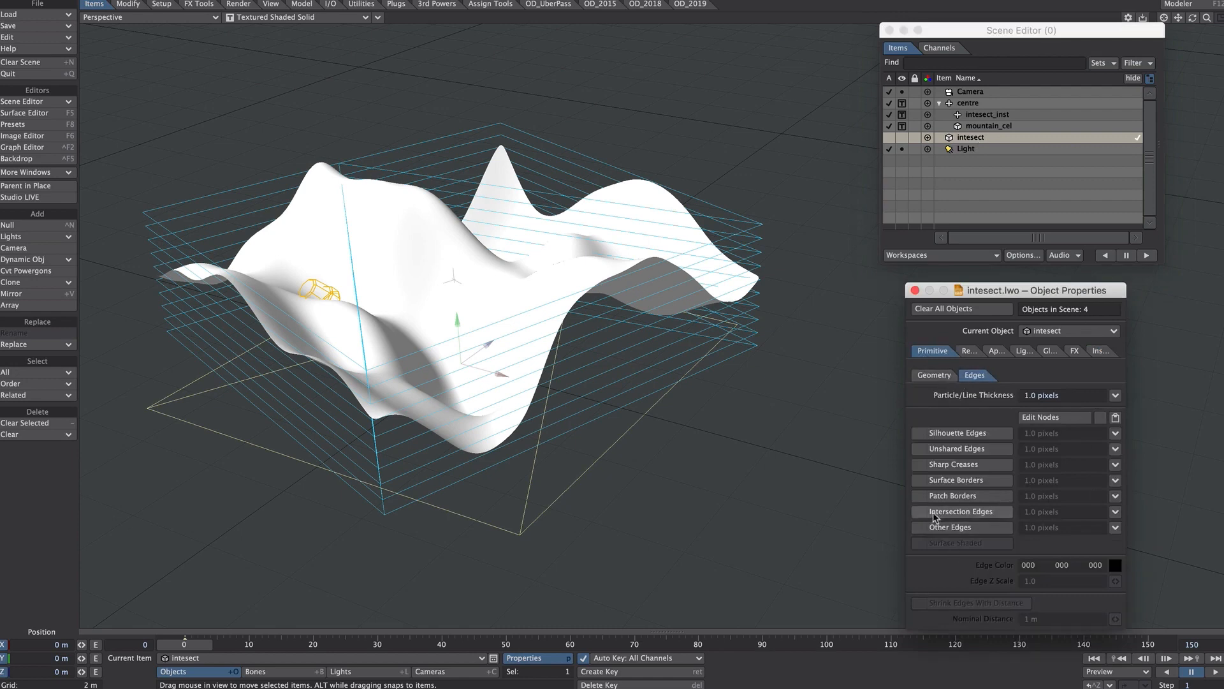
click(962, 512)
click(1026, 514)
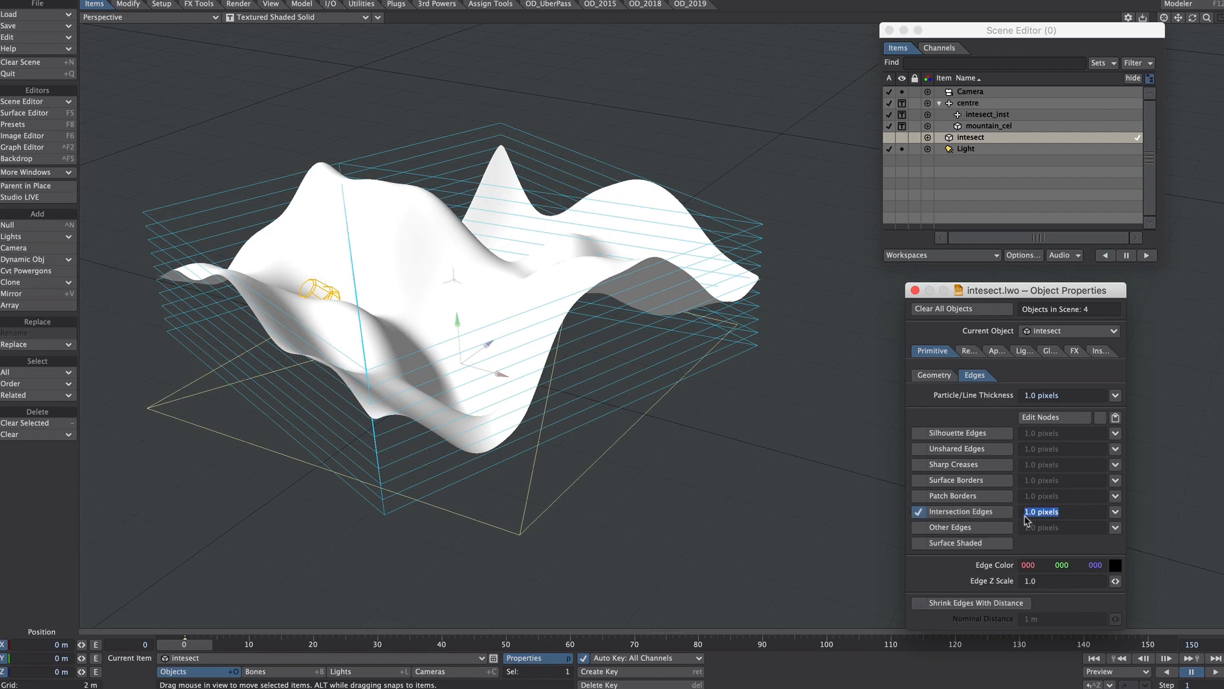
text(0)
key(Tab)
Enable Intersection Edges on mountain_cel with a thickness of -0.1 meters and preview the scene in VPR.
click(1054, 330)
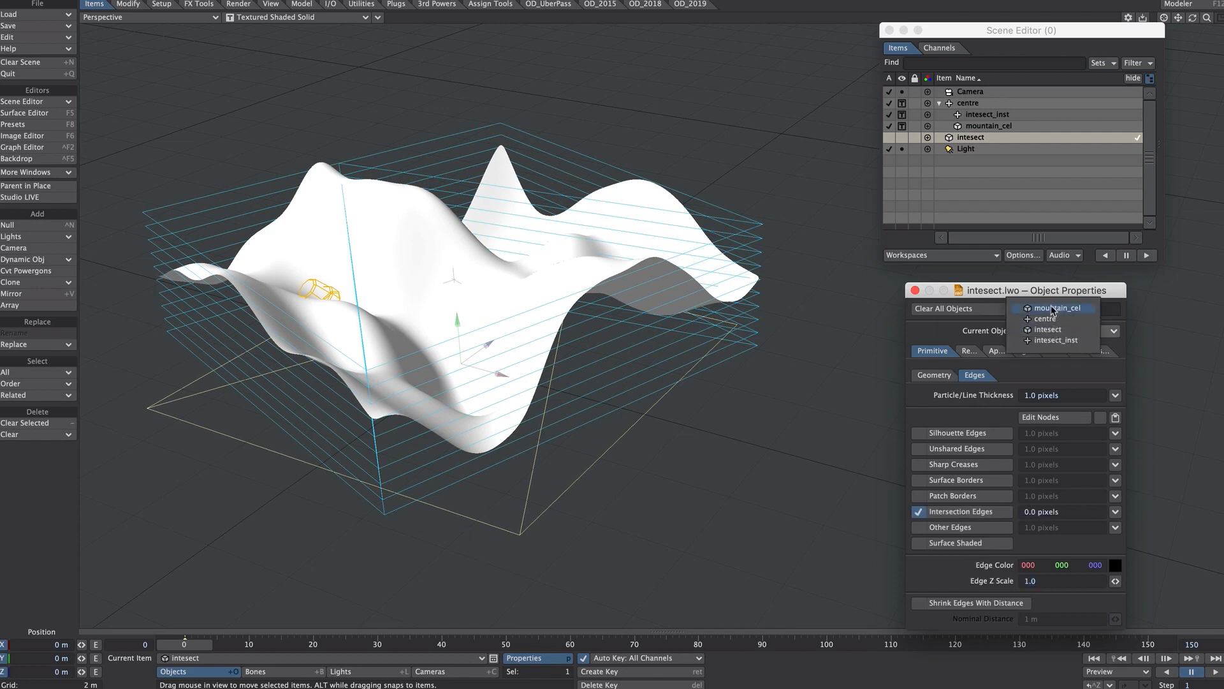
click(1052, 308)
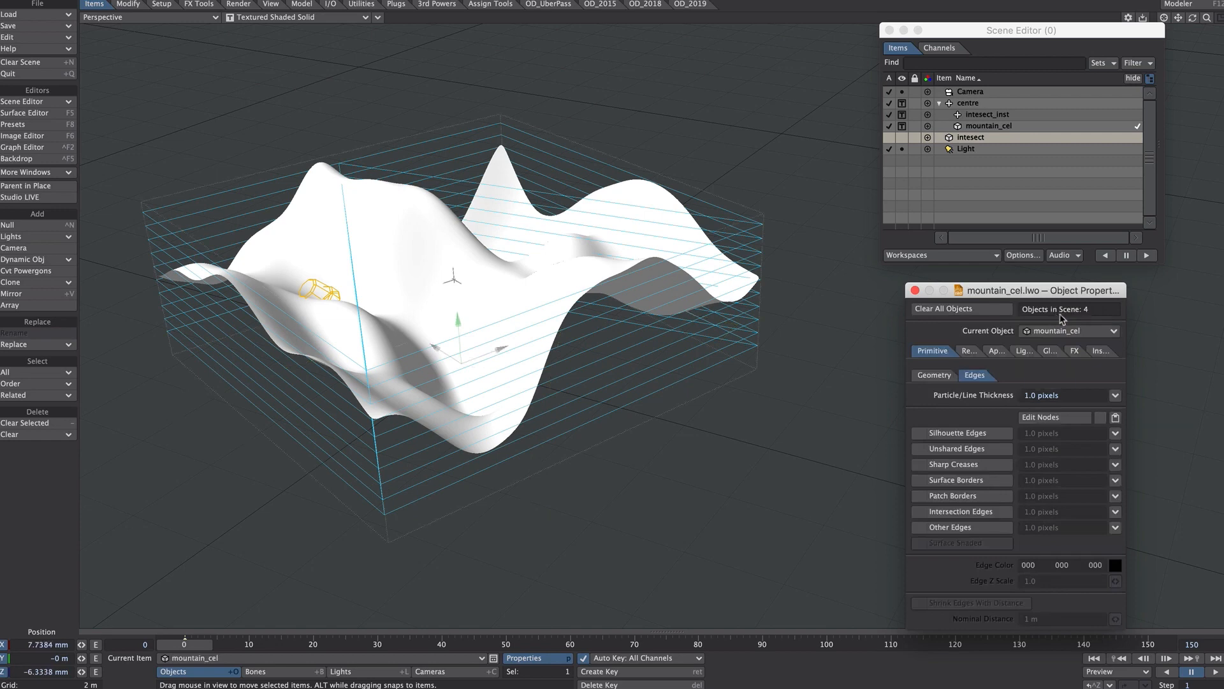
click(965, 514)
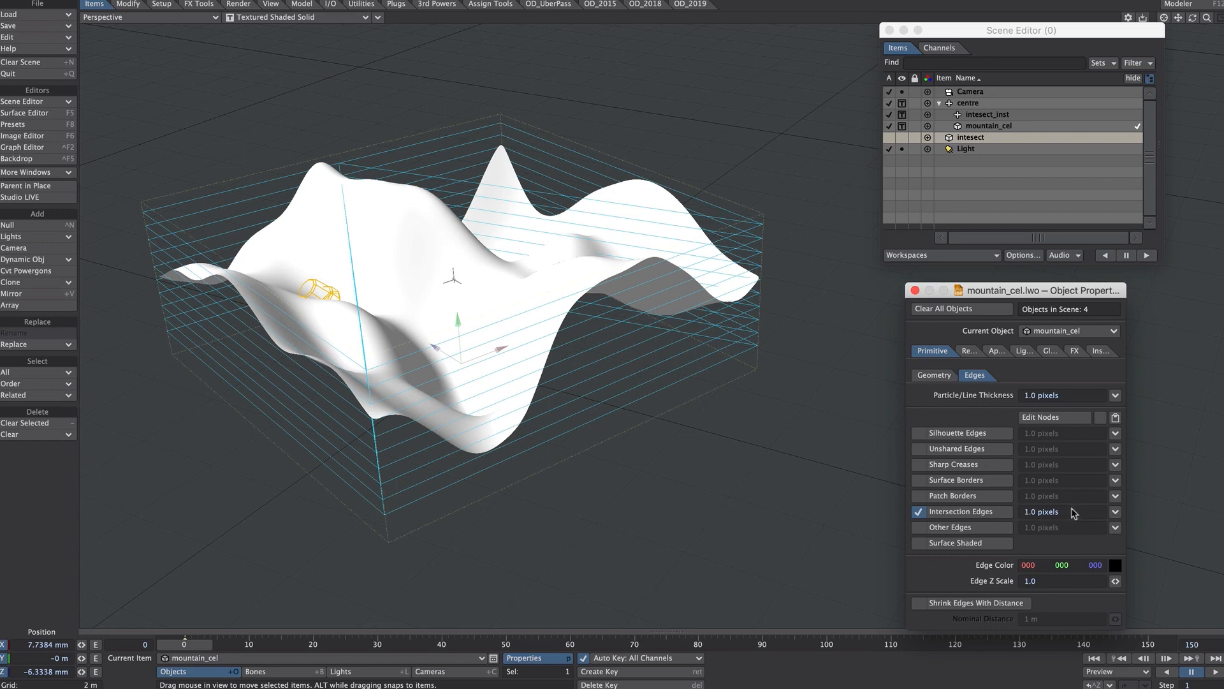
drag(1069, 511, 1006, 503)
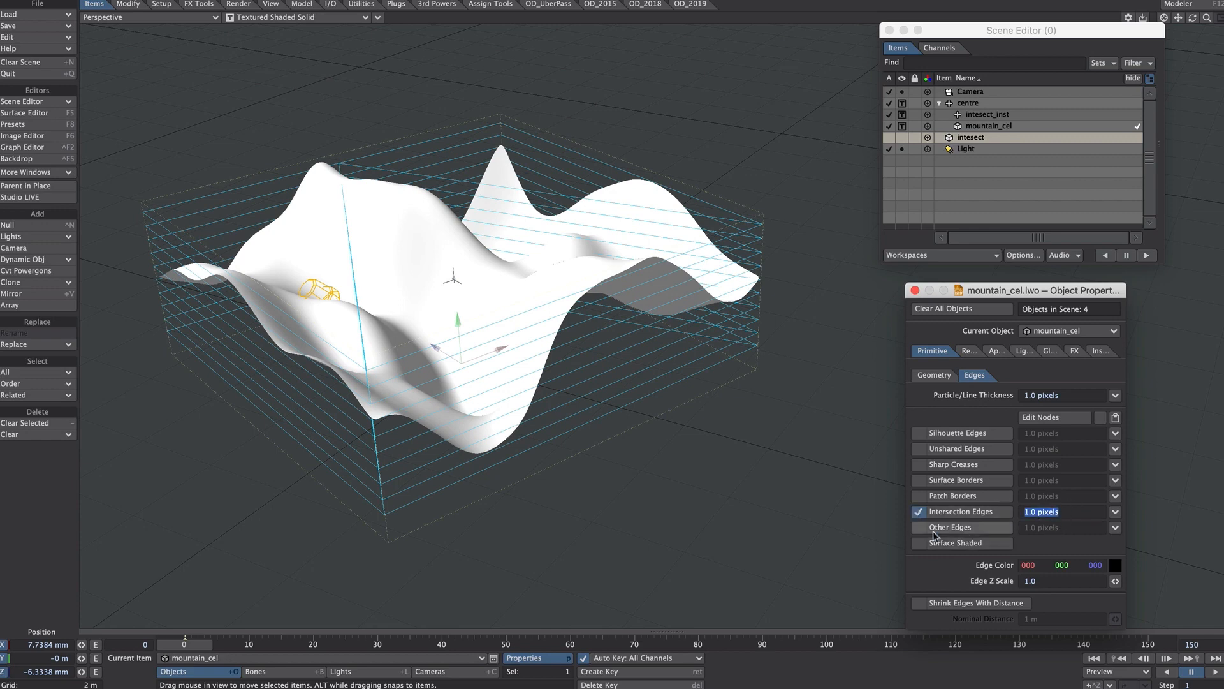
key(BackSpace)
key(Tab)
click(280, 17)
click(258, 69)
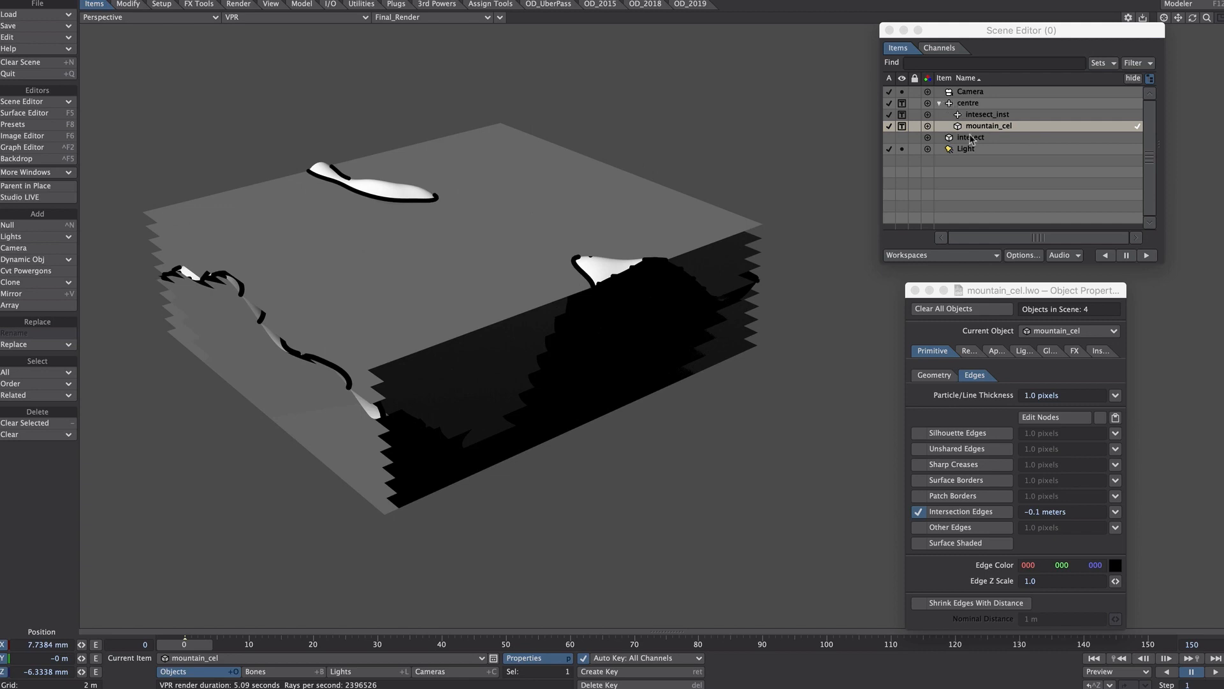
Make the intesect plane unseen by camera and turn off its self, cast and receive shadow options.
click(1037, 335)
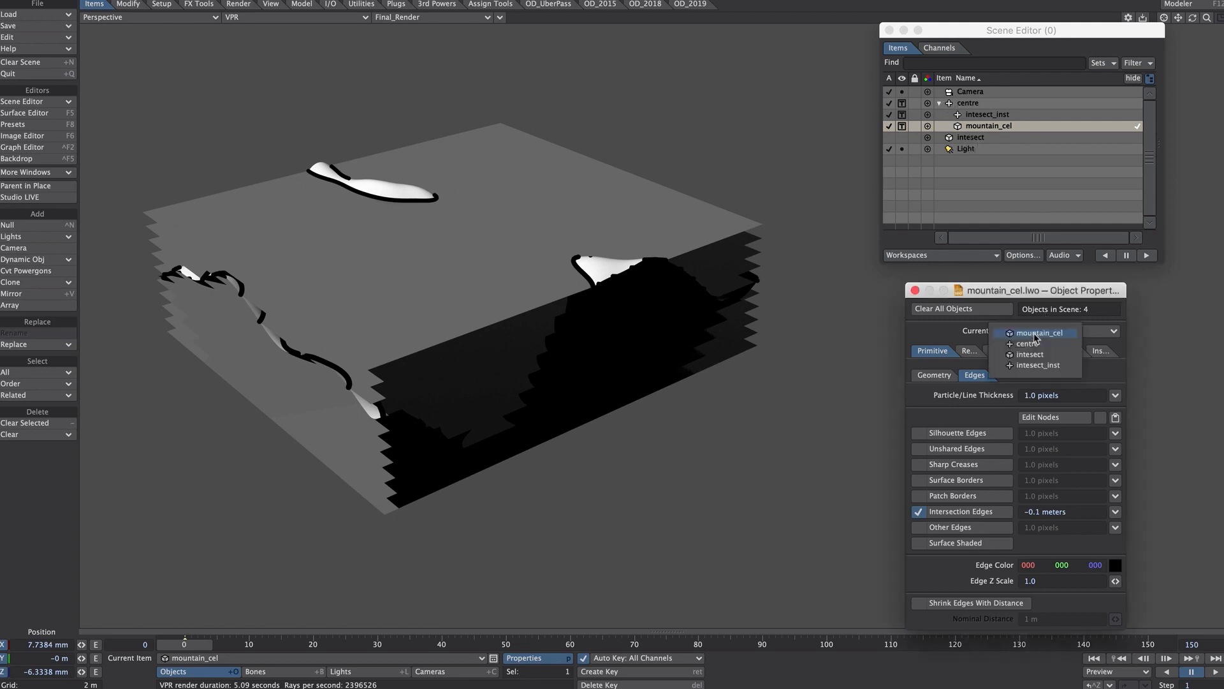
click(1033, 355)
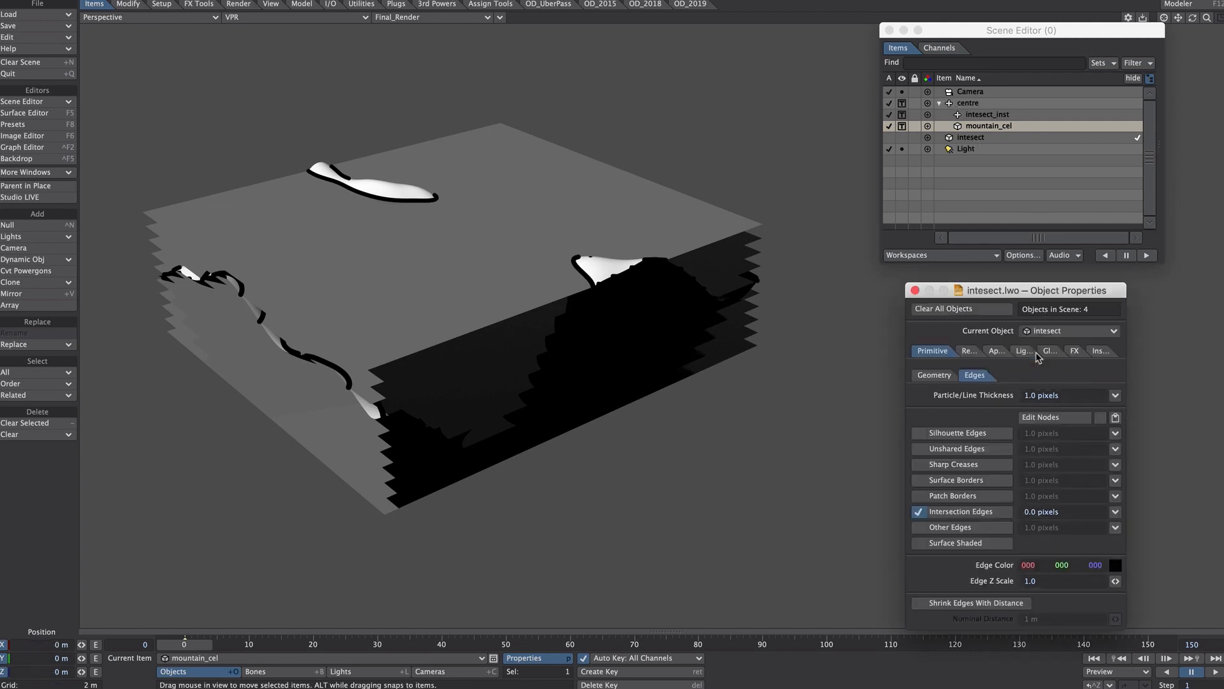
click(967, 353)
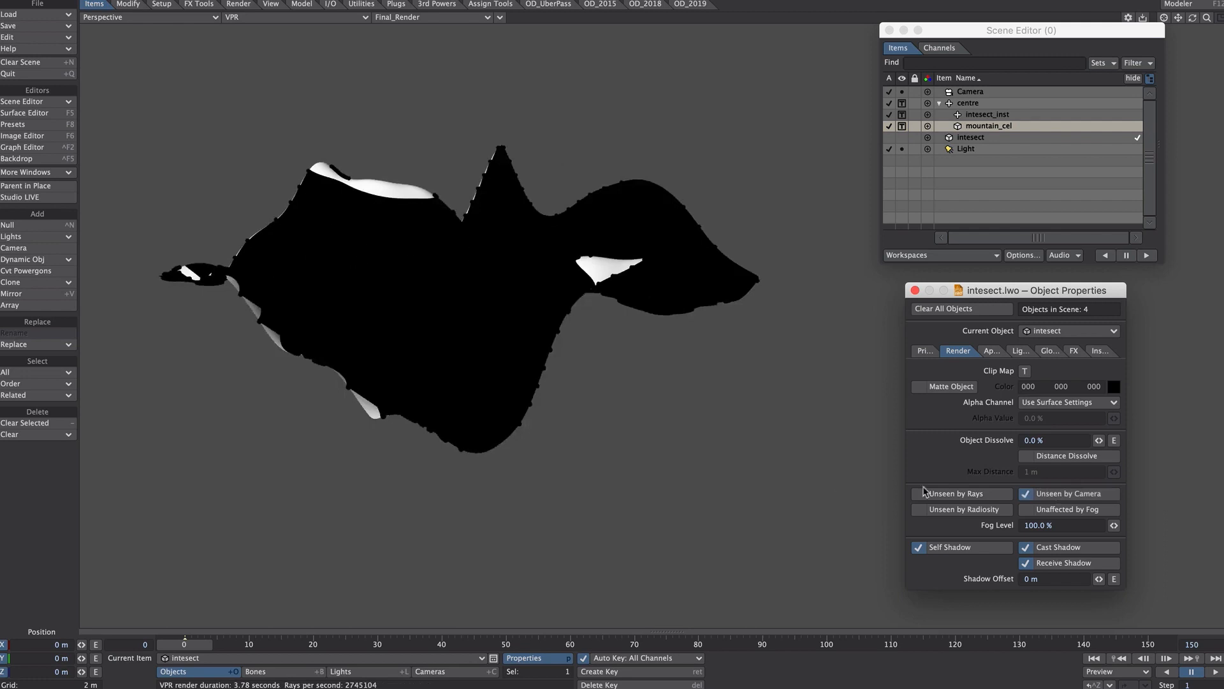
click(956, 547)
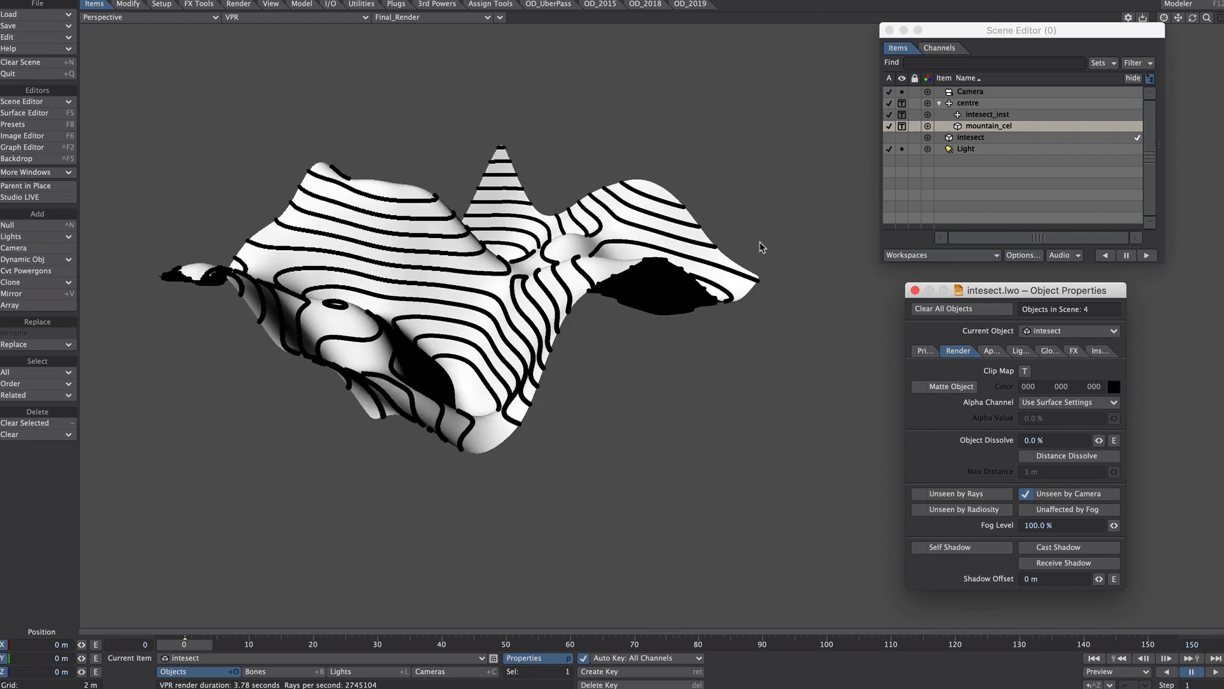
Make mountain_cel unseen by camera and turn off its self, cast and receive shadow options.
click(527, 292)
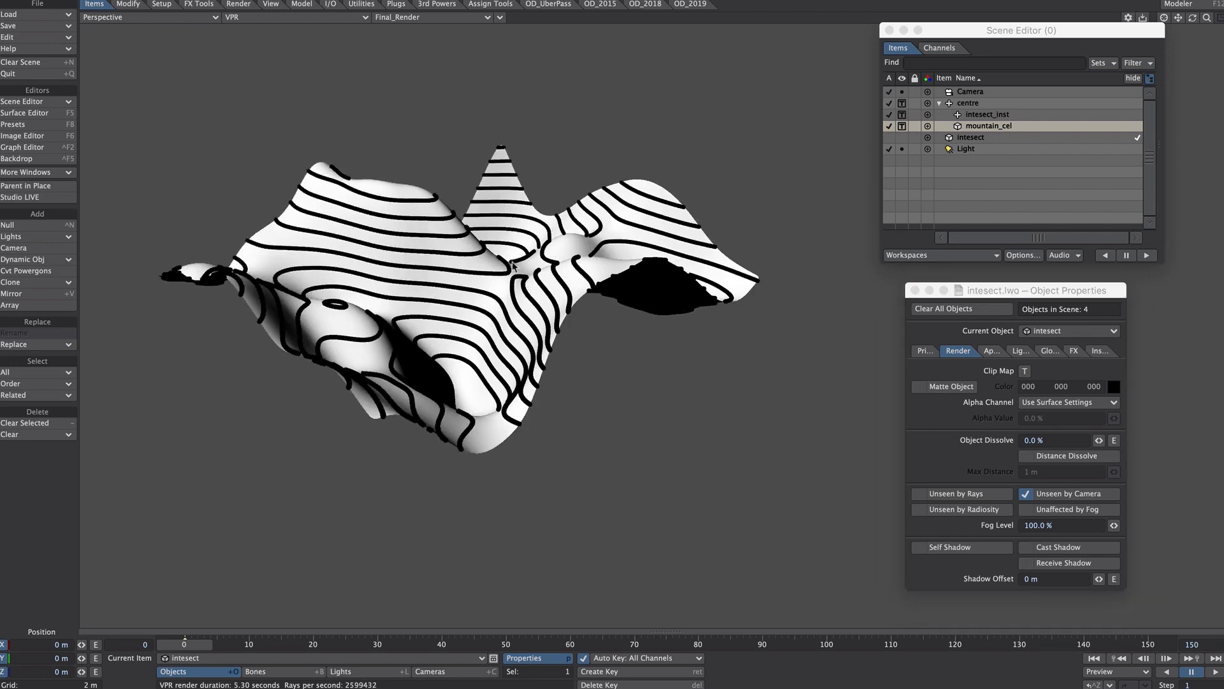
click(582, 258)
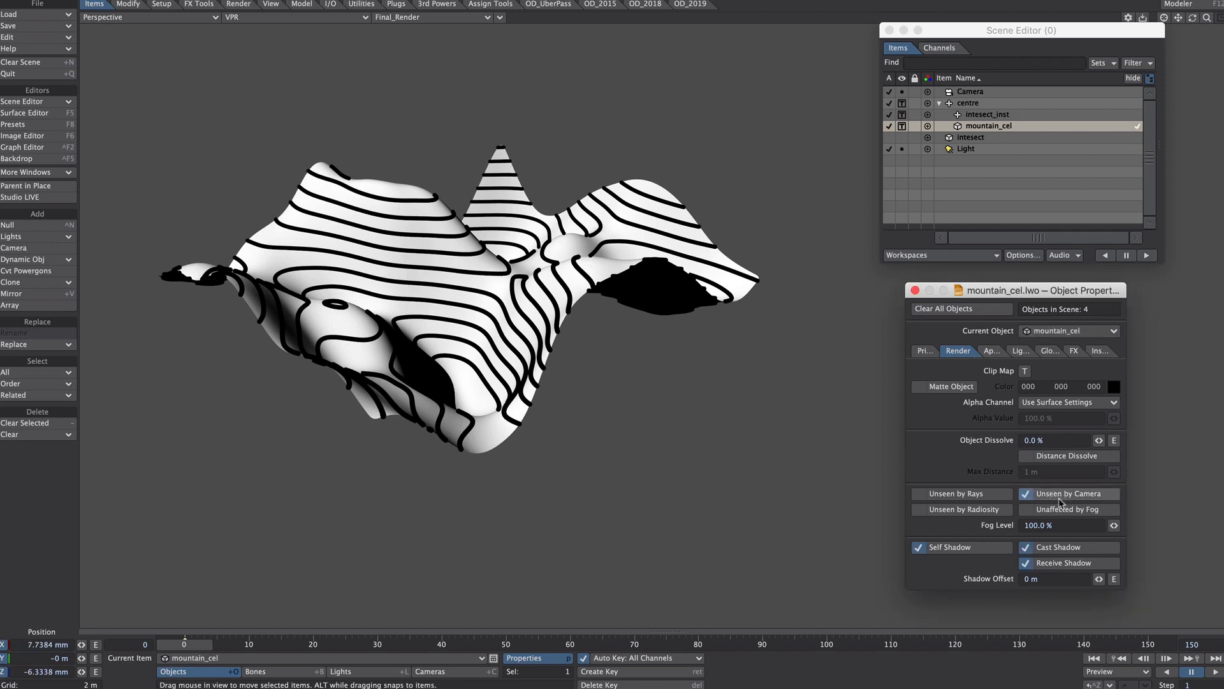
click(970, 546)
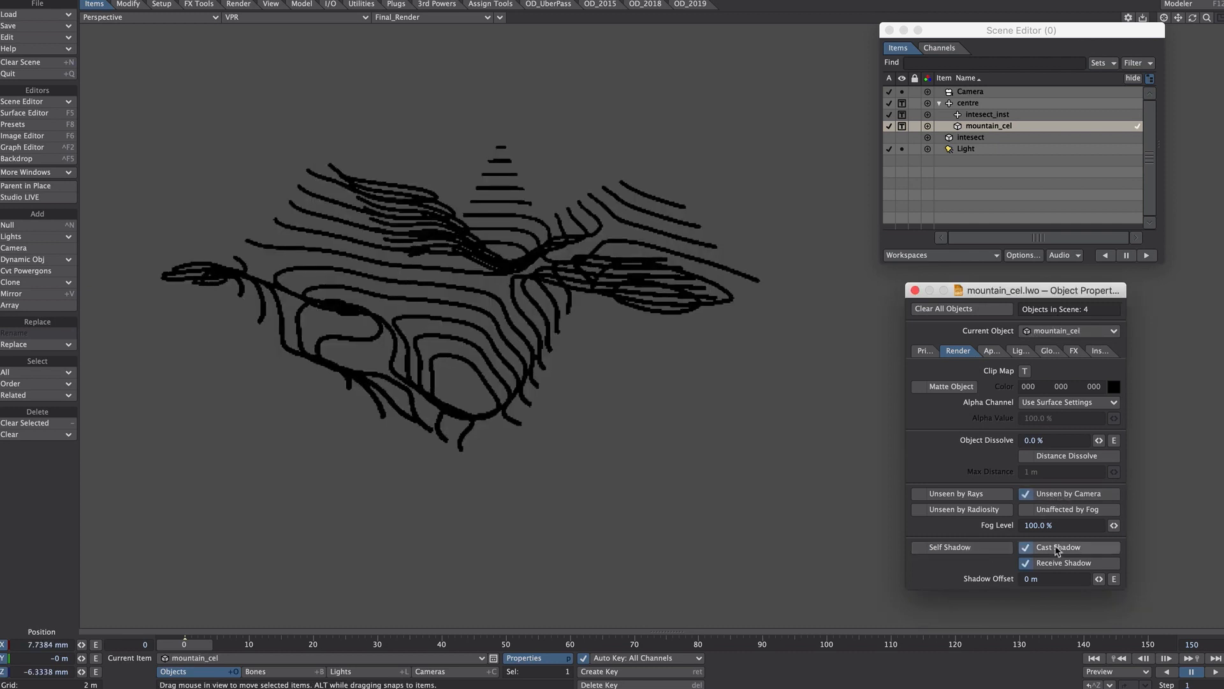
click(1056, 547)
click(1055, 562)
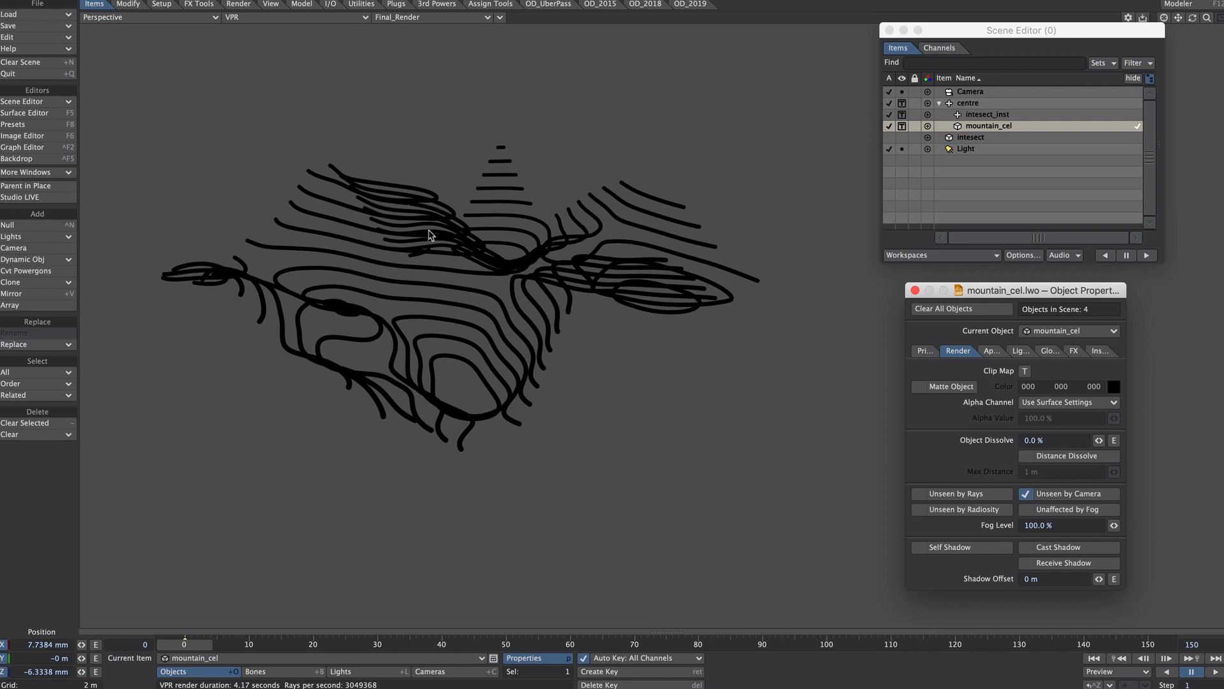
Enable Surface Shaded for mountain_cel's edges and give its surface color 255, 62, 207, specular 28.9% and some roughness.
click(929, 351)
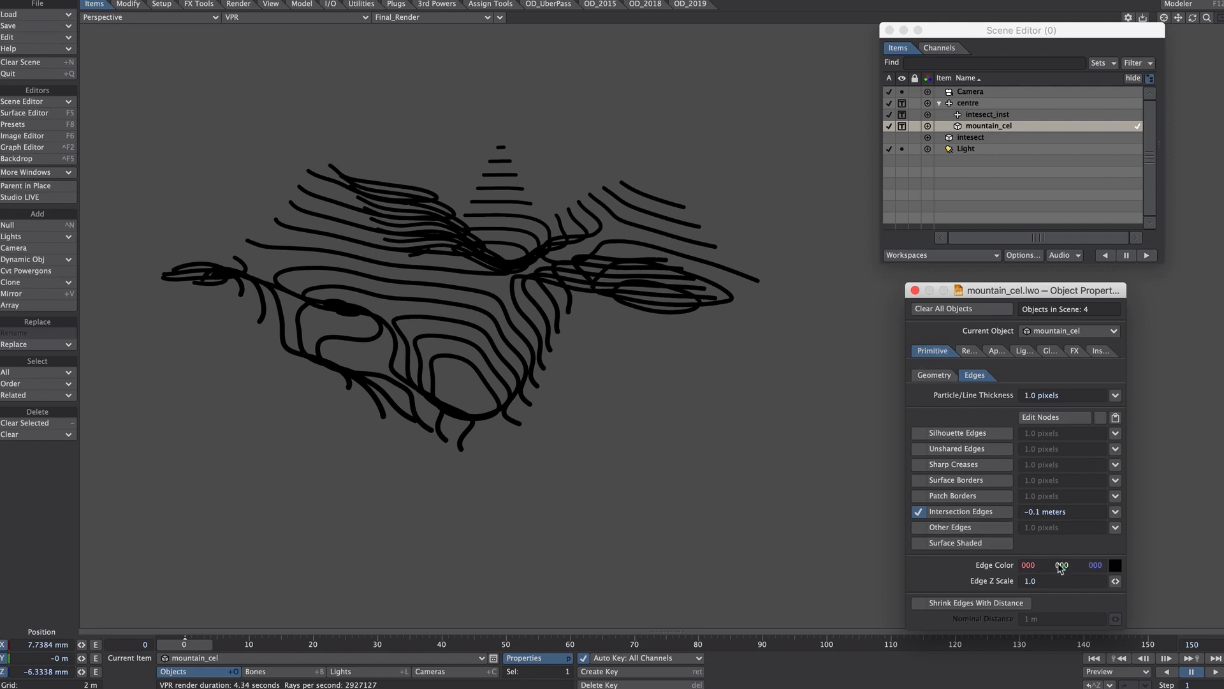
mouse_move(1060, 566)
mouse_down()
mouse_move(1097, 566)
mouse_move(1033, 567)
mouse_move(1058, 567)
mouse_up()
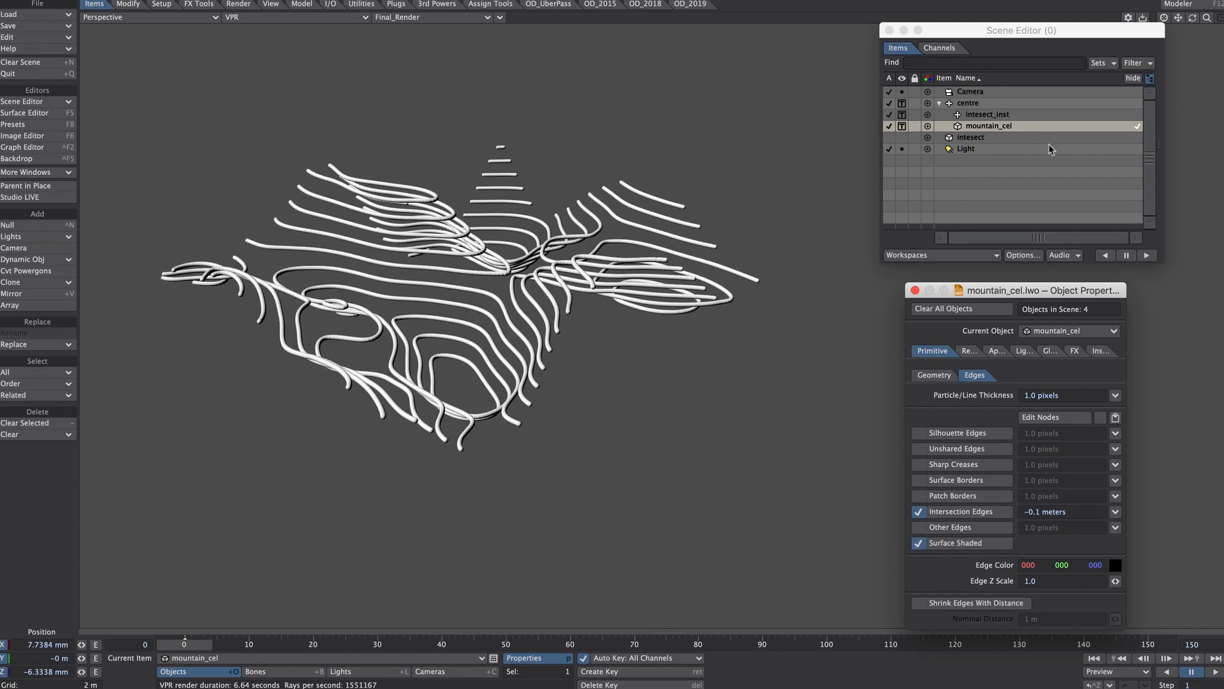
key(F5)
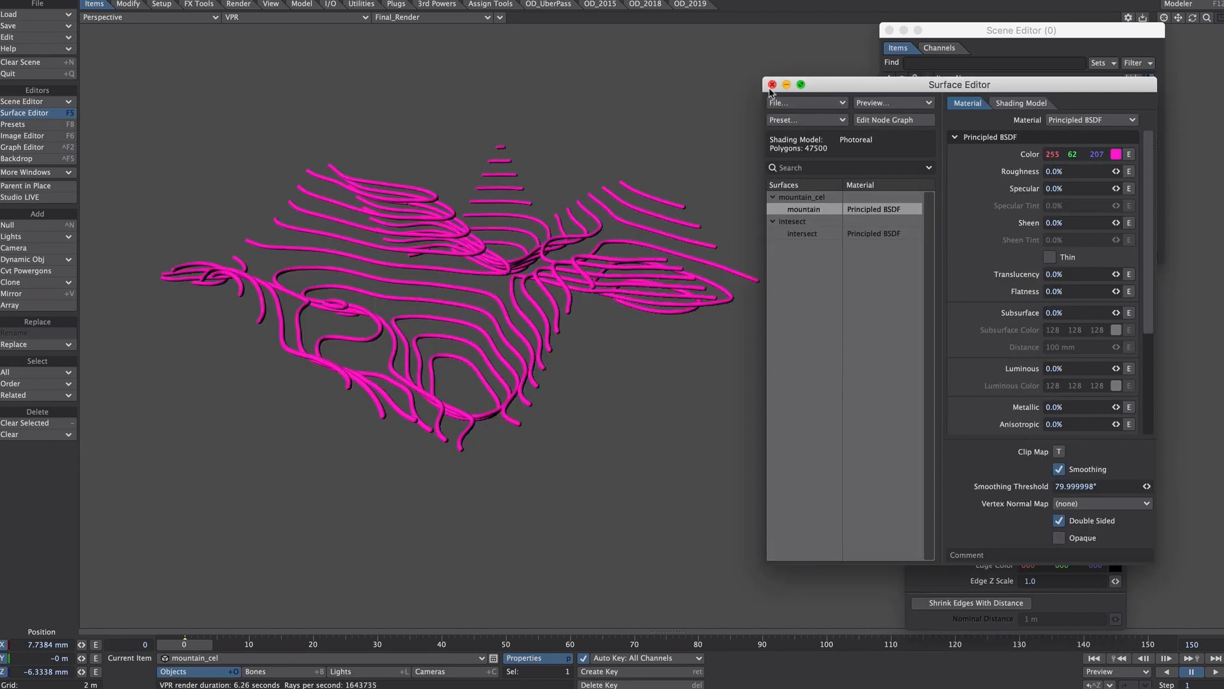
drag(1116, 188, 1142, 189)
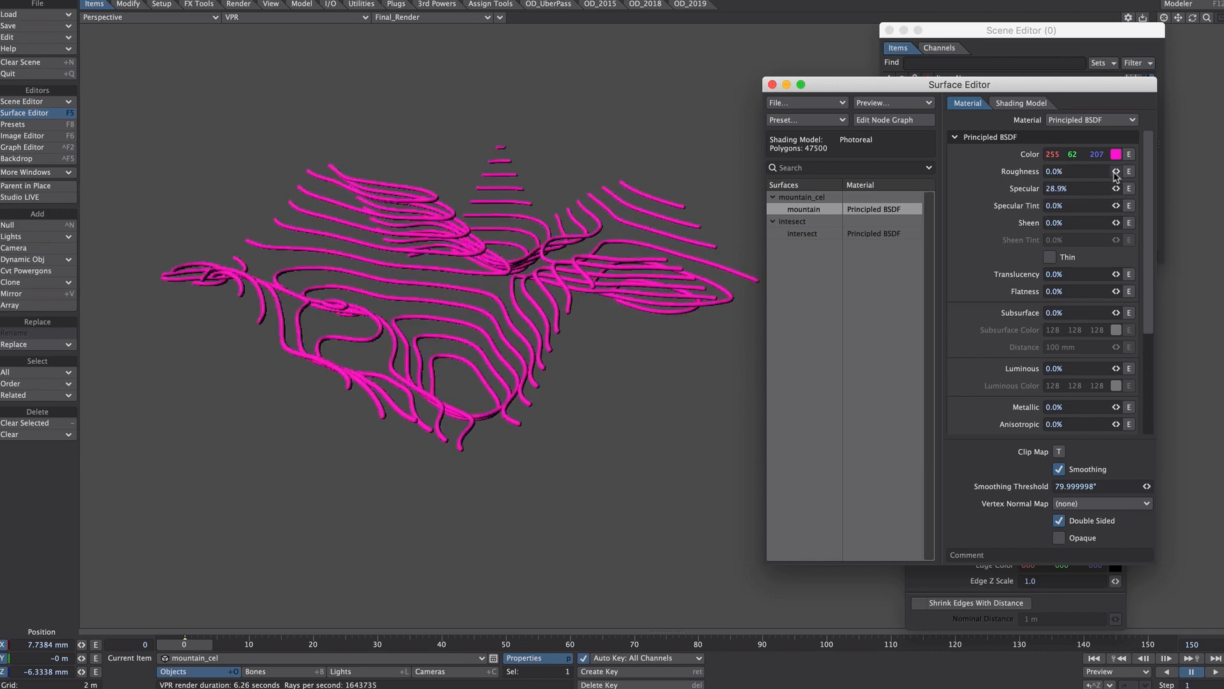
drag(1116, 171, 1122, 190)
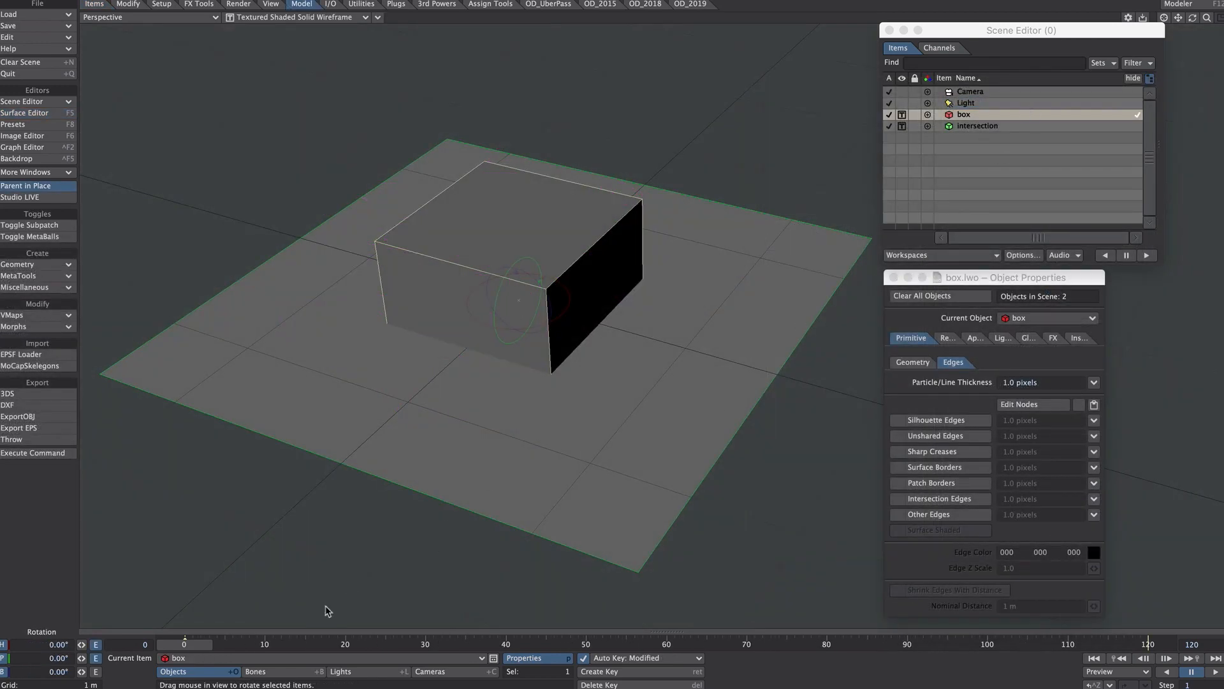
In the box surface's node graph, connect Polygon Index to the Gradient node's input and set the gradient's end to 5.
mouse_move(201, 641)
mouse_down()
mouse_move(1148, 644)
mouse_move(184, 644)
mouse_up()
click(535, 291)
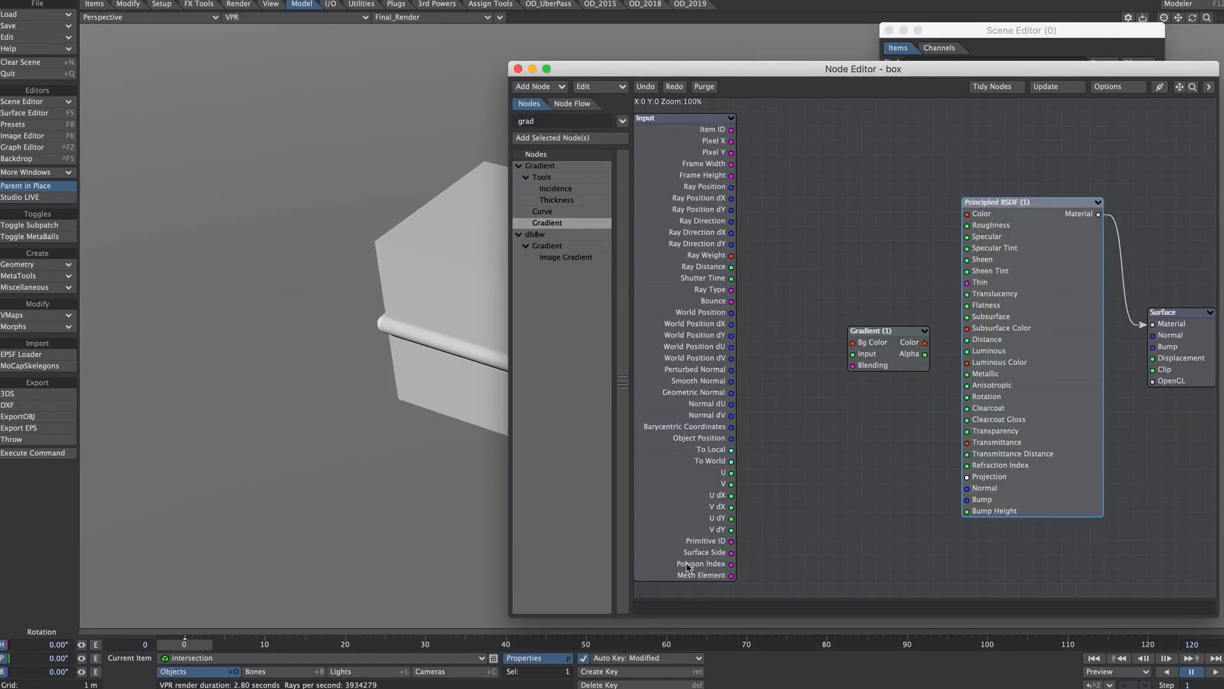
drag(732, 563, 863, 357)
double_click(883, 331)
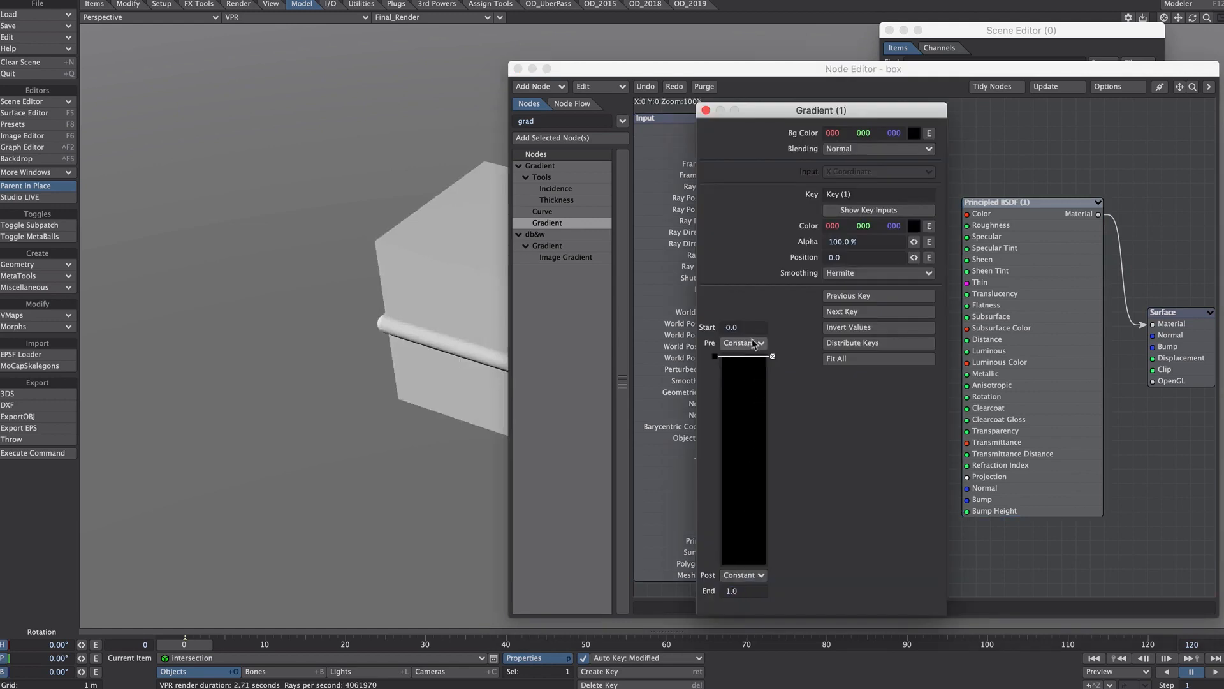
click(732, 591)
text(5)
key(Return)
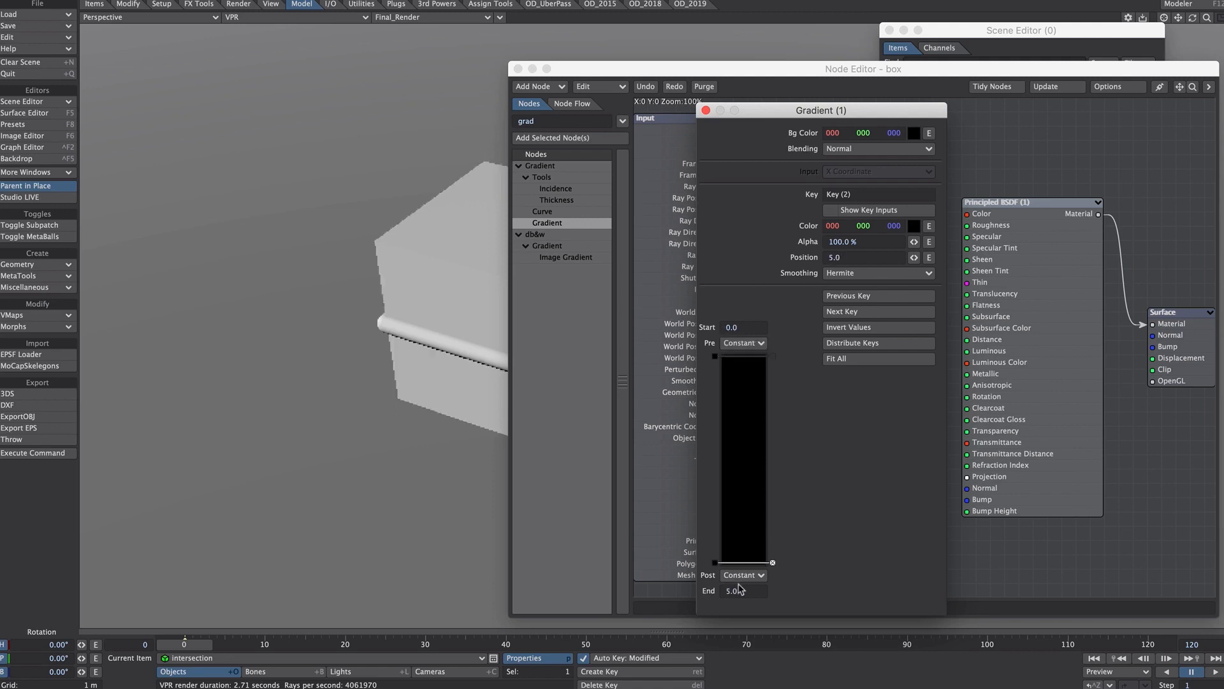
Color the gradient's end key red (255, 0, 0), add four keys in between and distribute all keys evenly.
click(832, 226)
text(255)
key(Return)
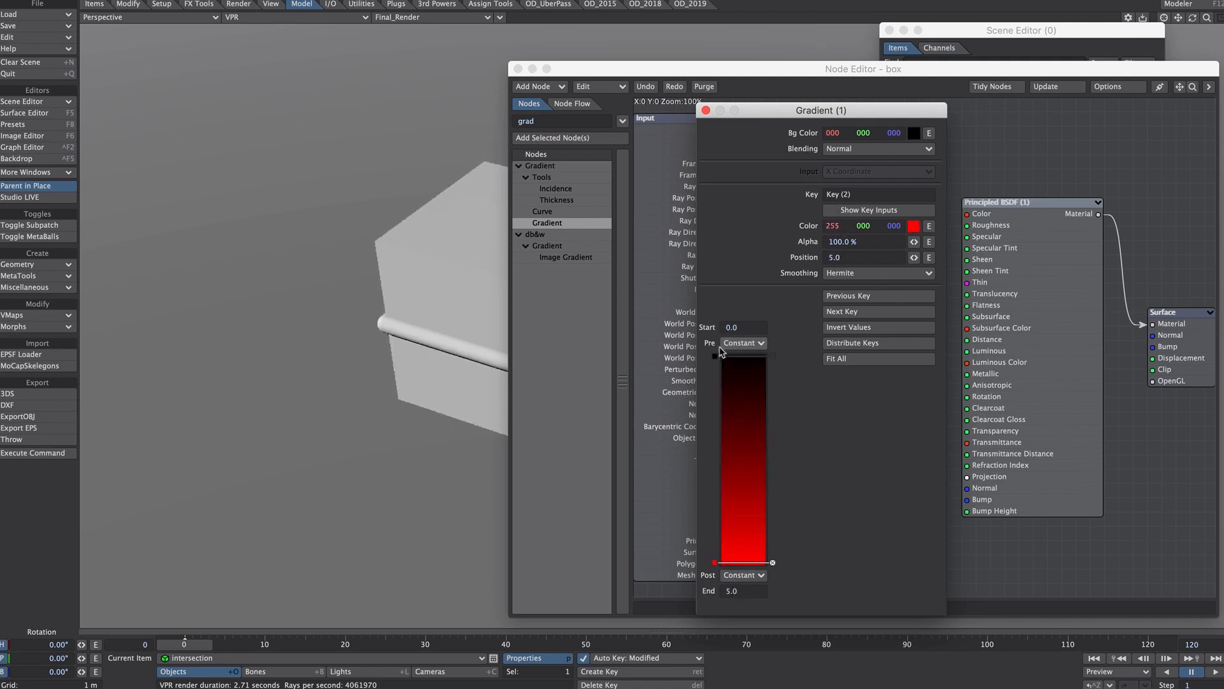
click(739, 380)
click(743, 413)
click(743, 446)
click(743, 472)
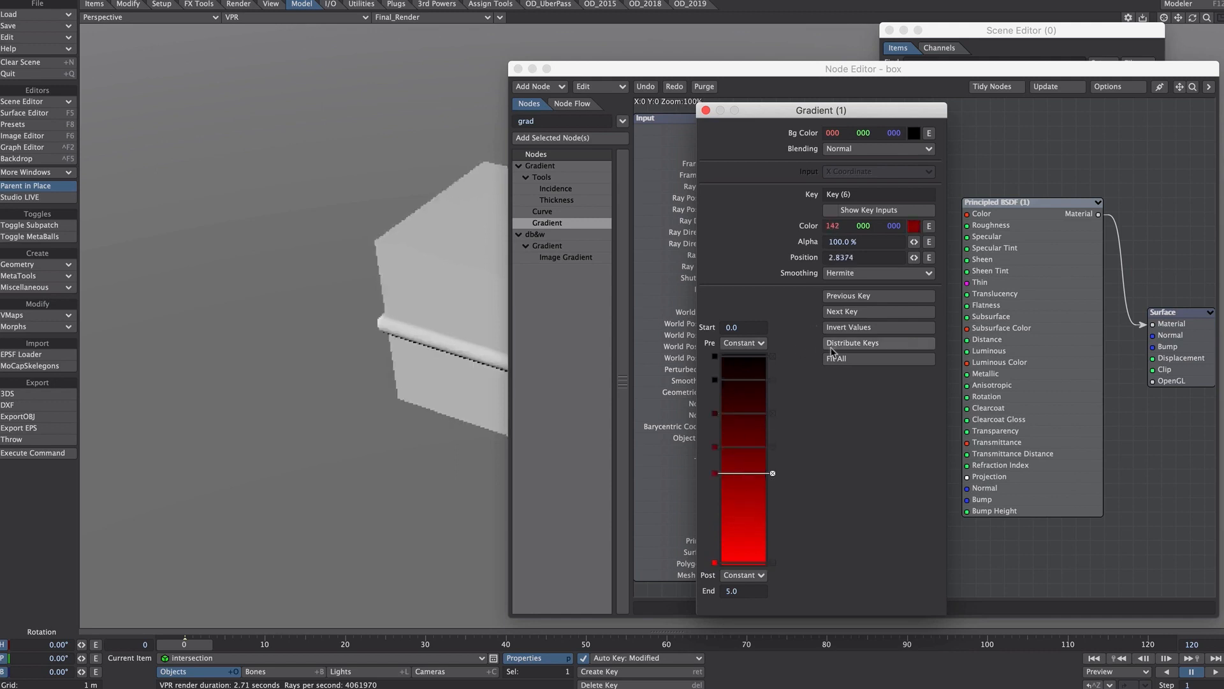
click(842, 343)
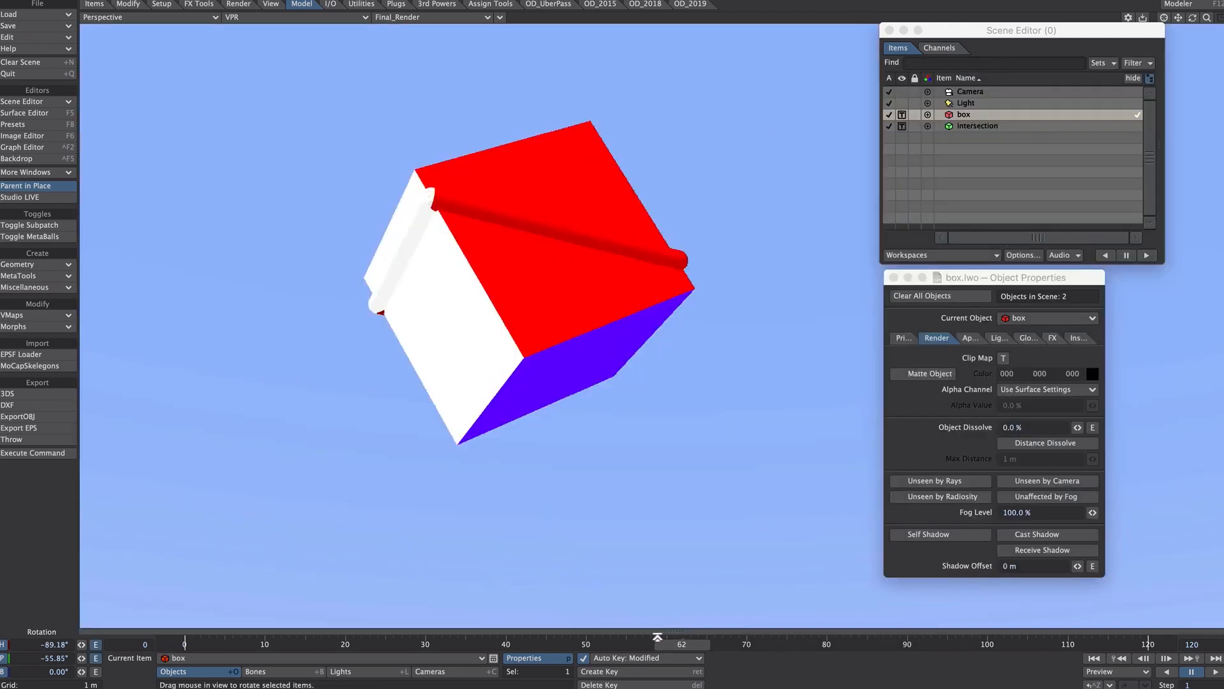
Examine the box's colored intersection edges at several frames with Unseen by Camera on and off, and open its edge settings.
mouse_move(677, 644)
mouse_down()
mouse_move(377, 644)
mouse_move(633, 644)
mouse_move(577, 645)
mouse_up()
click(1047, 480)
click(572, 647)
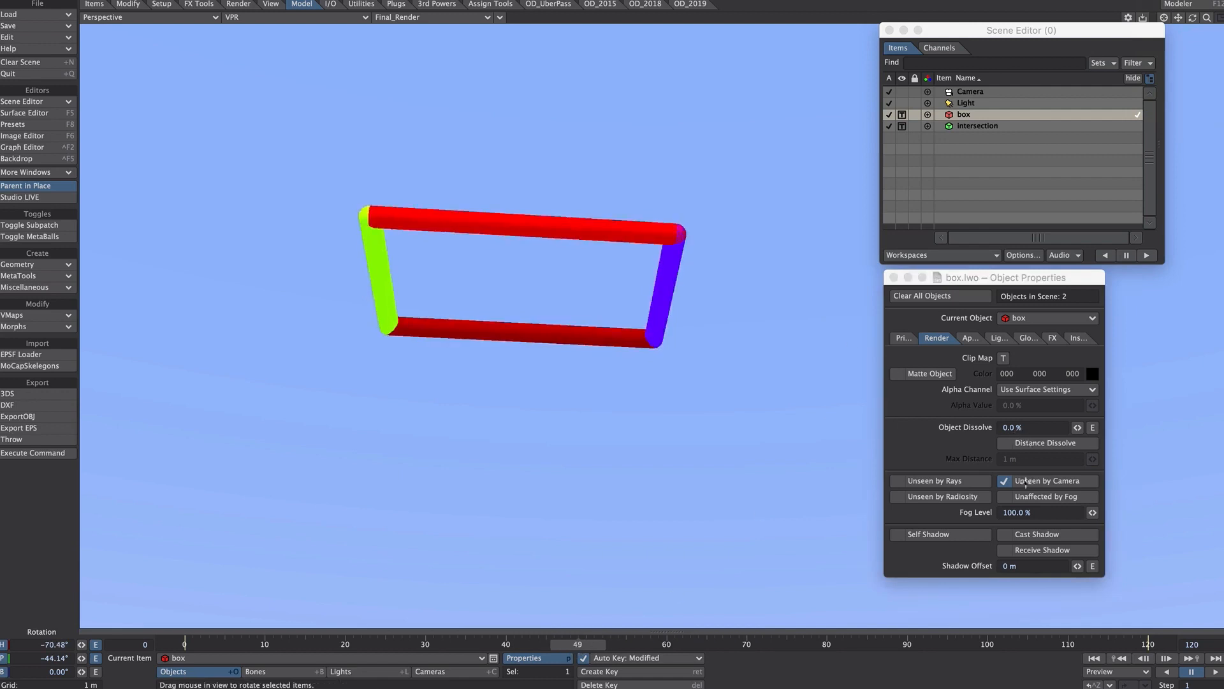
click(1026, 482)
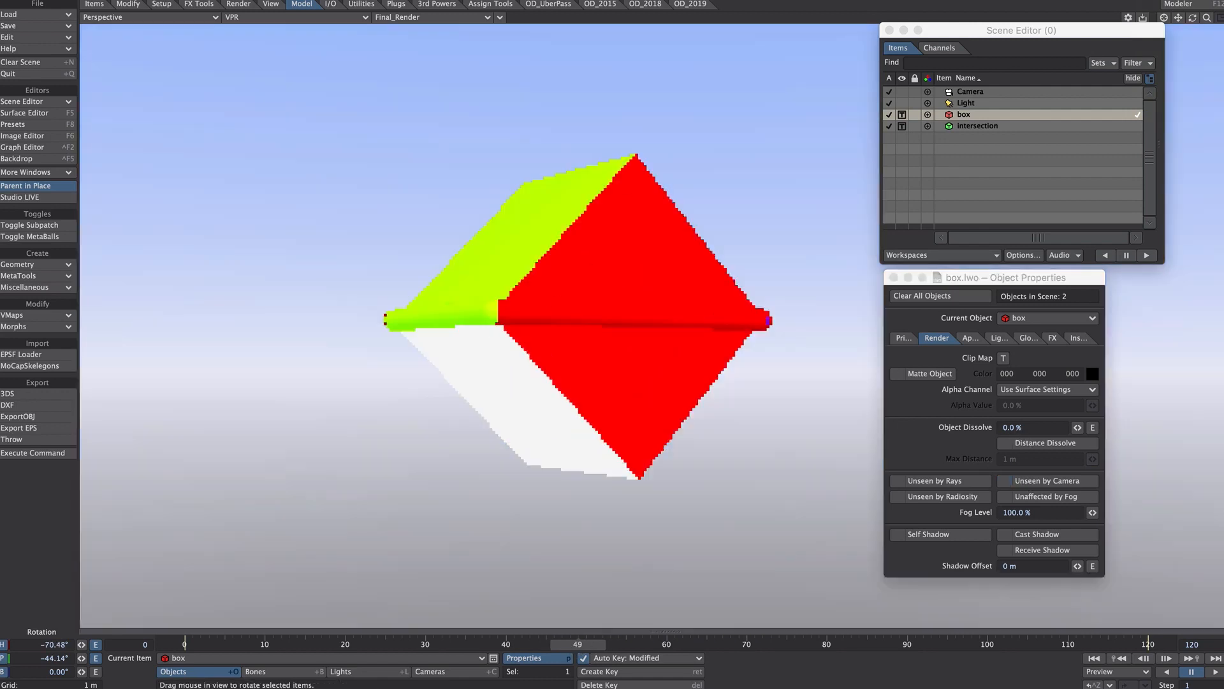
drag(579, 646, 611, 645)
mouse_move(585, 644)
mouse_down()
mouse_move(385, 644)
mouse_move(584, 643)
mouse_up()
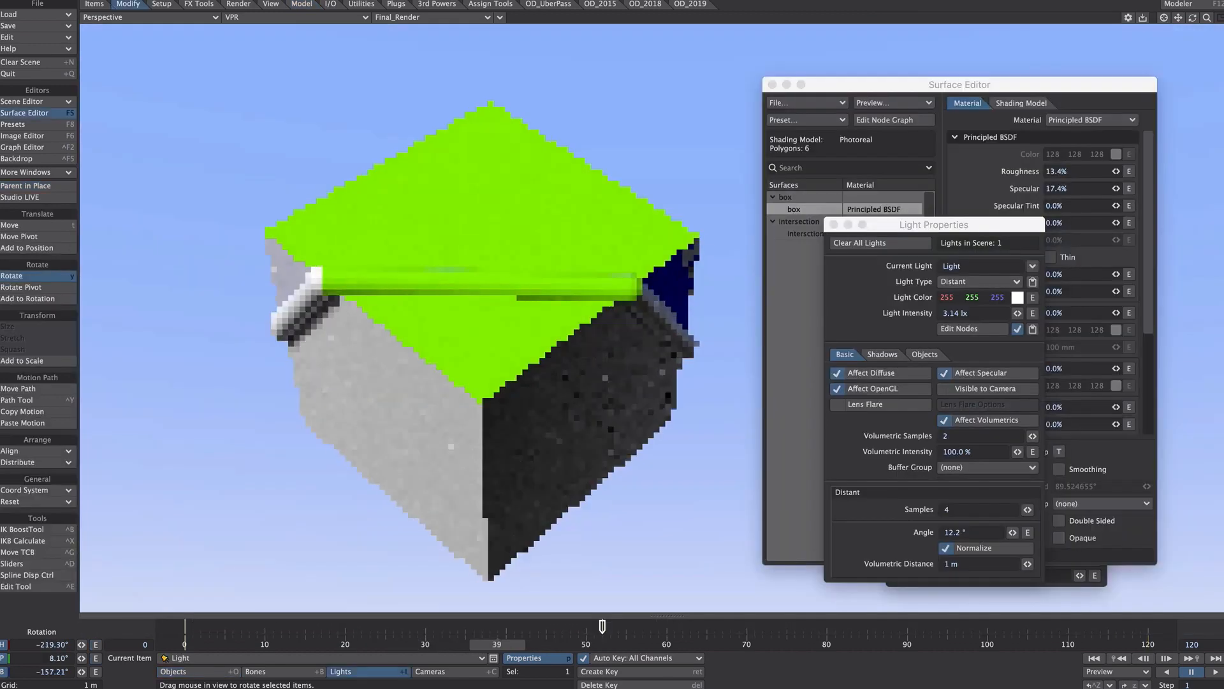
drag(602, 627, 602, 627)
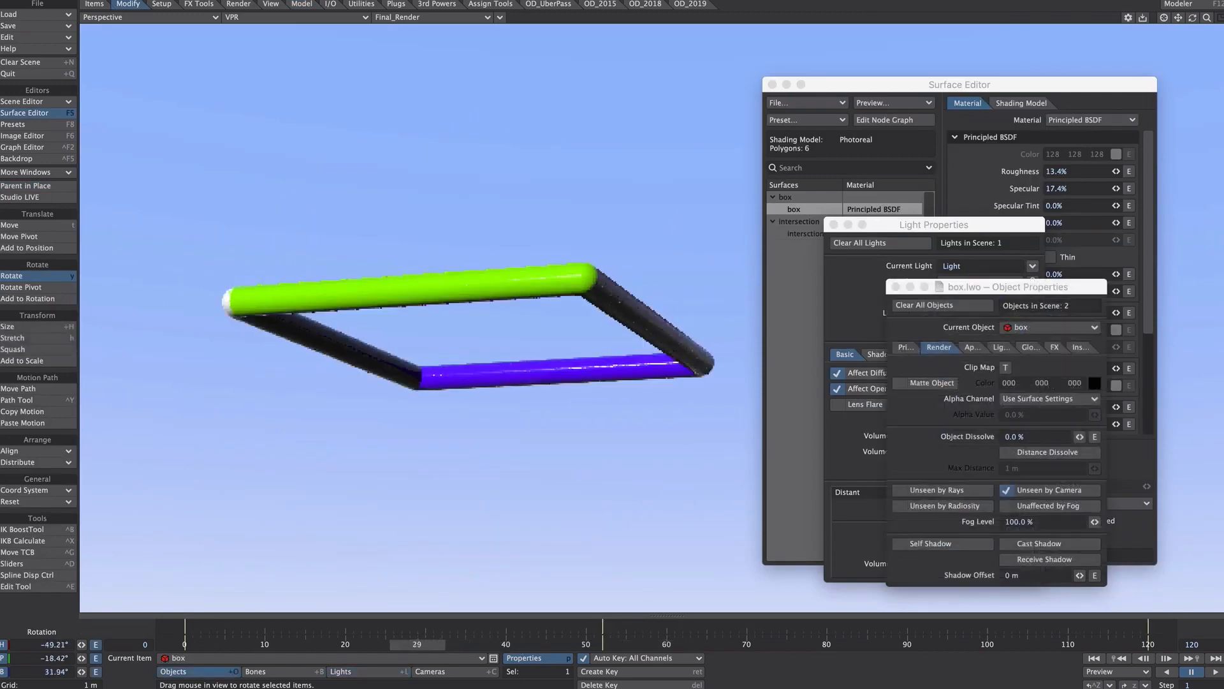
click(913, 347)
click(954, 373)
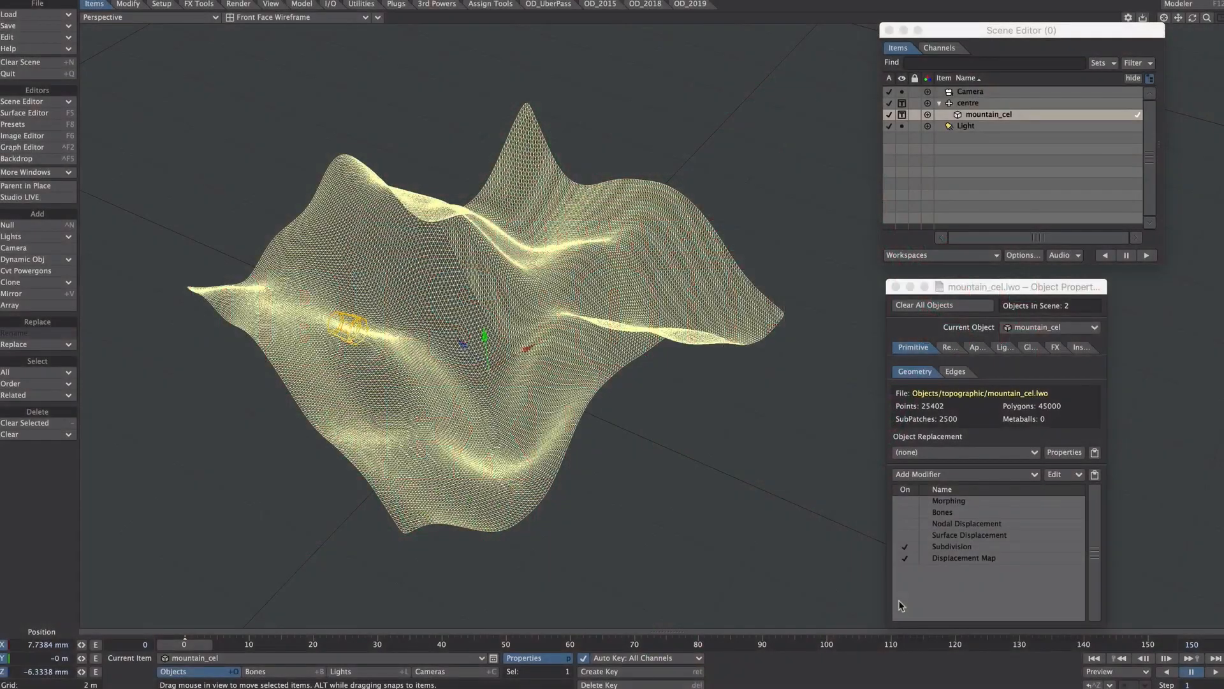
Cancel the transformed sequence export and check the OBJ export scale in the preferences.
click(400, 474)
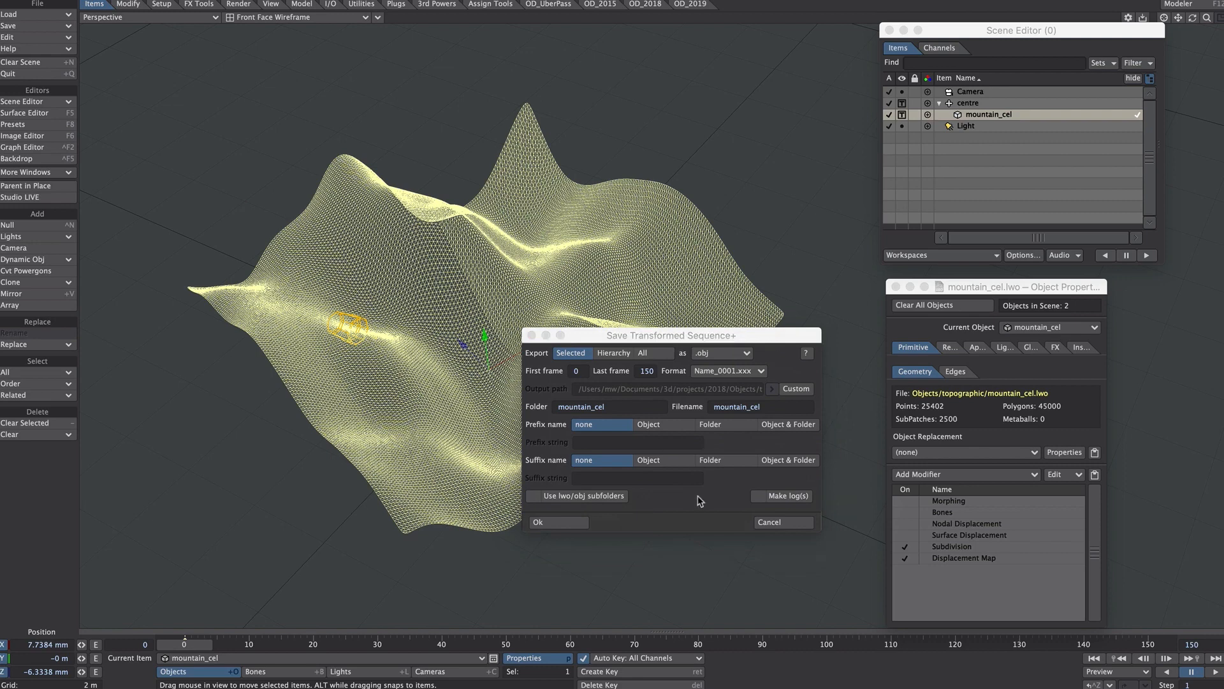
click(781, 522)
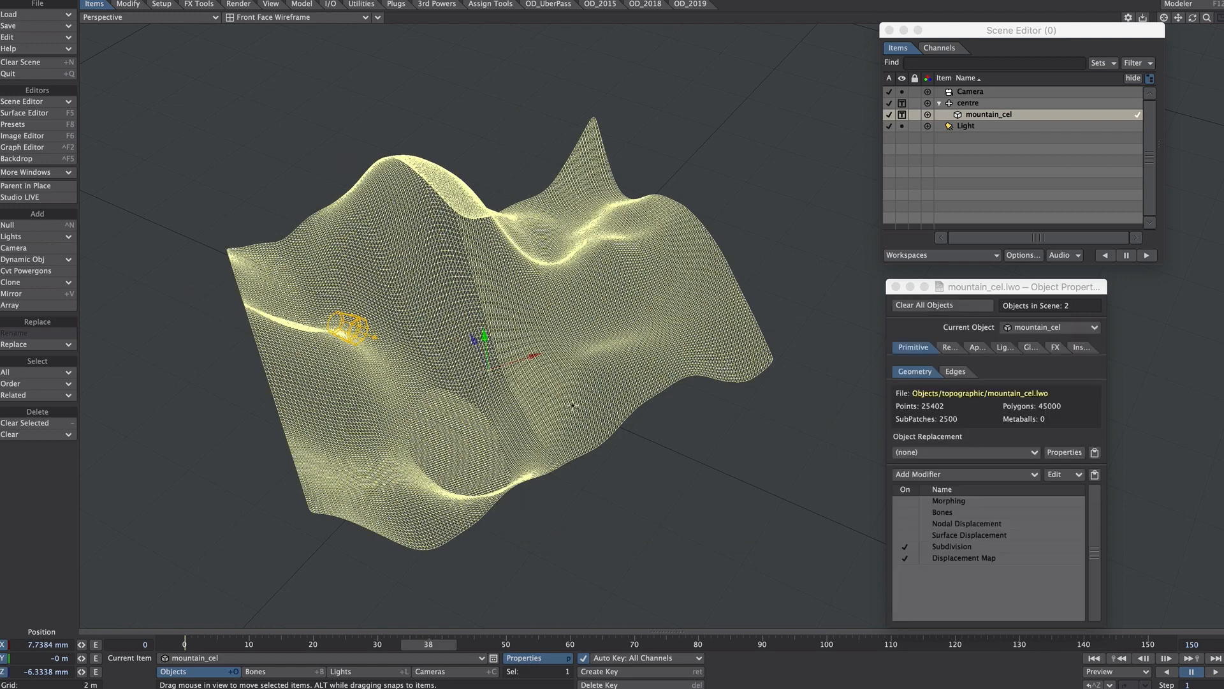
key(o)
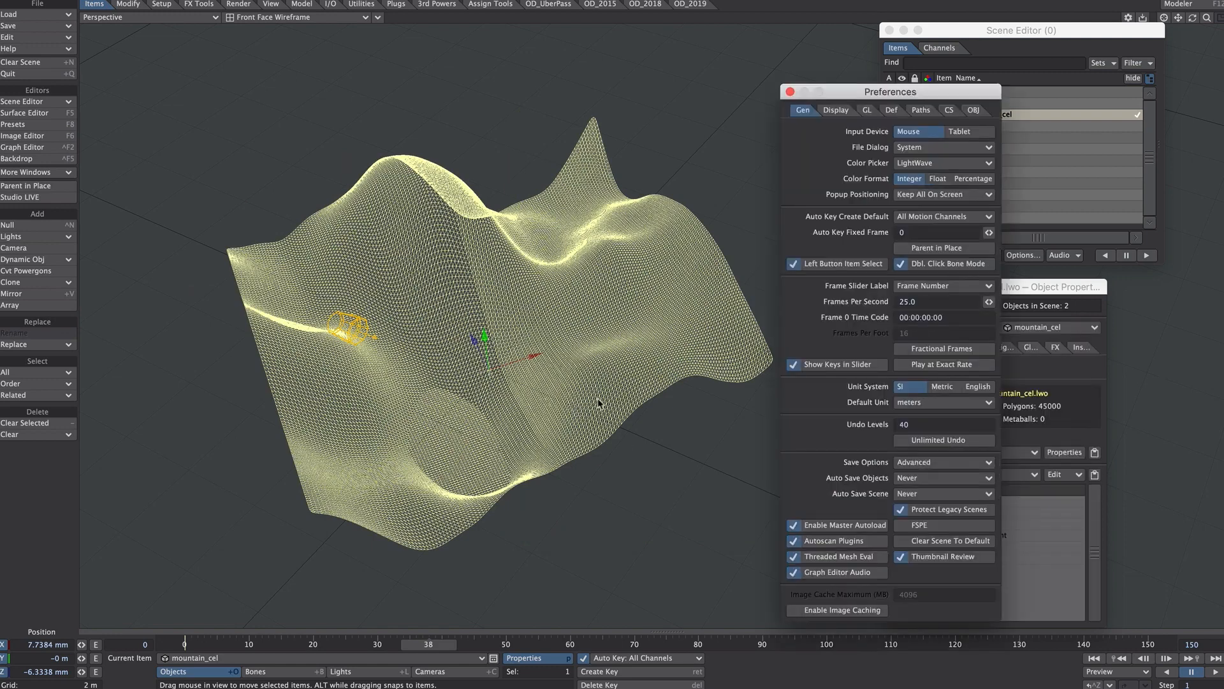
click(972, 110)
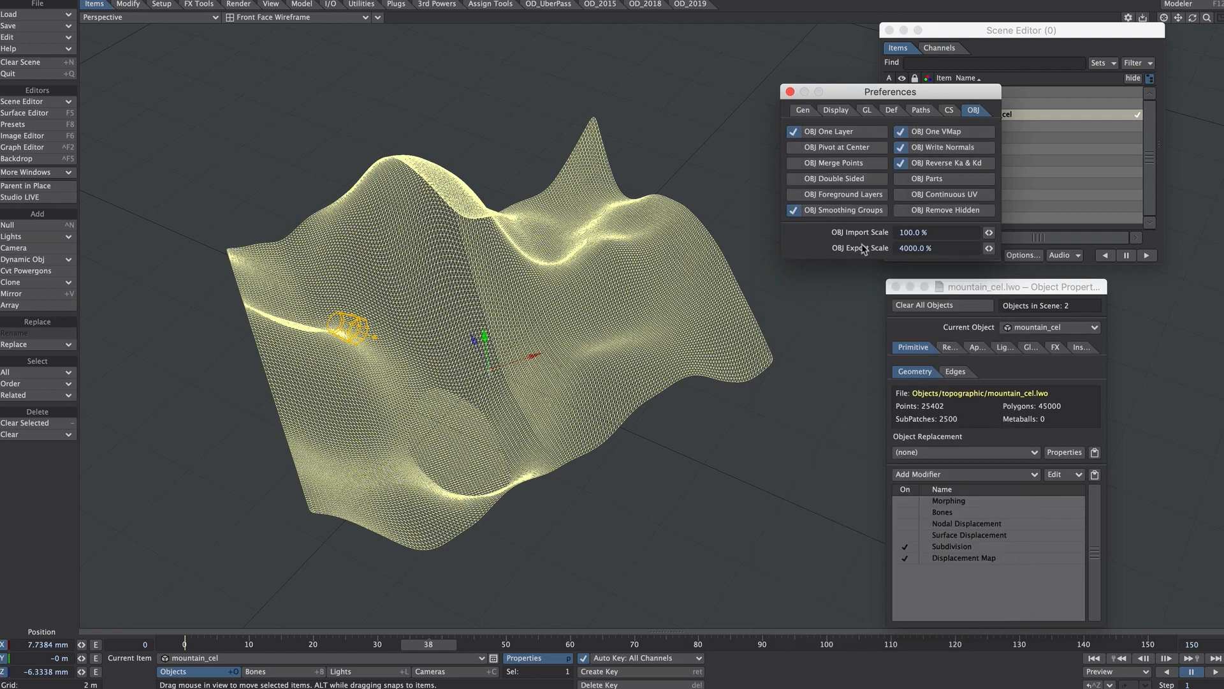
click(901, 247)
click(790, 92)
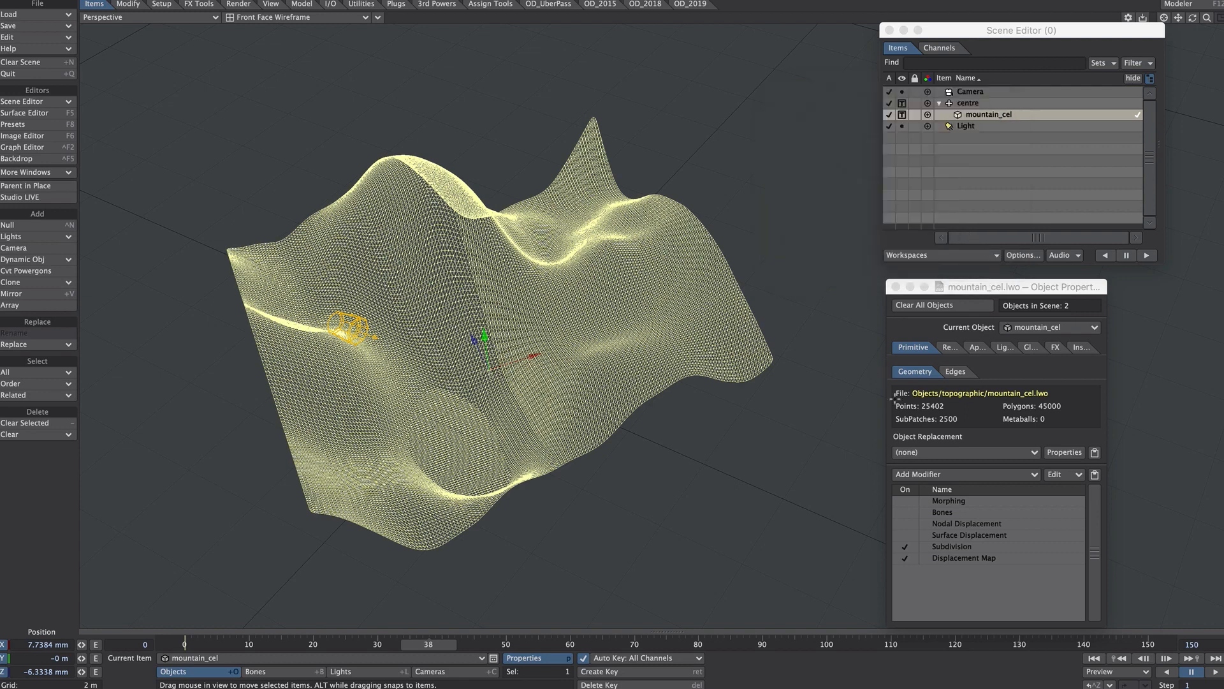
Turn off mountain_cel's Subdivision modifier and set its transformed sequence export to .obj with a custom output path.
click(906, 546)
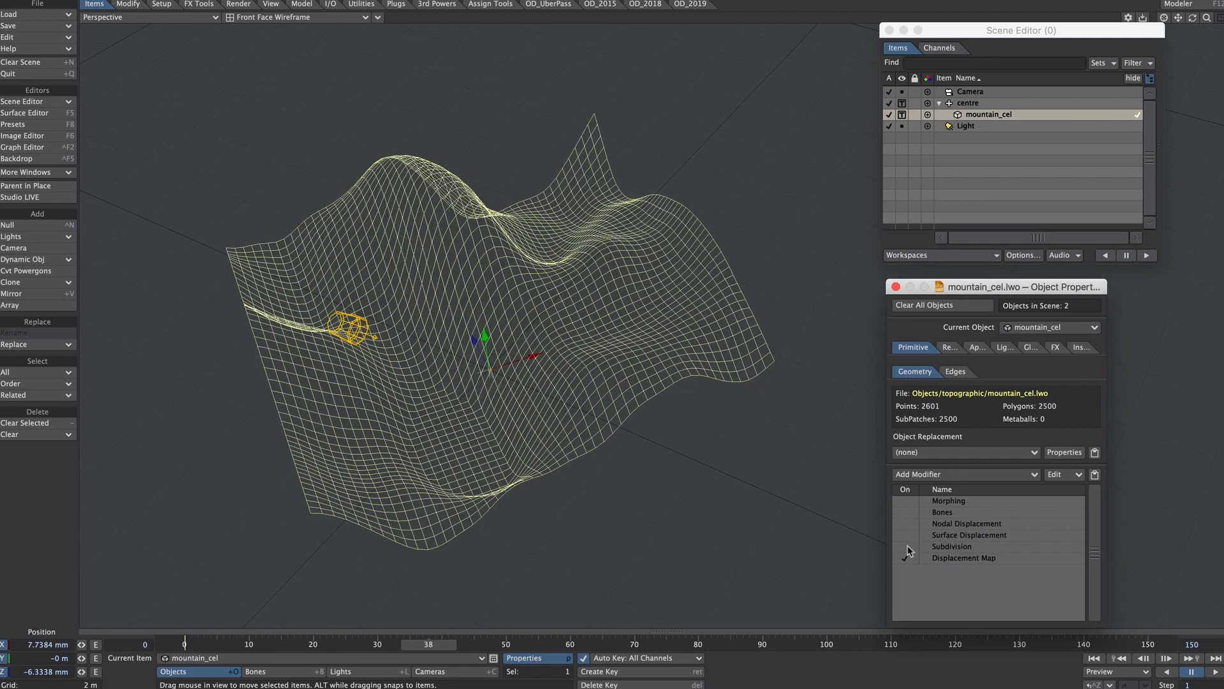
key(ctrl+s)
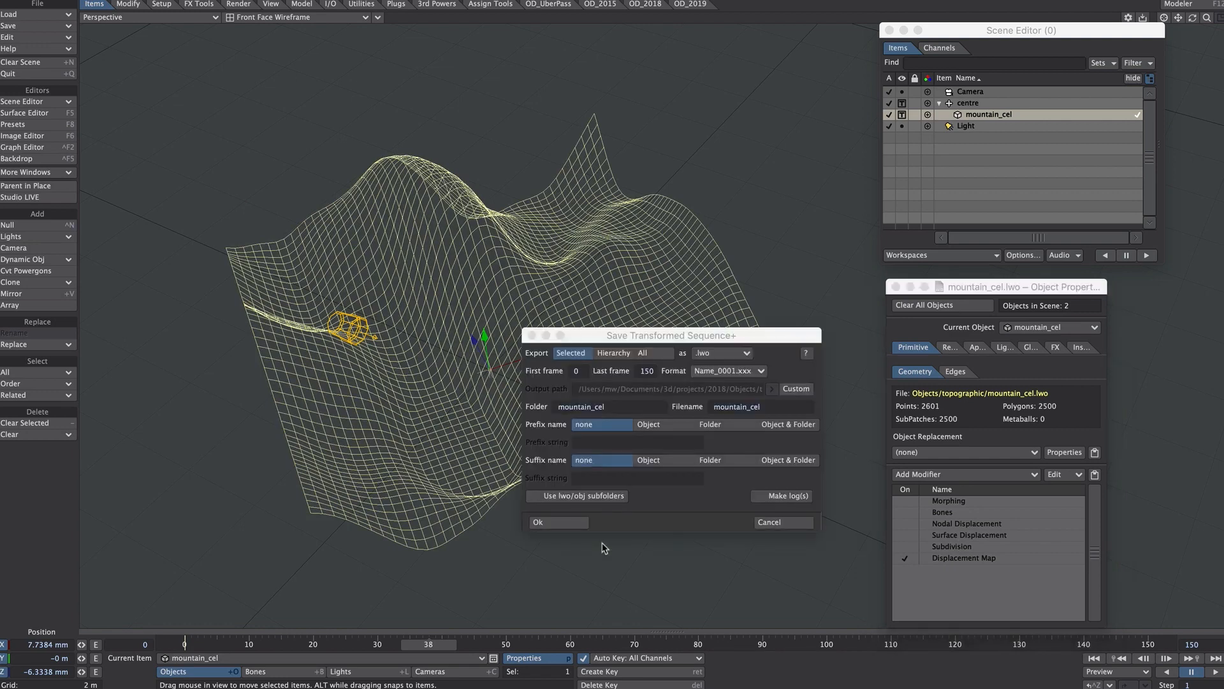
click(592, 341)
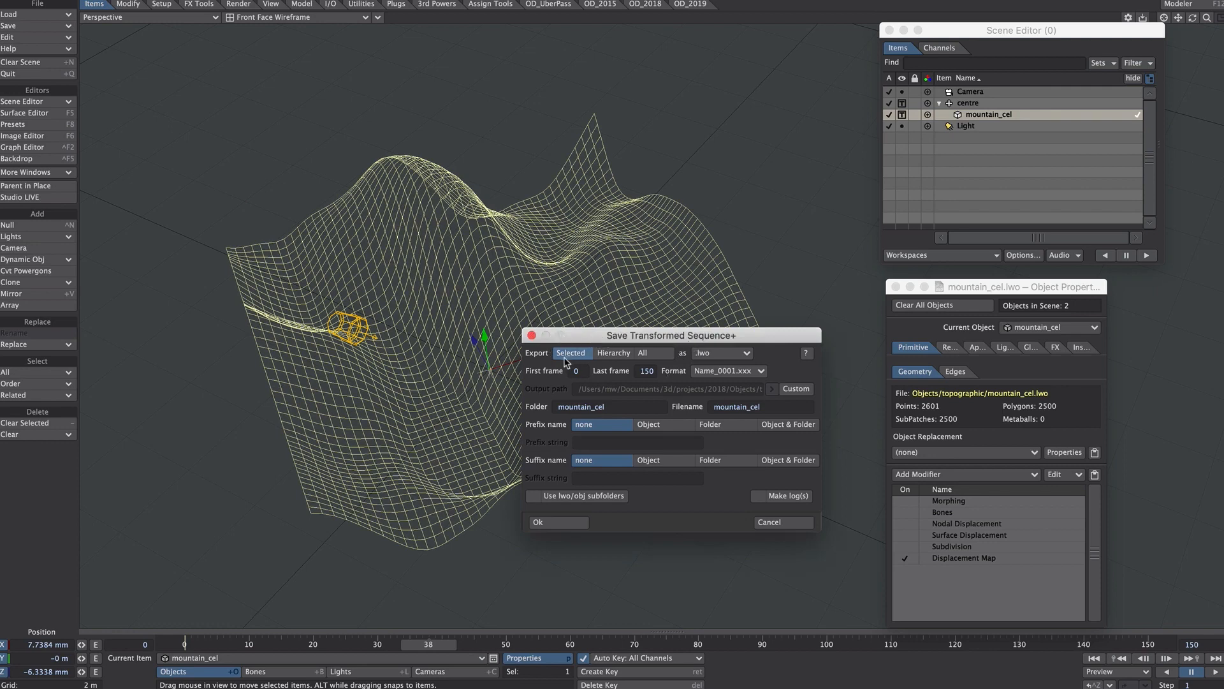
click(727, 355)
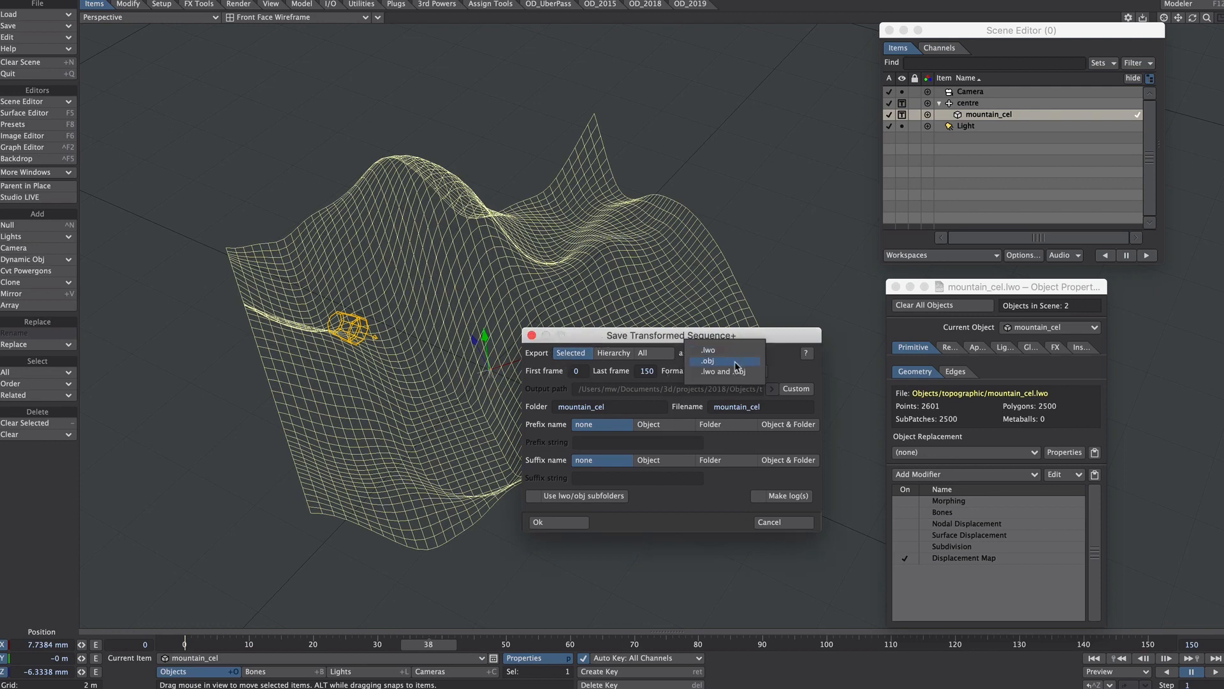
click(713, 366)
click(776, 391)
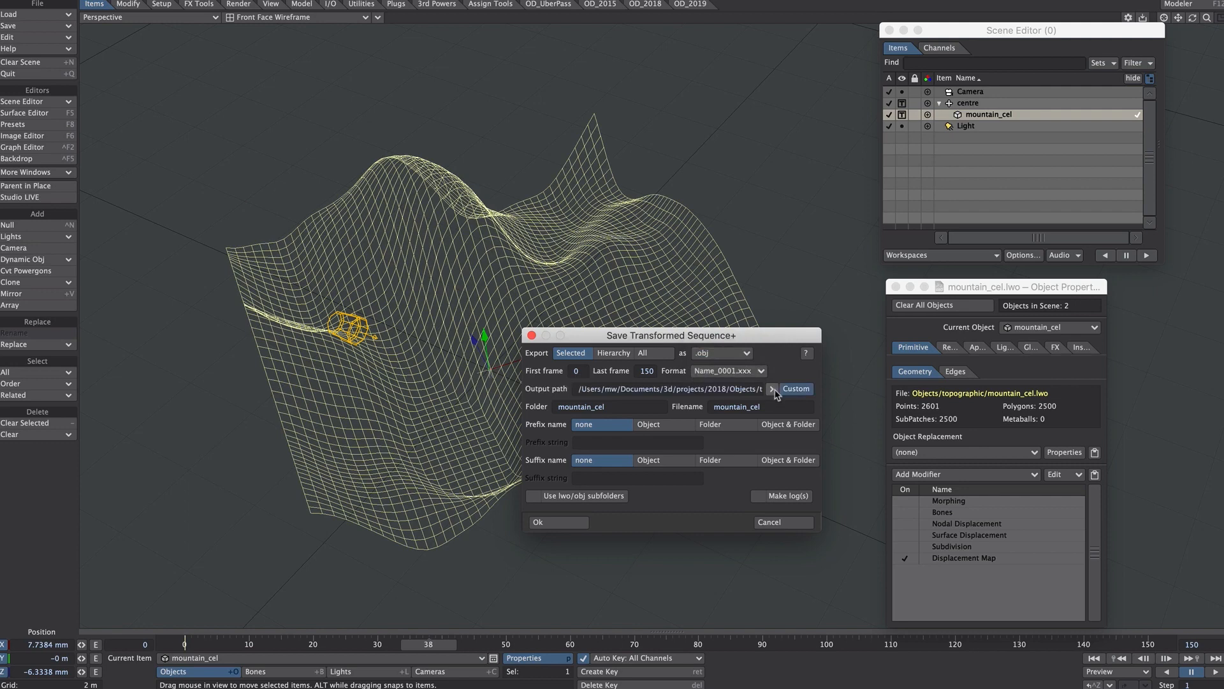
Clear the export's folder name, check the output path and shorten the filename to mountain.
click(580, 406)
key(BackSpace)
drag(718, 389, 834, 391)
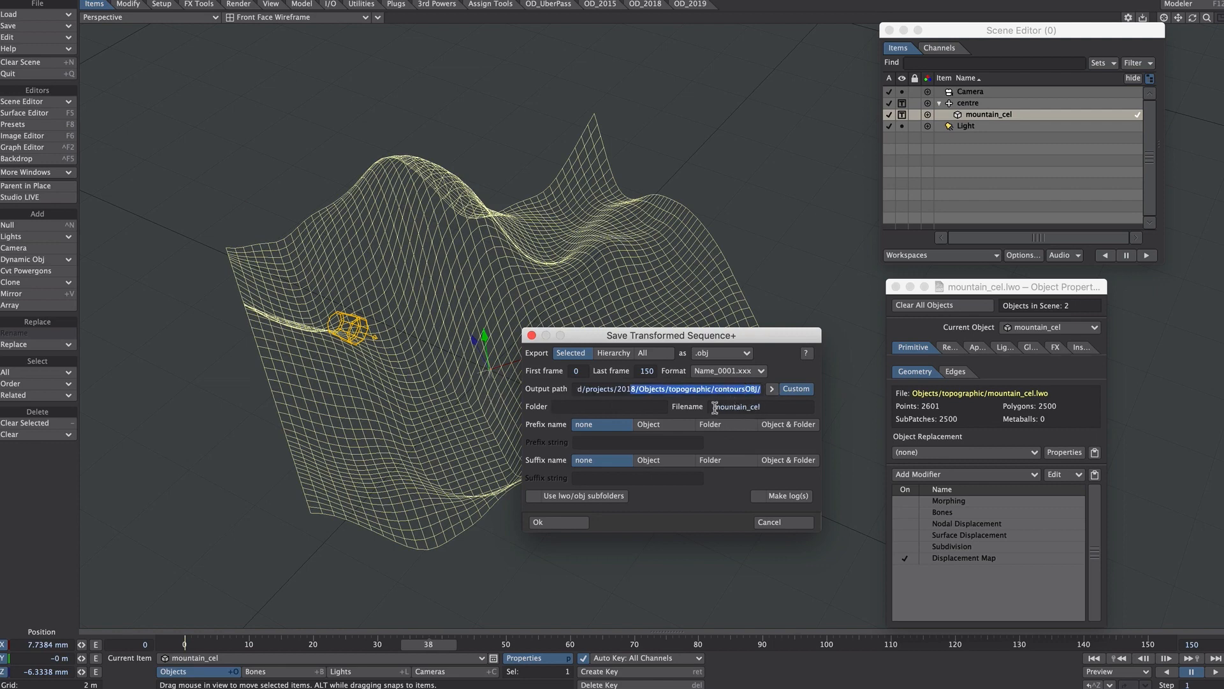
drag(747, 406, 779, 403)
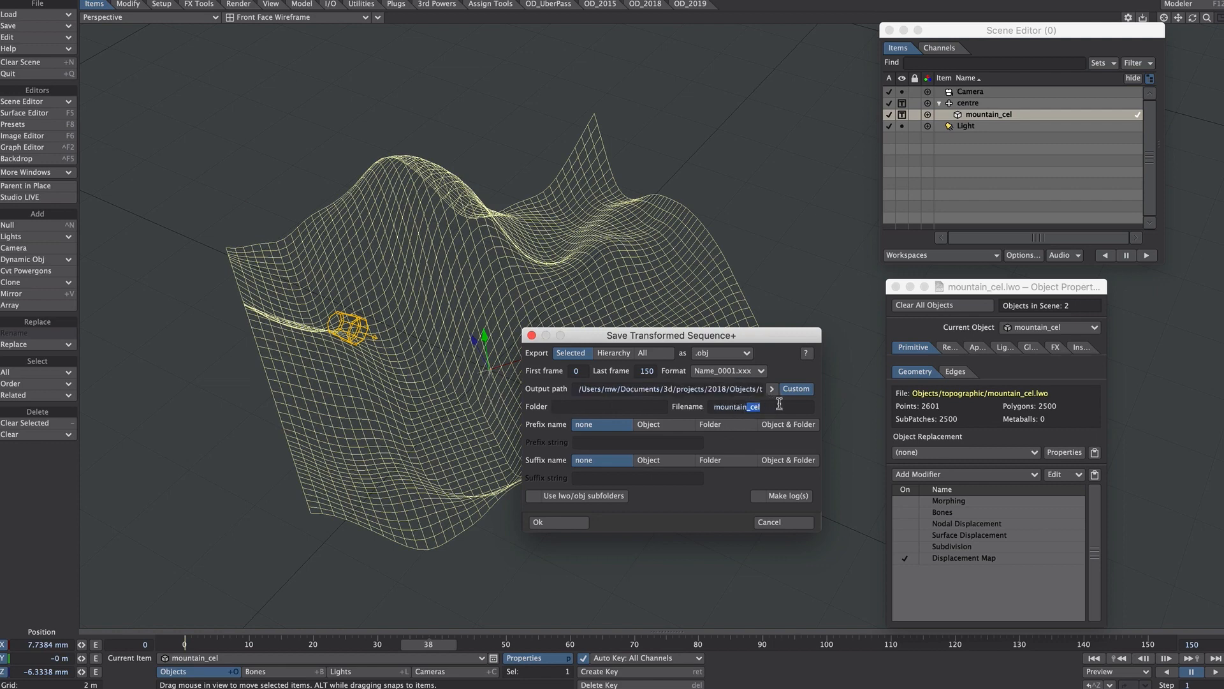
key(BackSpace)
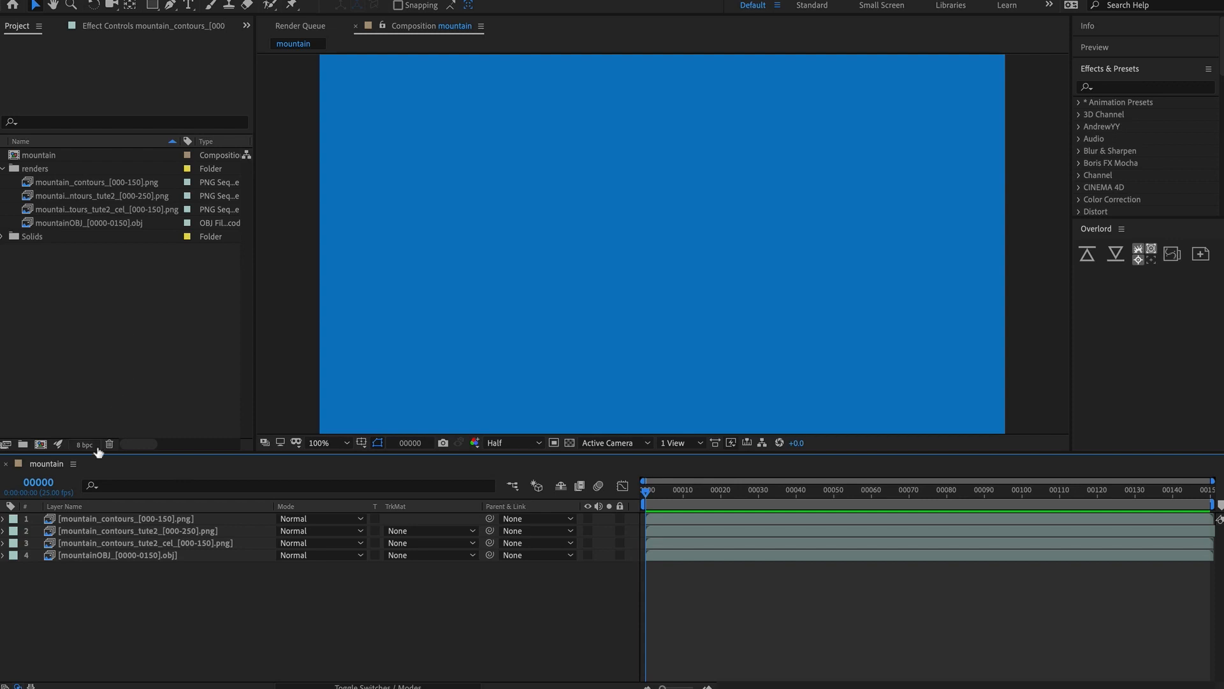
Switch to After Effects, show the mountain_contours_[000-150].png layer and preview its animation.
click(134, 519)
click(588, 518)
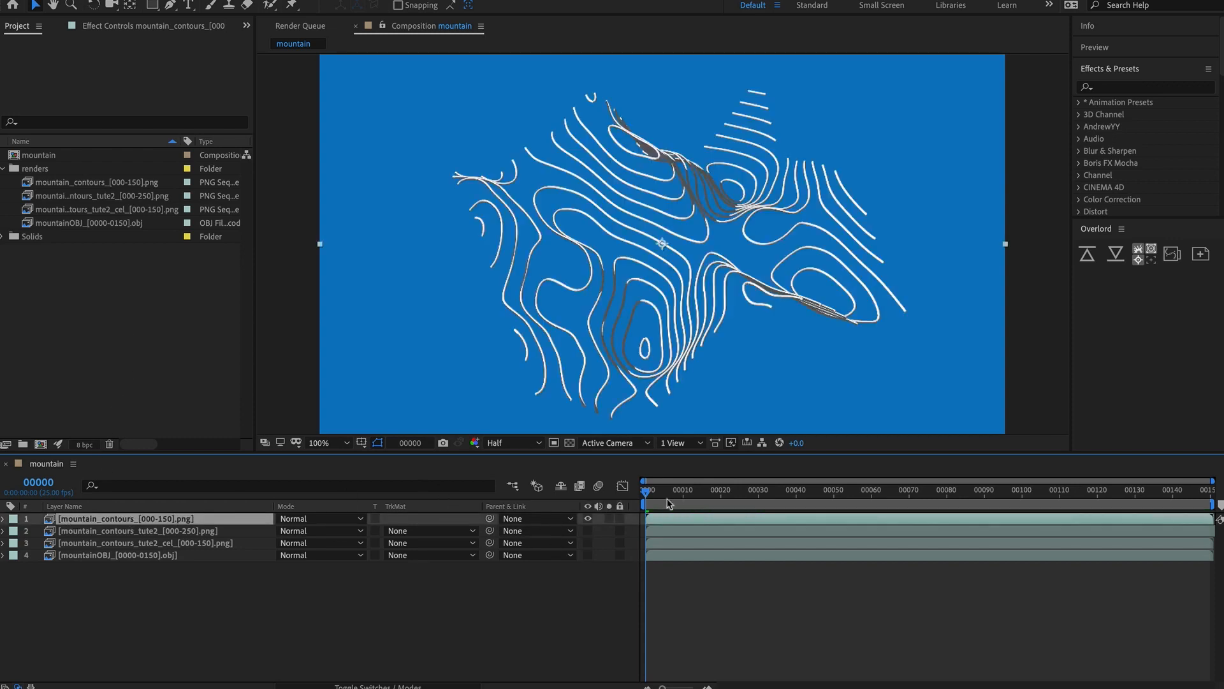
drag(677, 495, 755, 498)
click(236, 596)
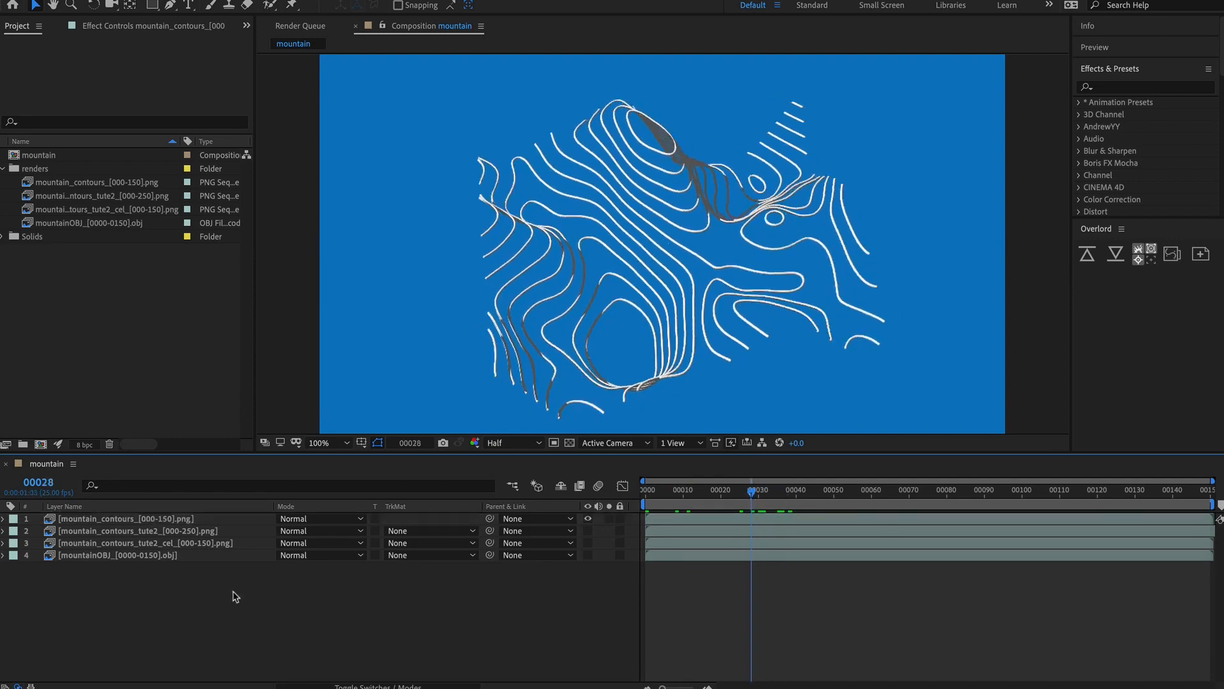
Add a full-frame rectangle shape layer, send it to the back and name it bg.
double_click(153, 5)
key(ctrl+shift+bracketleft)
key(Return)
text(bg)
key(Return)
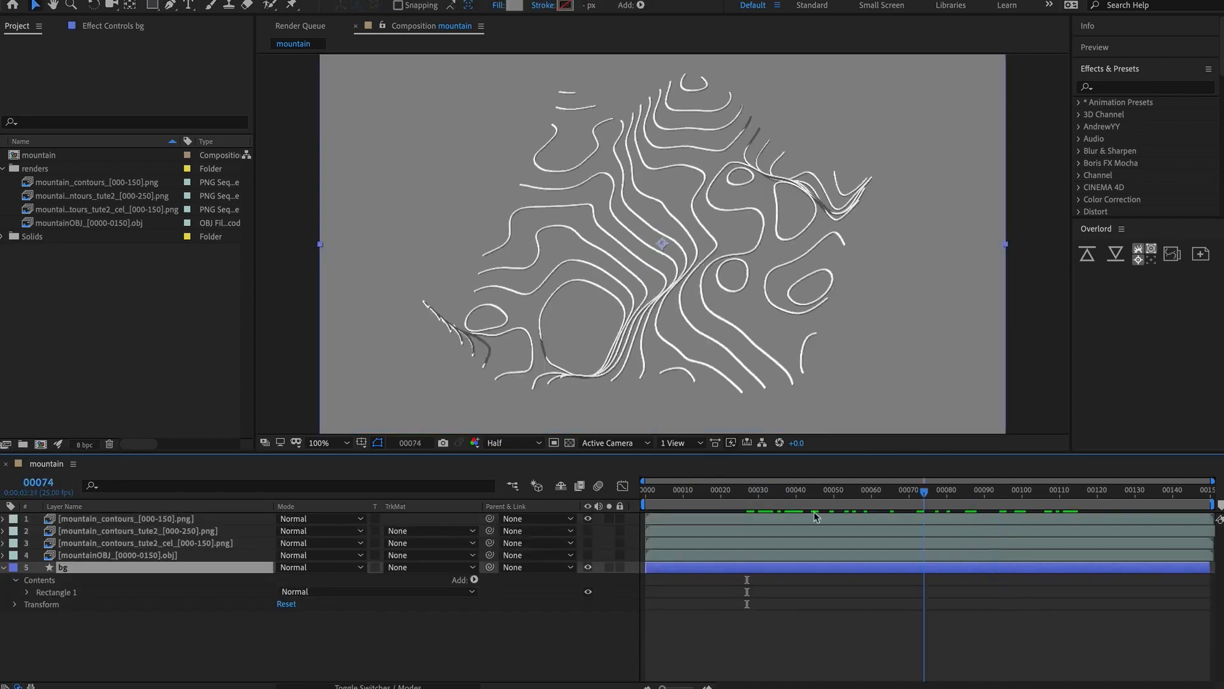
Show mountain_contours_tute2_[000-250].png in place of the first contour layer and preview its animation.
click(588, 531)
click(588, 519)
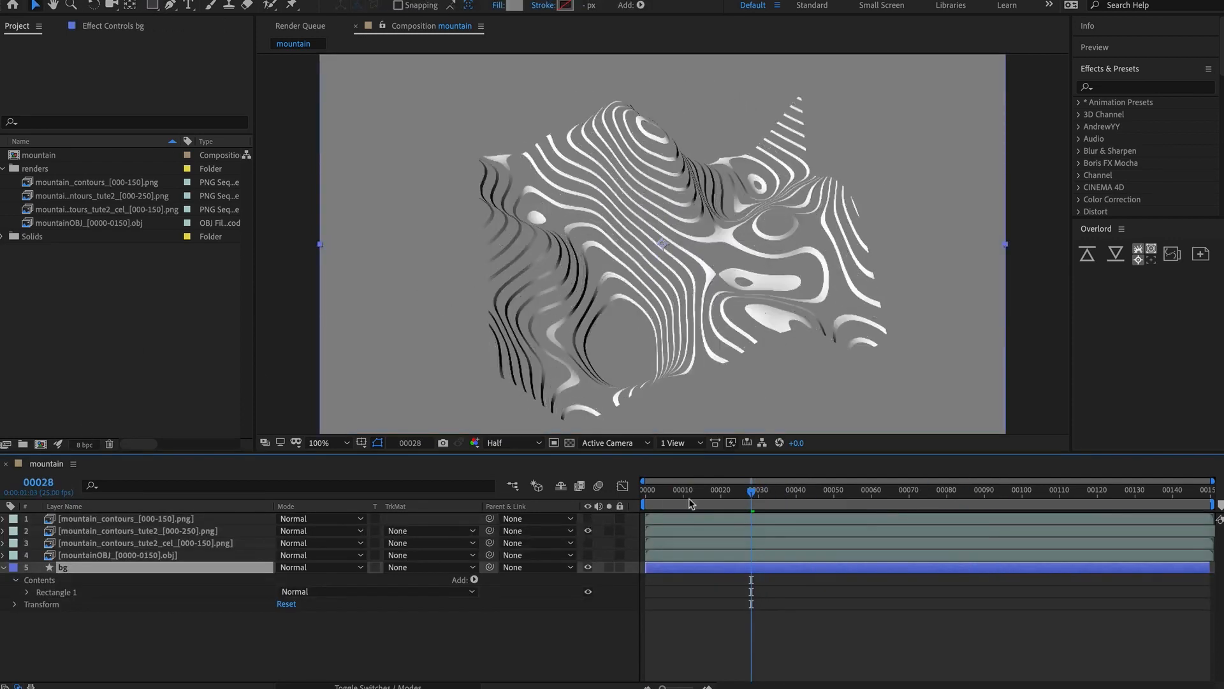
drag(701, 496, 811, 510)
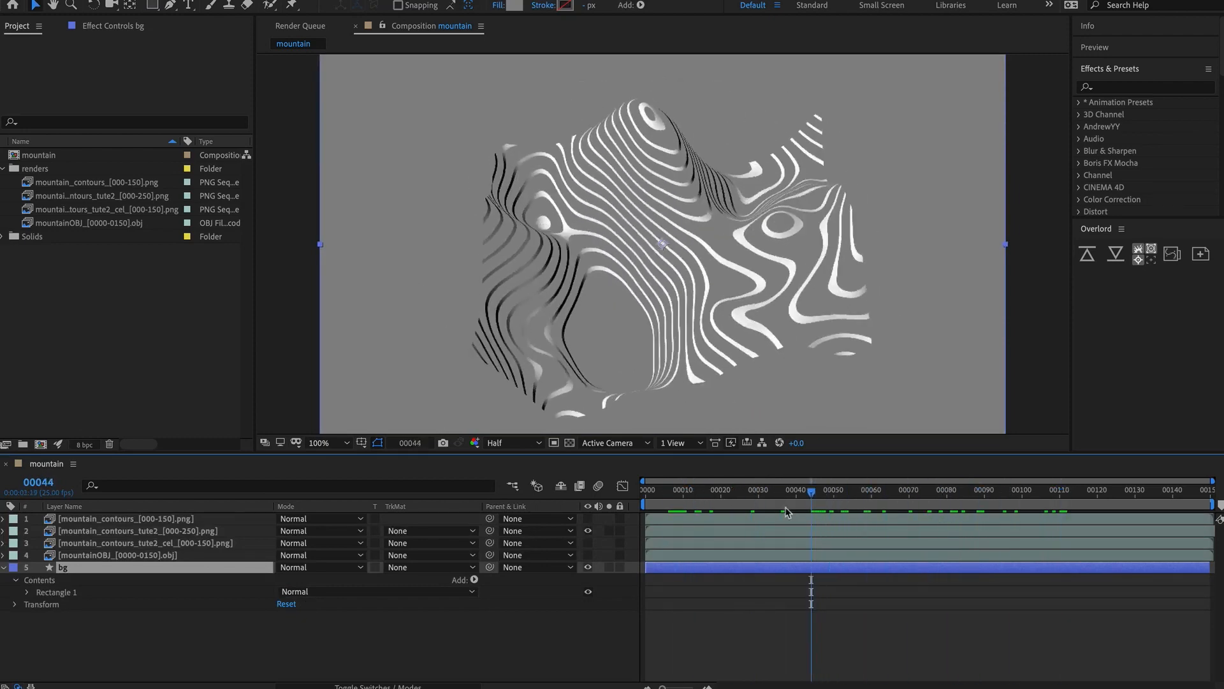
Show mountain_contours_tute2_cel_[000-150].png in place of the tute2 contours layer and preview its animation.
click(587, 543)
click(587, 531)
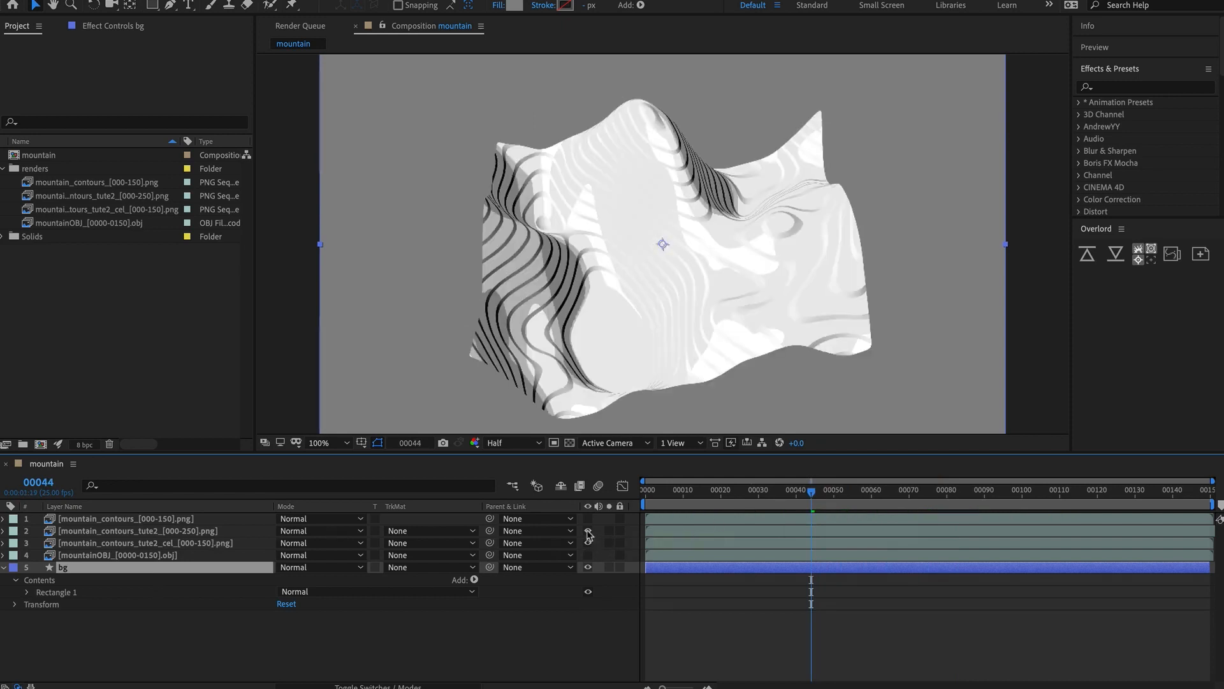
click(736, 493)
drag(734, 492, 930, 519)
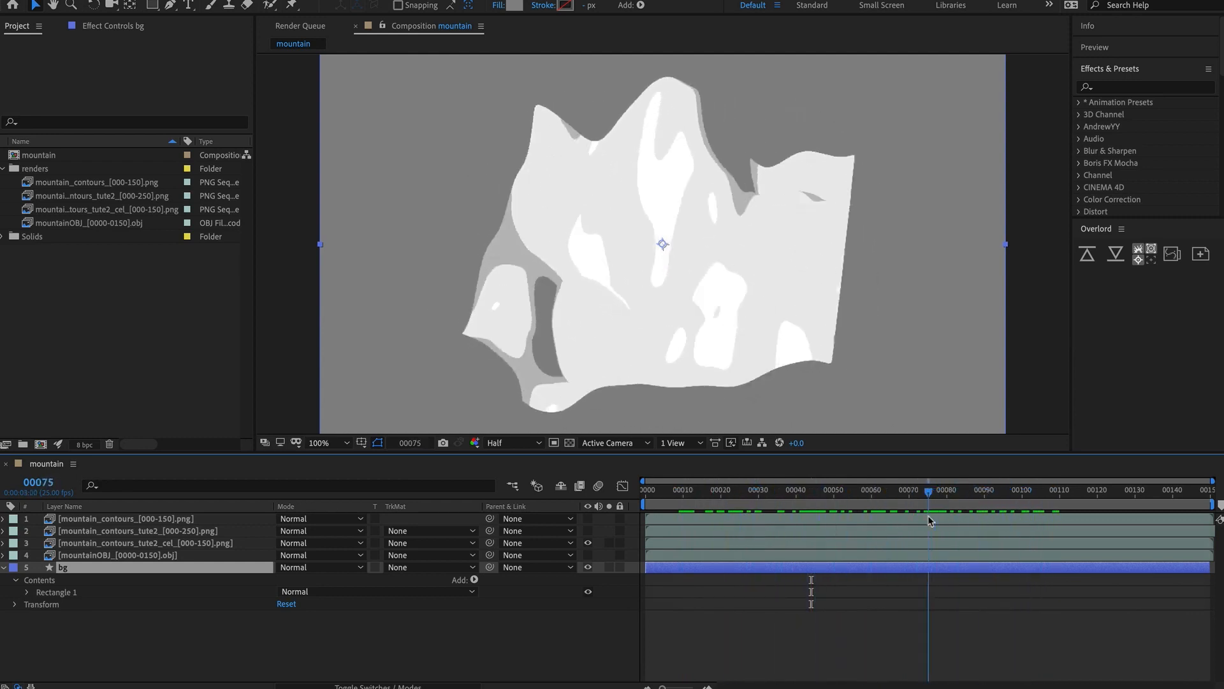
Hide the cel contours layer, show mountainOBJ_[0000-0150].obj and move through its frames.
click(588, 543)
click(587, 555)
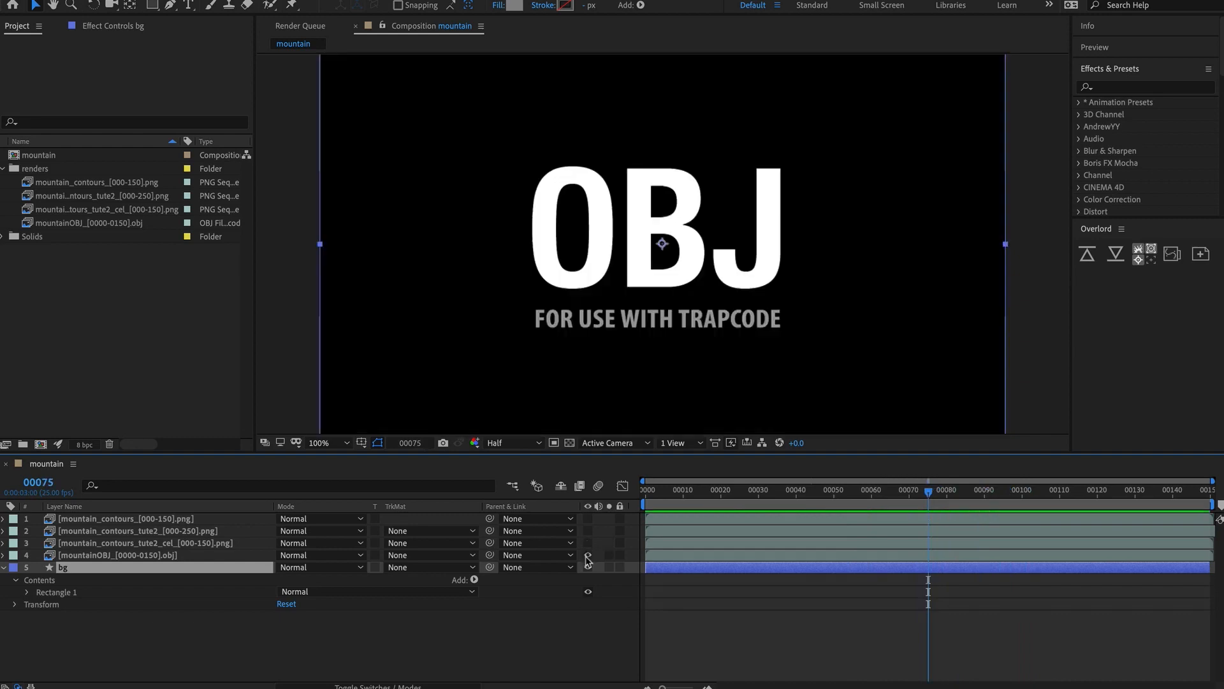
drag(730, 490, 808, 499)
Switch to Finder and preview mountainOBJ_0000.obj and mountainOBJ_0012.obj in the mountainOBJ folder.
drag(680, 180, 683, 105)
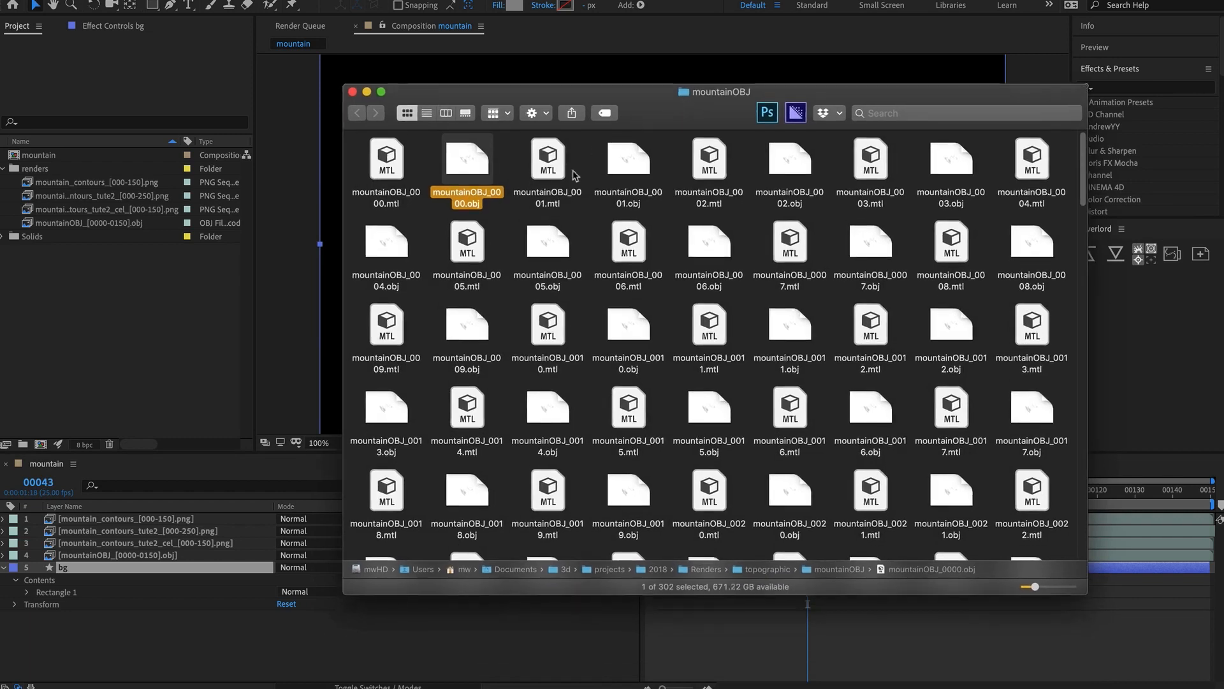
key(space)
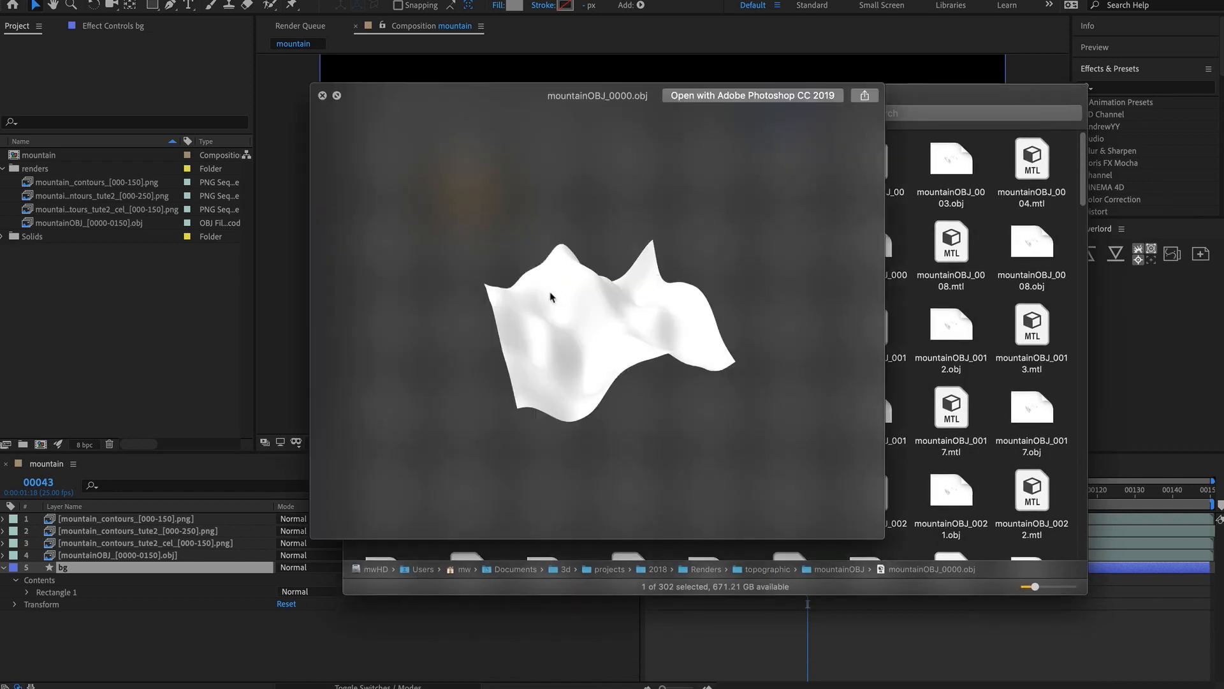
drag(616, 271, 598, 306)
click(1021, 345)
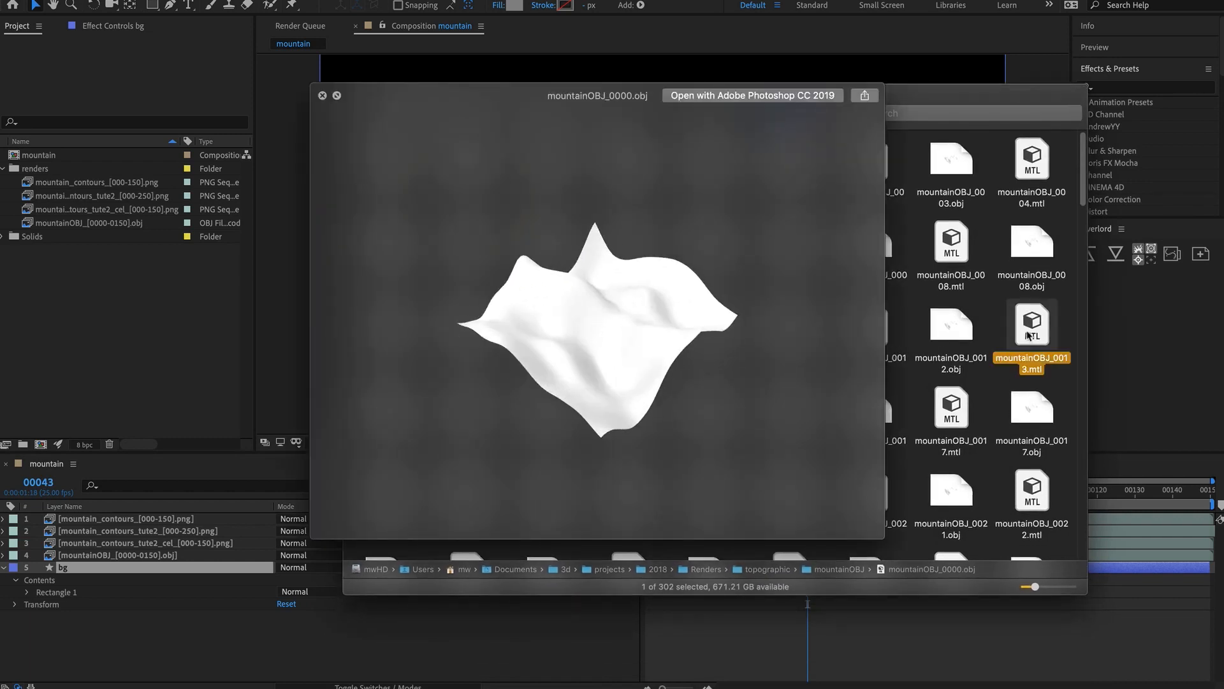
click(956, 332)
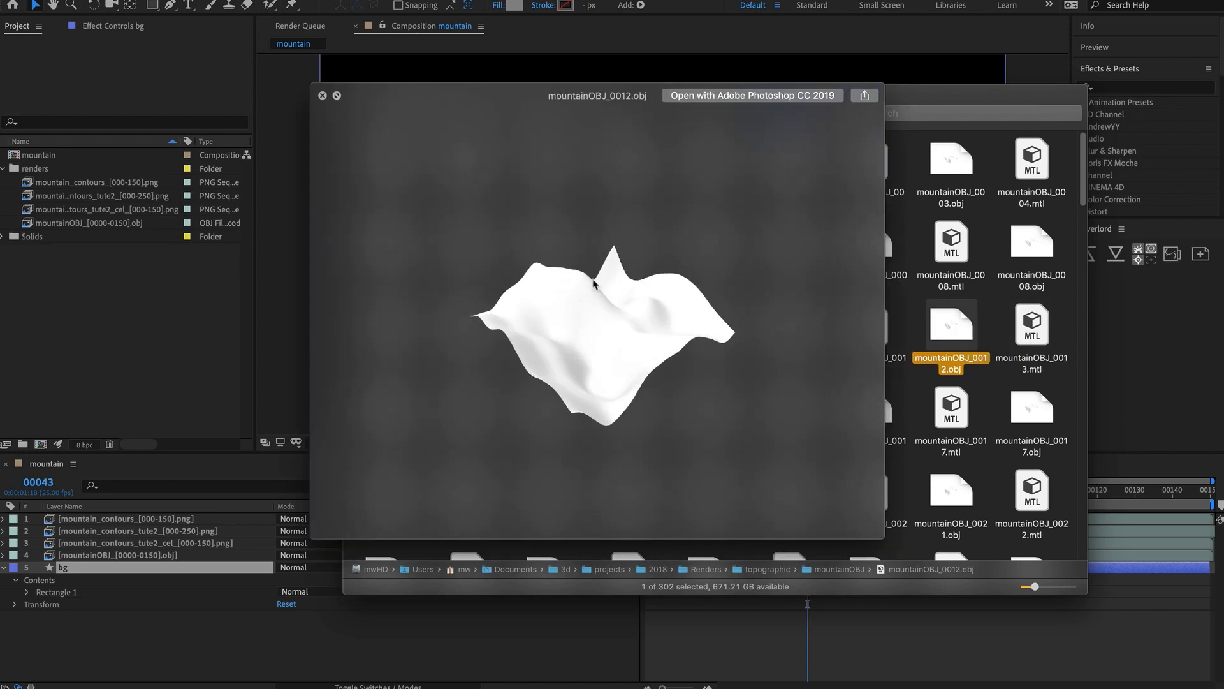
key(space)
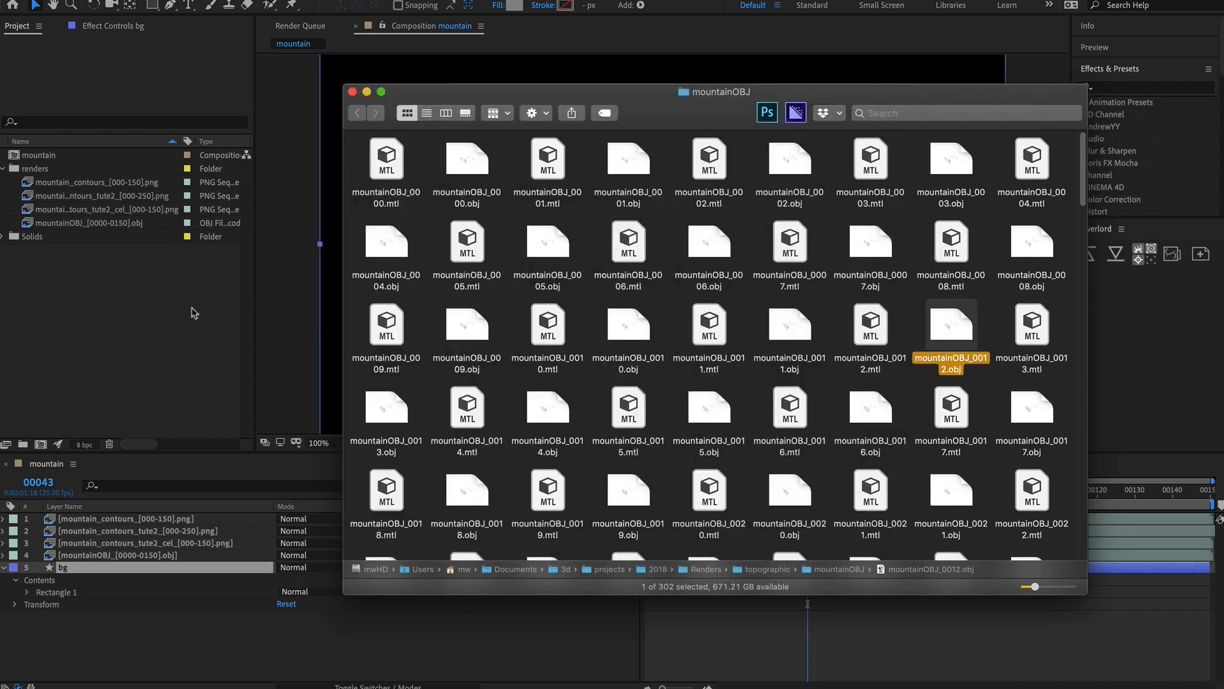
Return to After Effects and move the mountainOBJ_[0000-0150].obj layer beneath the bg layer.
click(191, 308)
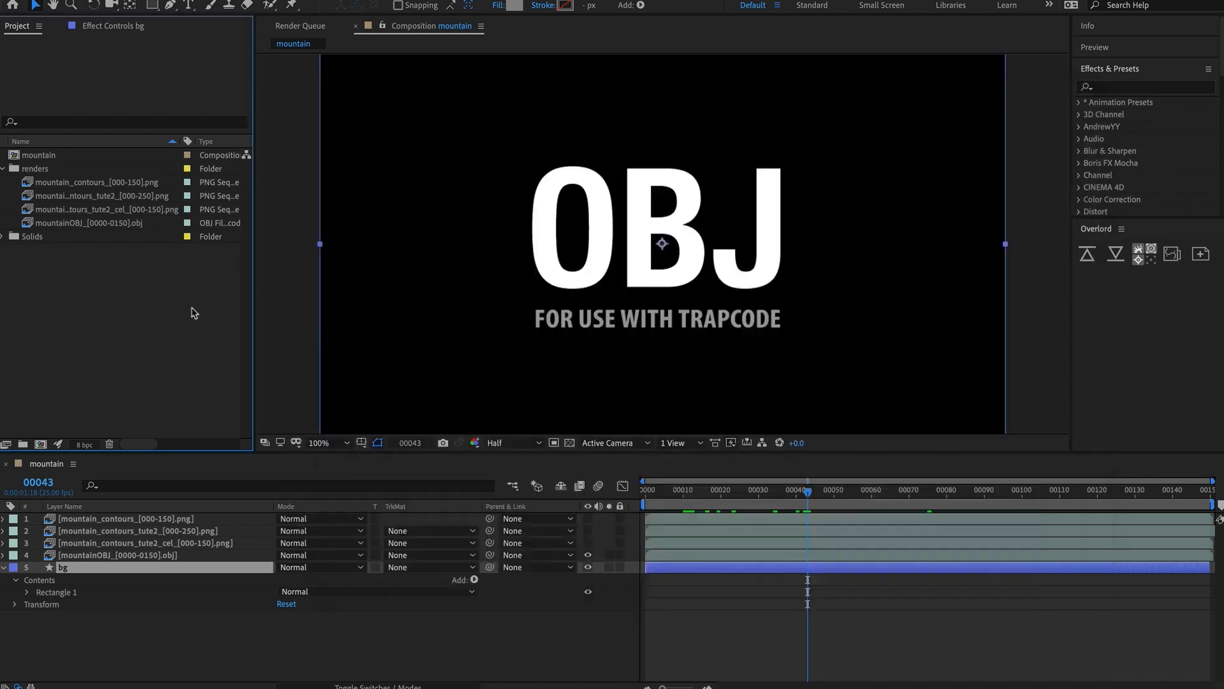
click(153, 555)
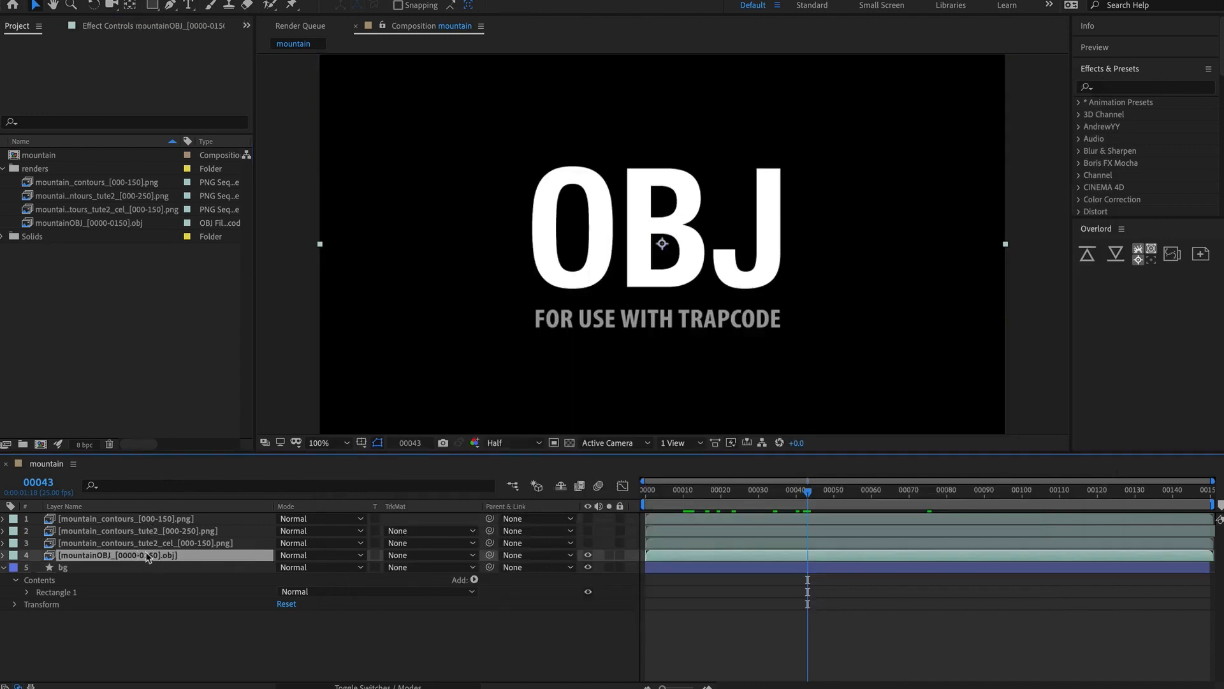
drag(150, 555, 150, 611)
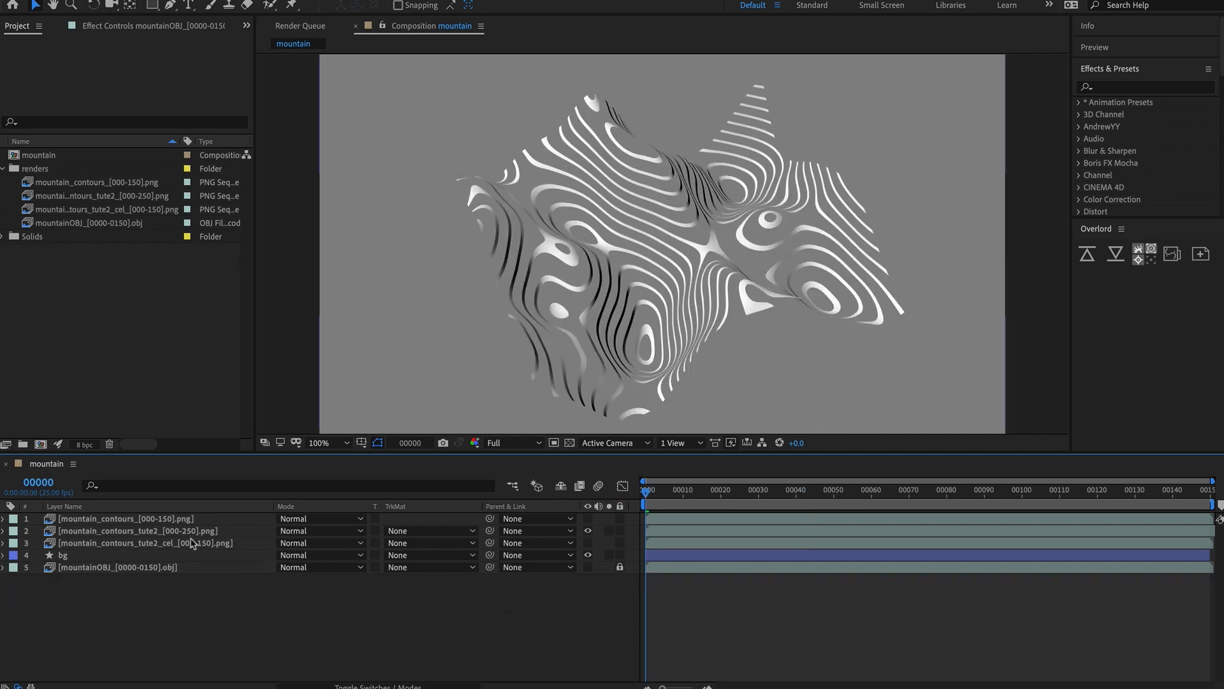
Change the bg shape layer's fill color to a bright red.
click(74, 554)
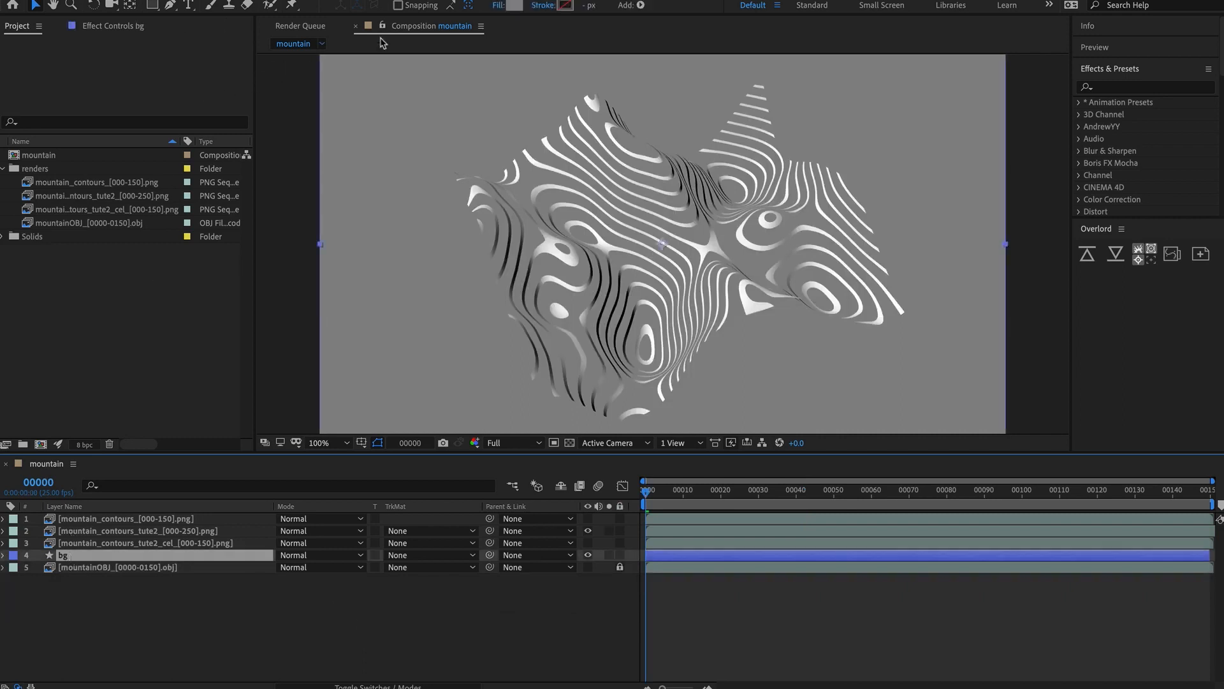
click(514, 6)
click(226, 171)
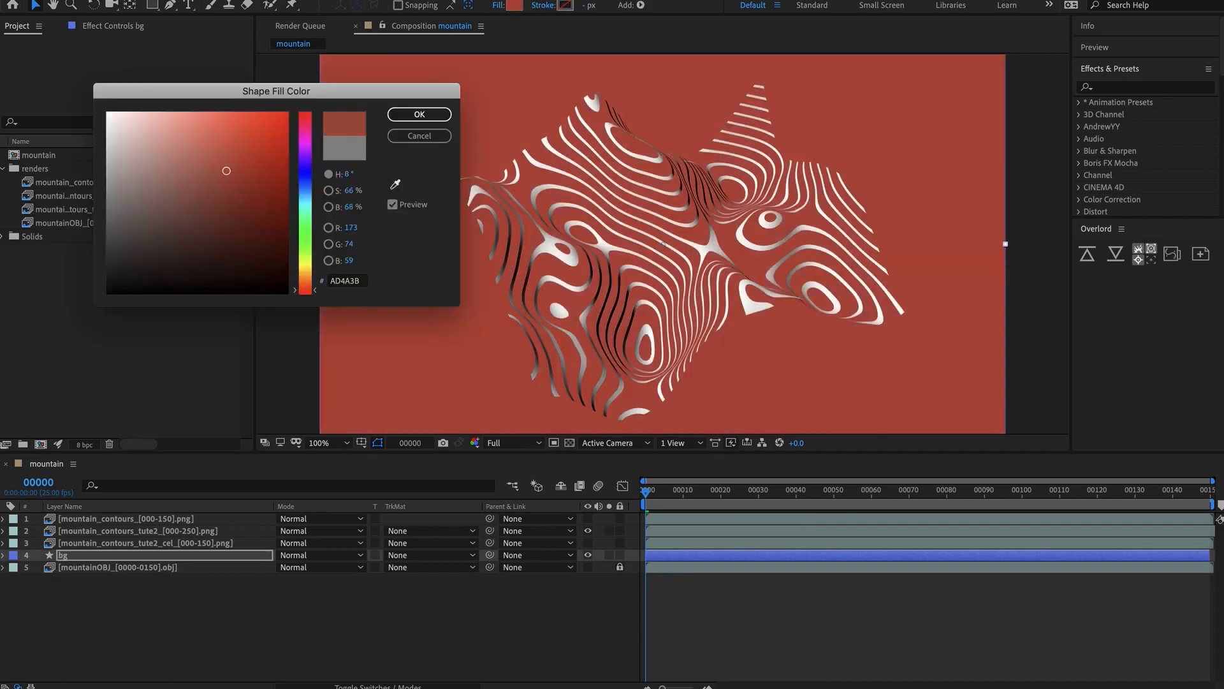
mouse_move(226, 170)
mouse_down()
mouse_move(191, 156)
mouse_move(223, 164)
mouse_move(246, 146)
mouse_up()
key(Return)
Apply a Tint effect to mountain_contours_tute2_[000-250].png and map its black to the background's red.
click(692, 536)
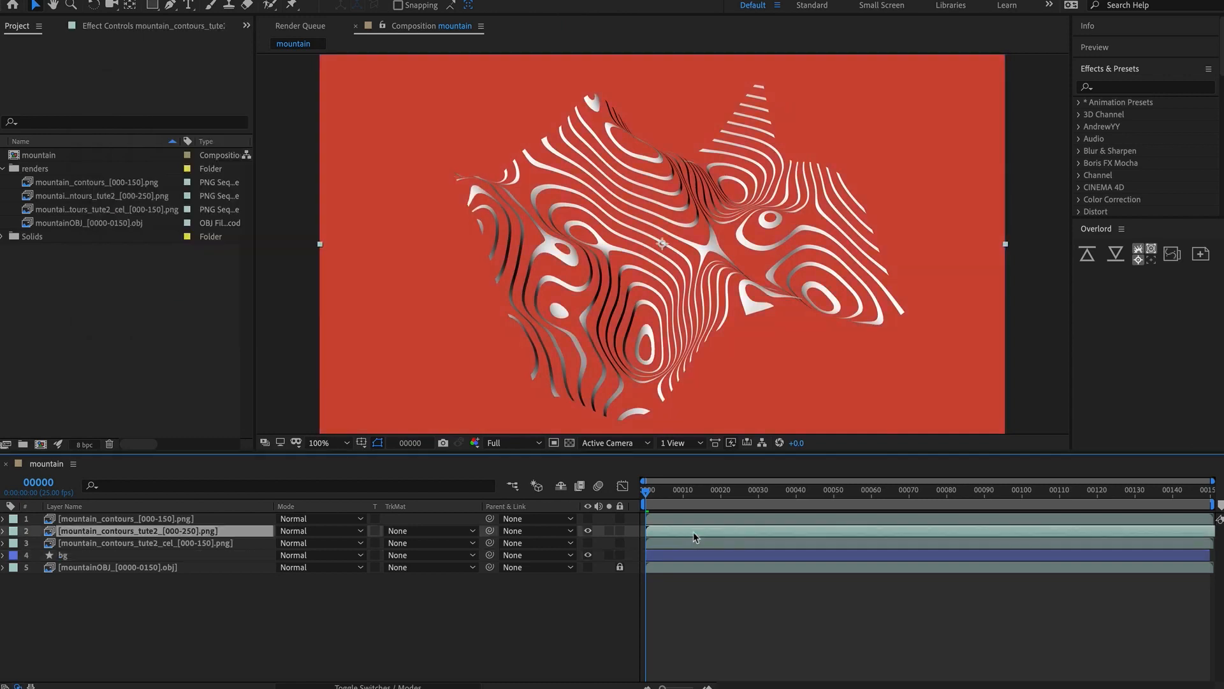
key(ctrl+space)
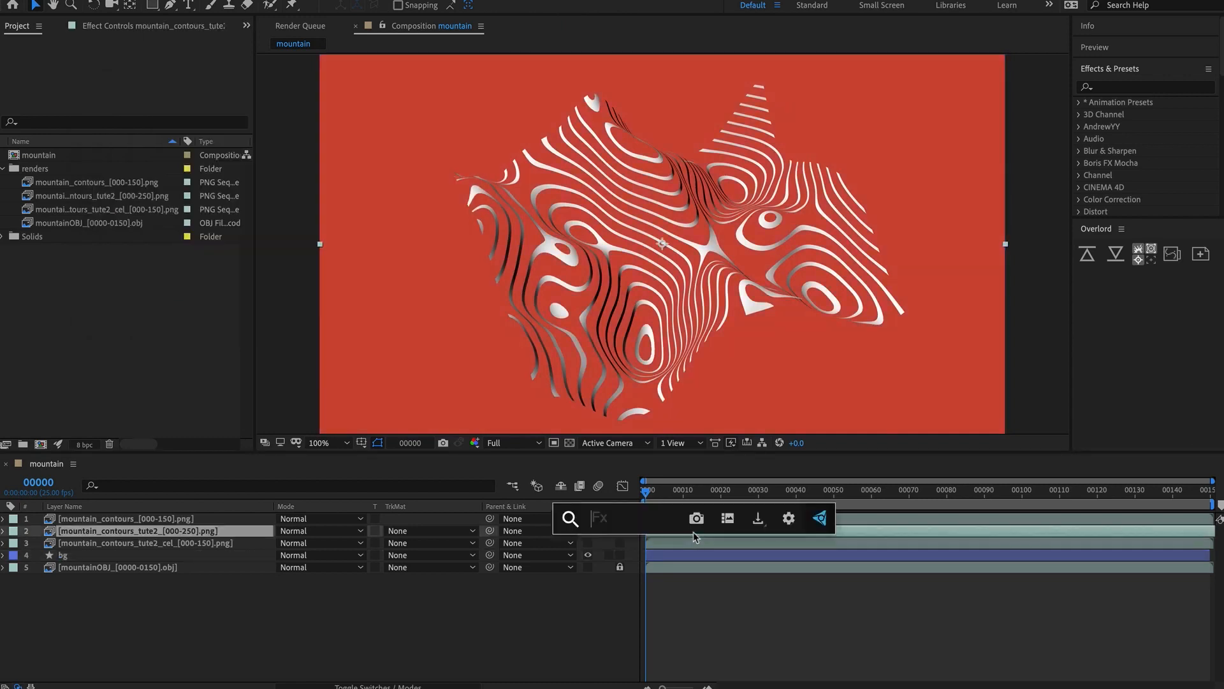
text(tint)
key(Return)
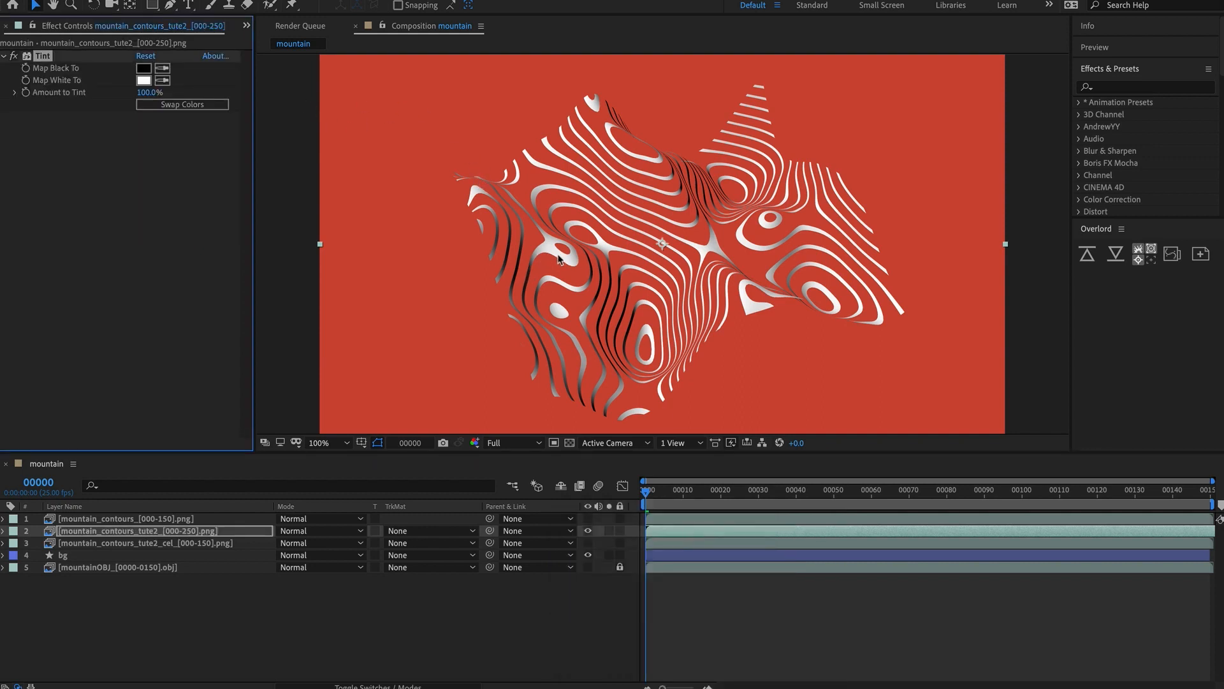
click(162, 68)
click(428, 135)
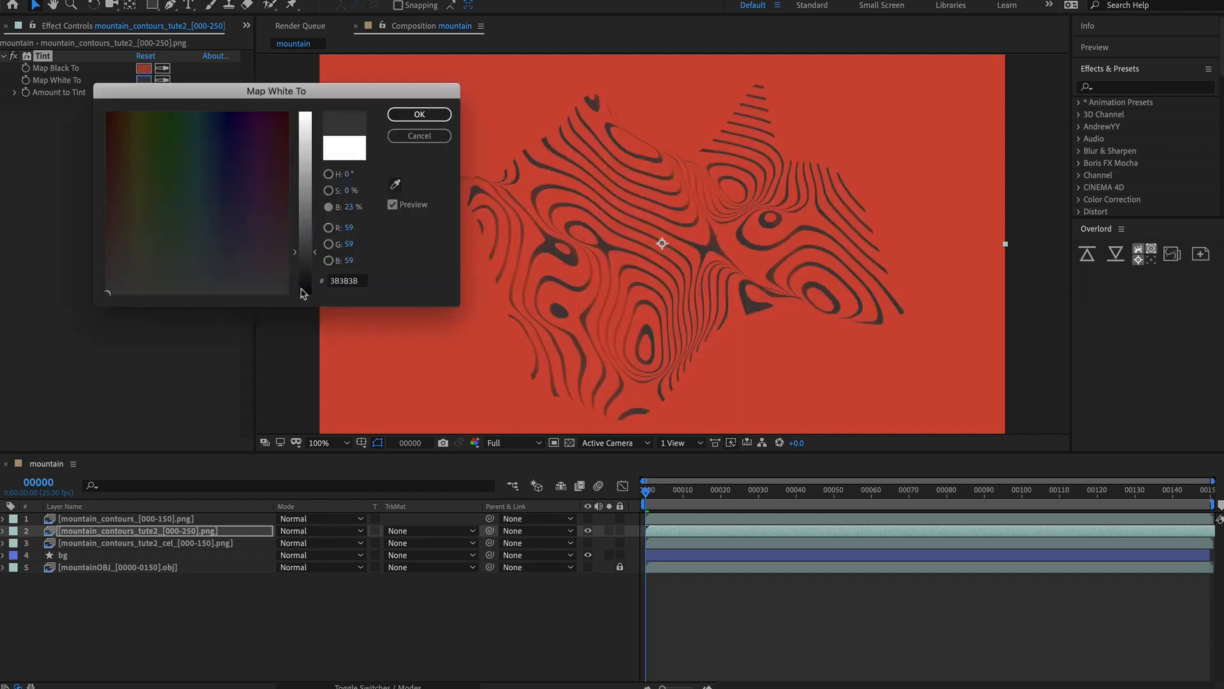
Map the Tint effect's white on the tute2 contour layer to a pale pink, #FFDFDA, derived from the background red.
mouse_move(304, 278)
mouse_down()
mouse_move(304, 241)
mouse_move(303, 265)
mouse_up()
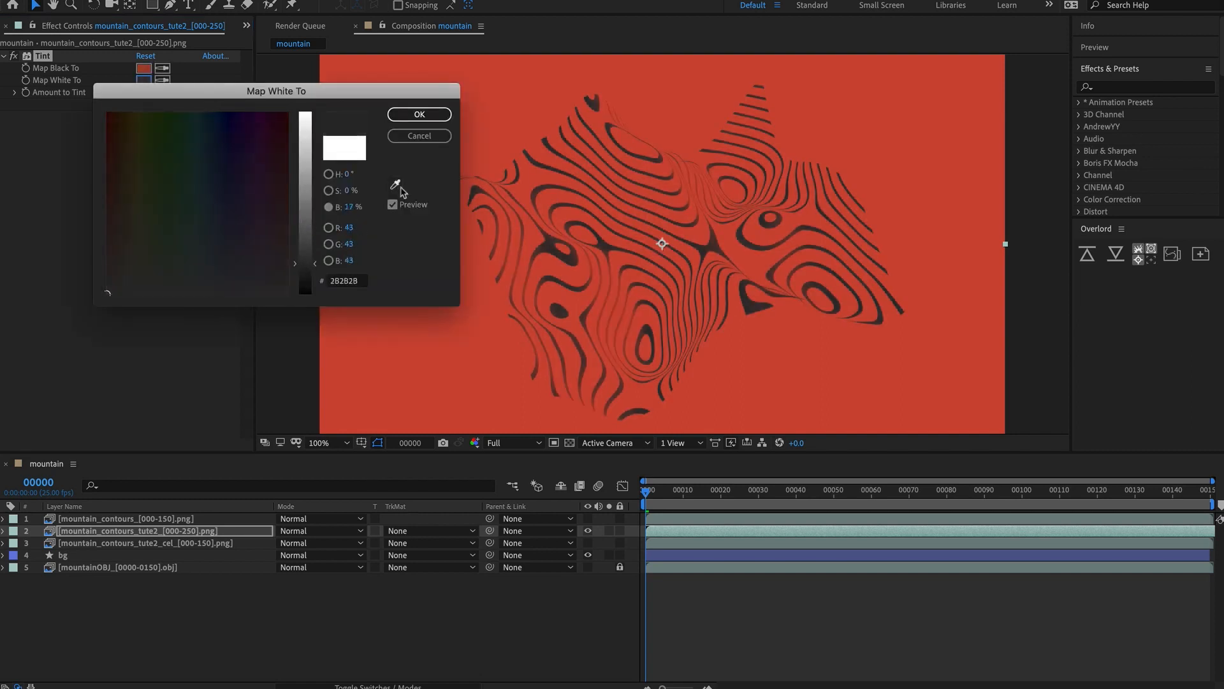
click(395, 184)
click(463, 140)
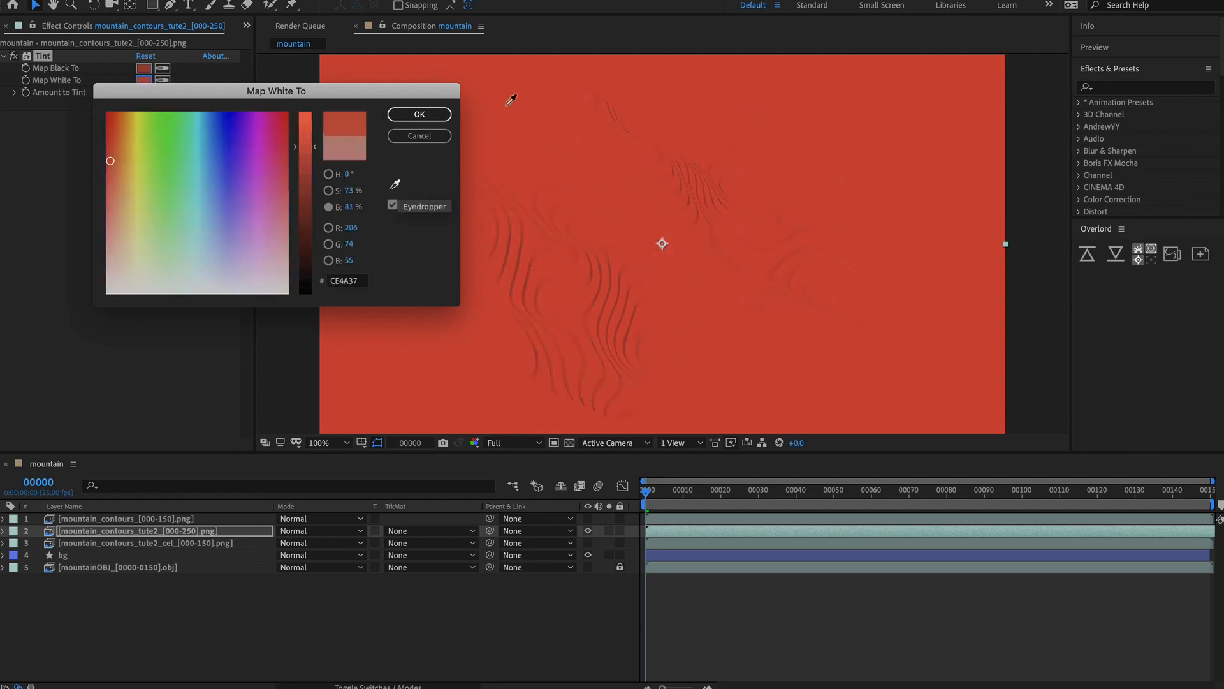
click(328, 190)
drag(305, 182, 306, 246)
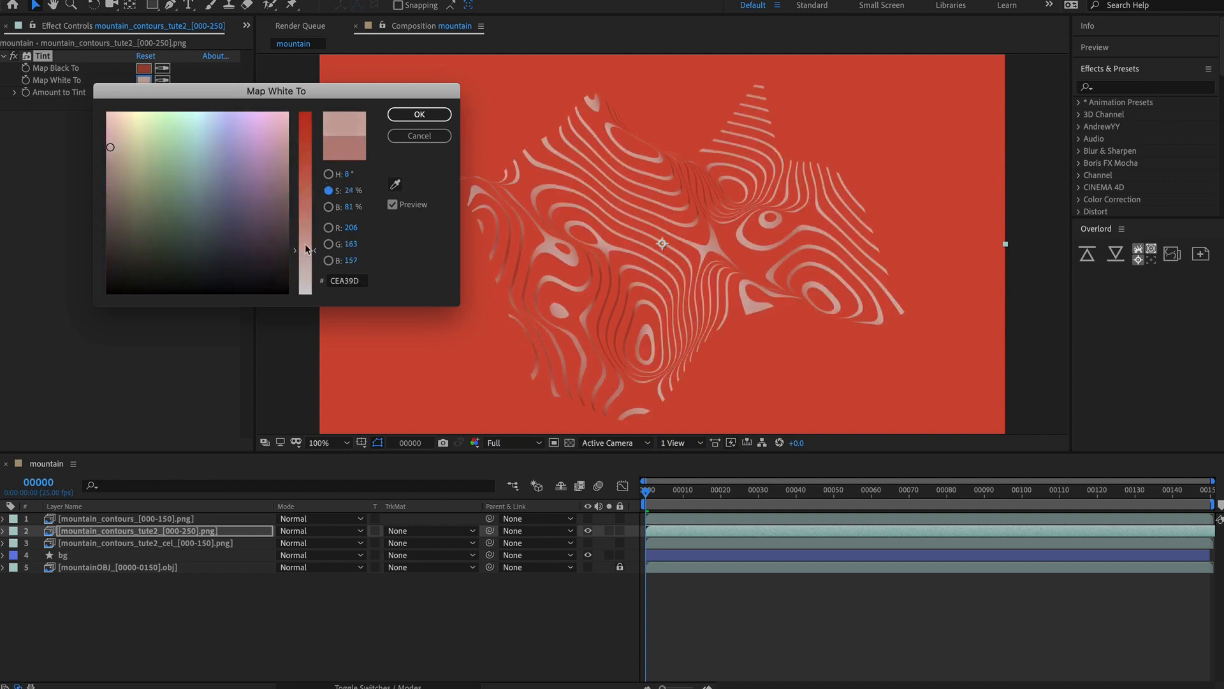
click(328, 207)
drag(305, 148, 305, 81)
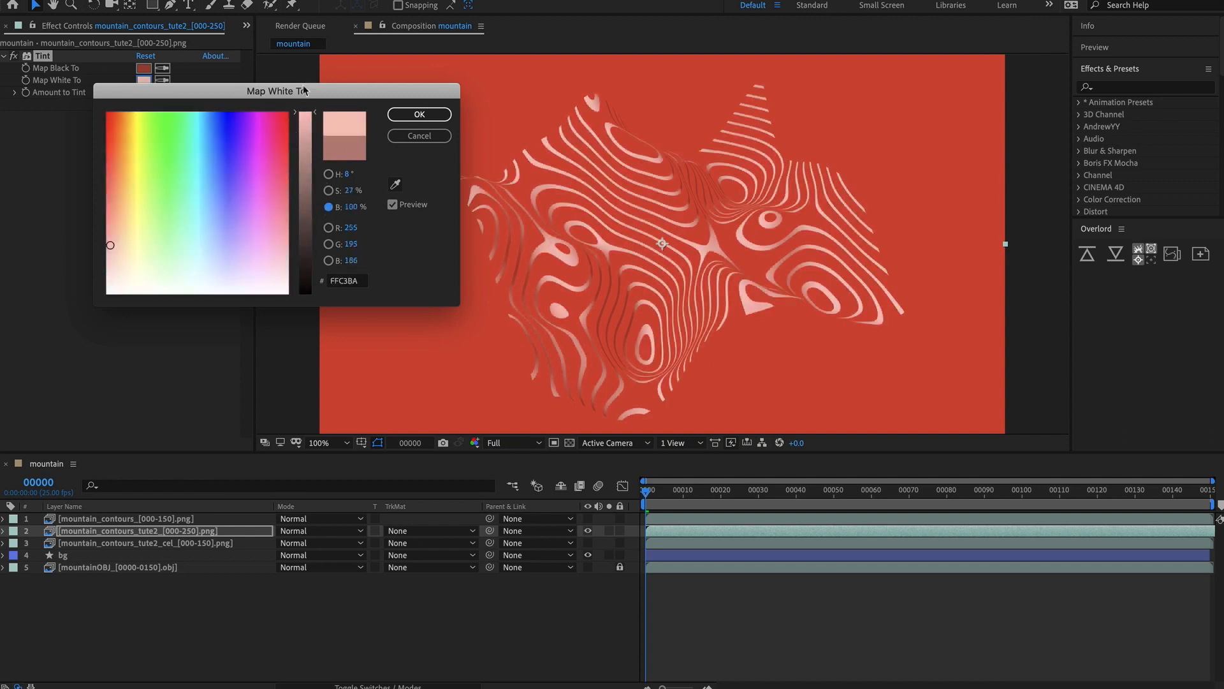
click(329, 190)
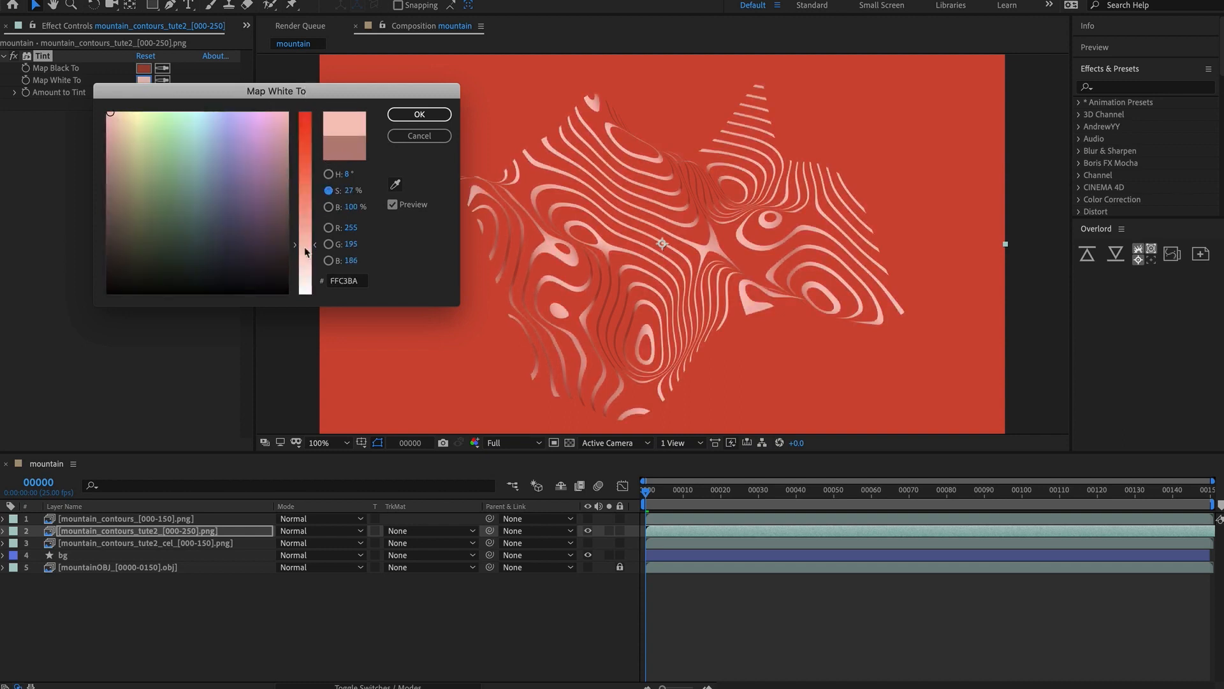
click(305, 260)
drag(304, 262, 304, 265)
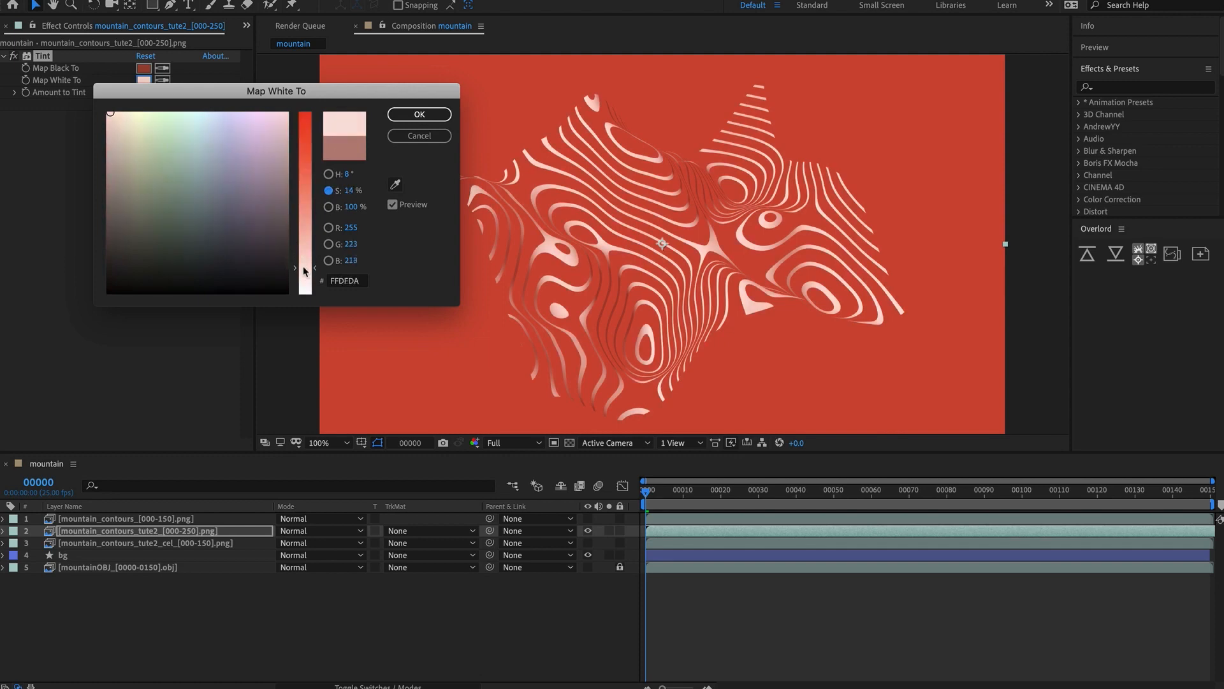
click(419, 114)
Show the mountain_contours_[000-150].png layer and copy the Tint effect onto it from mountain_contours_tute2_[000-250].png.
click(588, 519)
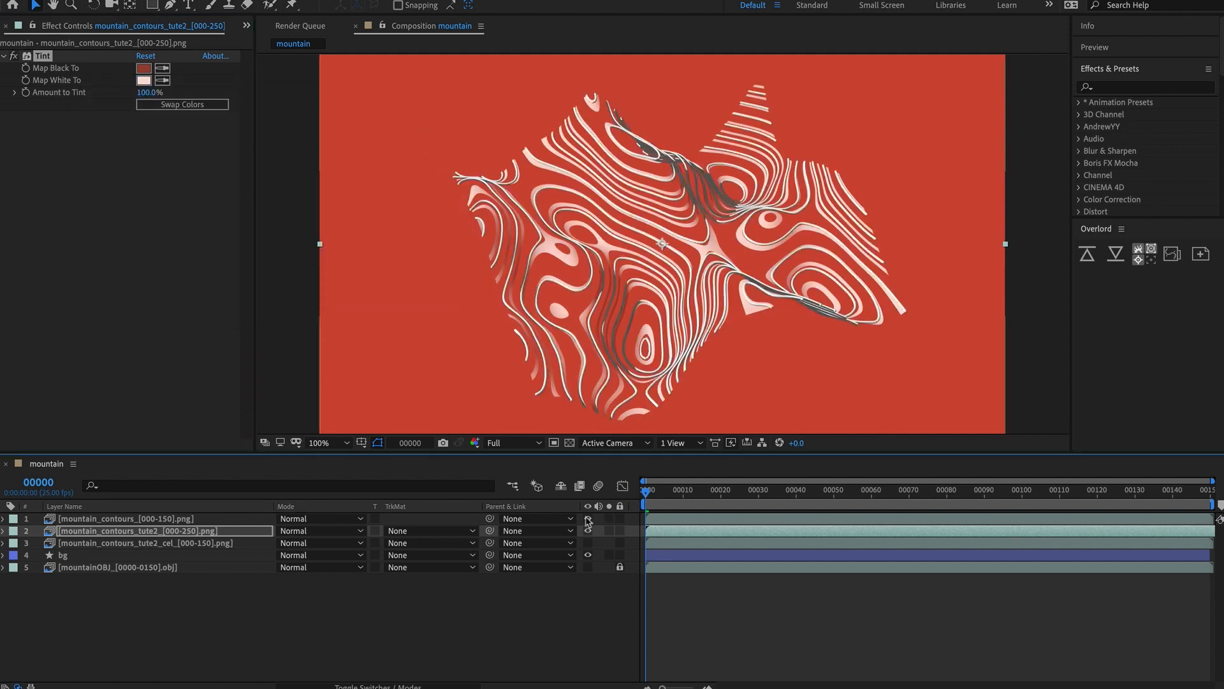
click(657, 531)
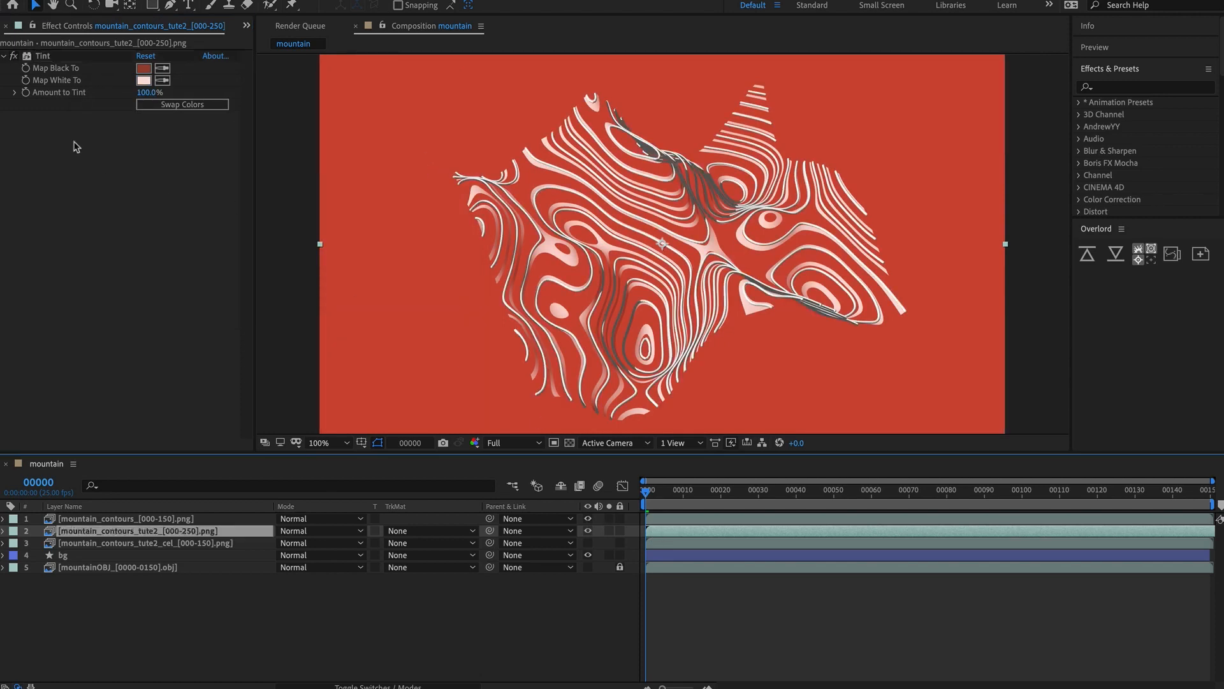
click(43, 57)
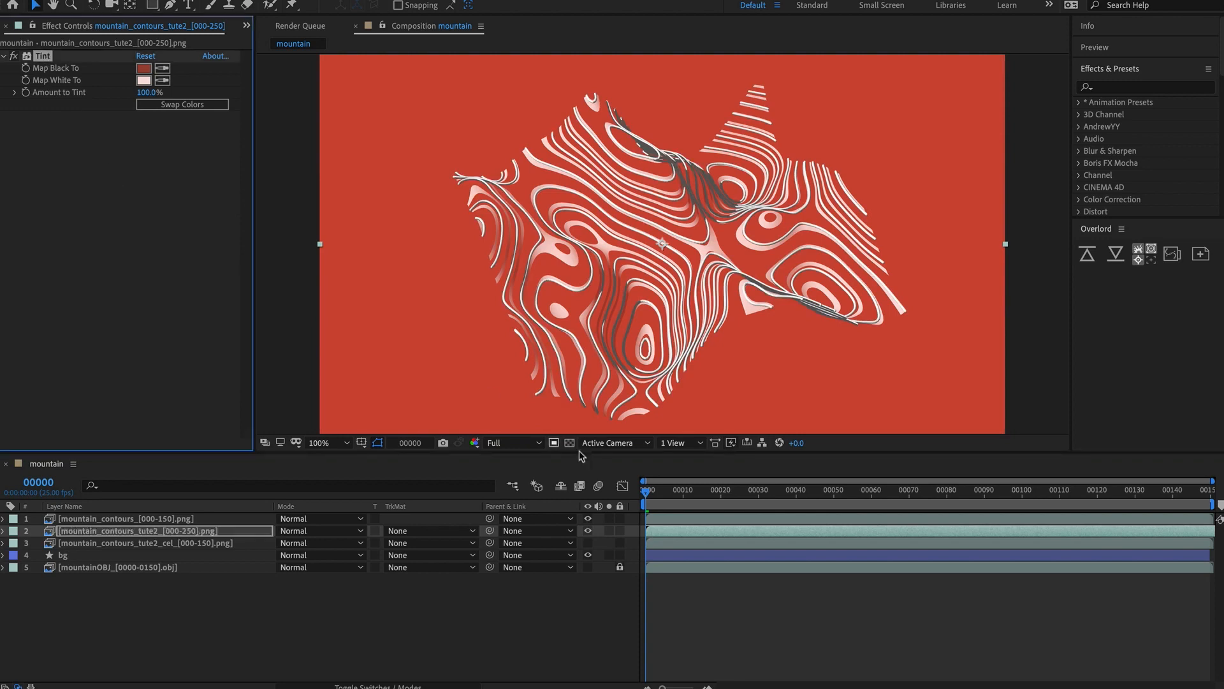
click(656, 518)
On mountain_contours_[000-150].png, map the Tint effect's black to the pale pink and its white to dark blue, #0C4A8E.
click(145, 70)
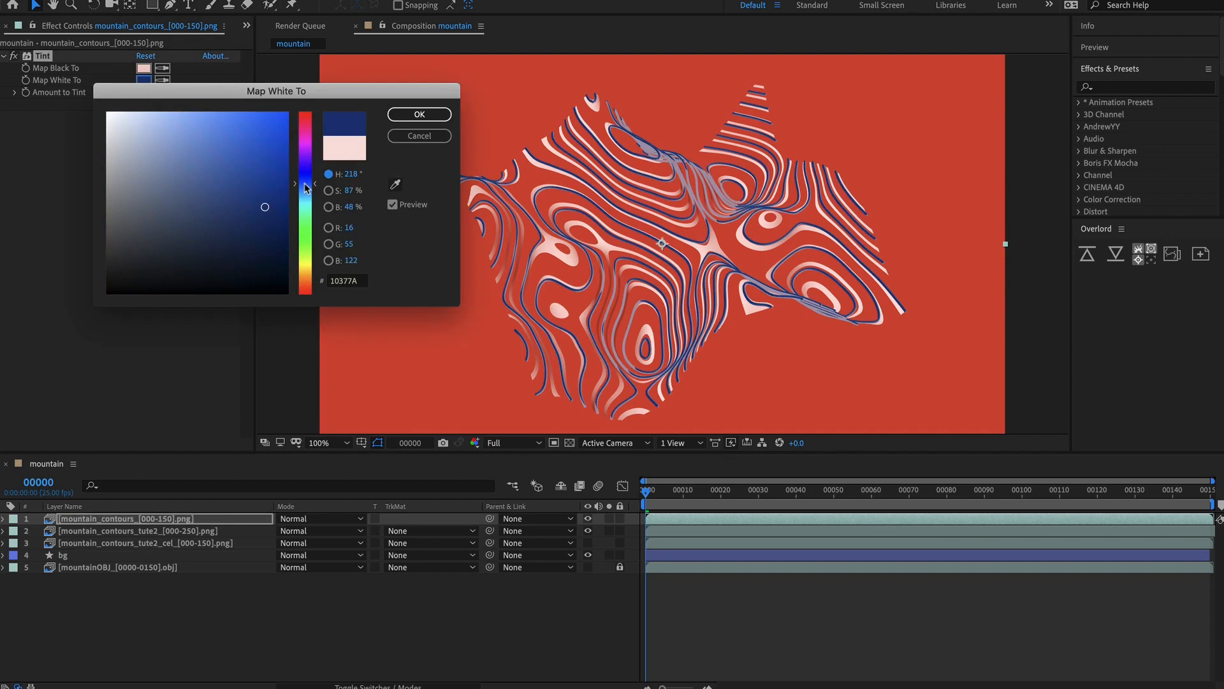
mouse_move(306, 188)
mouse_down()
mouse_move(264, 201)
mouse_move(268, 169)
mouse_move(282, 168)
mouse_move(274, 190)
mouse_up()
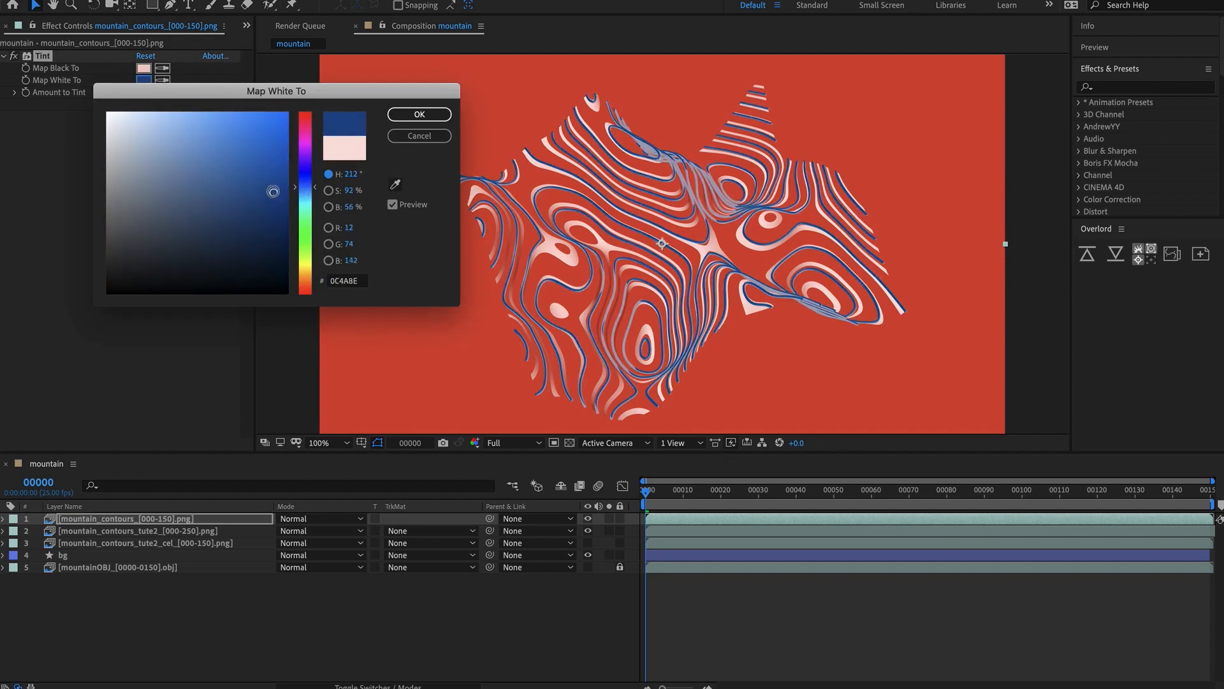
click(419, 114)
Play back the mountain composition to check the recolored contour animation.
click(120, 520)
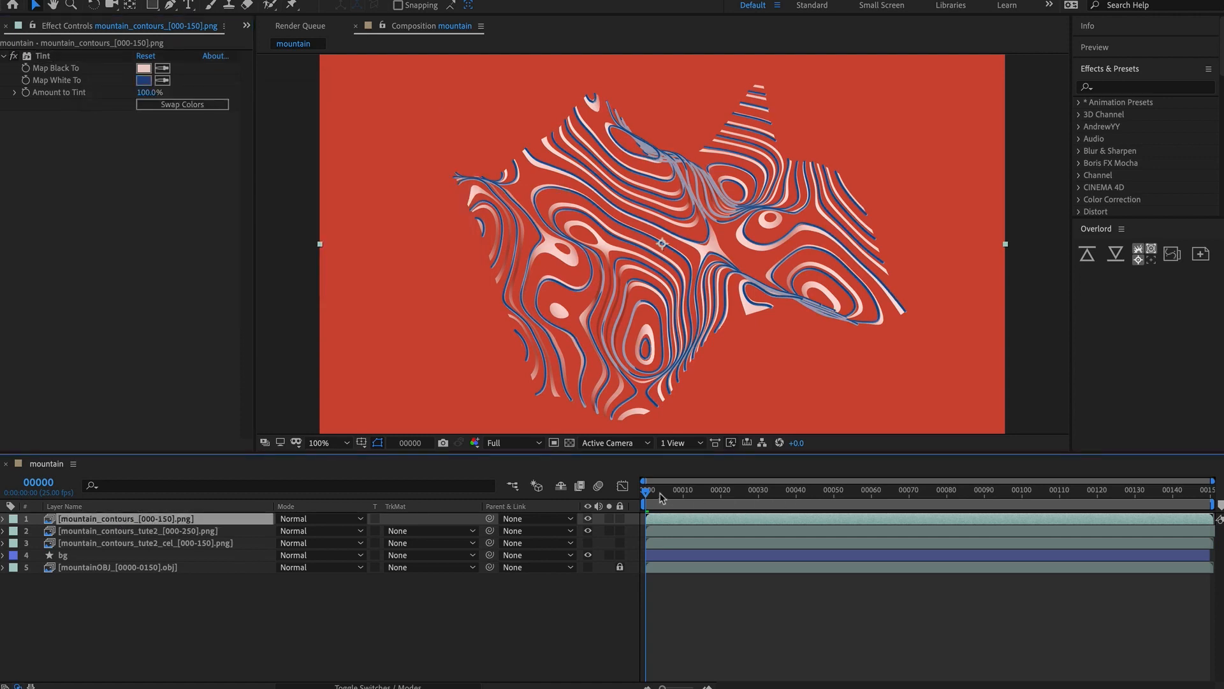
key(space)
click(456, 603)
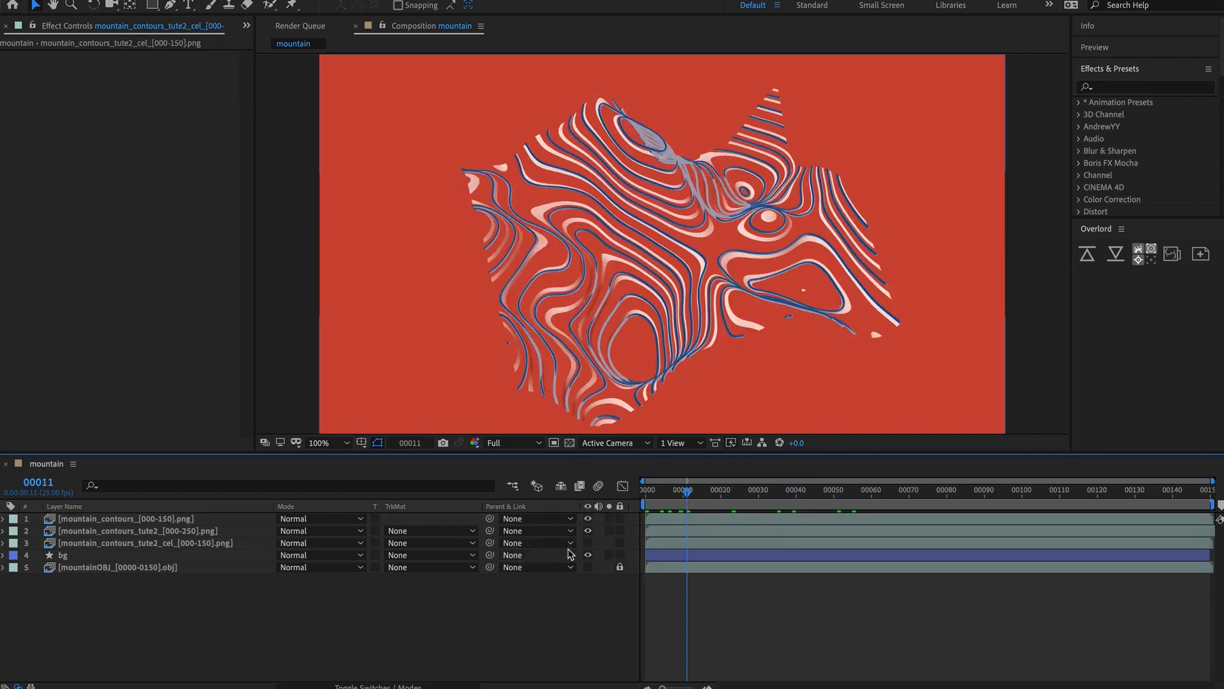
Show the mountain_contours_tute2_cel_[000-150].png layer and set its blending mode to Classic Color Burn after comparing the darkening modes.
click(588, 543)
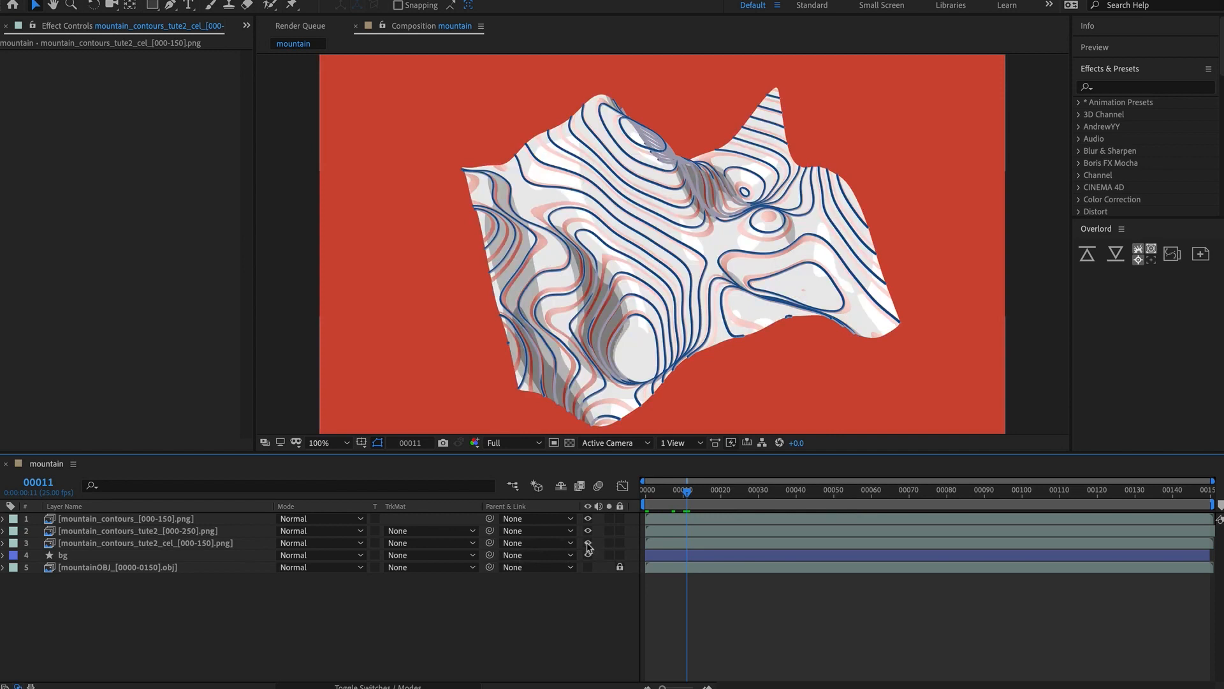
click(665, 542)
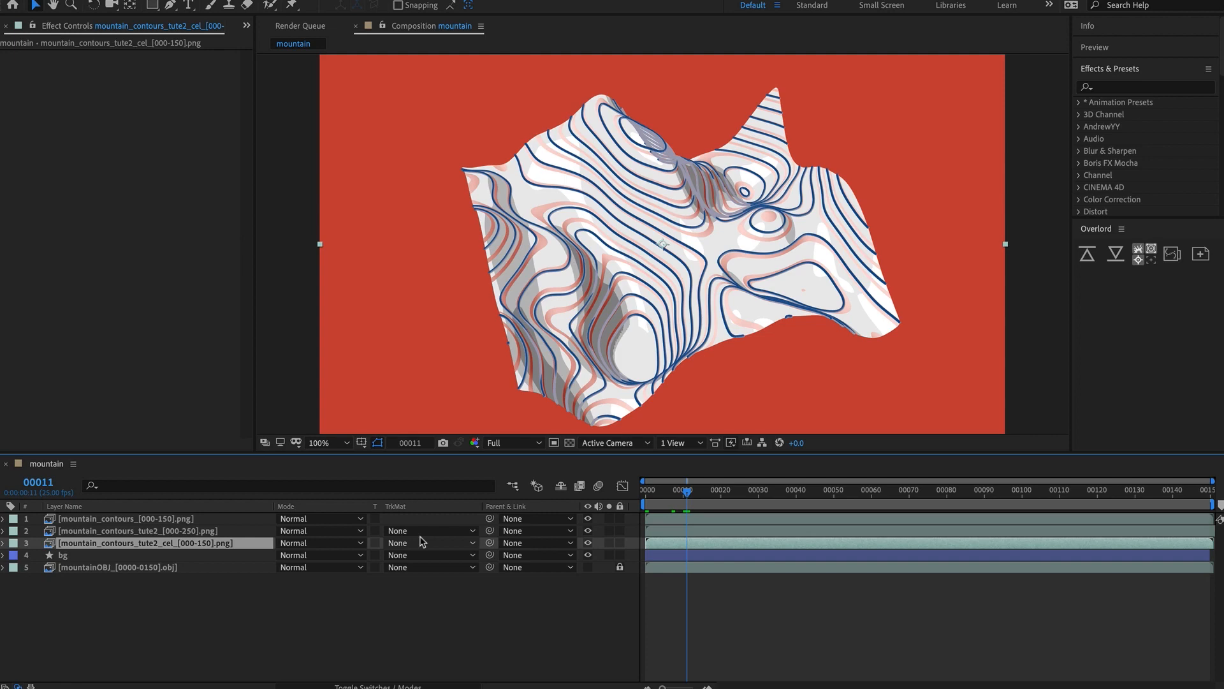
key(shift+equal)
key(shift+equal)
key(shift+equal)
key(shift+equal)
key(shift+equal)
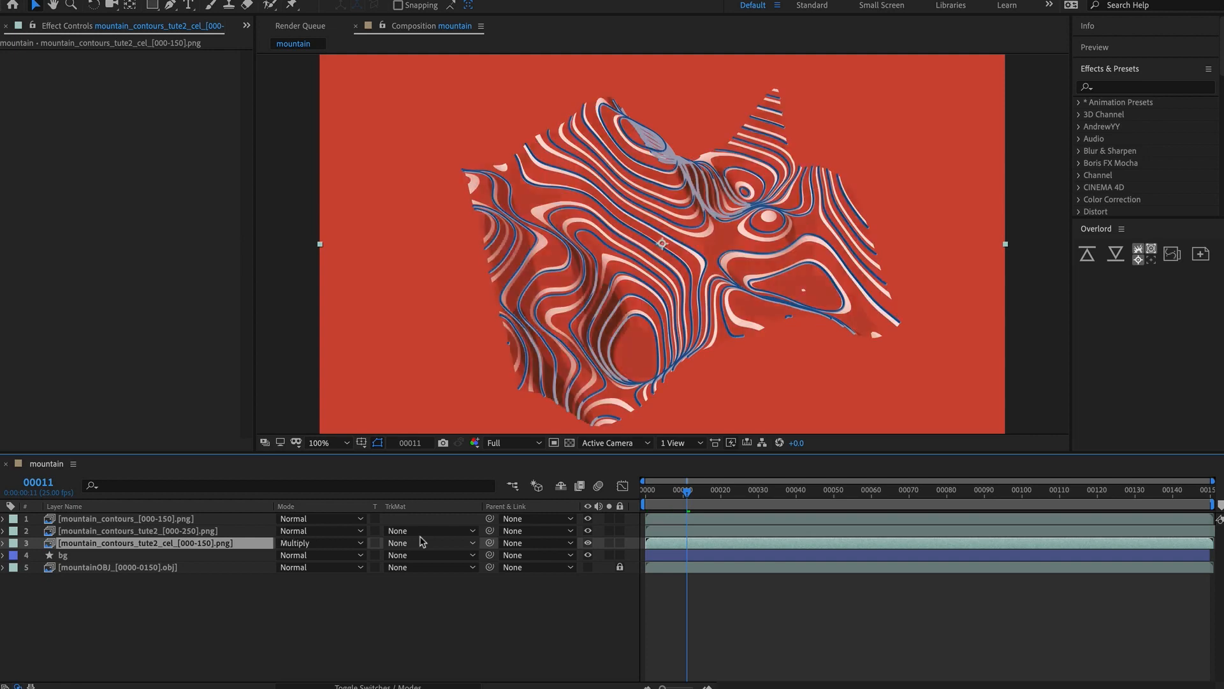
key(shift+equal)
key(shift+equal)
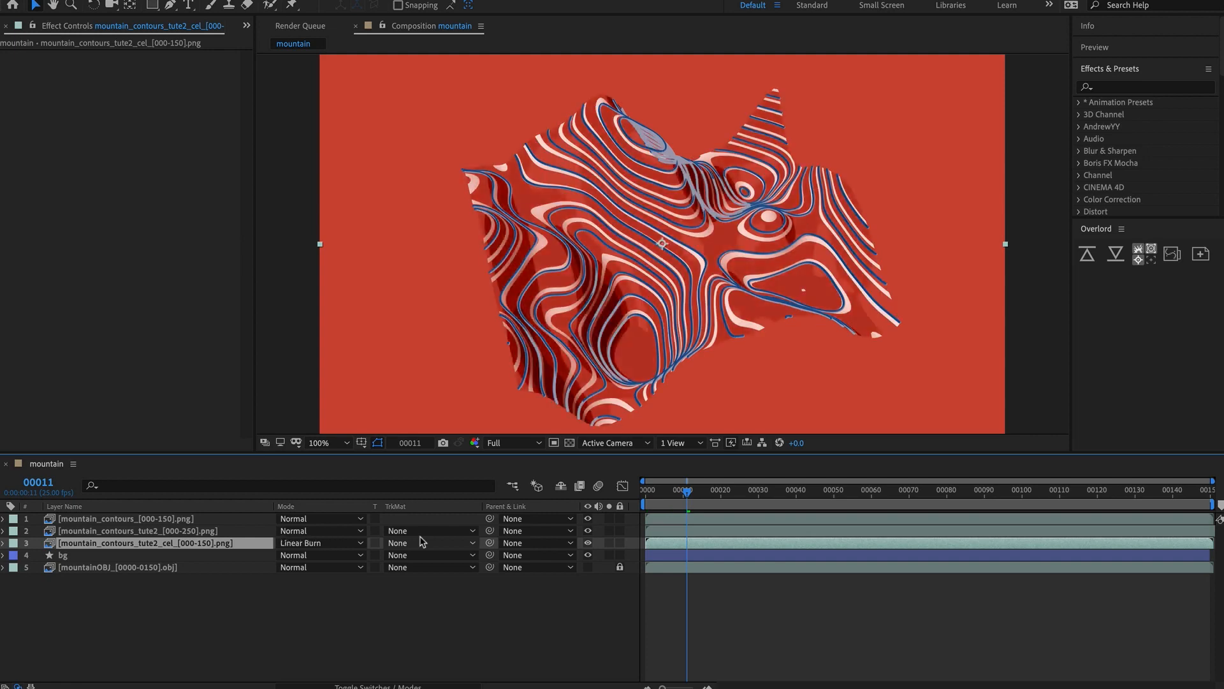
key(shift+equal)
key(shift+minus)
key(shift+minus)
Set the cel layer's opacity to 55% and play back the animation.
key(t)
drag(244, 559, 256, 559)
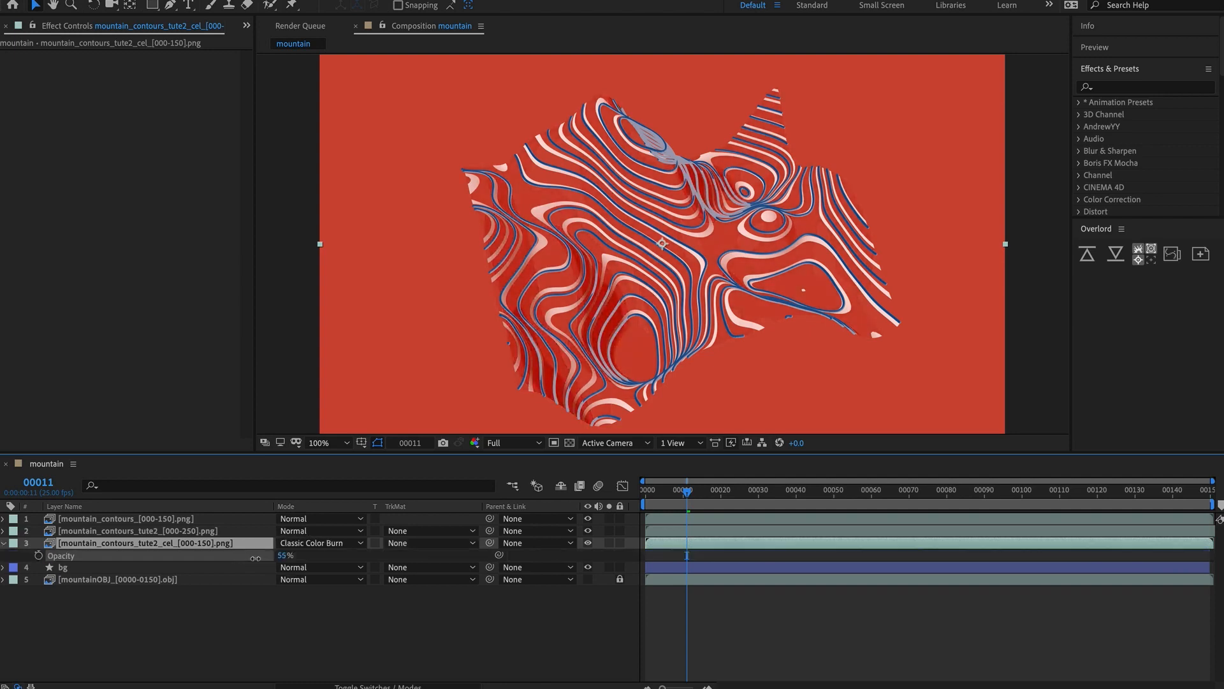
key(space)
key(space)
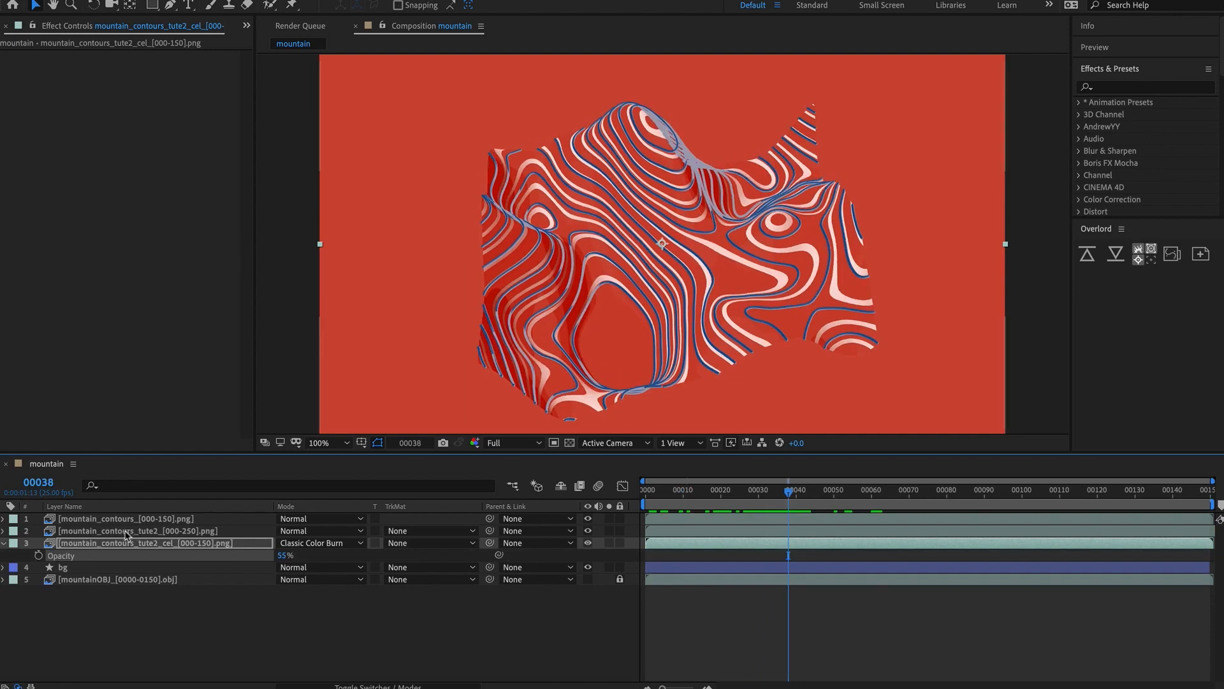
Try the cel layer at the top of the layer stack, then undo the move.
key(ctrl+shift+bracketright)
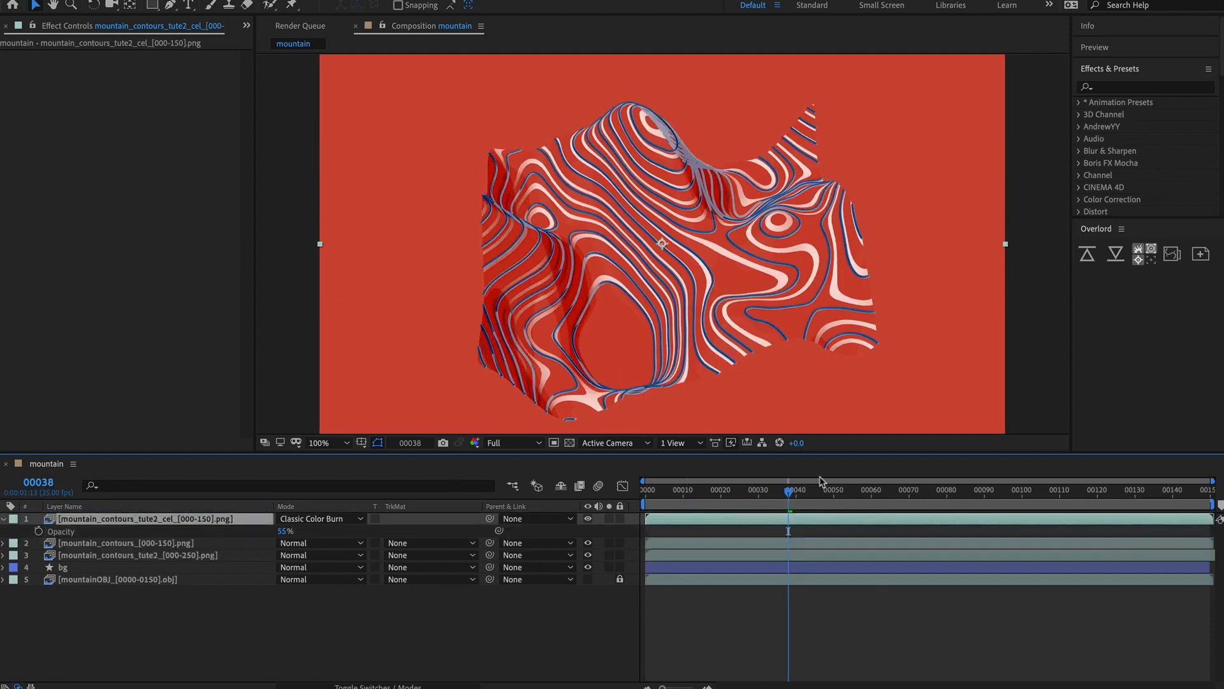
key(ctrl+z)
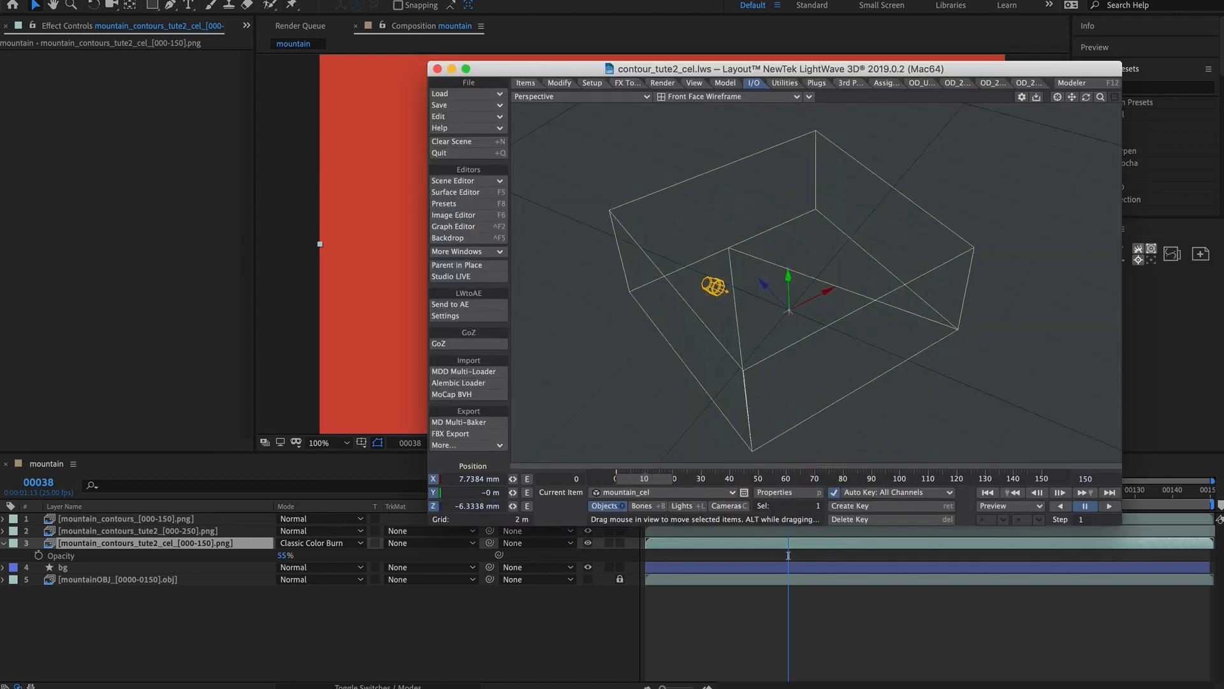
Switch to LightWave Layout and send the Camera and the mountain_cel object to After Effects.
click(728, 506)
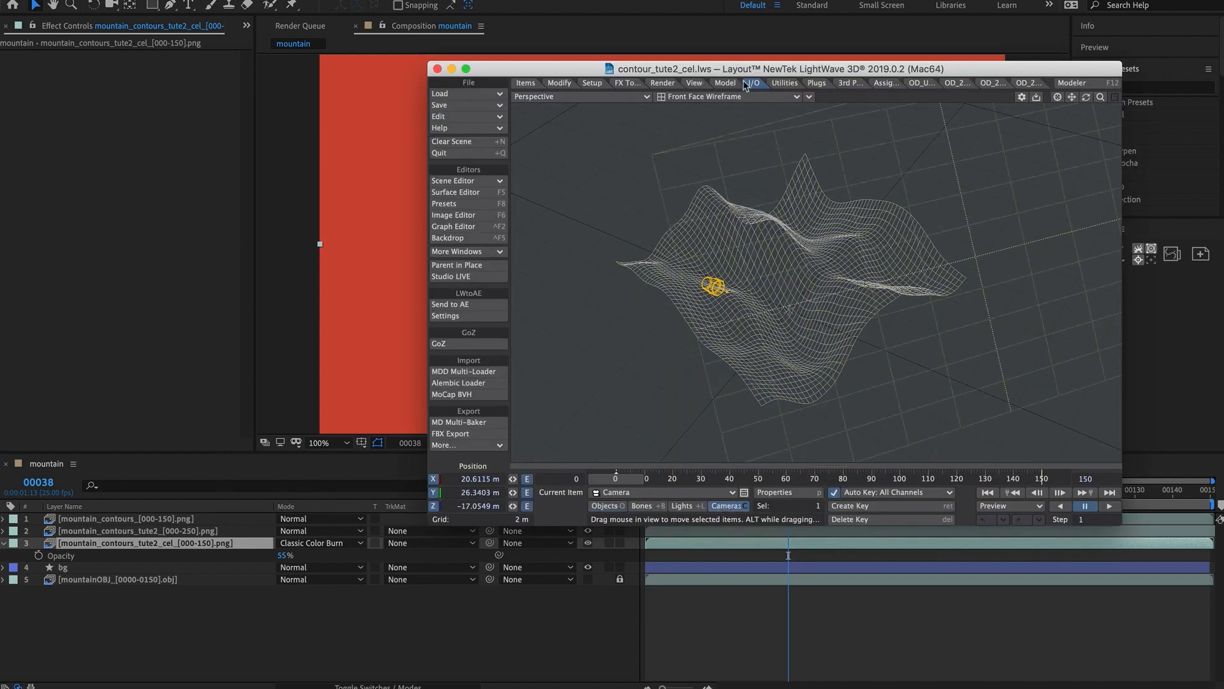
click(465, 307)
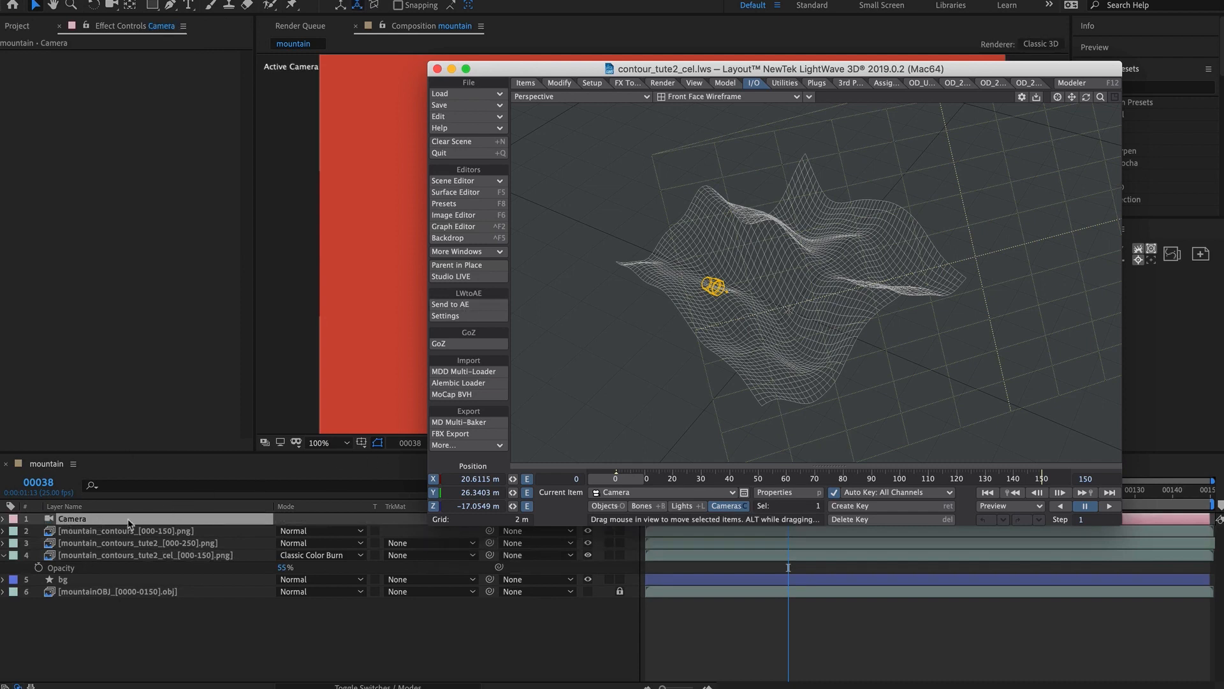
click(602, 506)
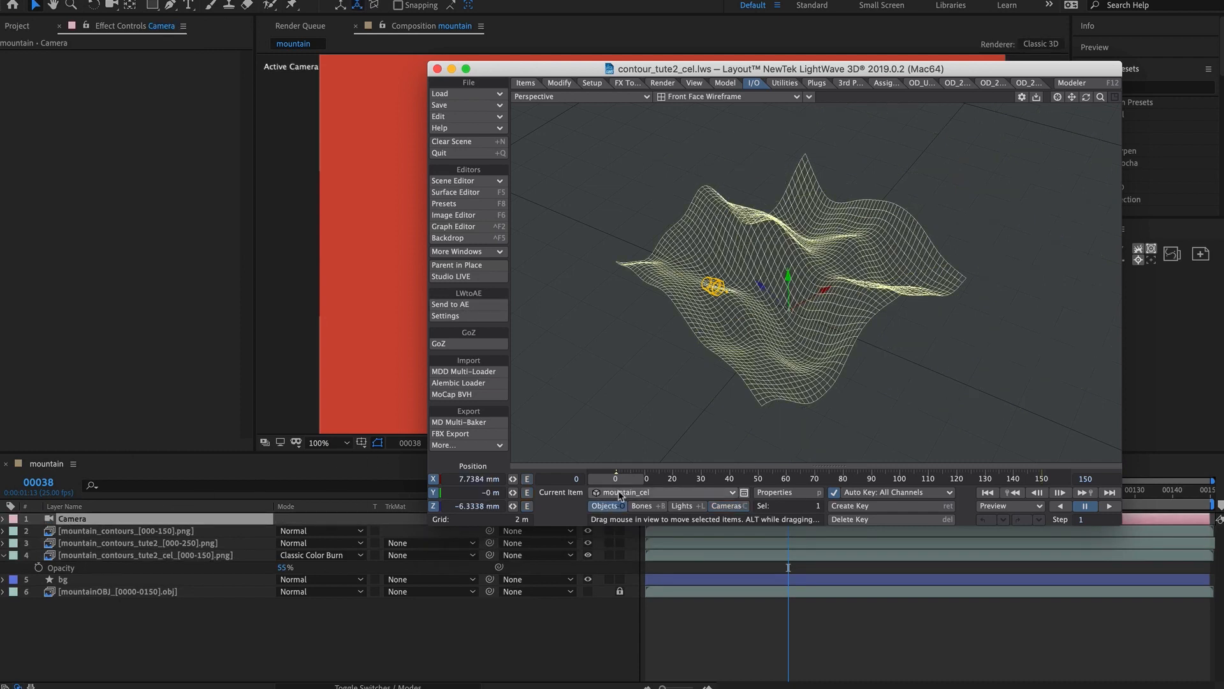
click(629, 493)
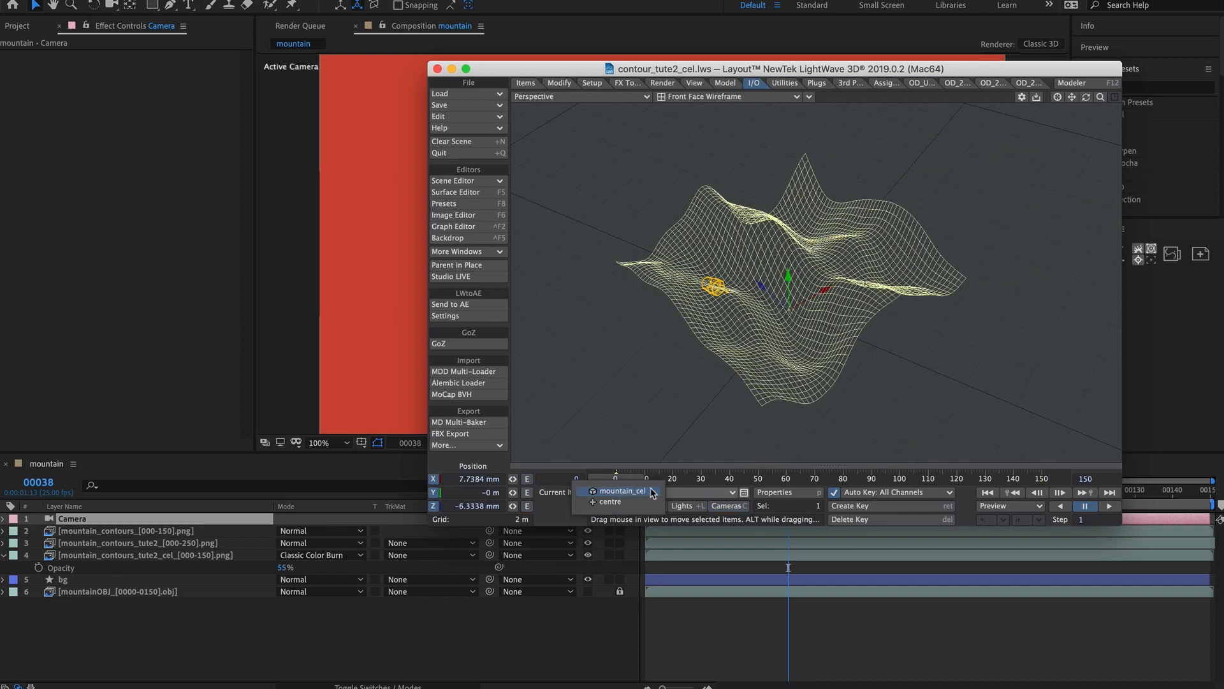
click(652, 492)
click(744, 492)
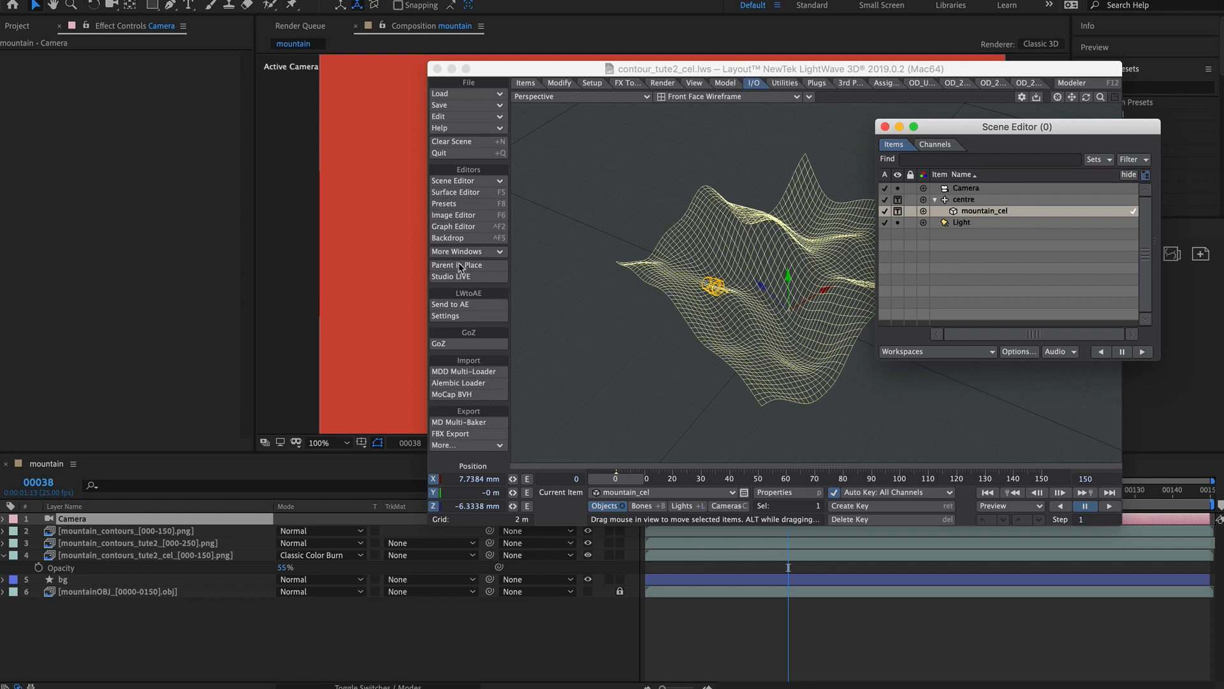
click(465, 307)
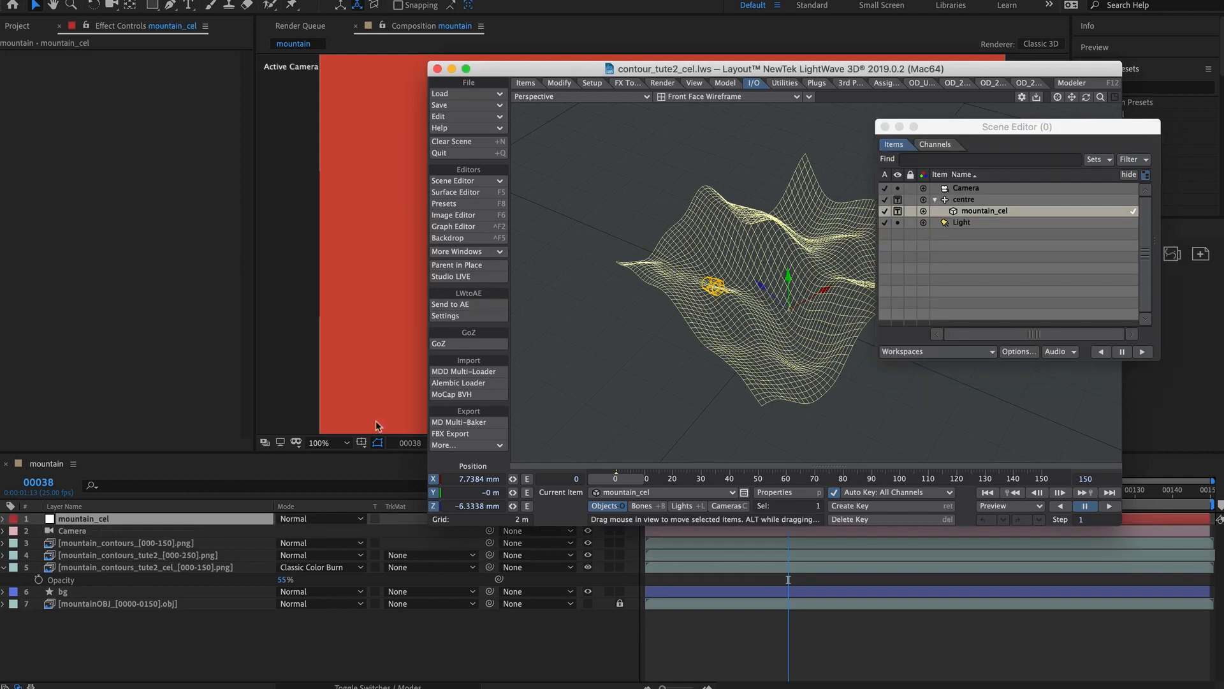
Return to After Effects and examine the mountain_cel null's rotation keyframes and its Y Rotation curve in the graph editor.
click(245, 645)
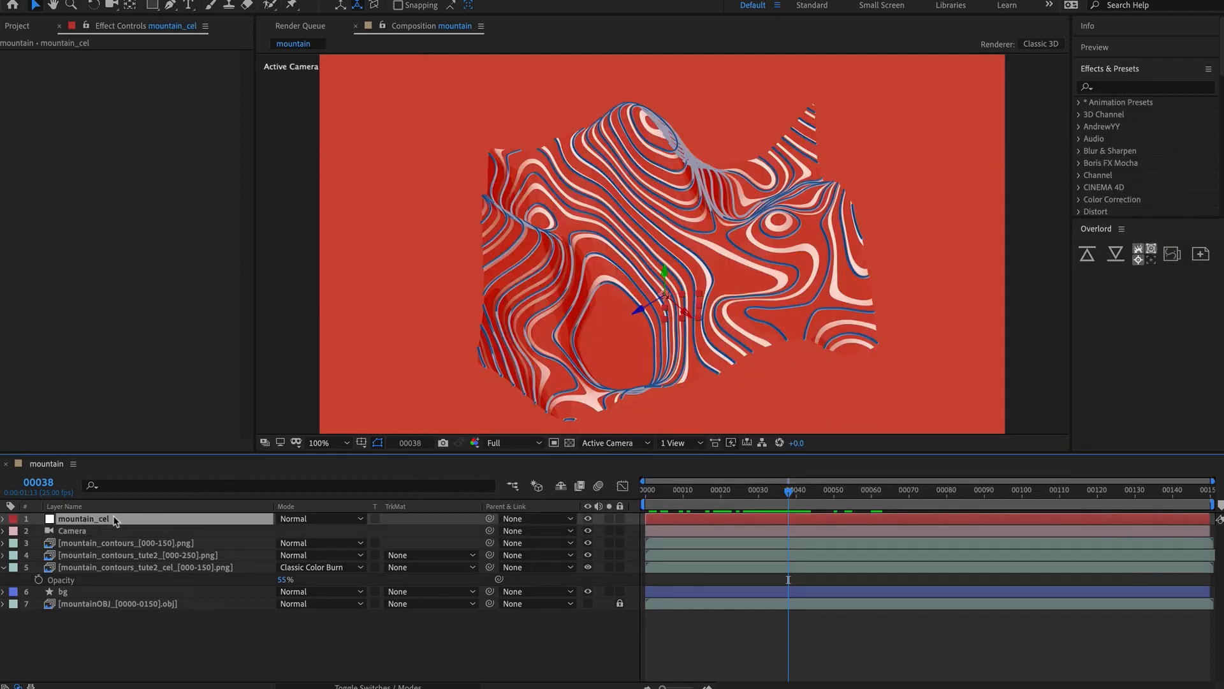
key(r)
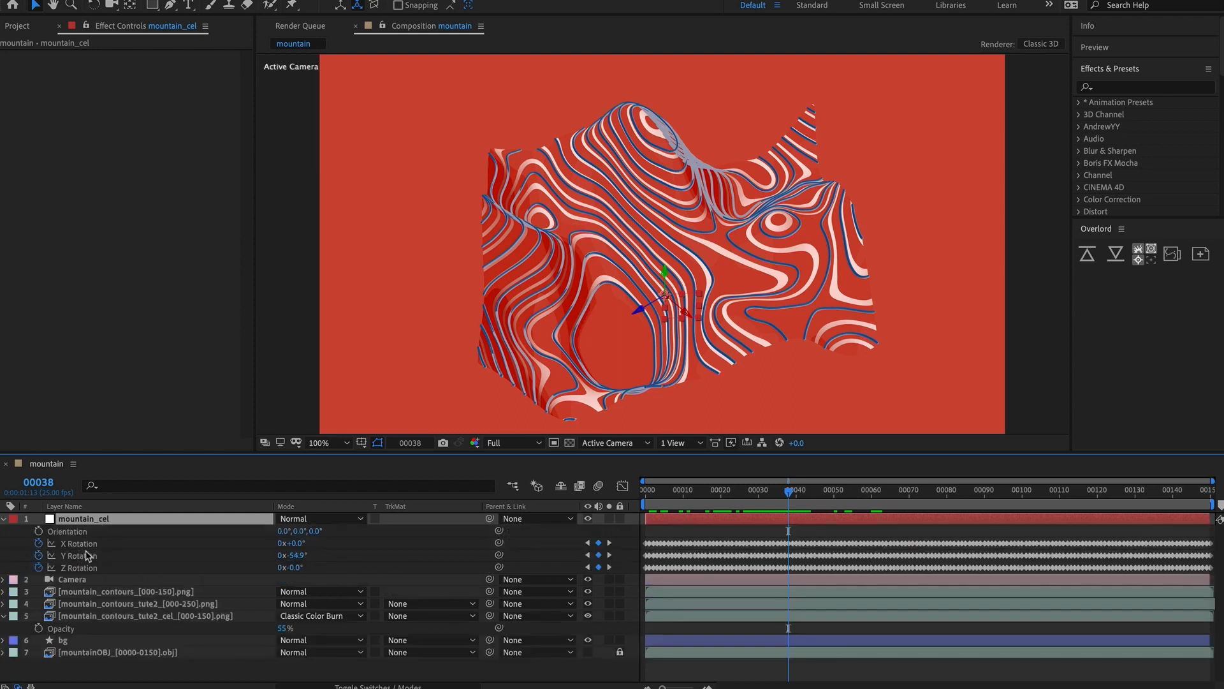
click(622, 487)
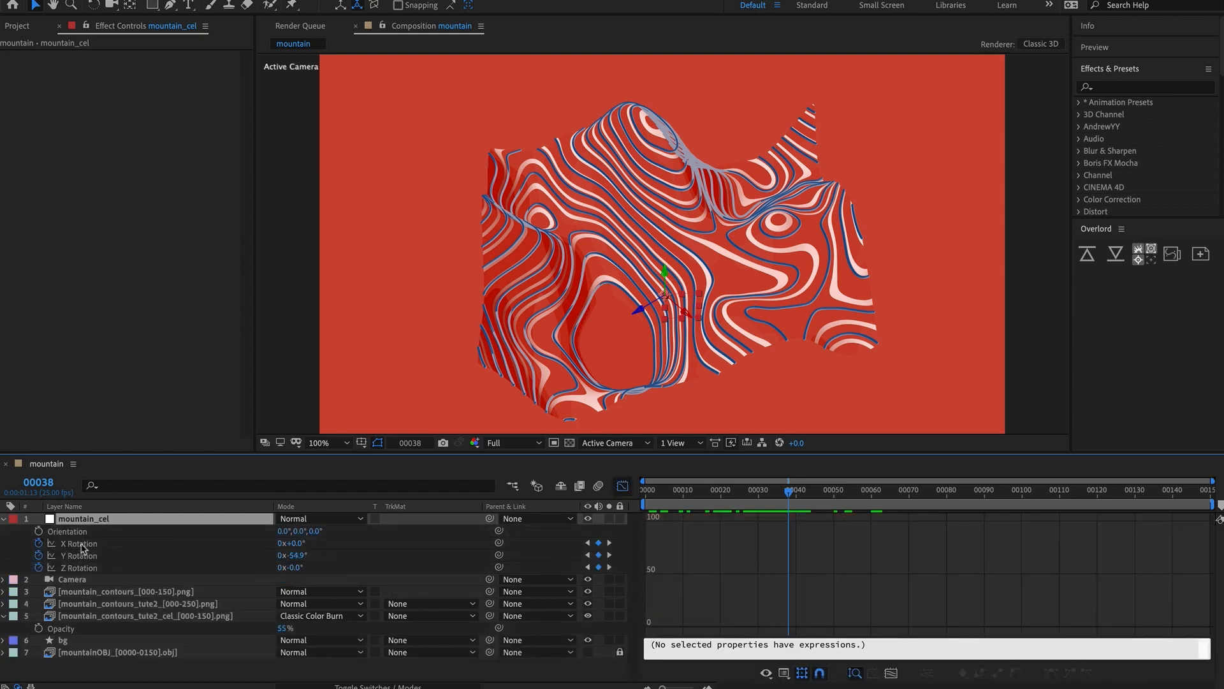
click(80, 556)
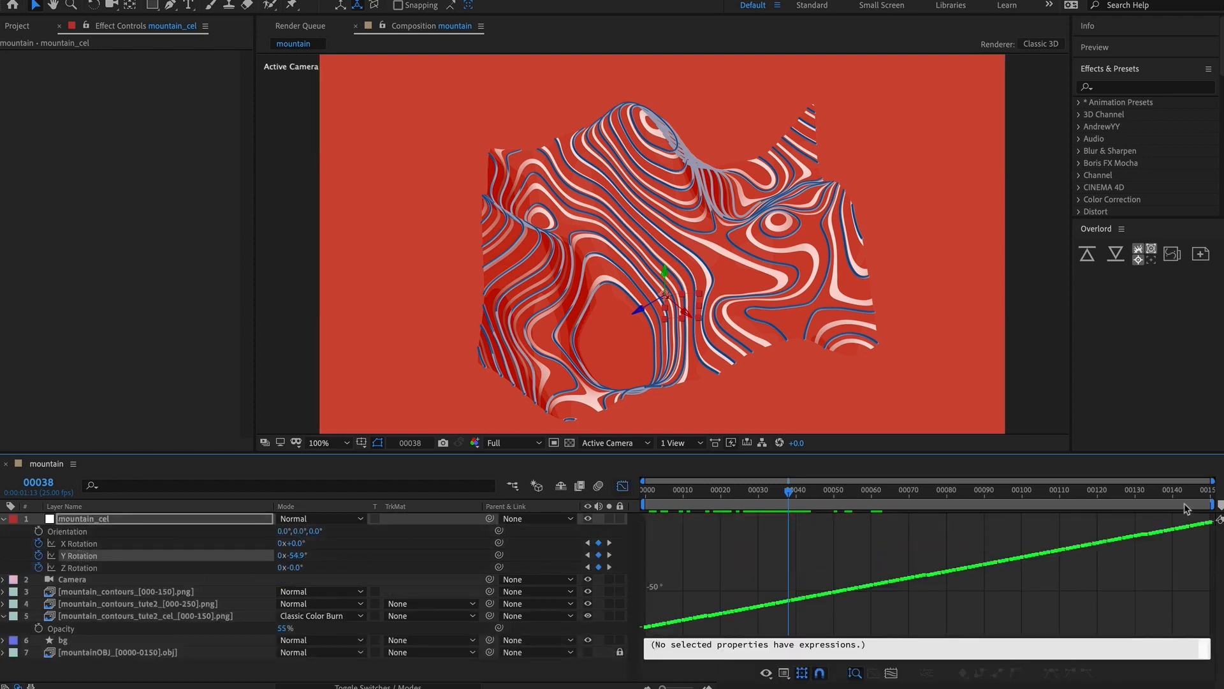
click(622, 487)
click(4, 518)
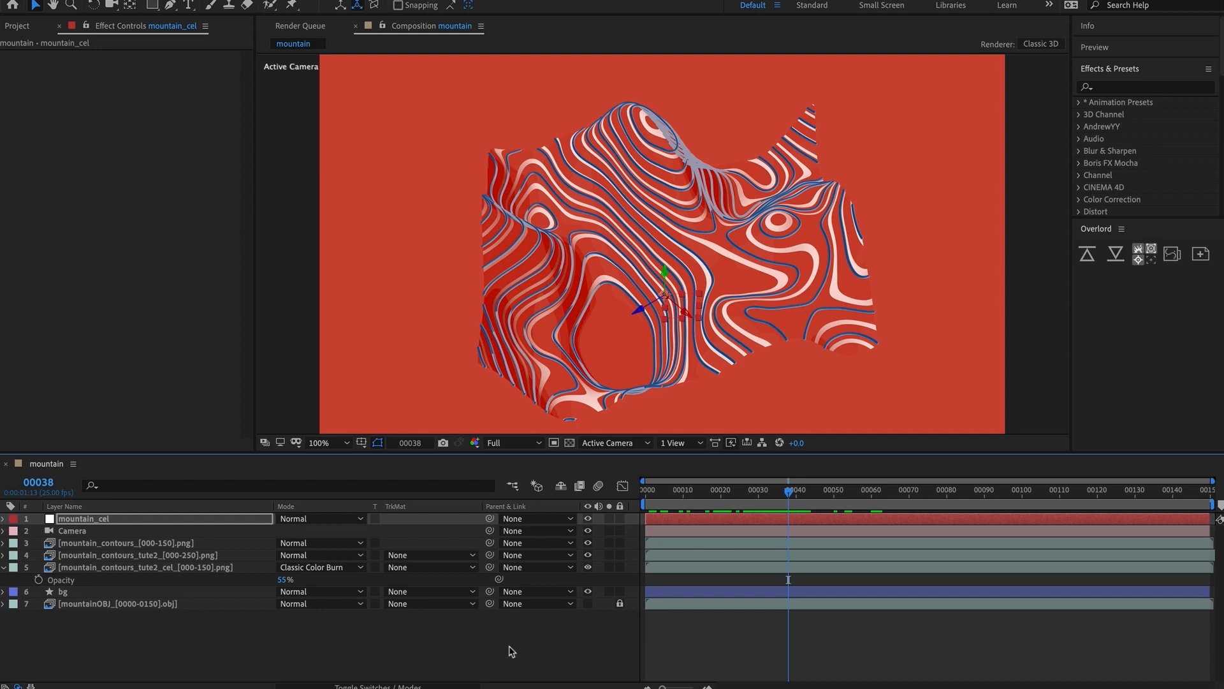
Create a white solid named grid, 800 px wide and 800 px high.
key(ctrl+y)
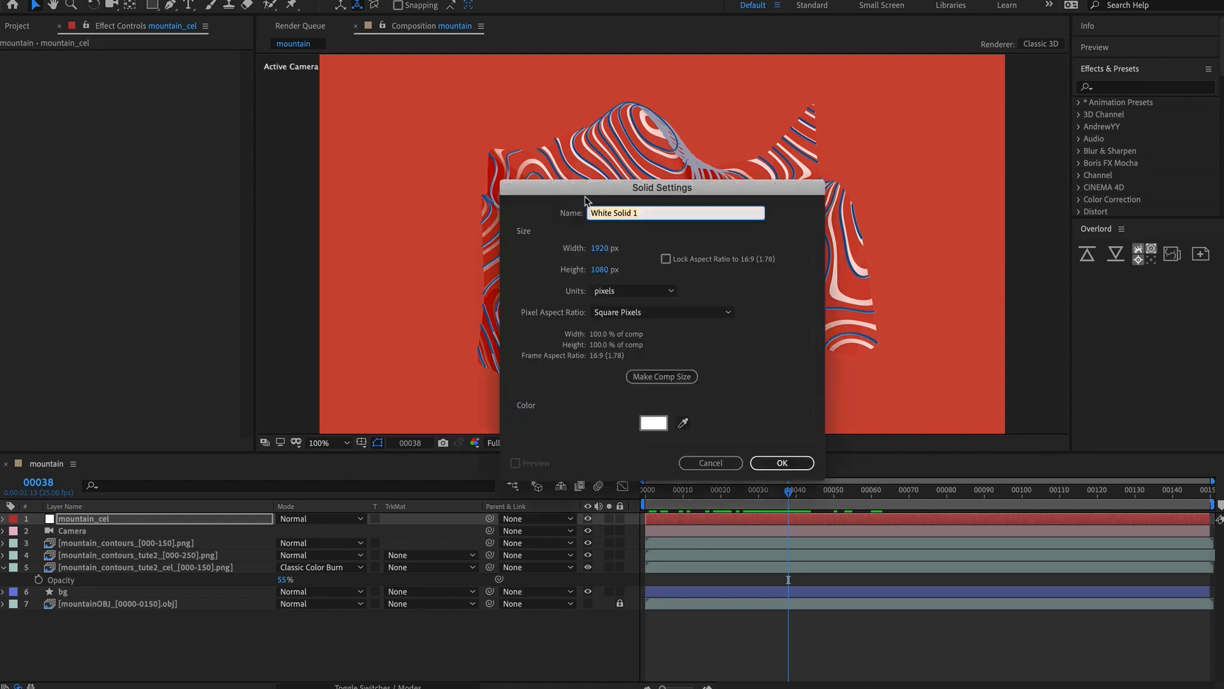
text(grid)
click(600, 249)
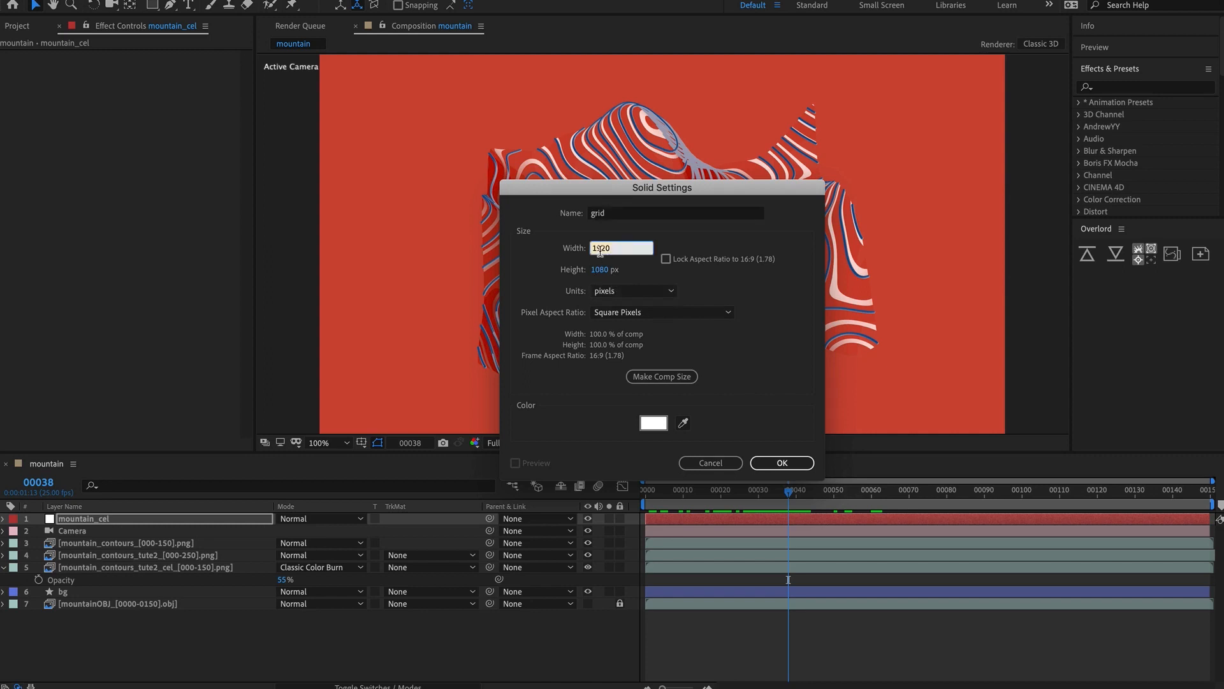
text(800)
key(Tab)
text(800)
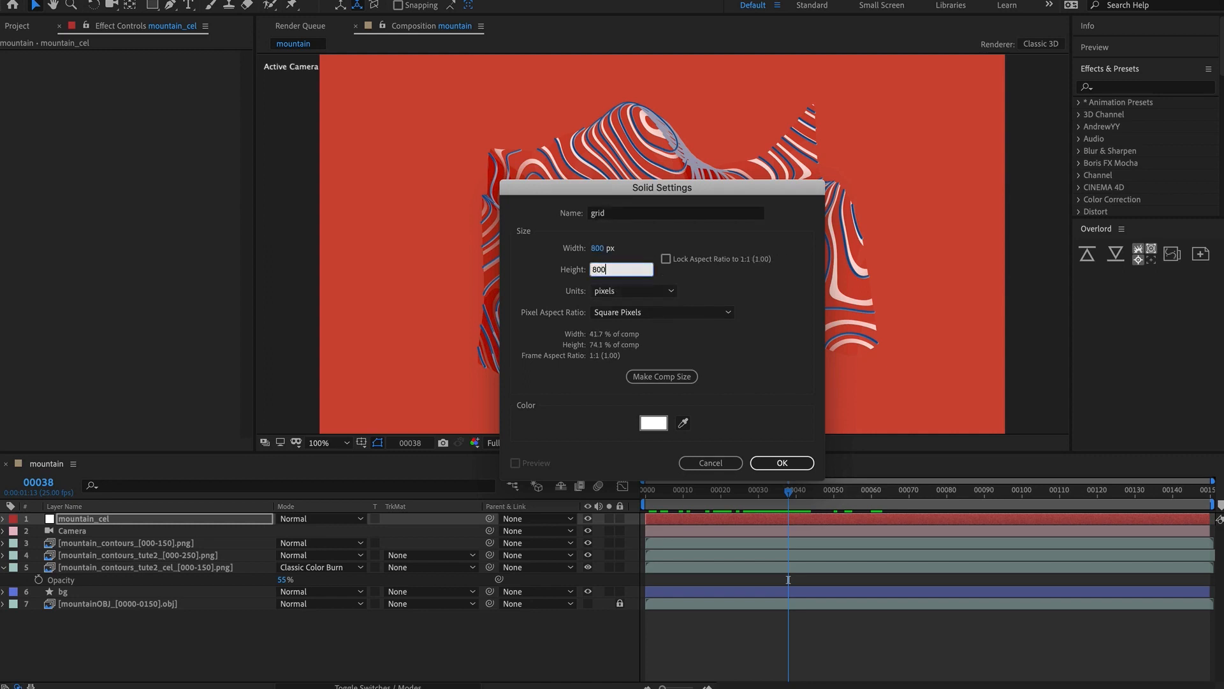
key(Return)
Make the grid layer 3D and parent it to the mountain_cel null.
click(357, 518)
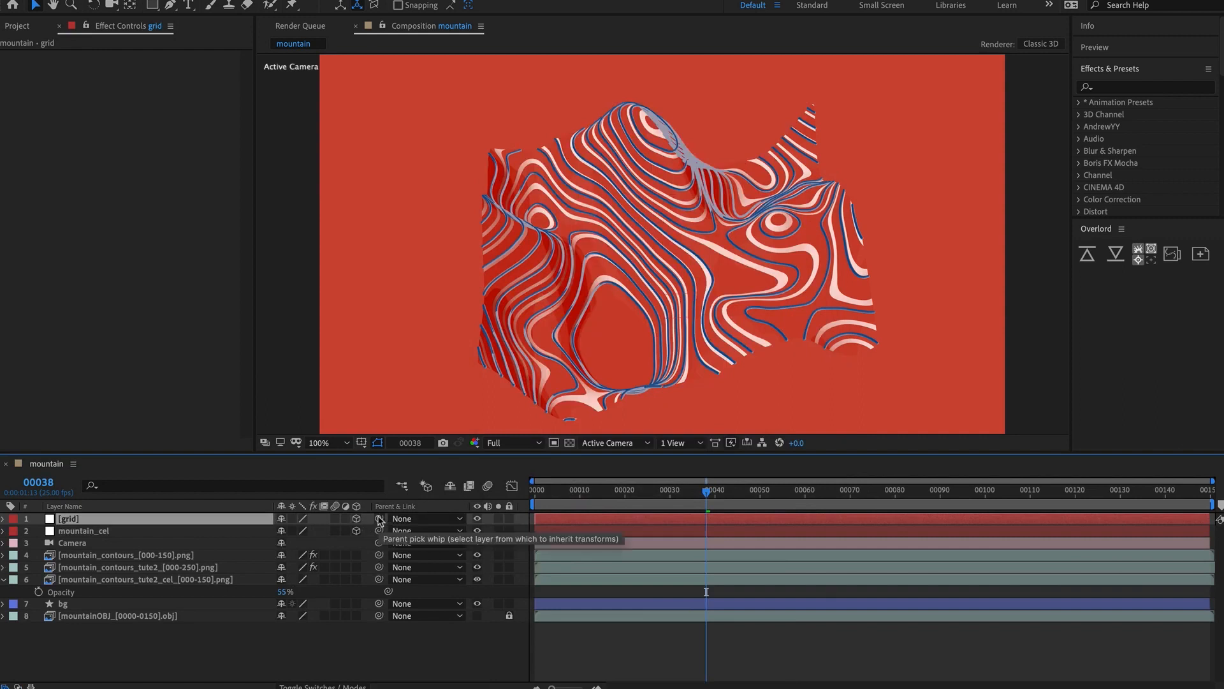
drag(378, 518, 121, 530)
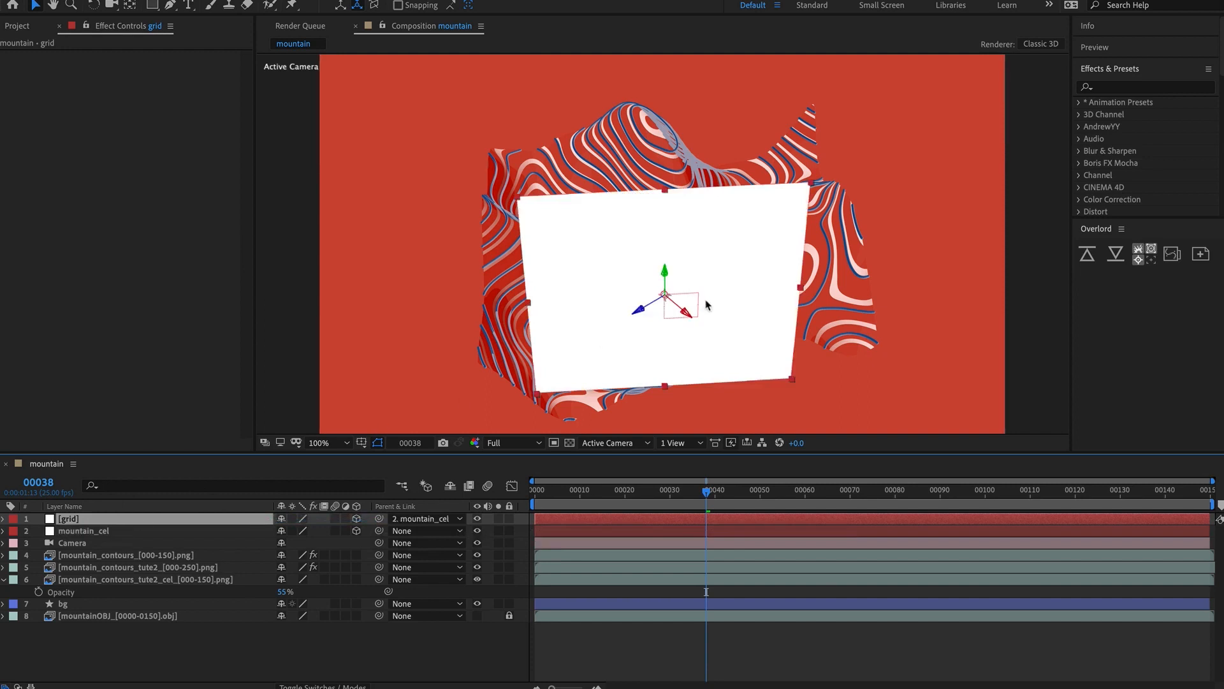
Set the grid layer's X Rotation to -90° so it lies flat.
key(r)
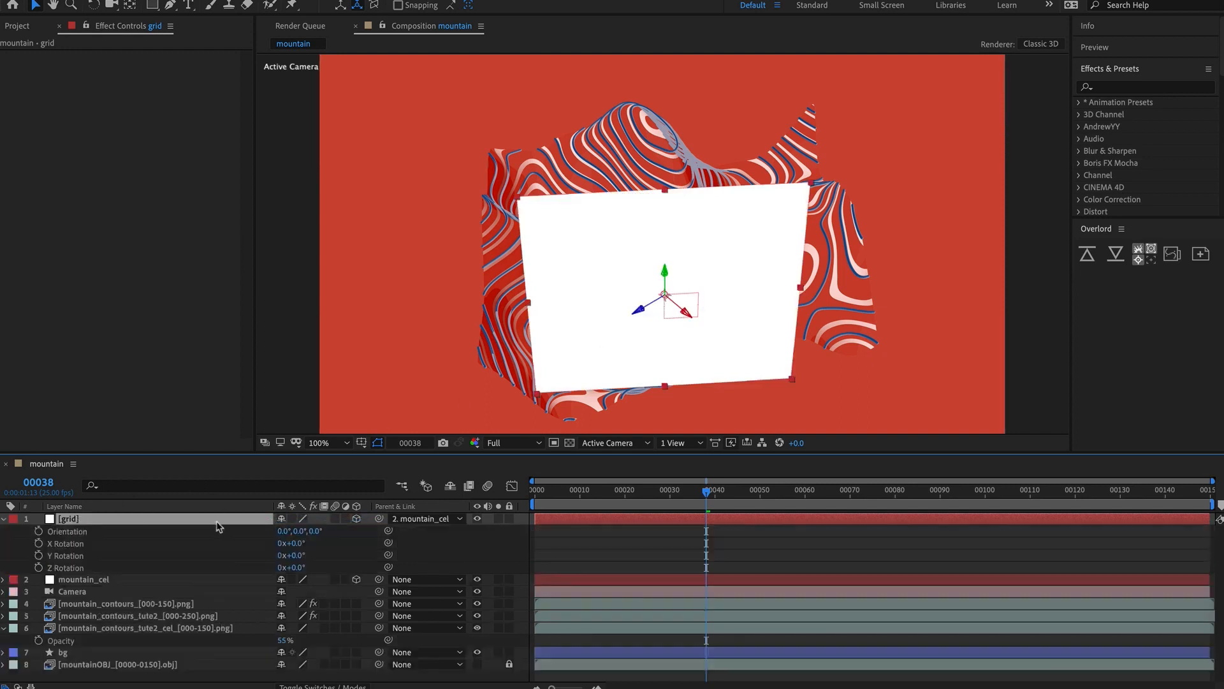
click(296, 543)
key(Return)
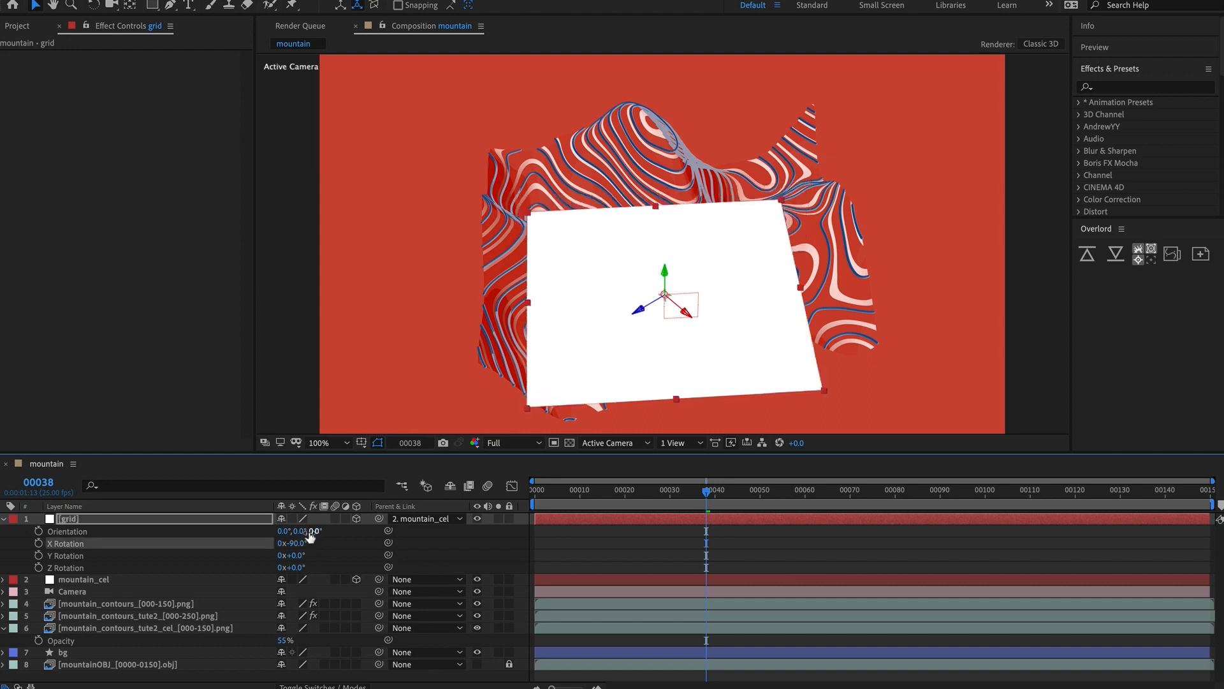
click(3, 518)
Place the grid layer directly above bg and lower its opacity to 46%, checking the motion in playback.
drag(70, 519, 82, 595)
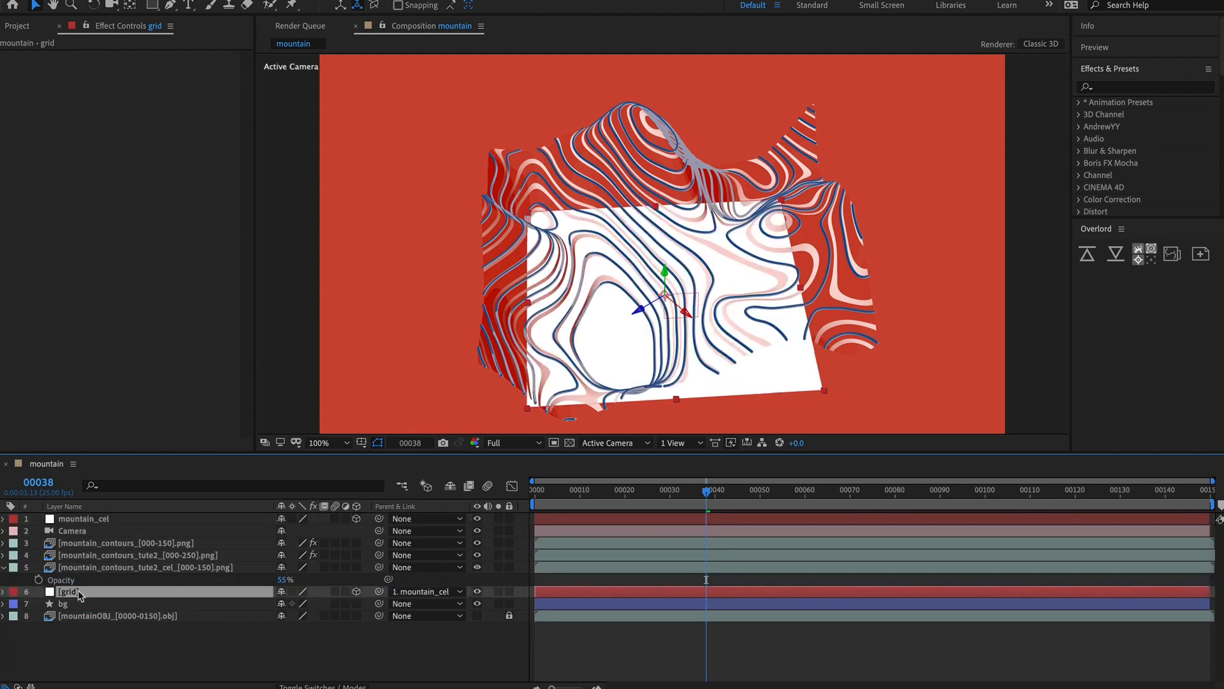
key(t)
drag(285, 603, 252, 613)
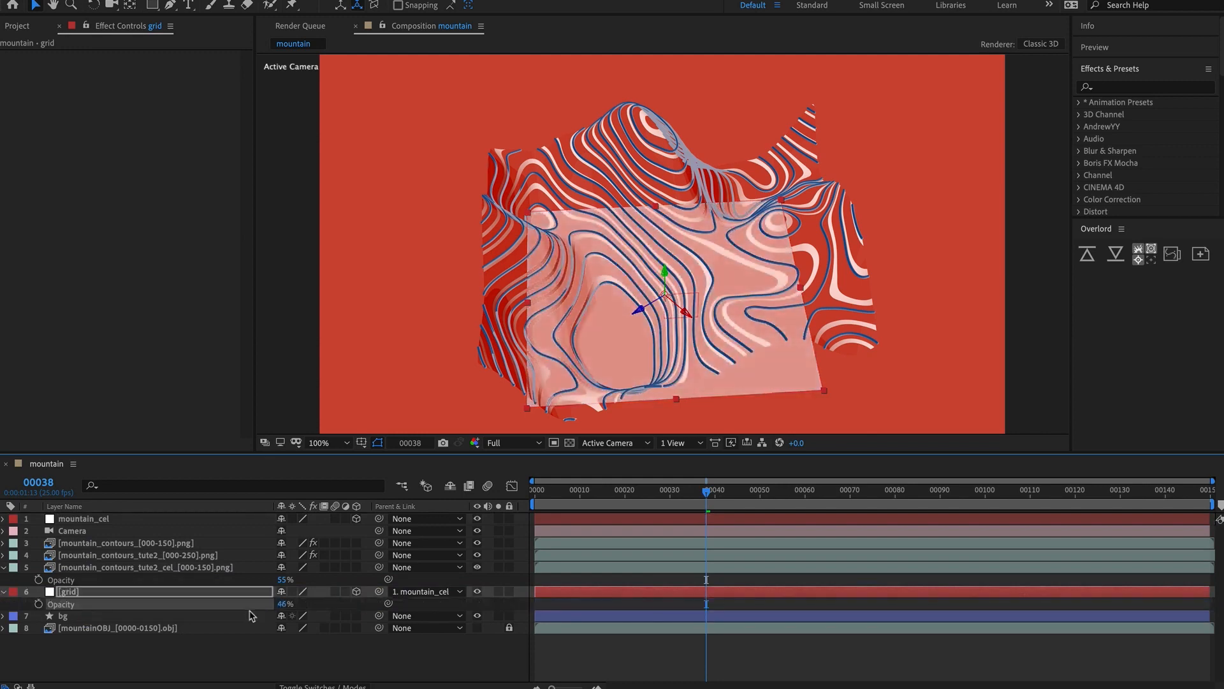
key(space)
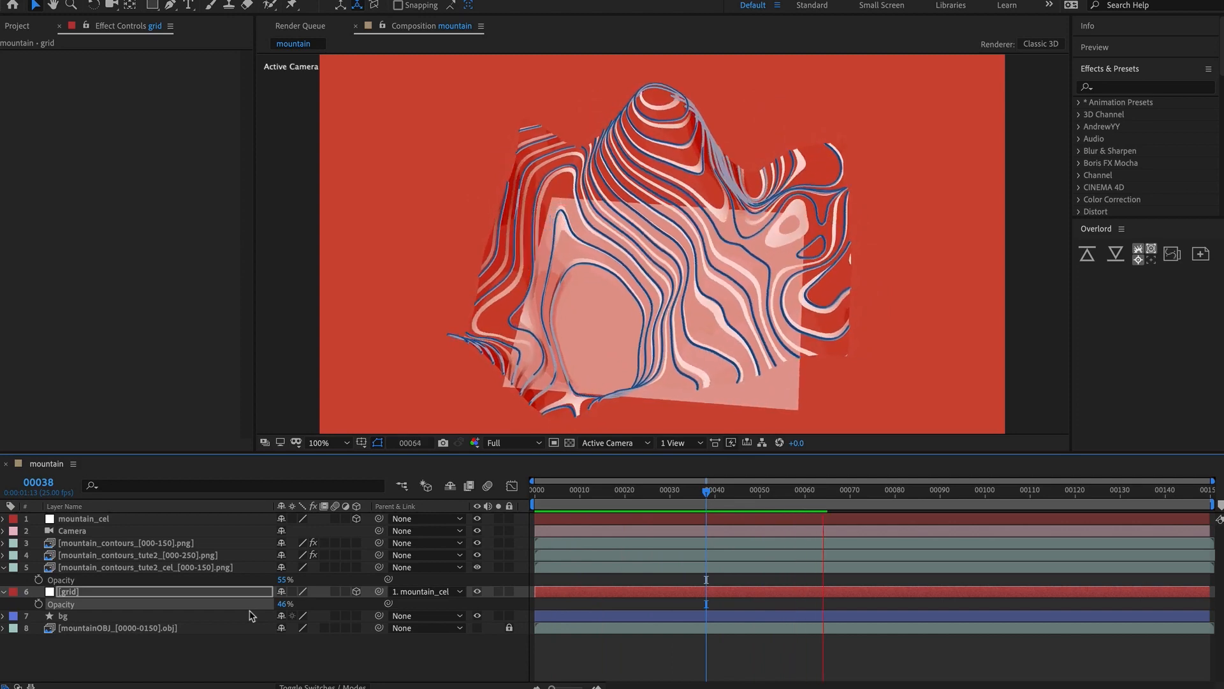
Apply the Grid effect to the grid layer at frame 22.
click(578, 591)
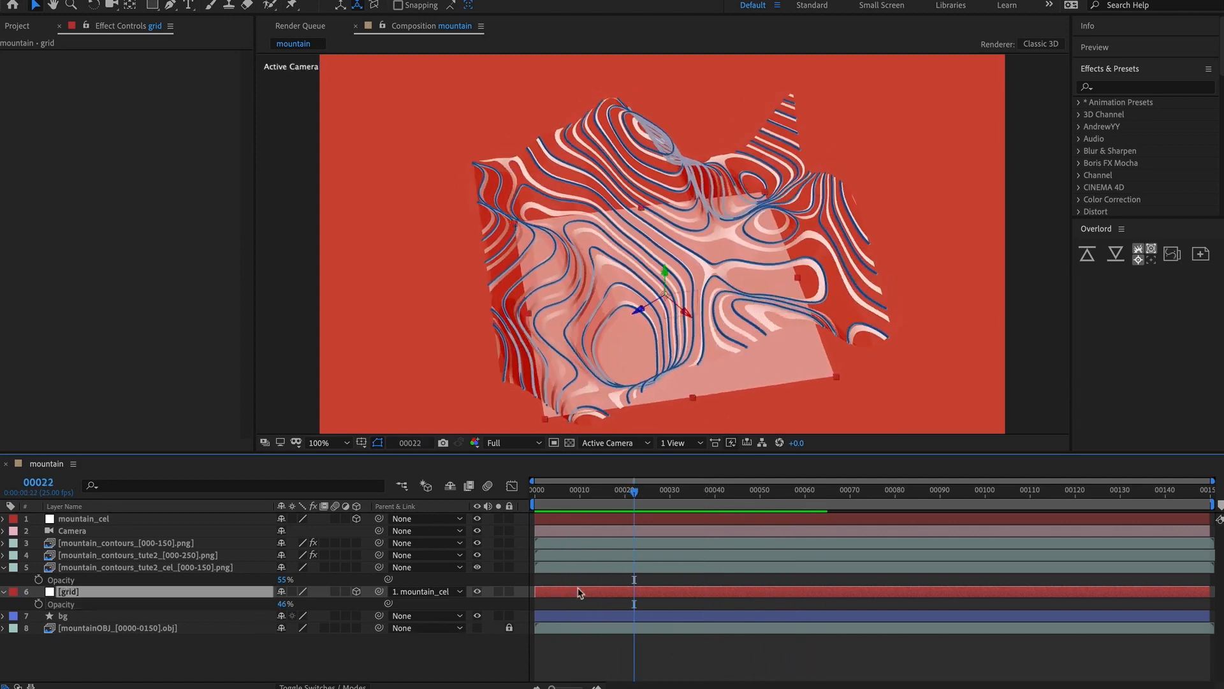
key(ctrl+space)
text(gri)
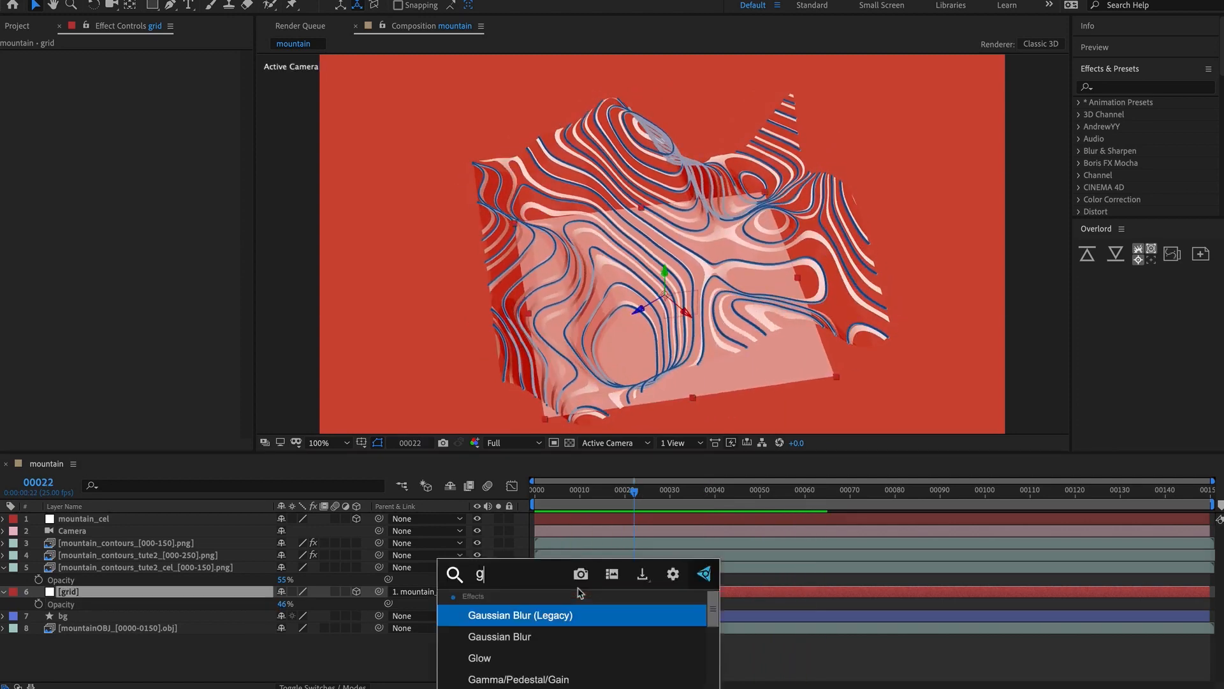
key(Return)
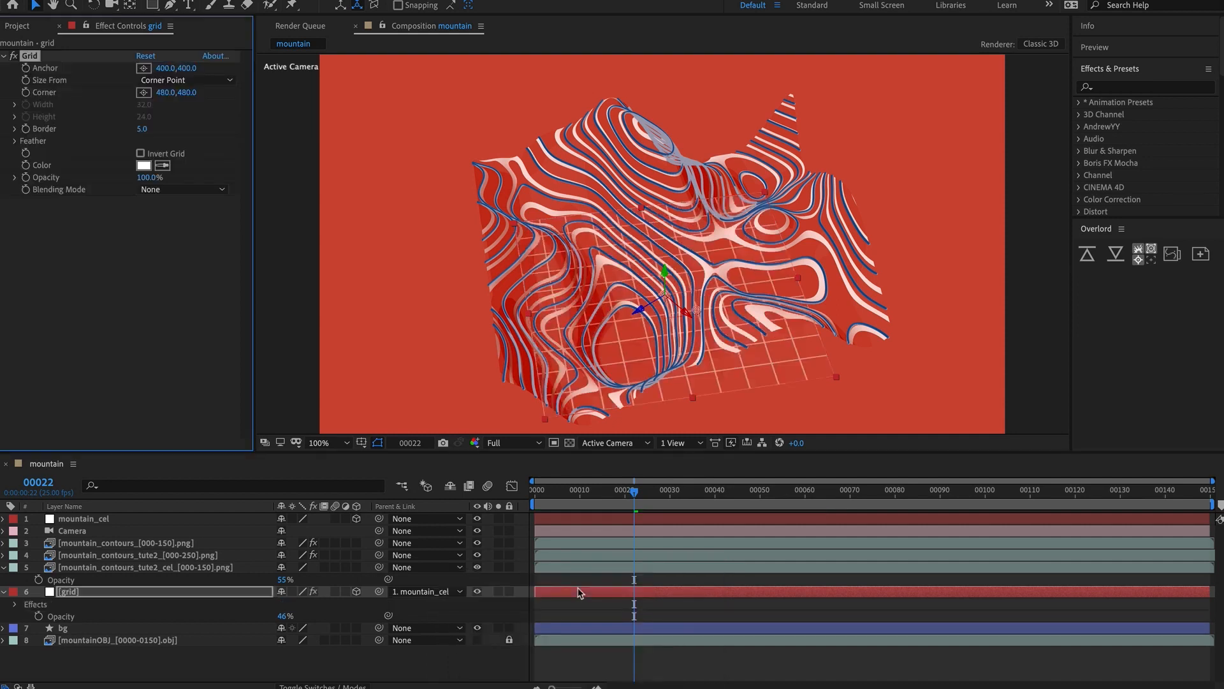
Invert the Grid effect, size it by Width Slider at 68, and set its border to 56.
click(141, 153)
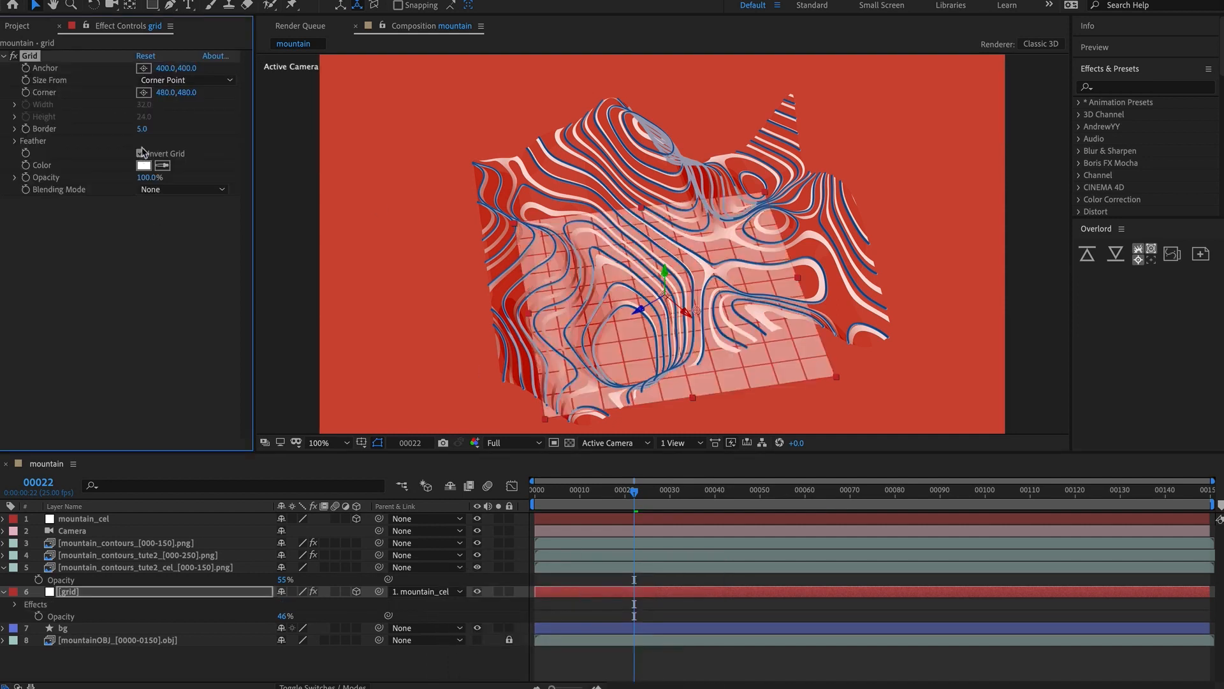
drag(142, 131, 178, 126)
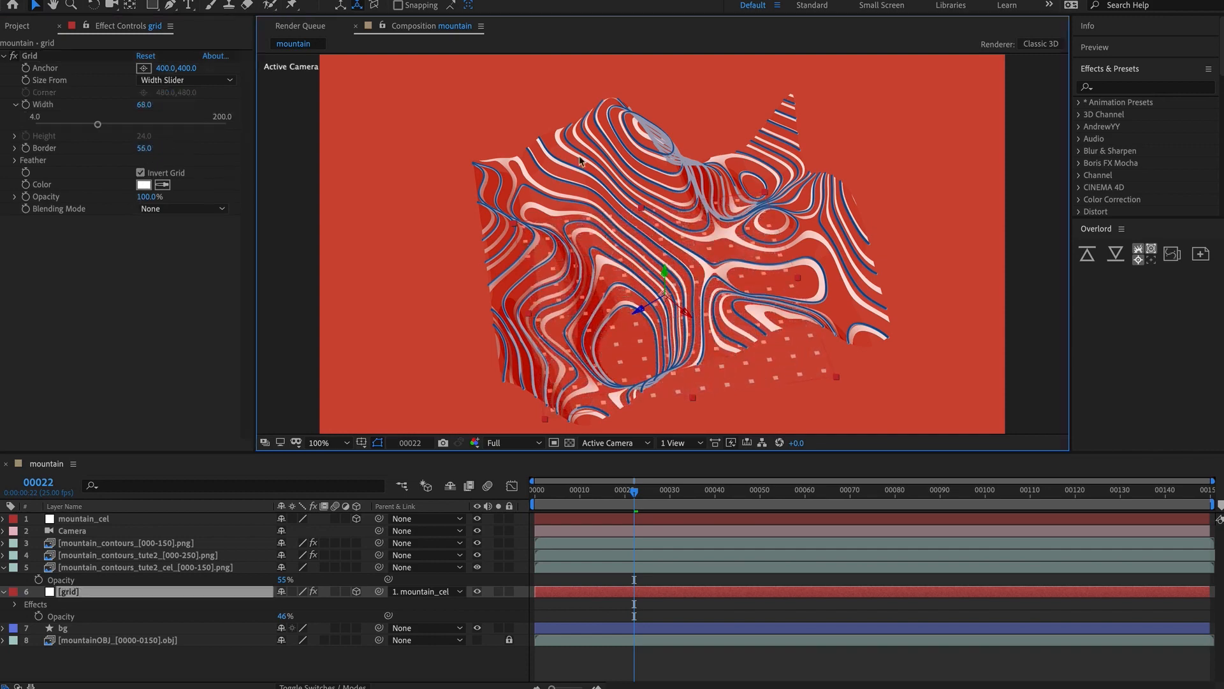
Switch to local axes, shift the grid layer along its Z axis and lower its opacity to 17%.
click(341, 6)
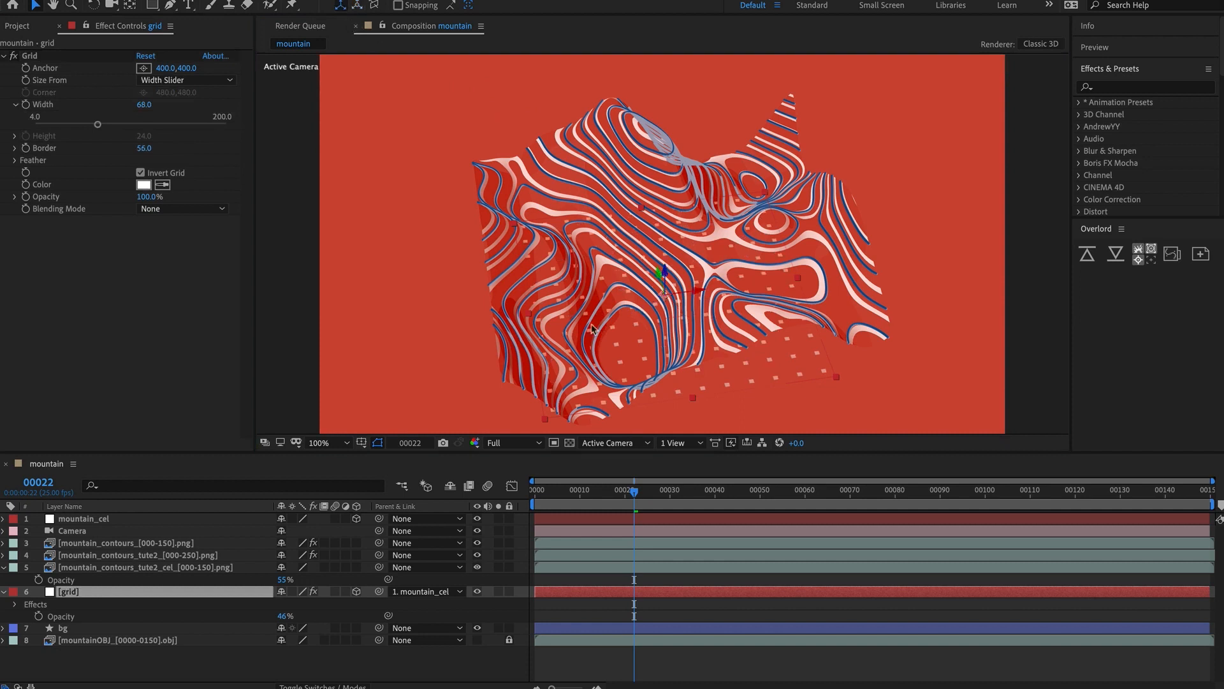
mouse_move(665, 275)
mouse_down()
mouse_move(662, 265)
mouse_move(667, 318)
mouse_move(656, 319)
mouse_move(659, 254)
mouse_up()
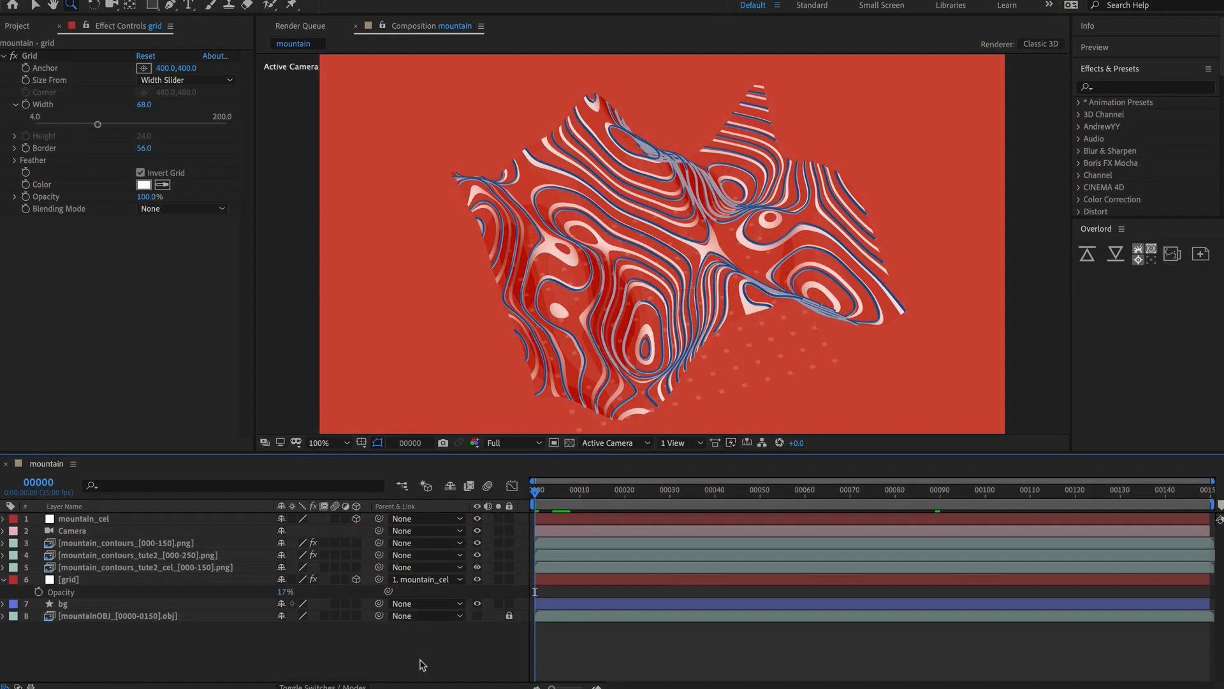
Create a white solid named e3d at composition size, 1920 by 1080 px.
key(super+y)
text(e3d)
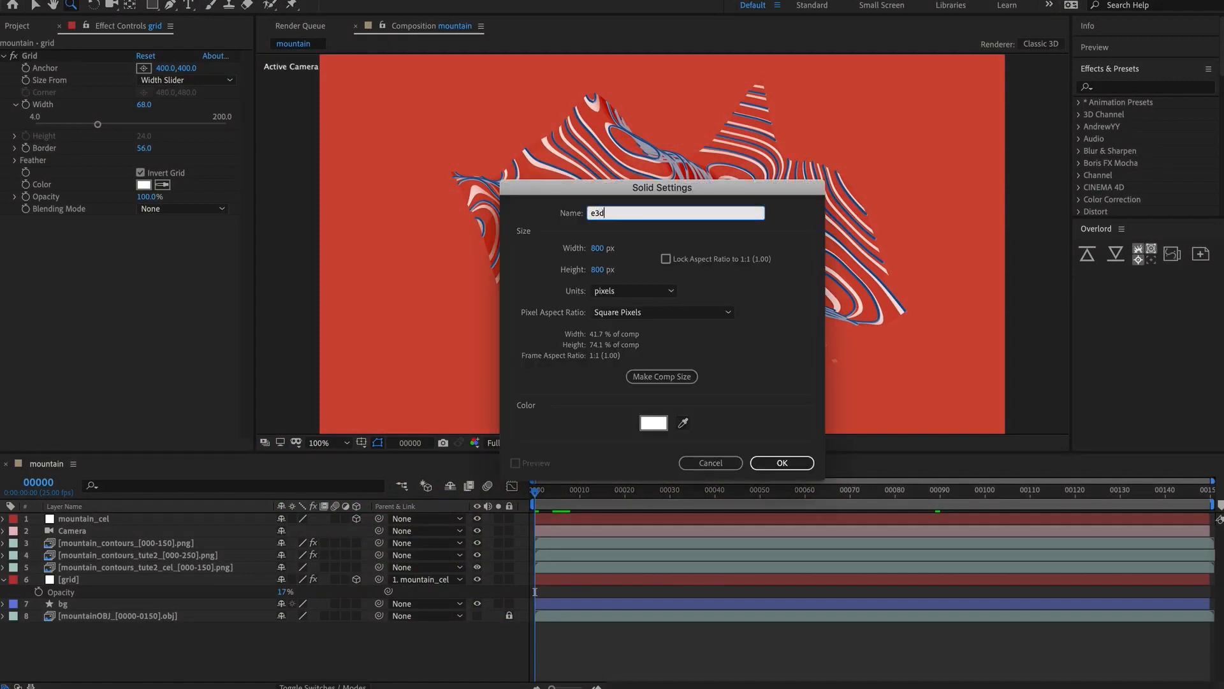
click(655, 376)
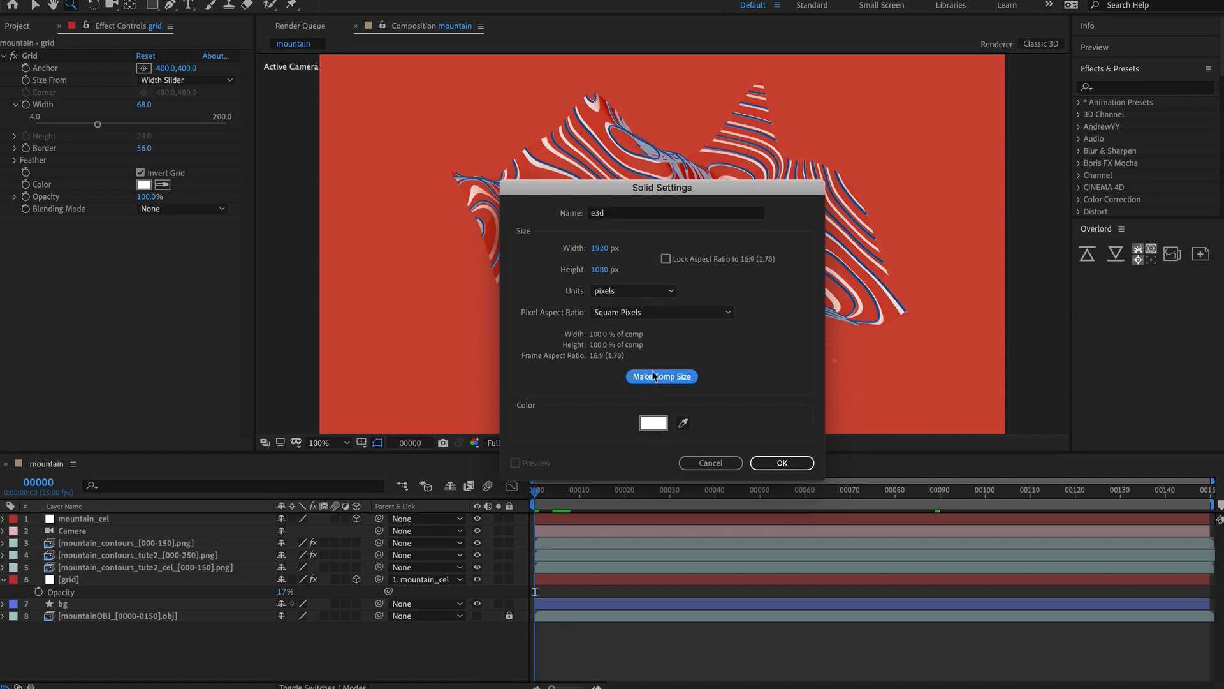
click(782, 462)
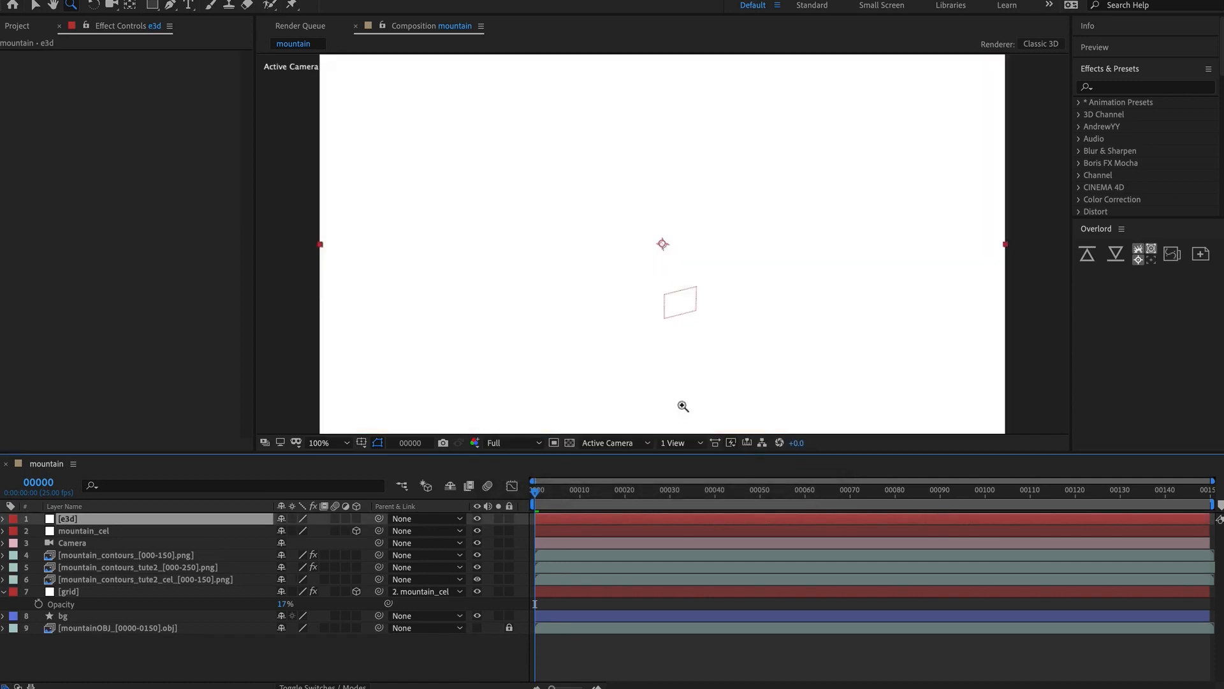
Apply the Element effect to the e3d layer and open its scene setup.
key(ctrl+space)
text(e)
key(Return)
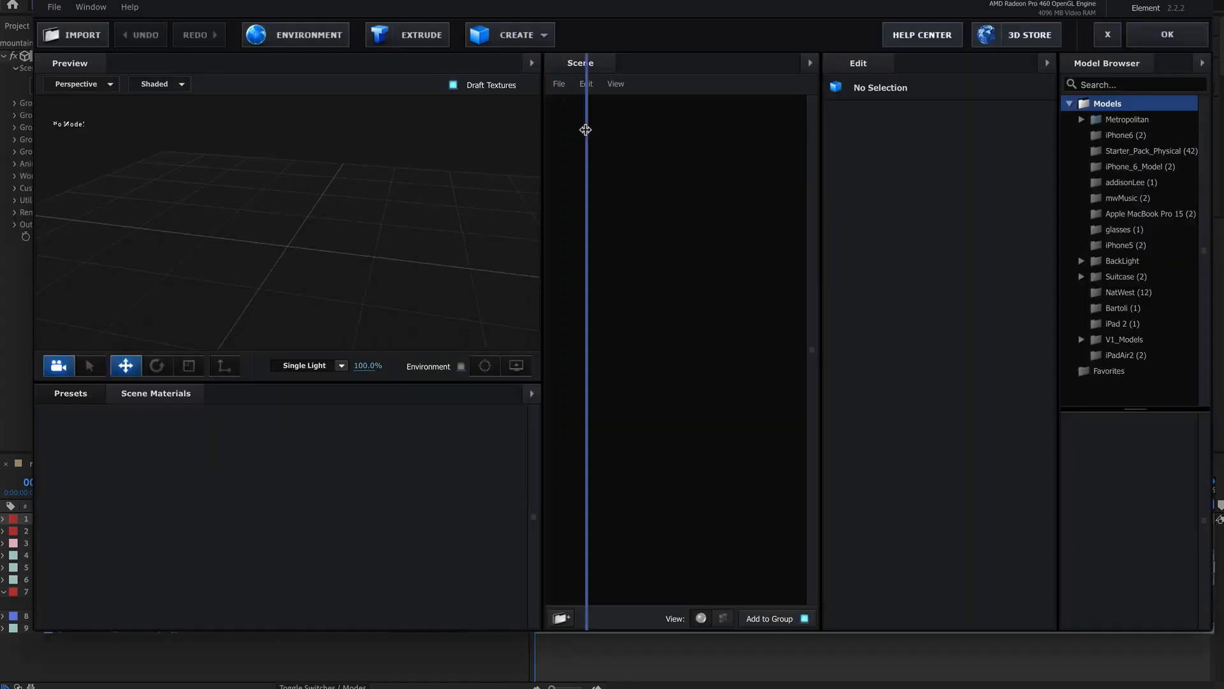
drag(459, 216, 359, 232)
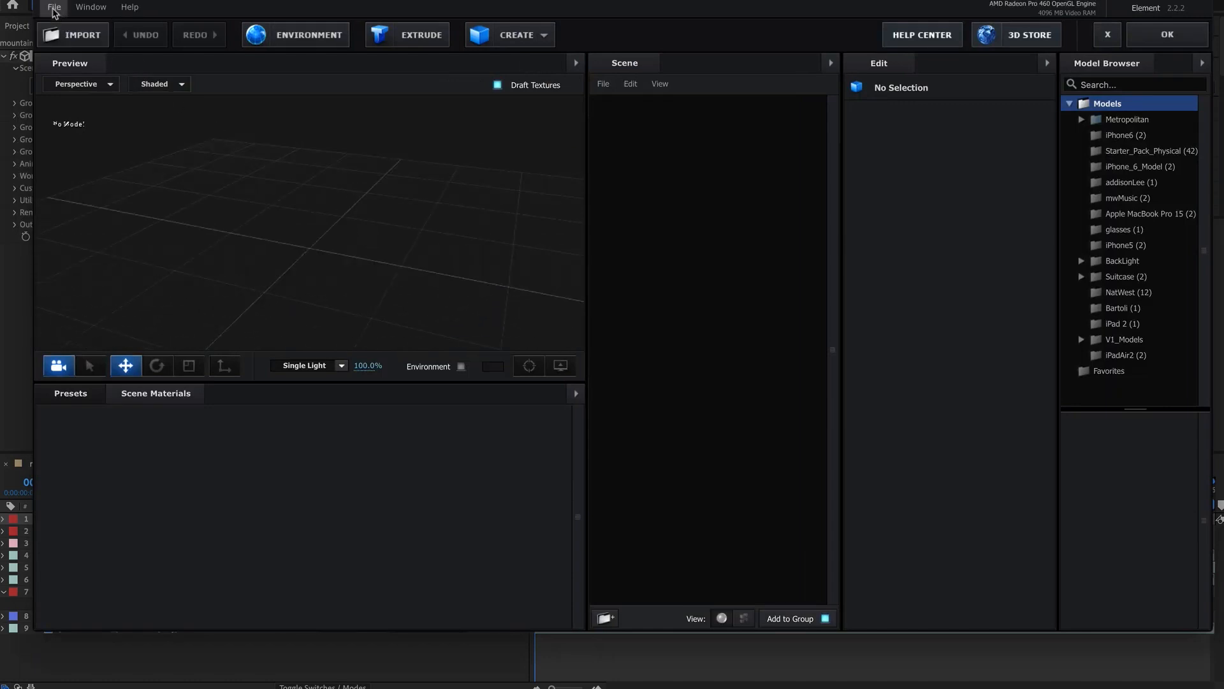
Import the 3D sequence starting at mountainOBJ_0000.obj with Force Alignment set to From Model.
click(54, 9)
mouse_move(91, 29)
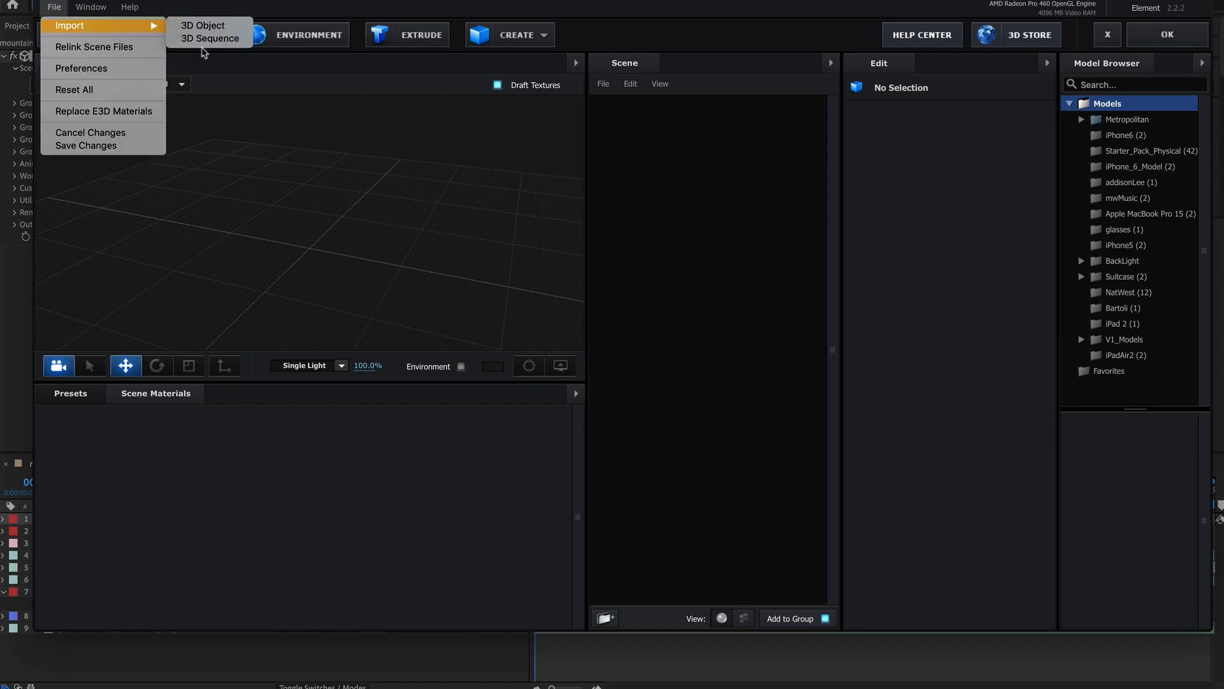
click(231, 44)
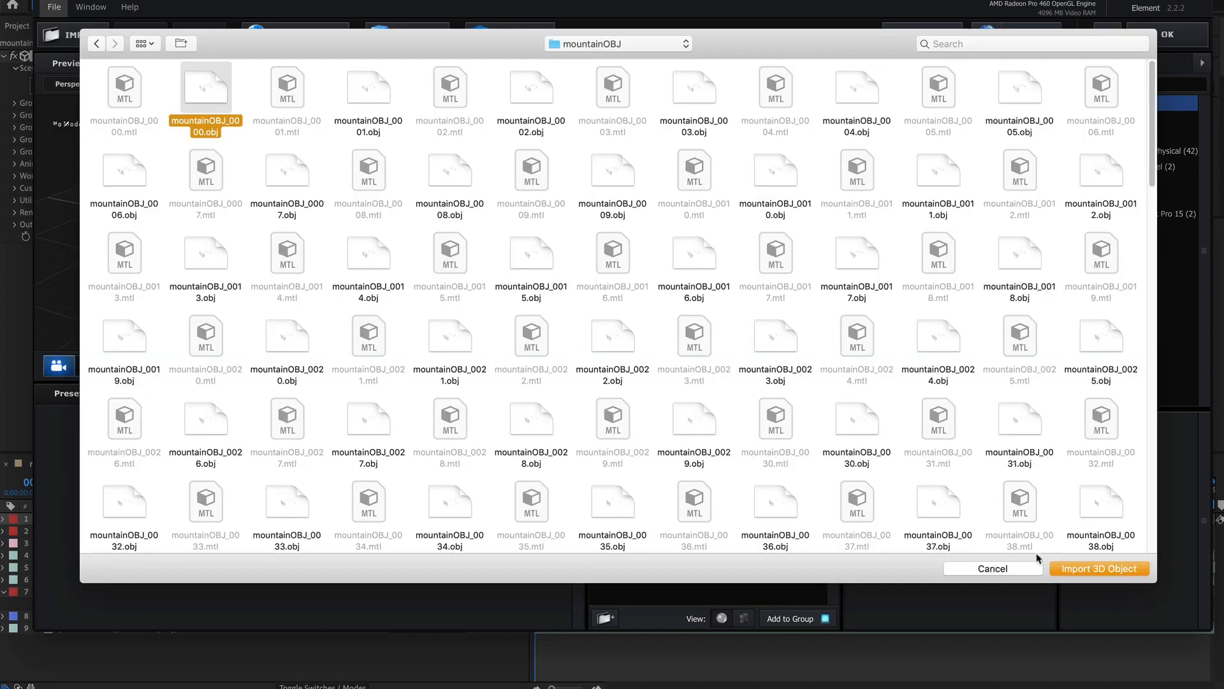
click(1076, 568)
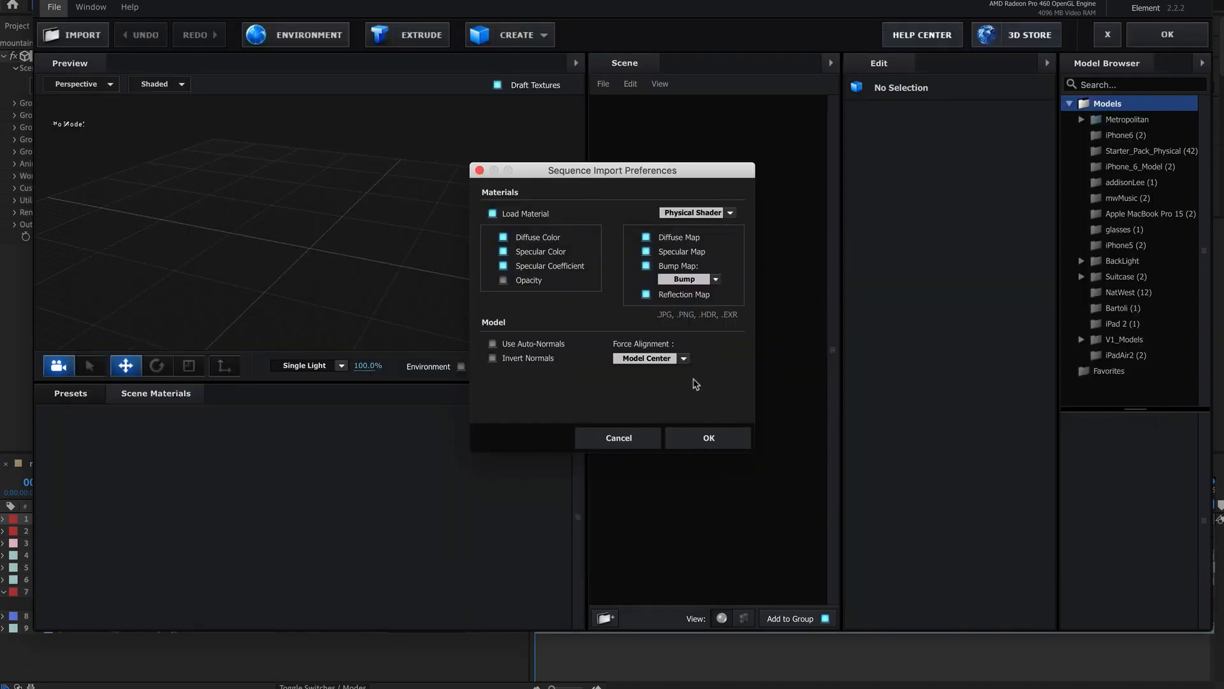
click(682, 357)
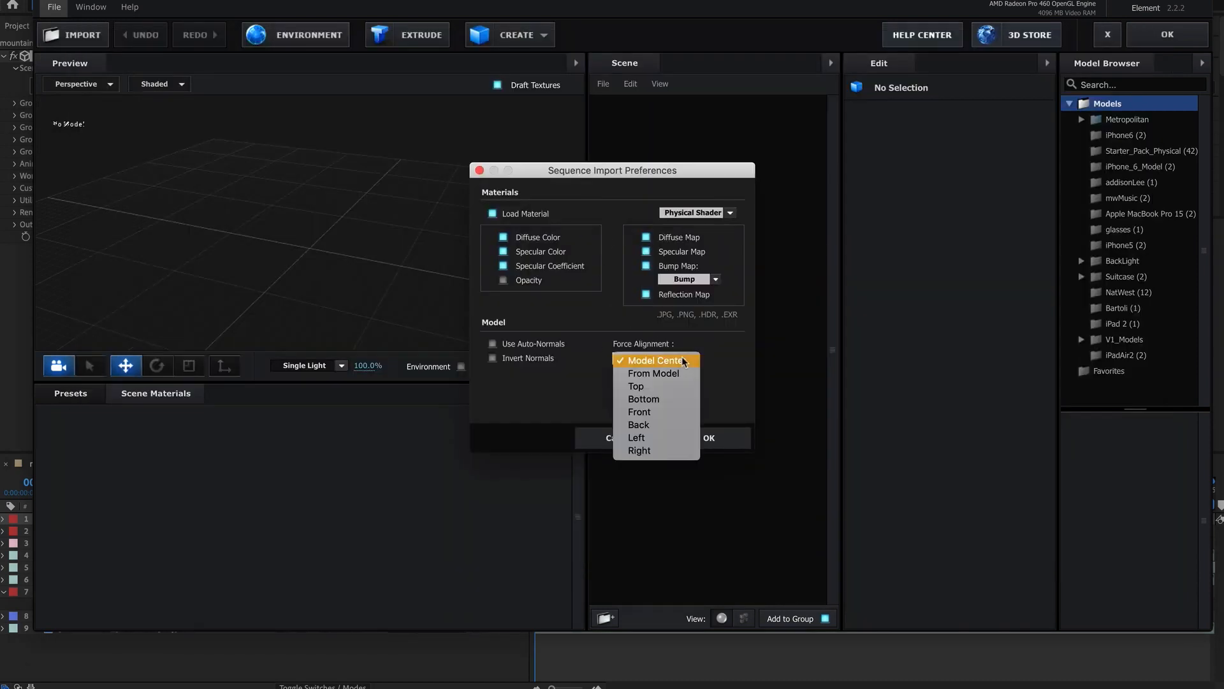
click(652, 375)
click(706, 438)
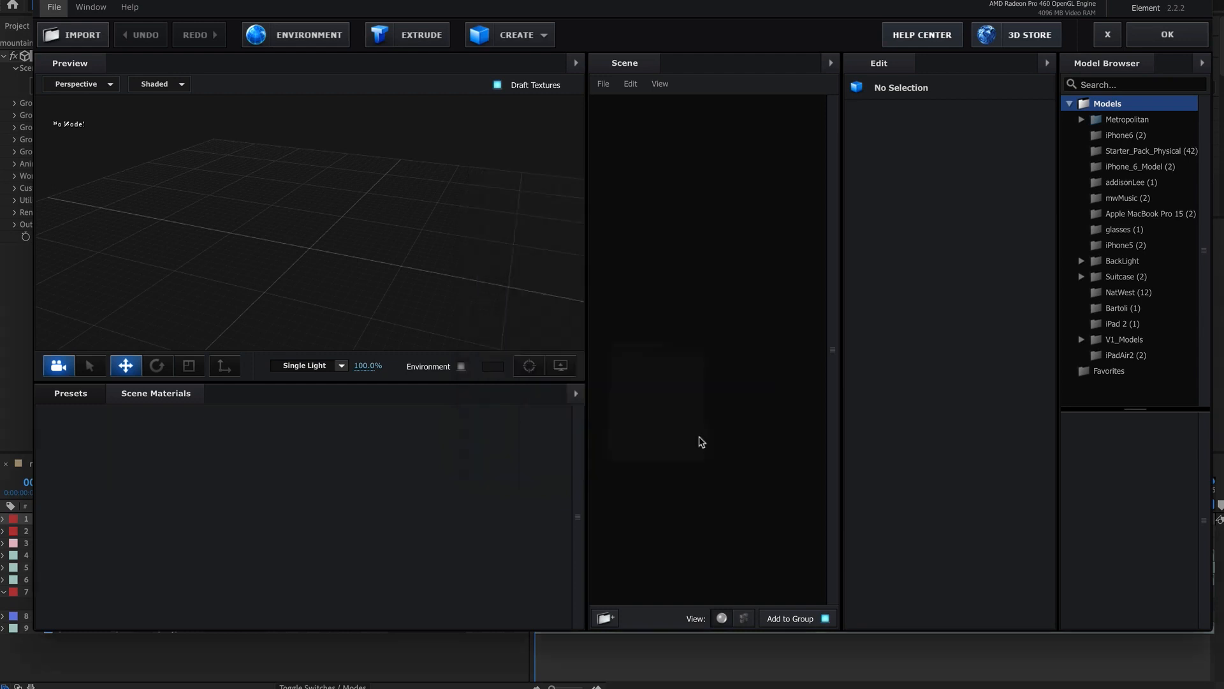
Try Normalize Size on the imported mountain model, switch it back off and inspect the model in the preview.
scroll(446, 229, up, 5)
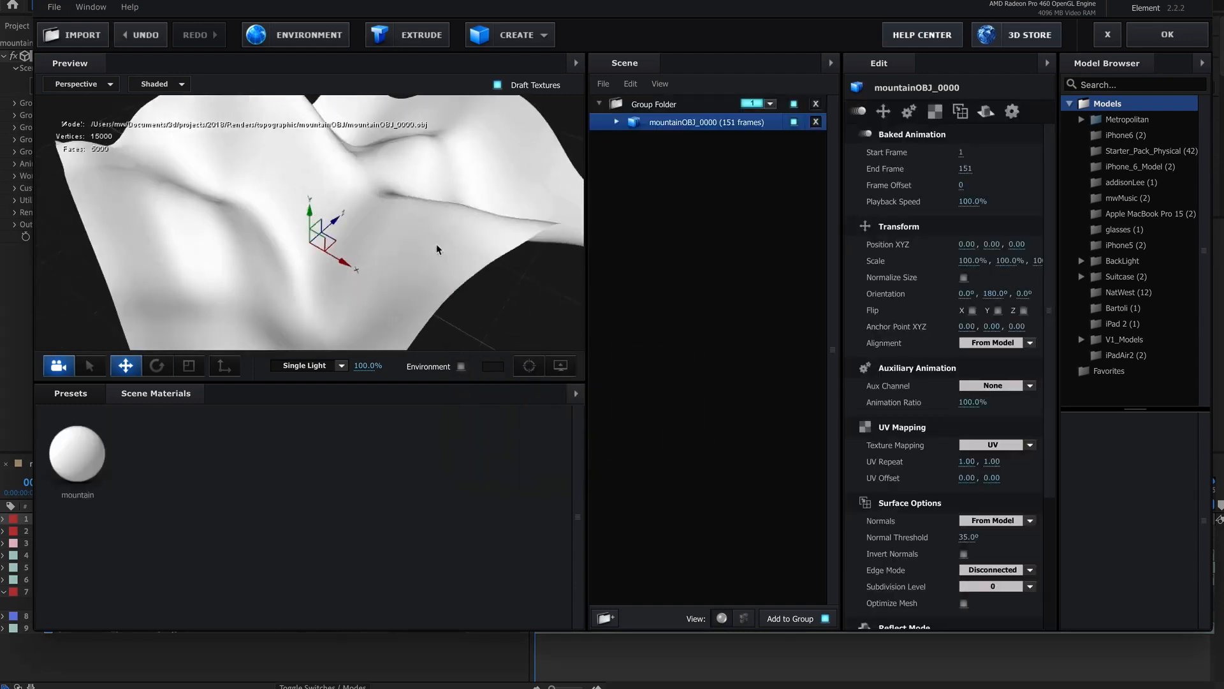
scroll(439, 249, up, 3)
scroll(441, 251, down, 5)
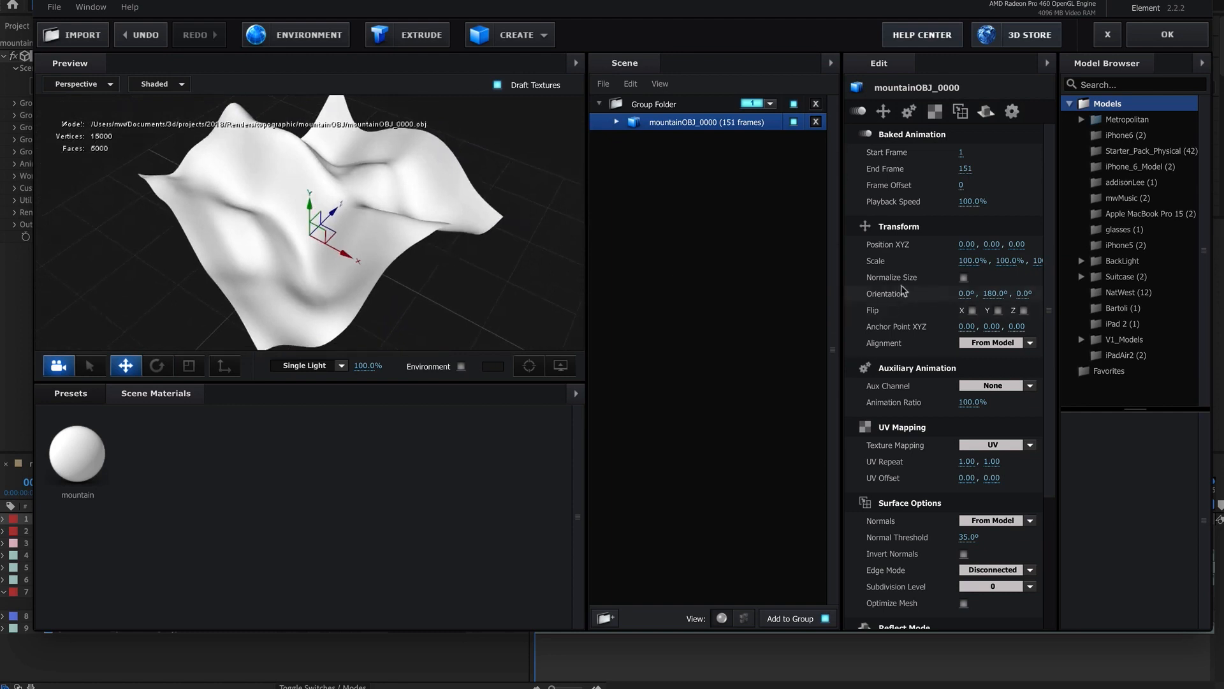
click(963, 278)
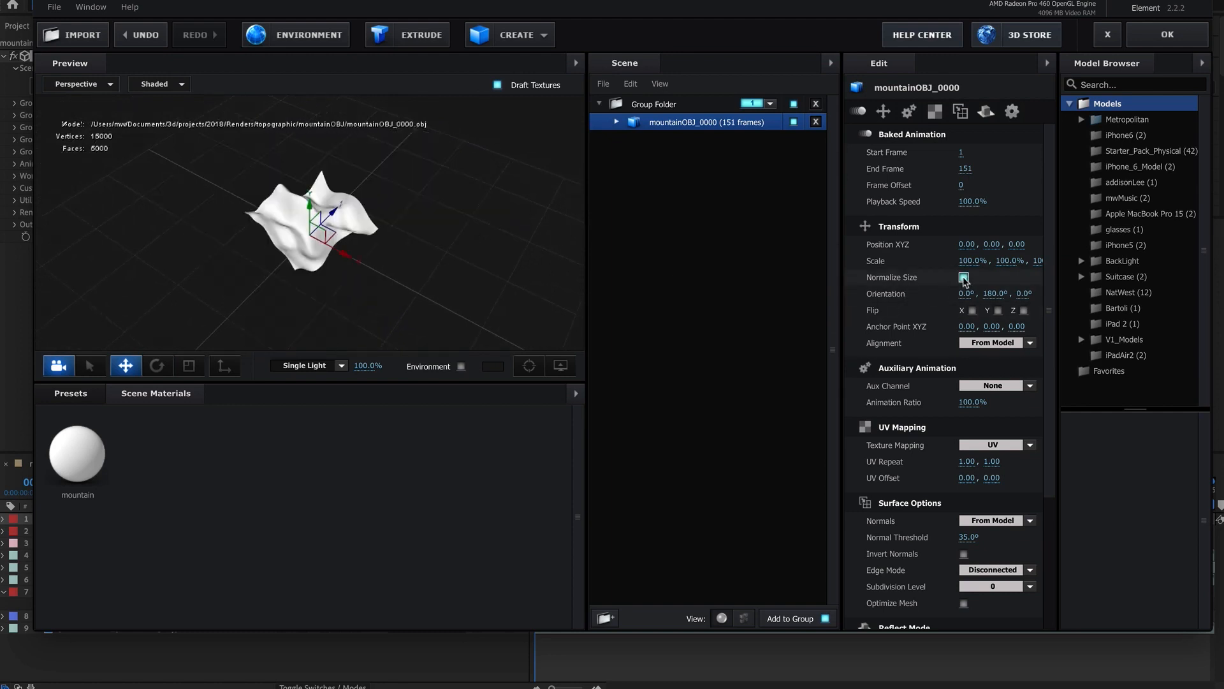
click(963, 278)
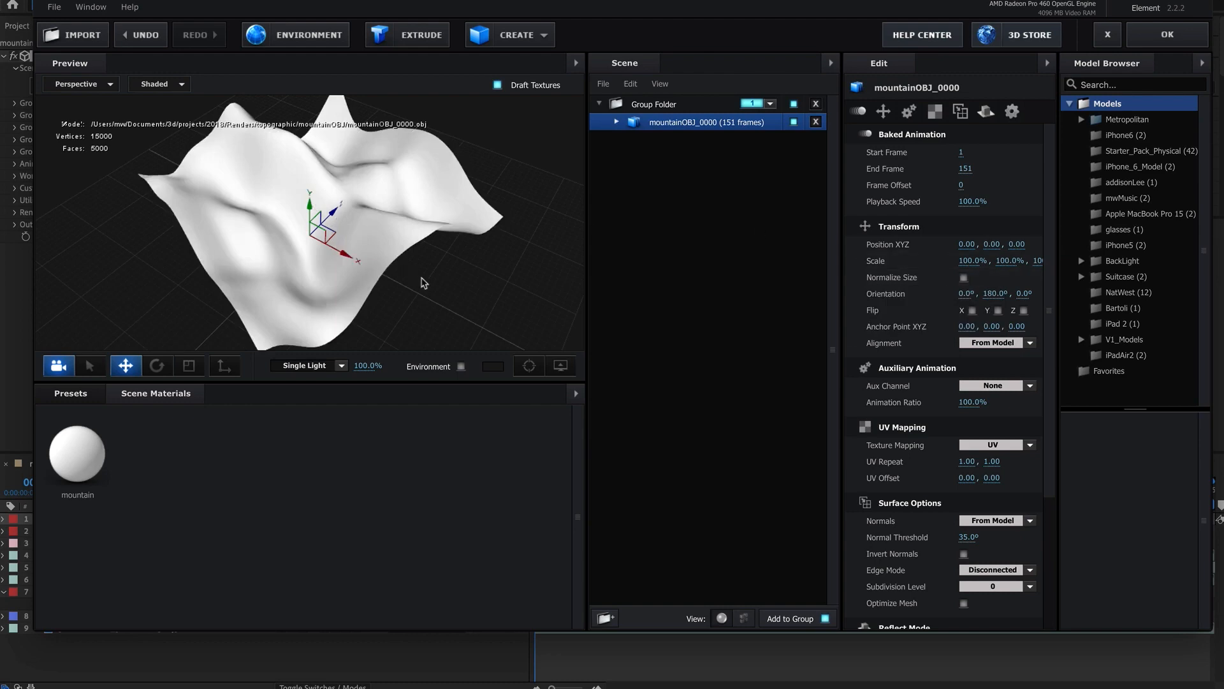
drag(393, 255, 432, 269)
Show the preview in Wireframe mode and enable the Wireframe option on the mountain material.
click(160, 83)
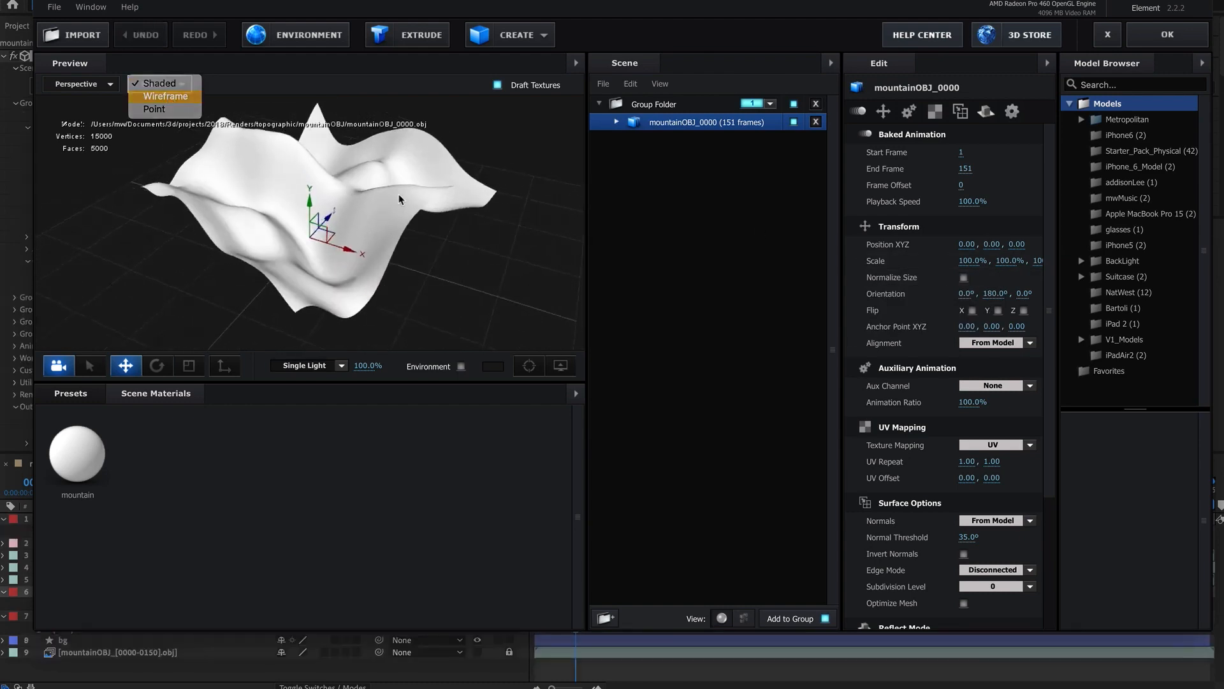
click(159, 97)
click(616, 121)
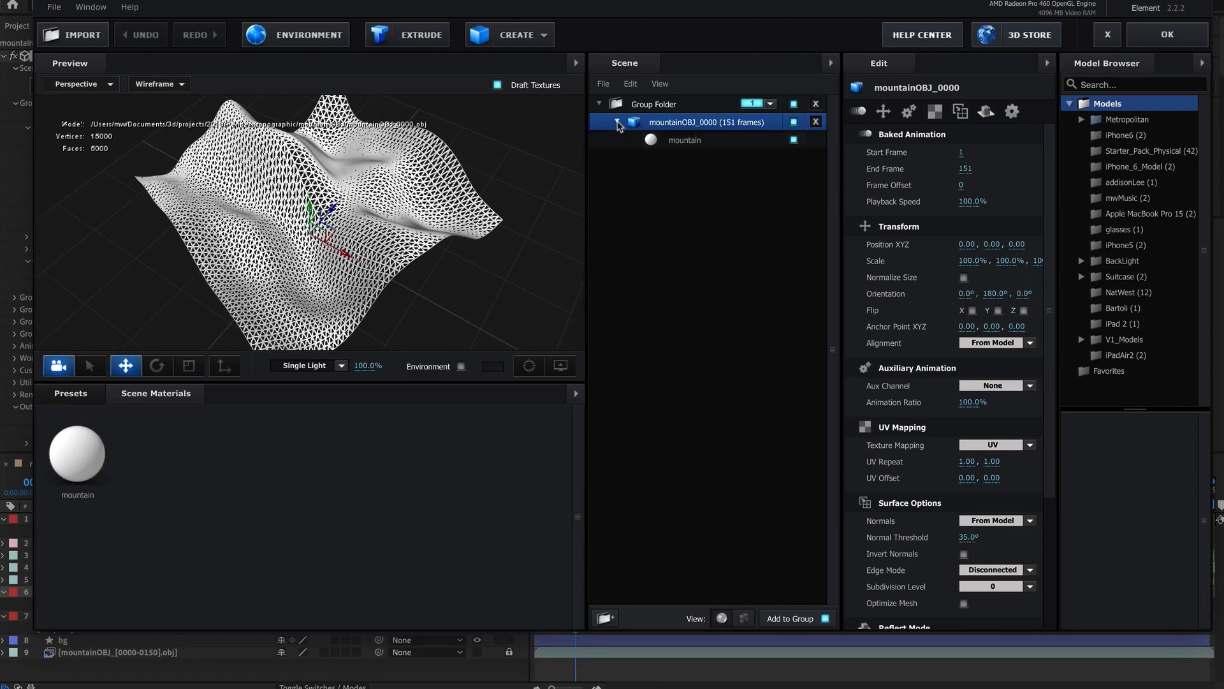
click(679, 141)
scroll(934, 322, down, 10)
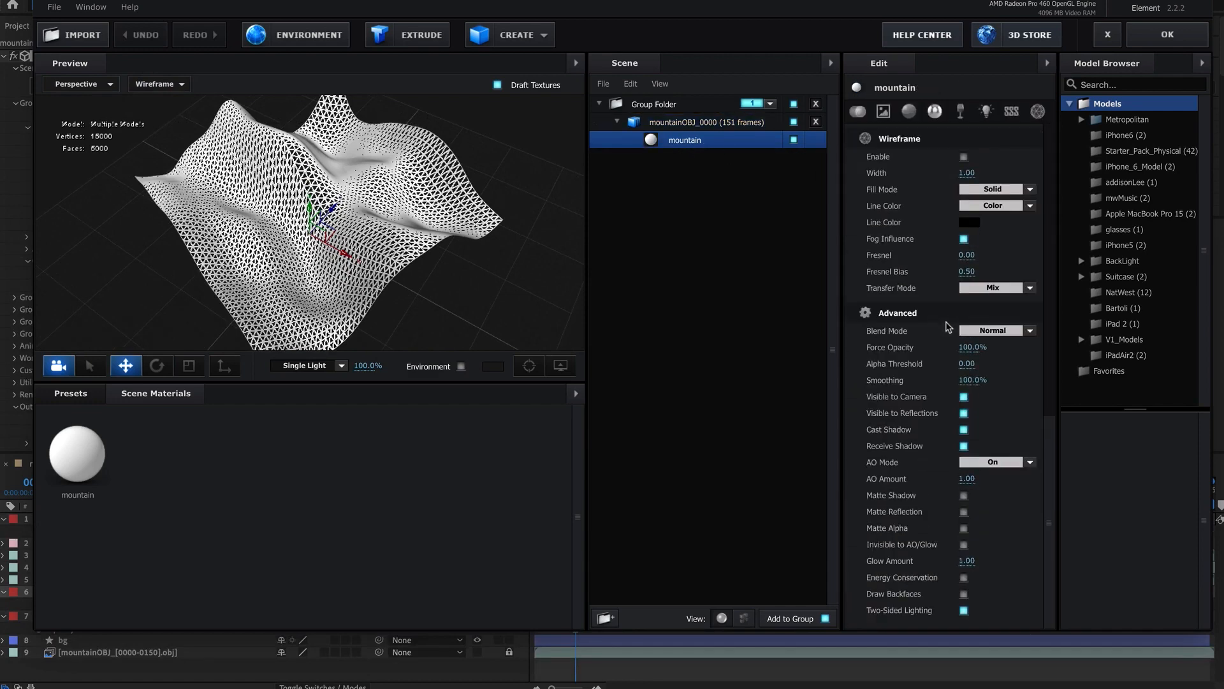
click(963, 156)
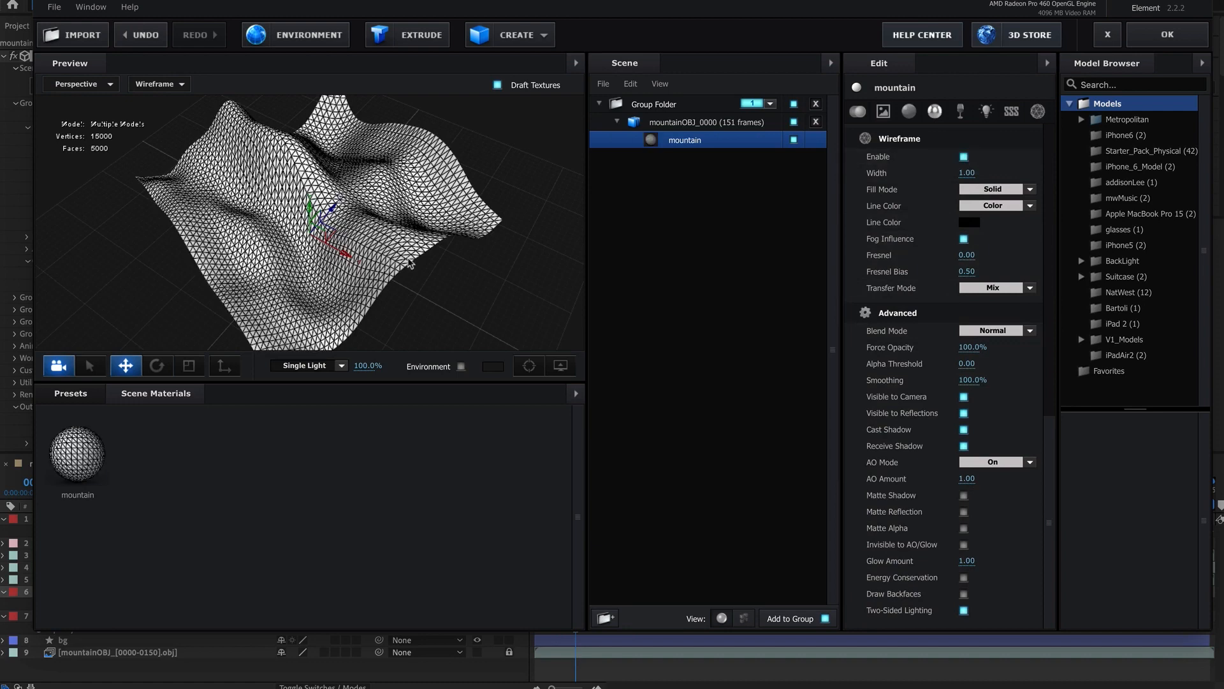
Close the Element scene setup and reveal the e3d effect's Group 1 settings and the mountain_cel layer's Position.
click(1108, 34)
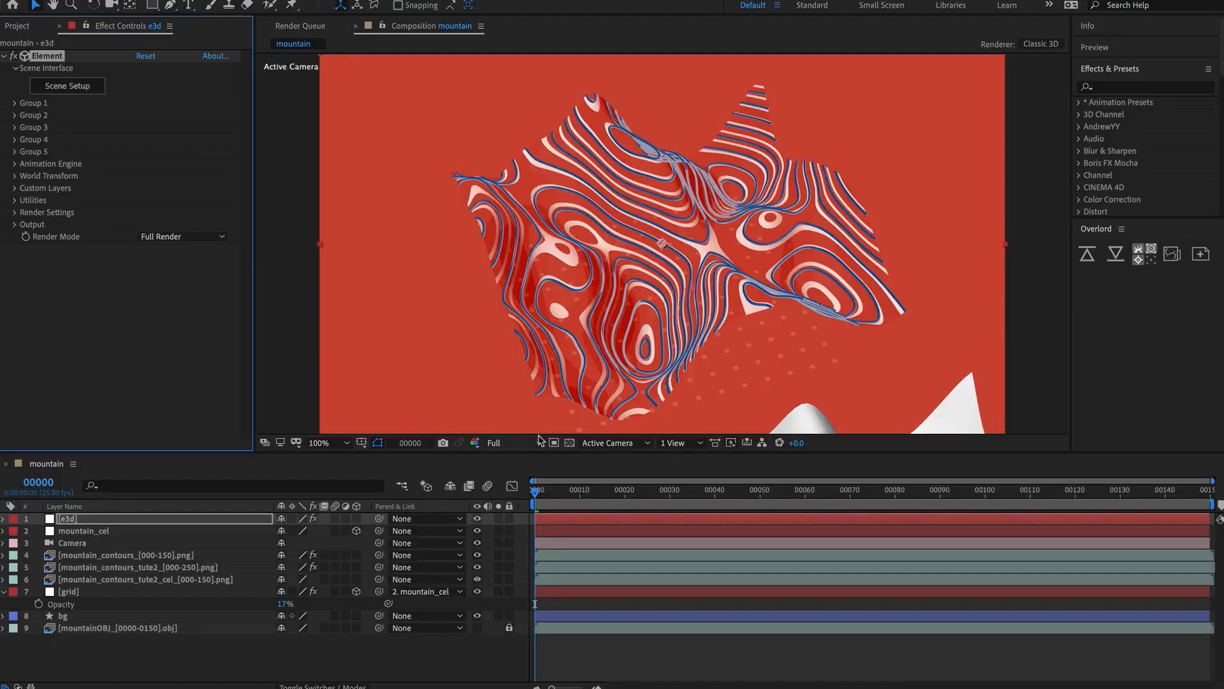
click(64, 518)
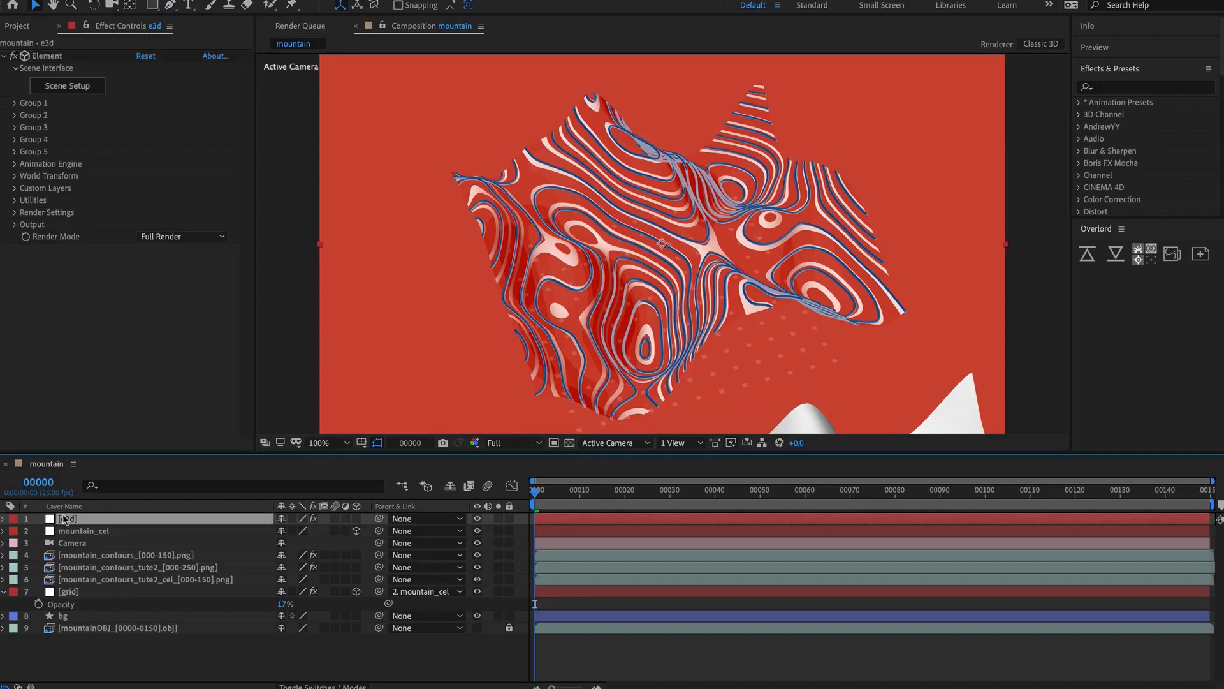
click(12, 104)
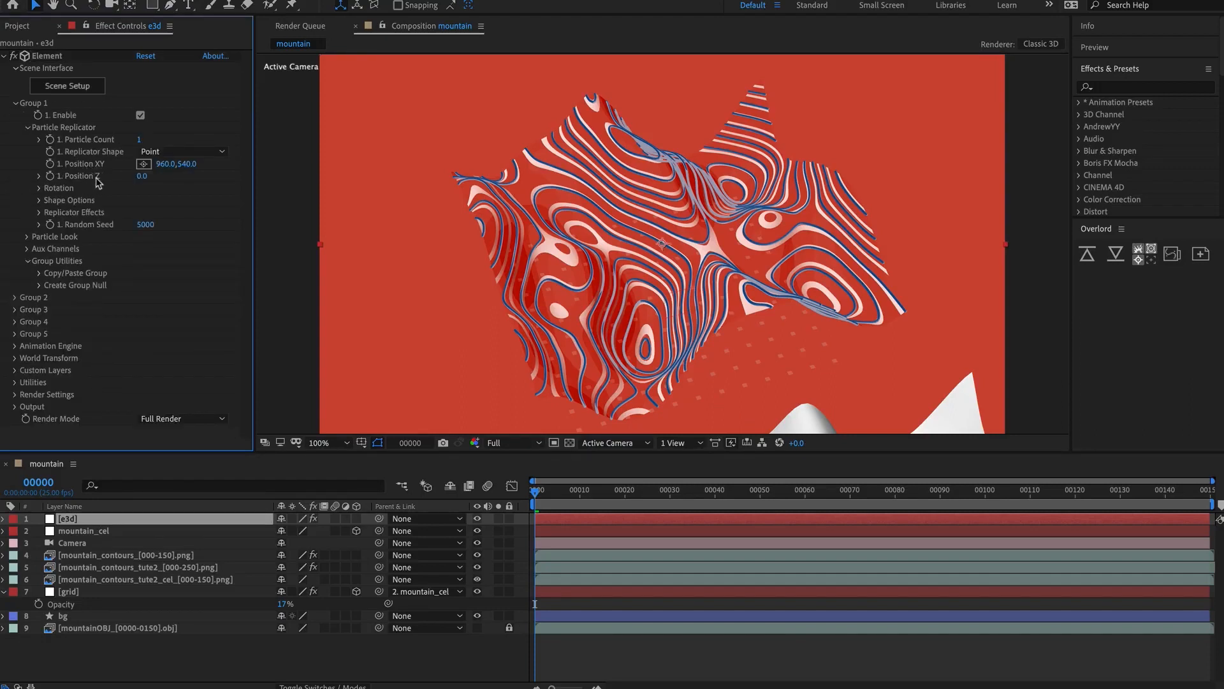
click(99, 532)
key(p)
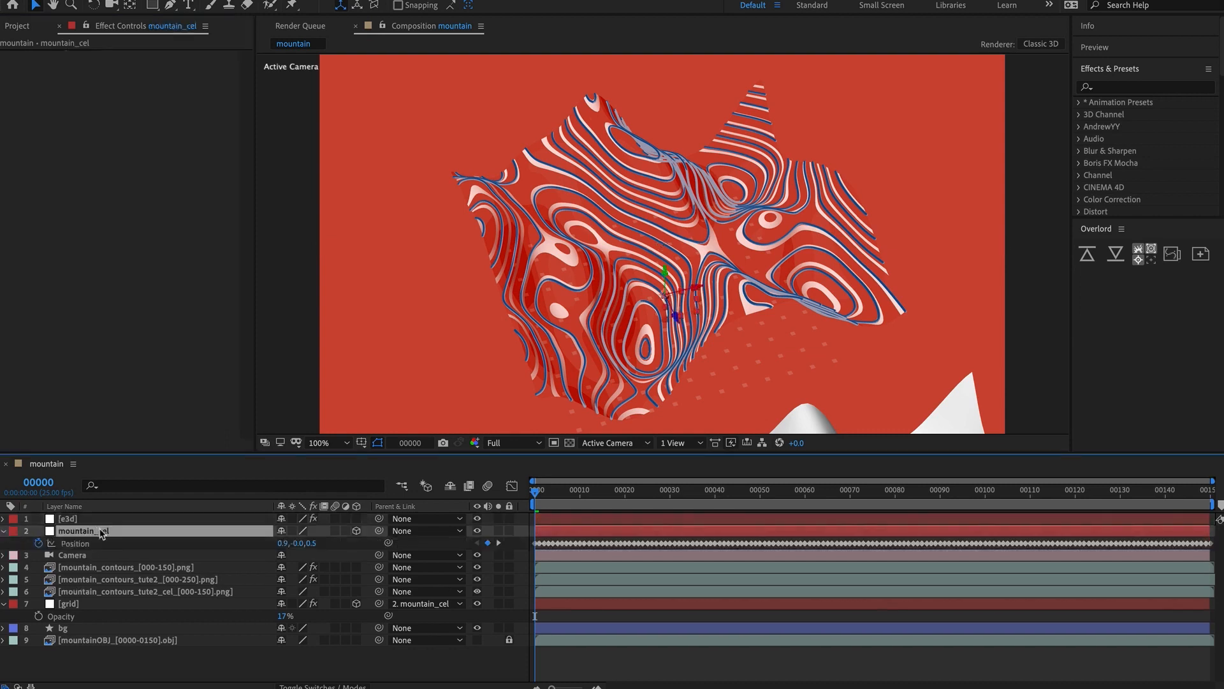
Add expressions to Group 1's Position XY and Position Z on the e3d layer and display only those two properties.
click(70, 519)
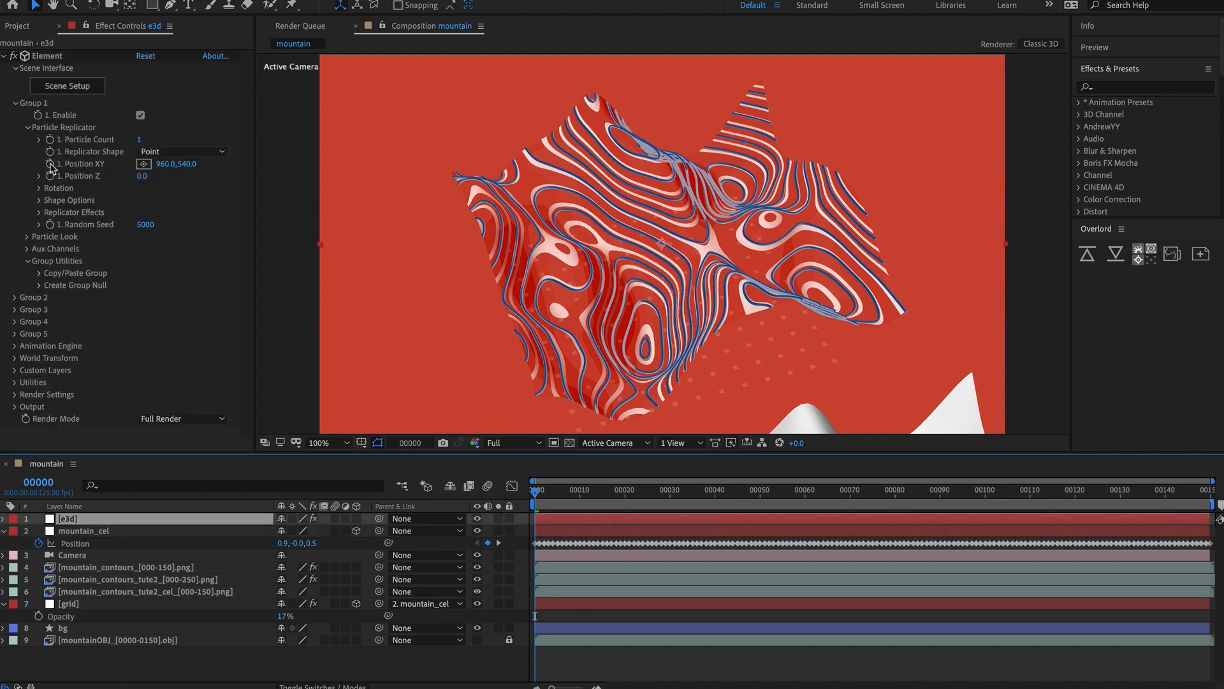
alt+click(50, 164)
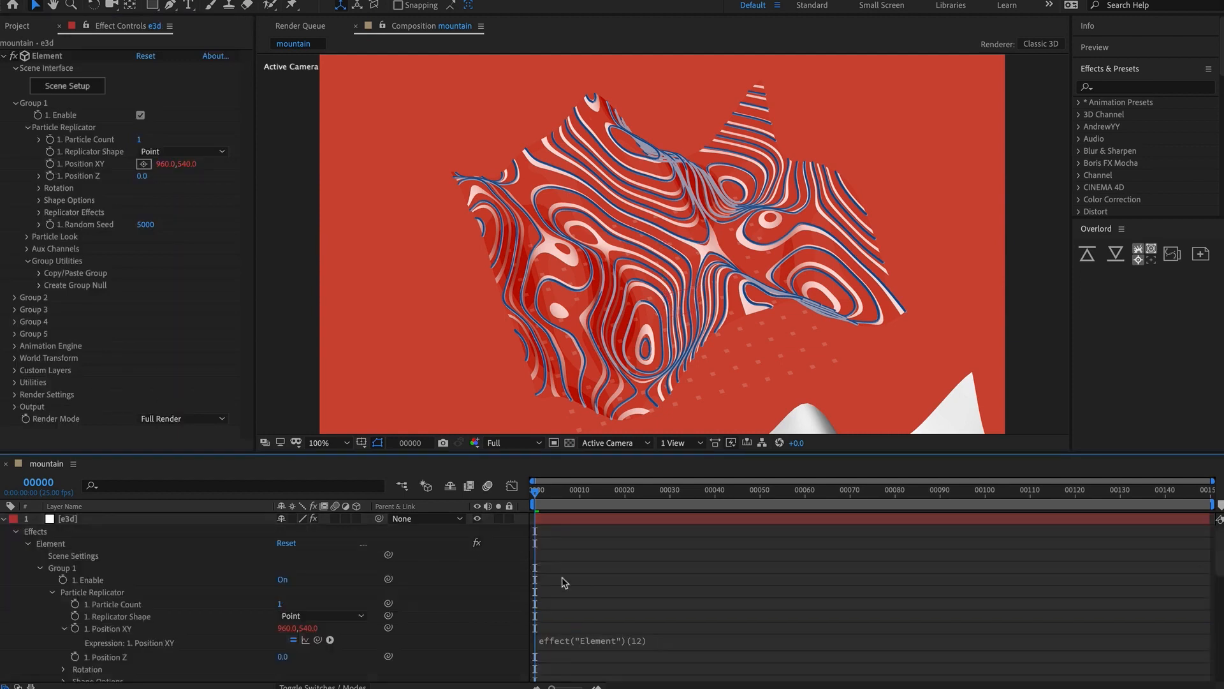
alt+click(49, 176)
click(69, 519)
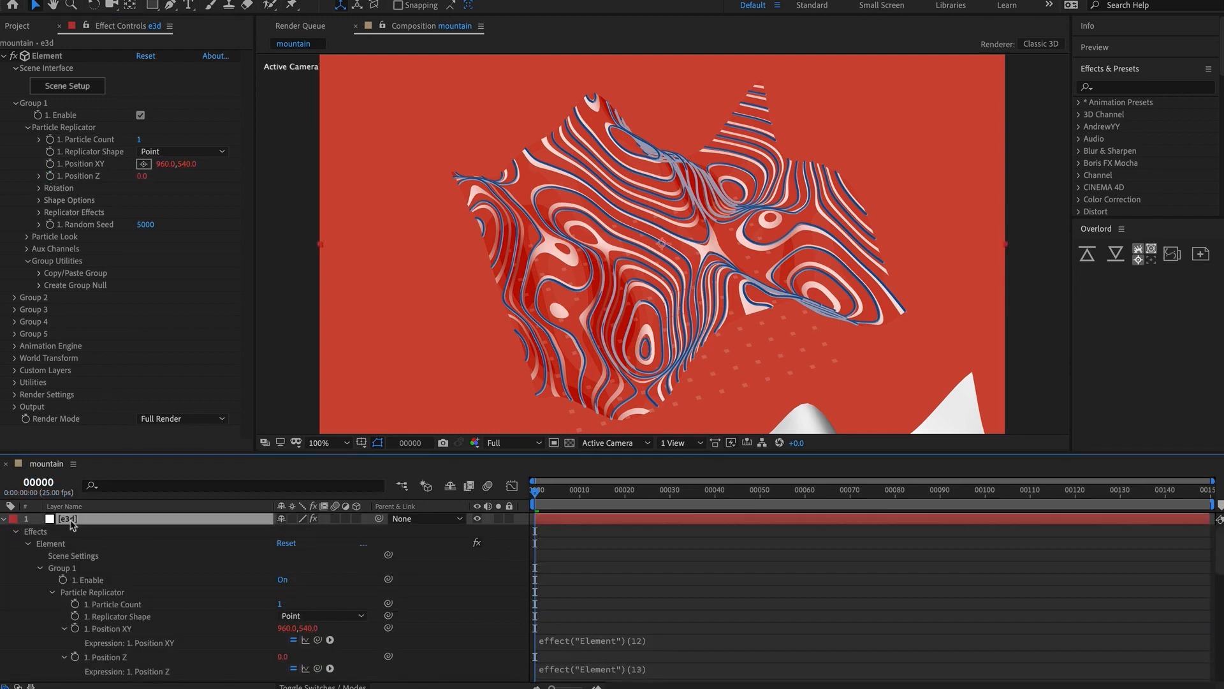
key(u)
key(u)
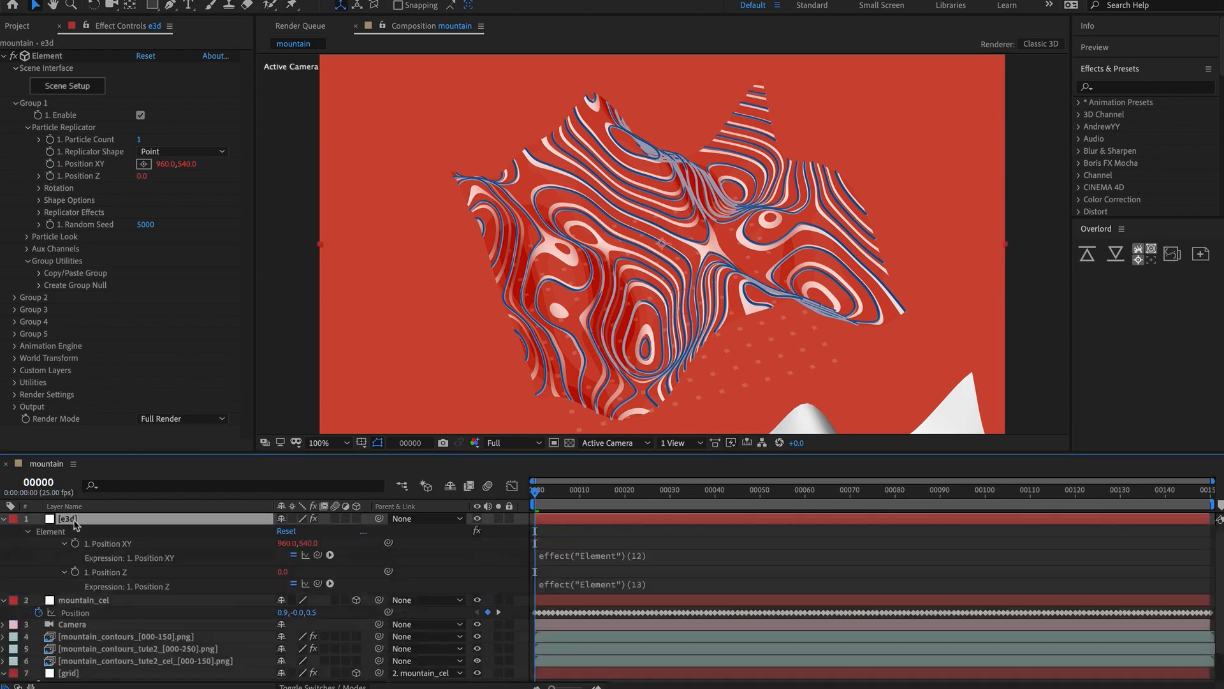
Link the Element Position XY expression to mountain_cel's position and the Position Z expression to its Z position.
click(565, 555)
drag(318, 555, 75, 612)
click(605, 584)
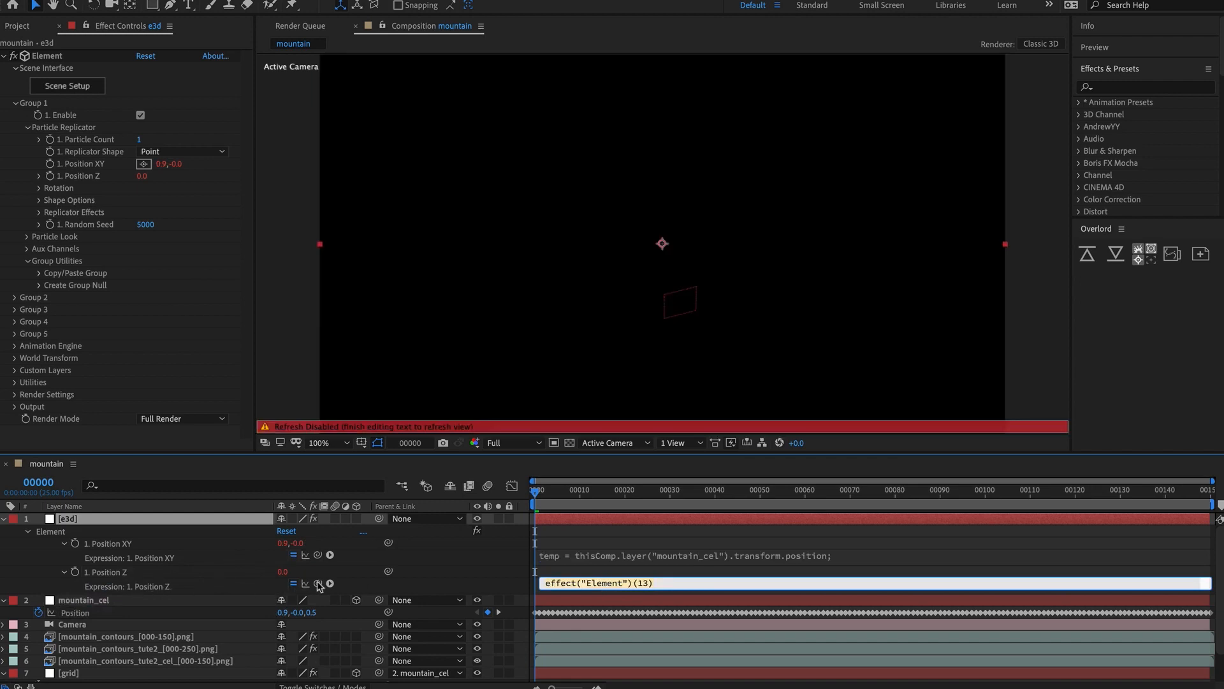
drag(319, 585, 312, 614)
key(KP_Enter)
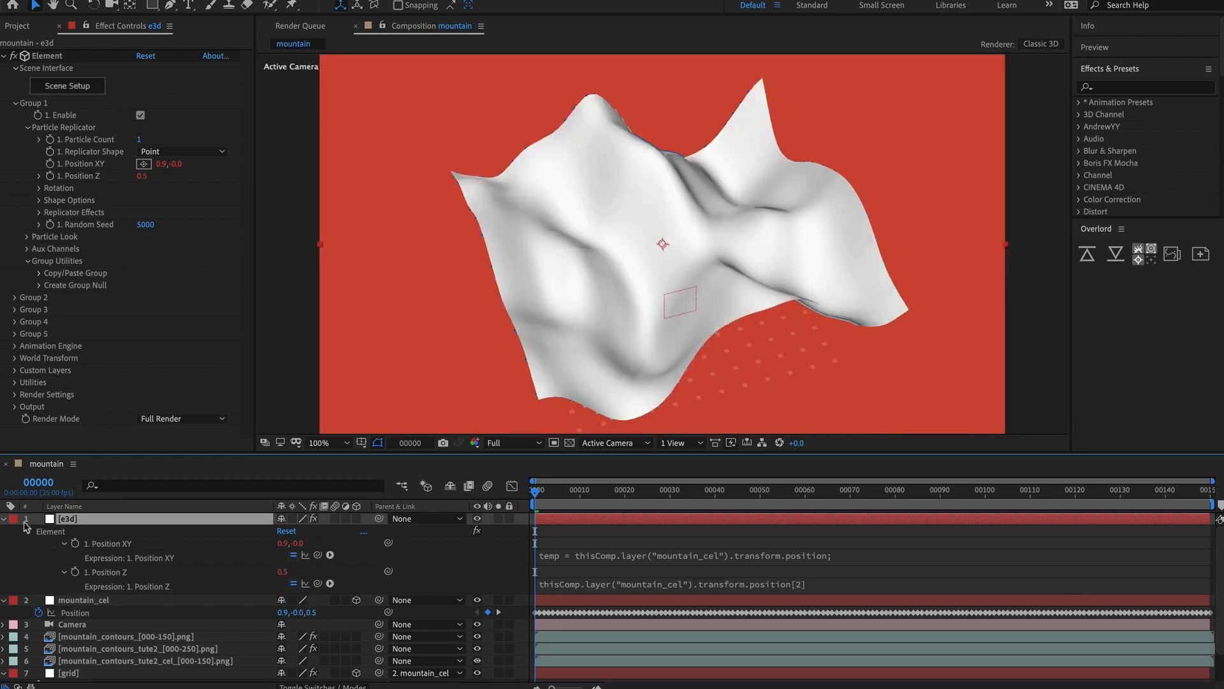
Move the e3d layer below the mountain contour layers, directly above grid, and reveal its expressions.
click(4, 520)
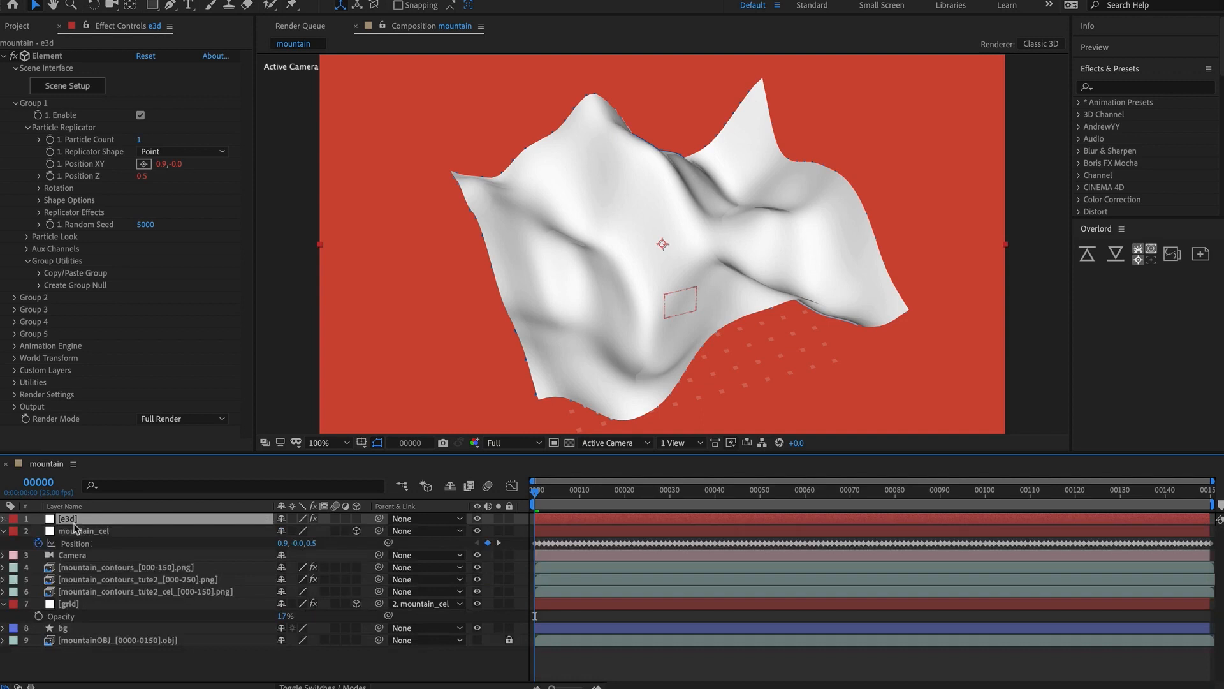
drag(70, 522, 77, 594)
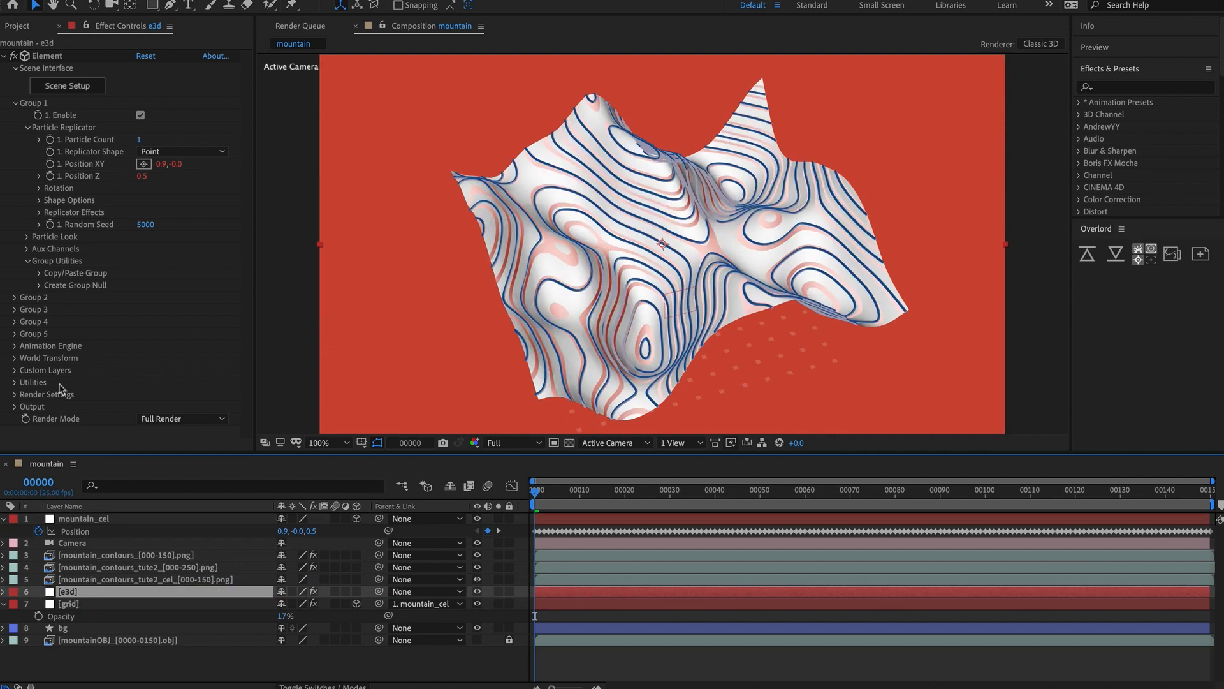
key(e)
key(e)
Set the Polygon Mode in Element's Output settings to Wireframe.
click(15, 406)
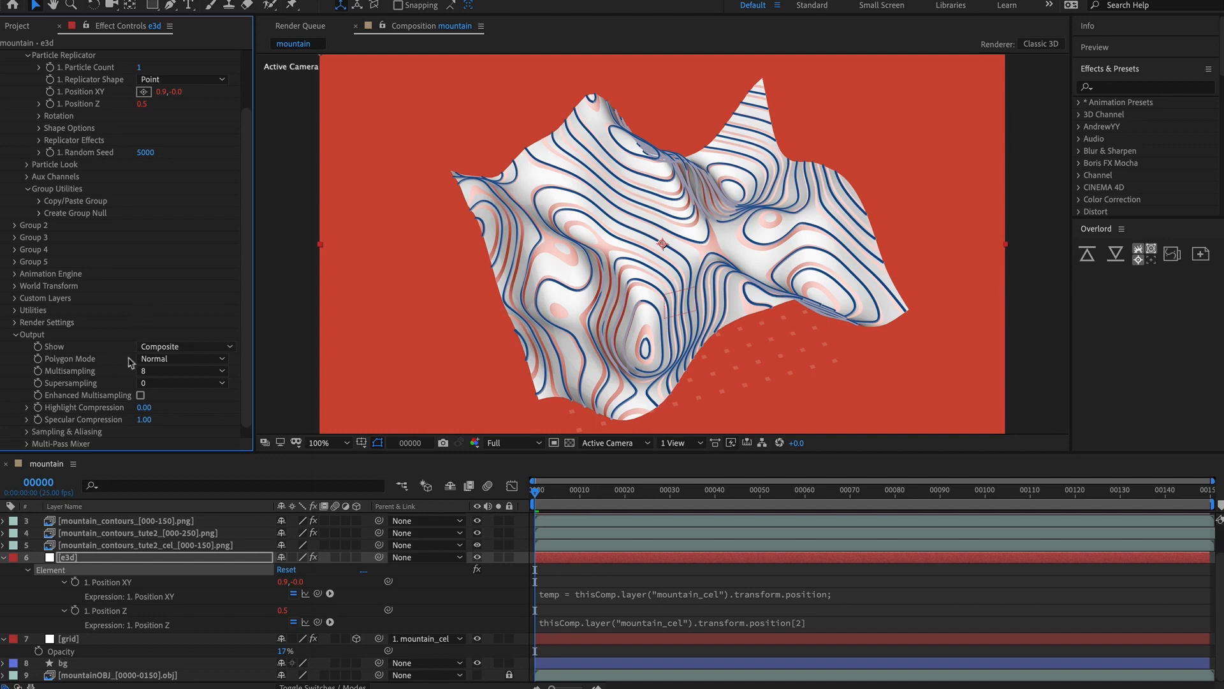
click(180, 358)
click(179, 386)
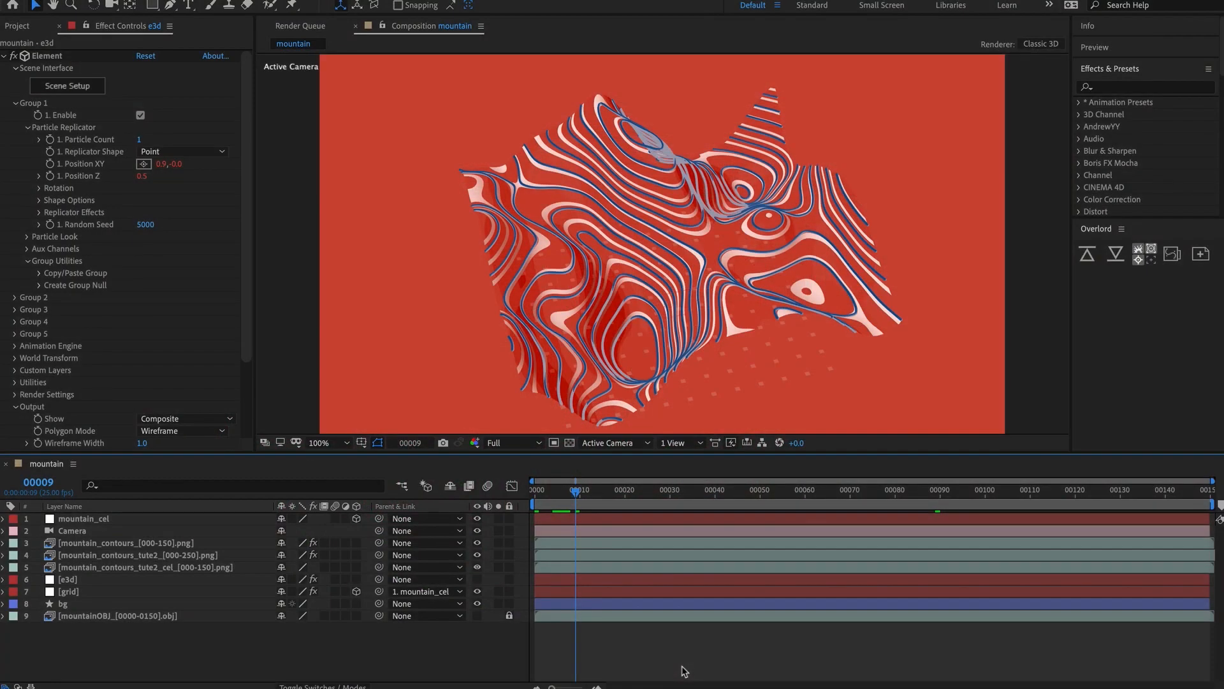
Create a white 1920 x 1080 px solid named Form and apply the Trapcode Form effect to it.
key(ctrl+y)
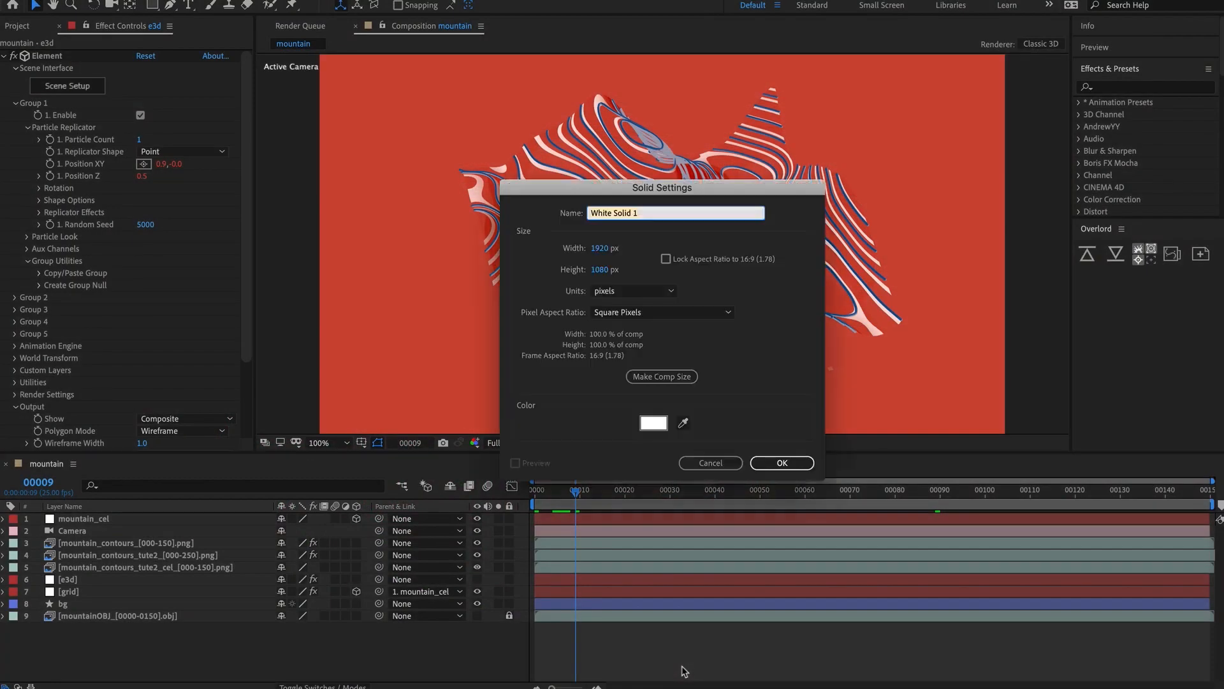
text(Form)
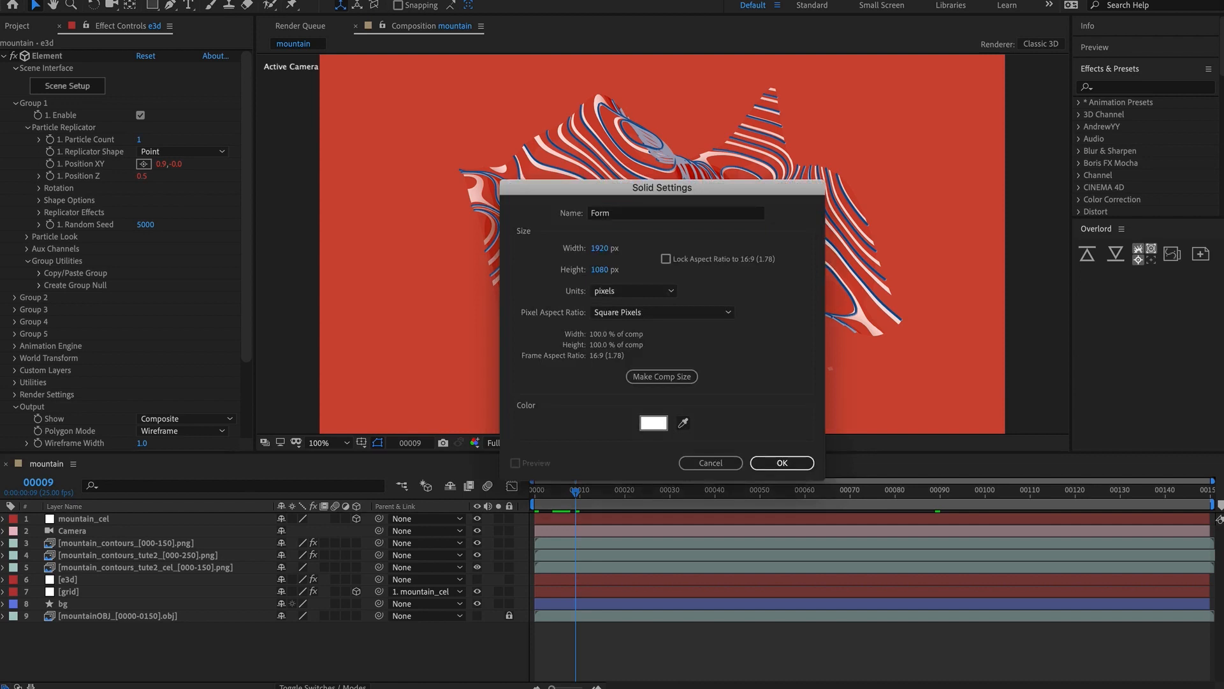
key(Return)
key(ctrl+space)
text(form)
key(Return)
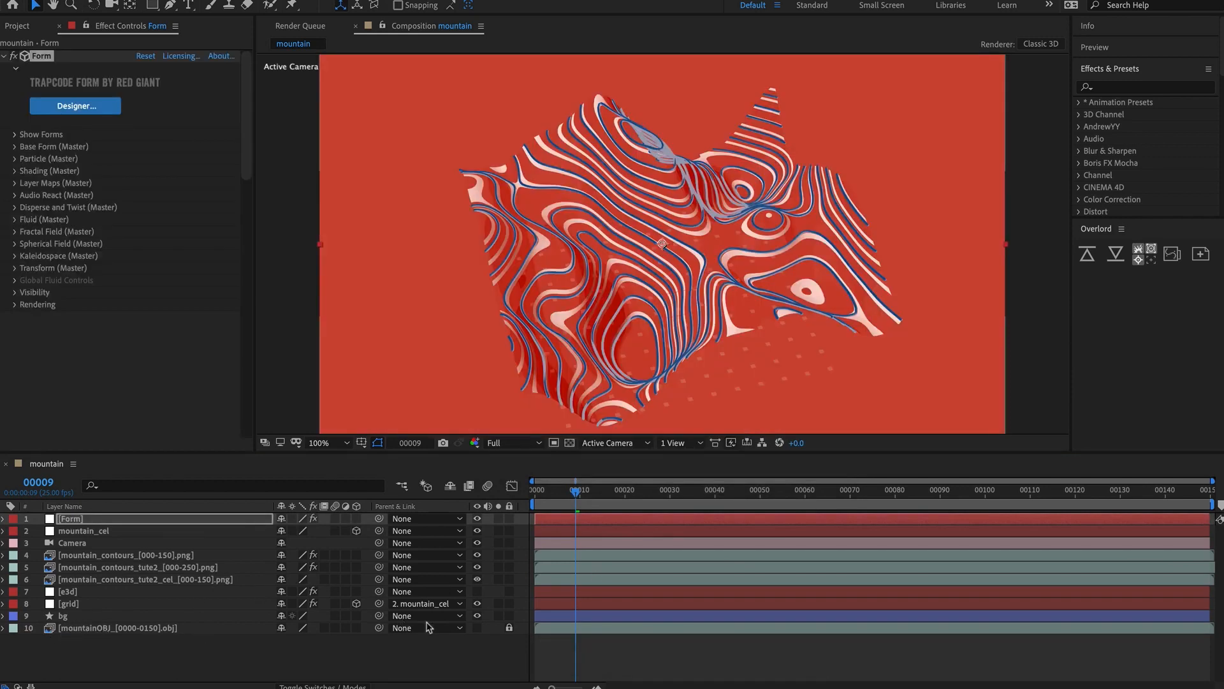
Set Form's Base Form to OBJ Model and choose the mountainOBJ_[0000-0150].obj layer as its 3D Model.
click(88, 523)
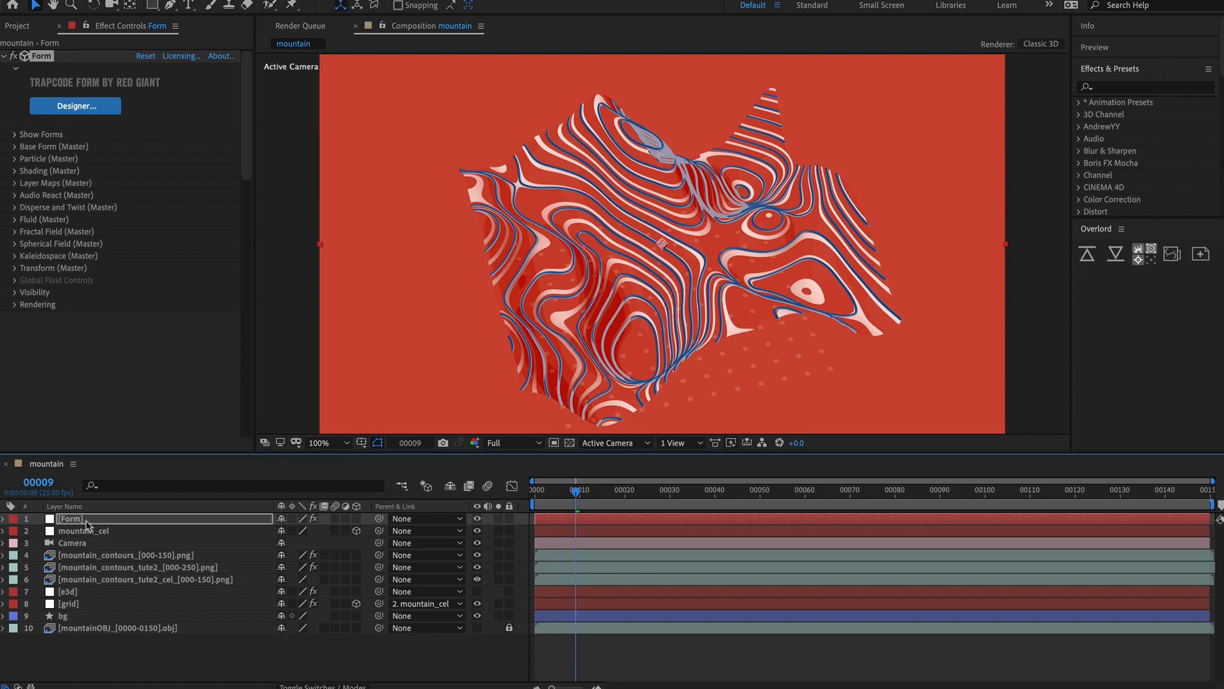
click(13, 149)
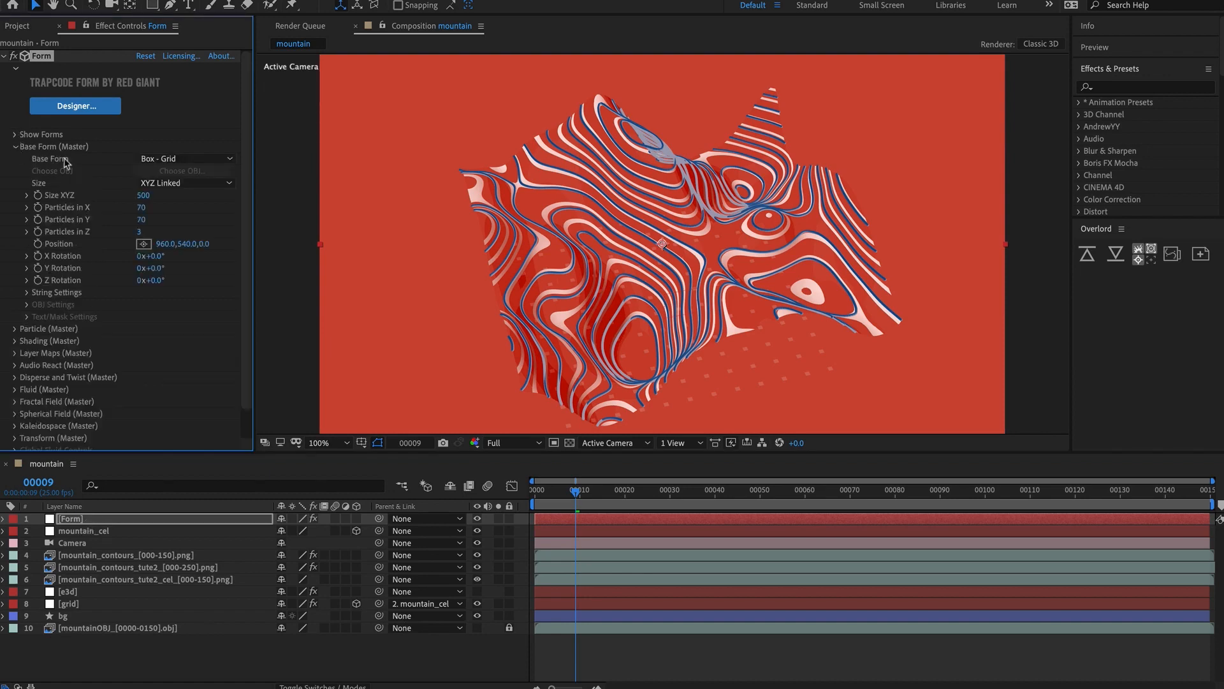
click(184, 159)
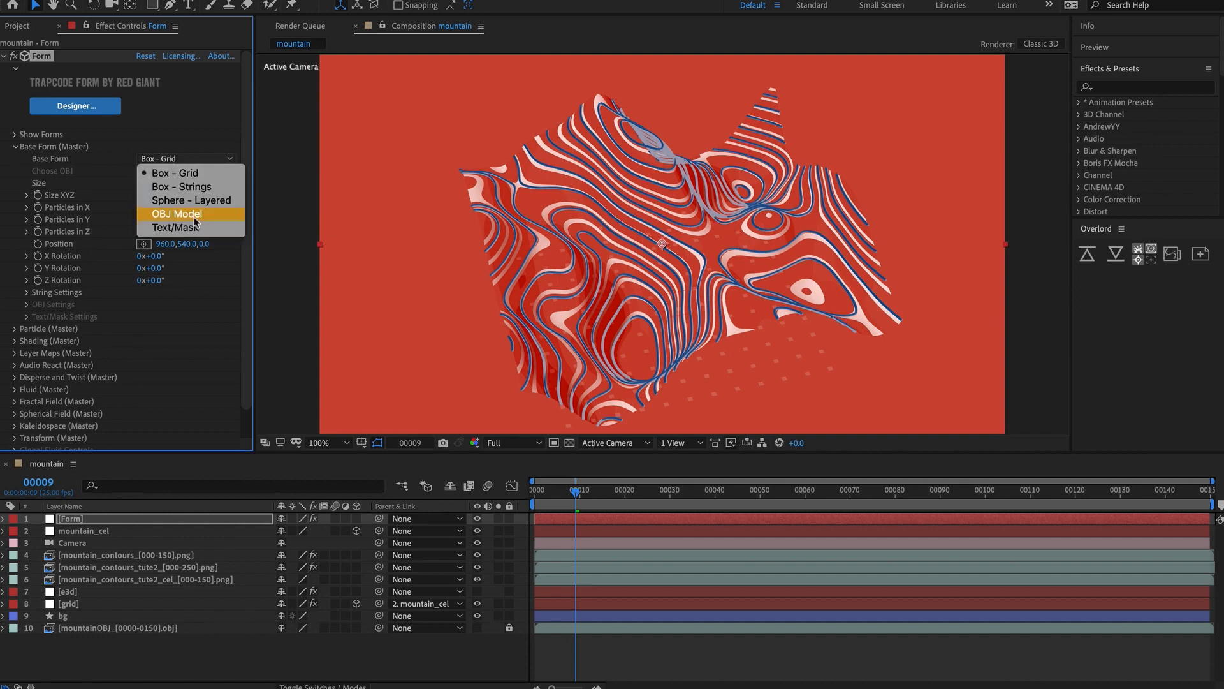
click(195, 220)
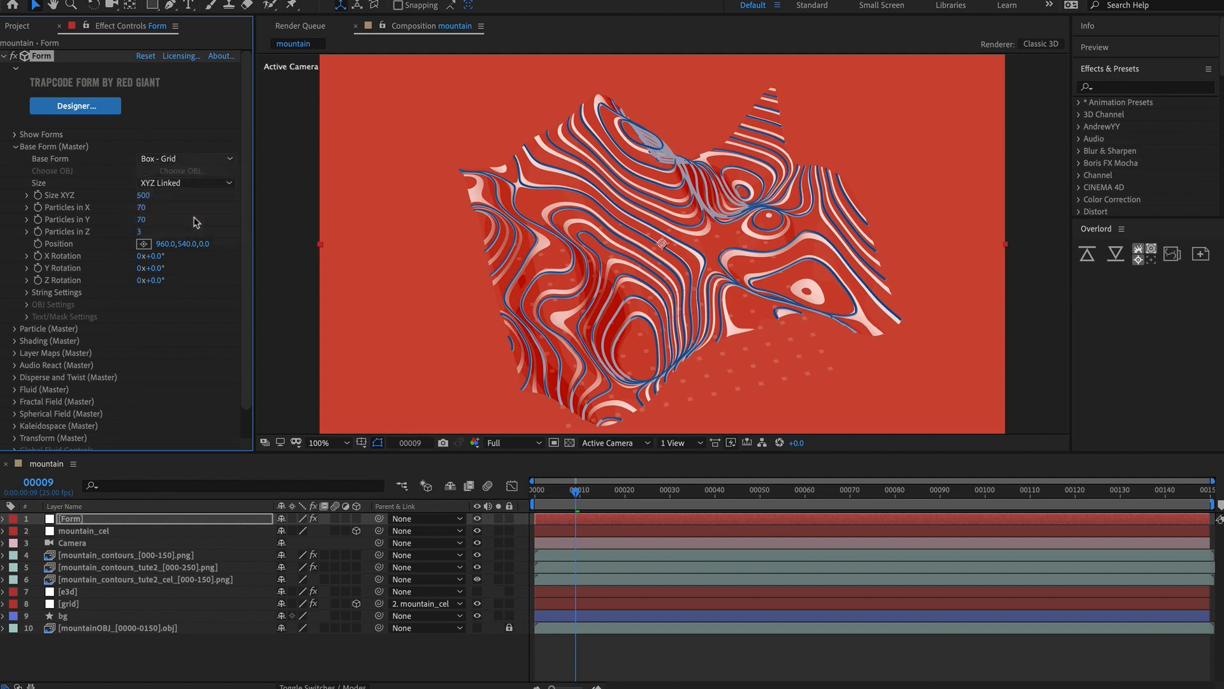
click(27, 304)
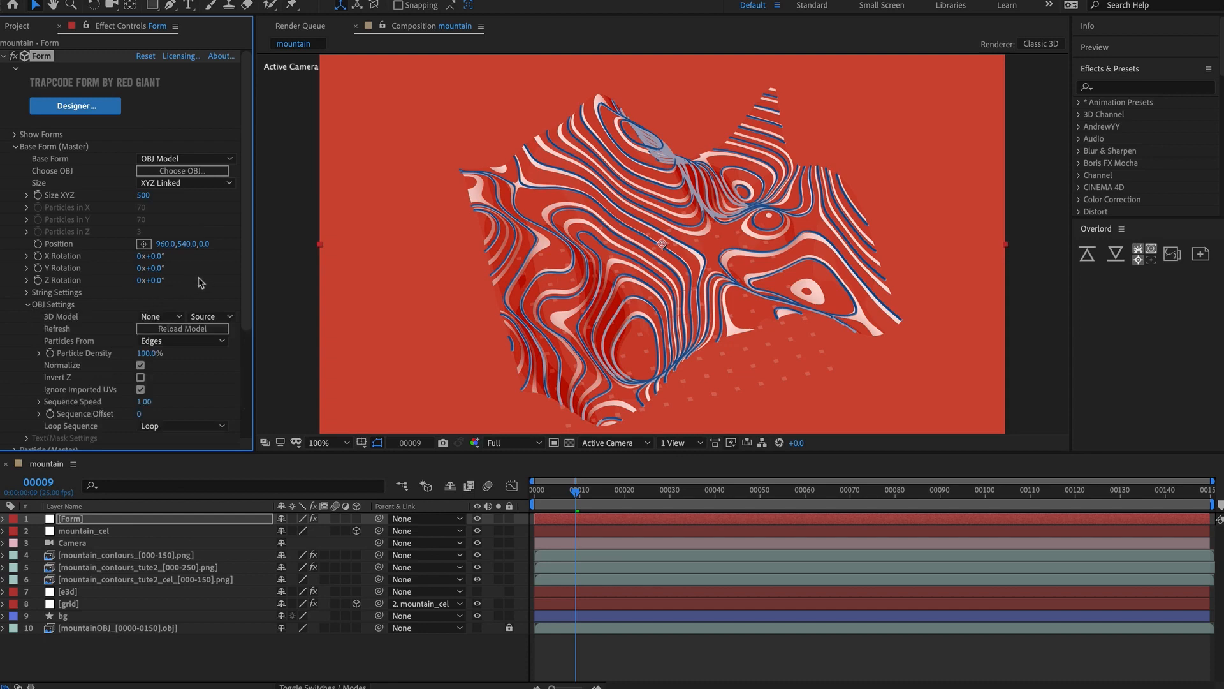
click(151, 317)
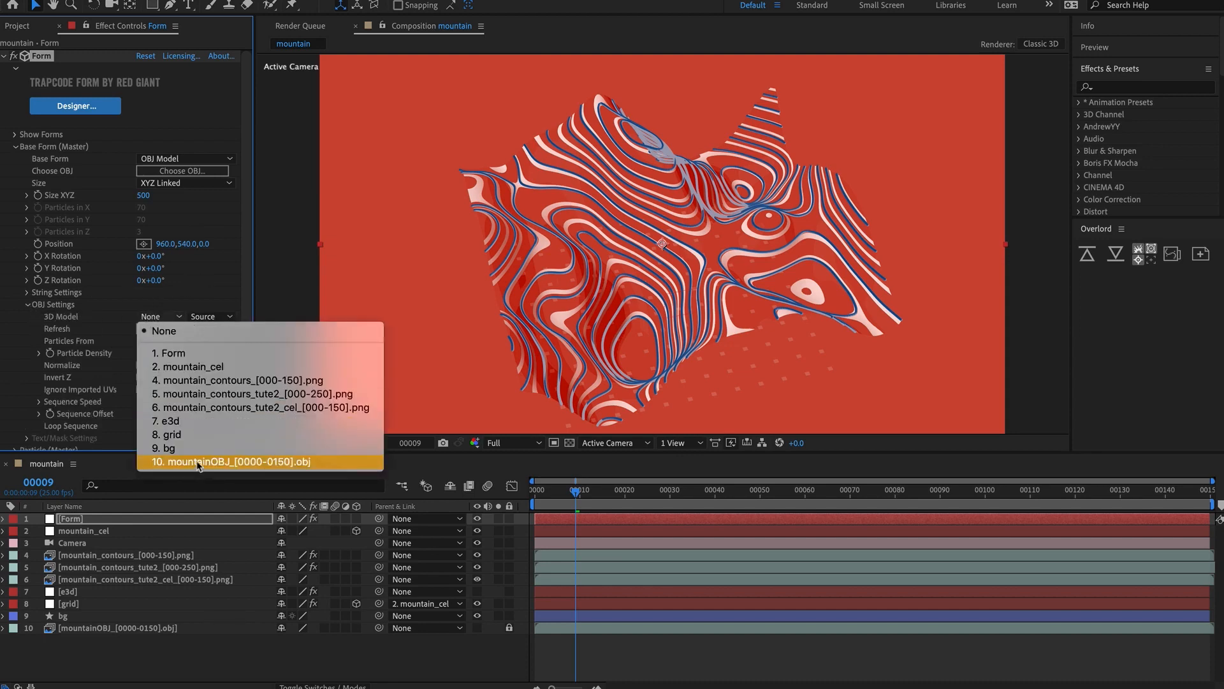
click(197, 462)
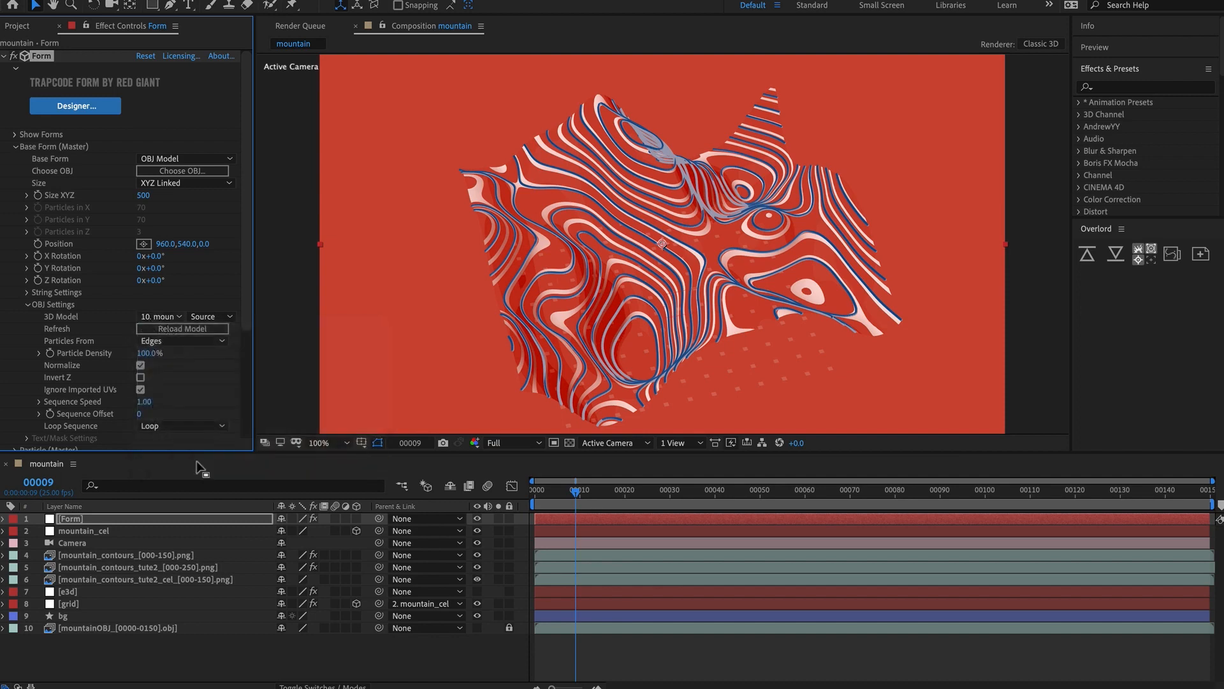
Turn off Normalize and turn on Invert Z in Form's OBJ Settings, checking the mesh soloed and against the contours at several frames.
click(500, 519)
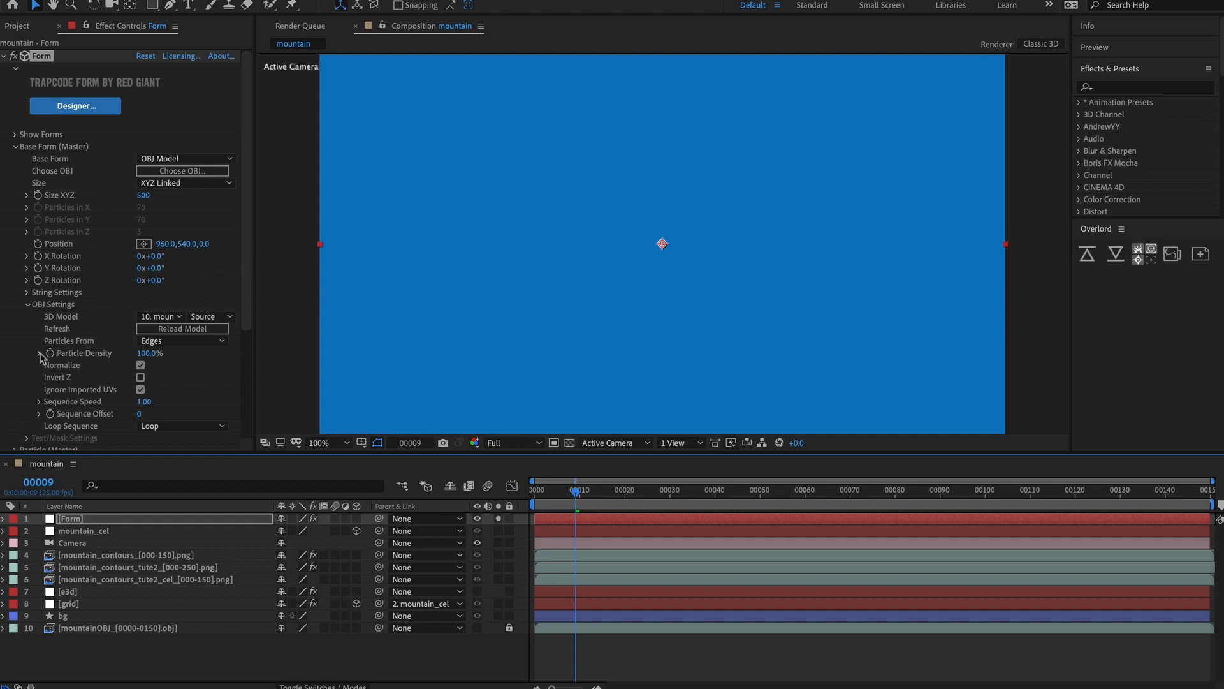
click(140, 365)
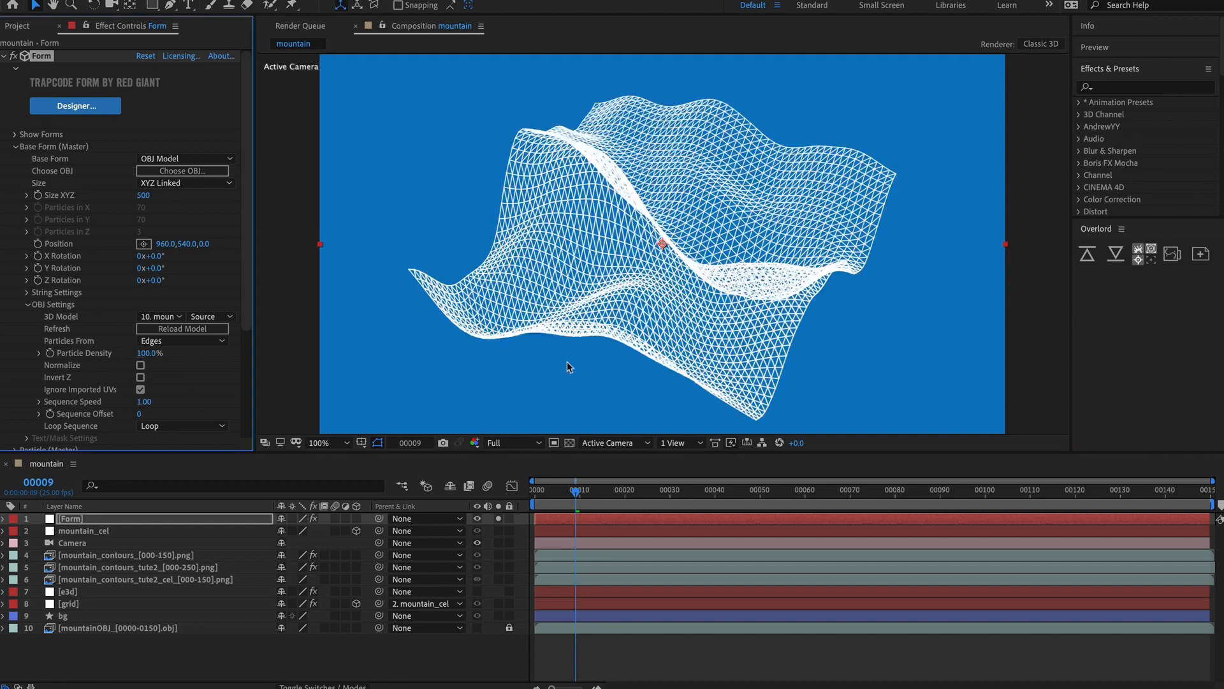
click(499, 519)
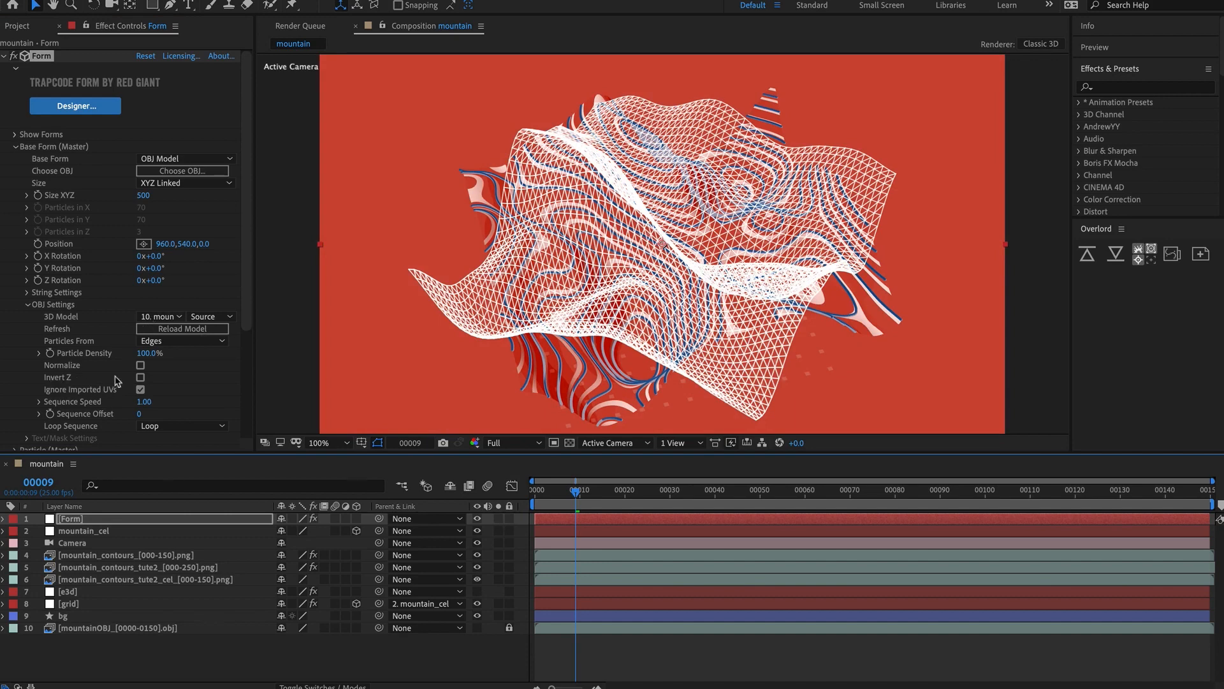
click(140, 377)
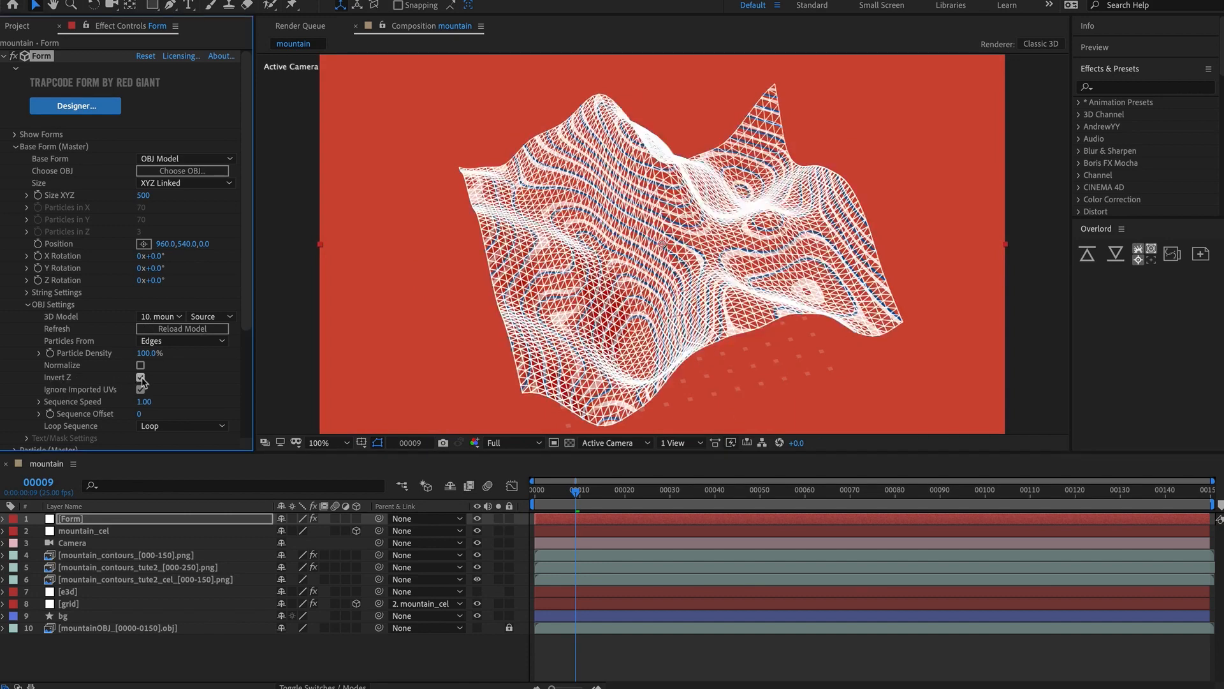
drag(798, 496, 648, 507)
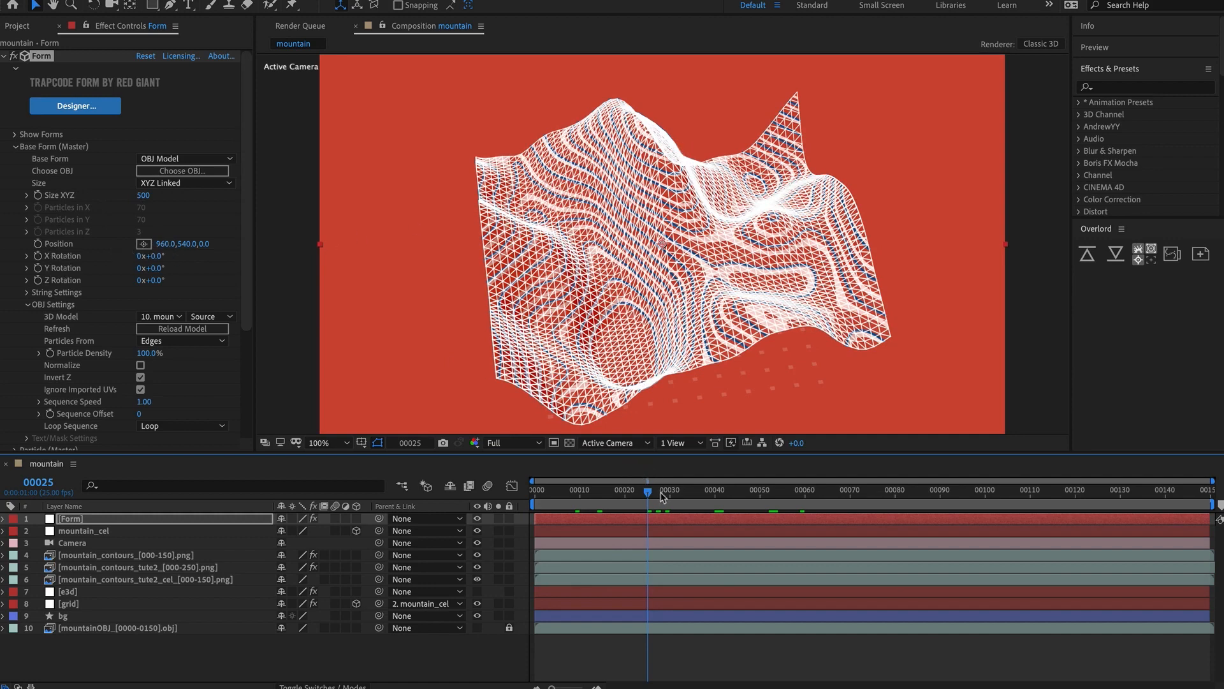
click(710, 496)
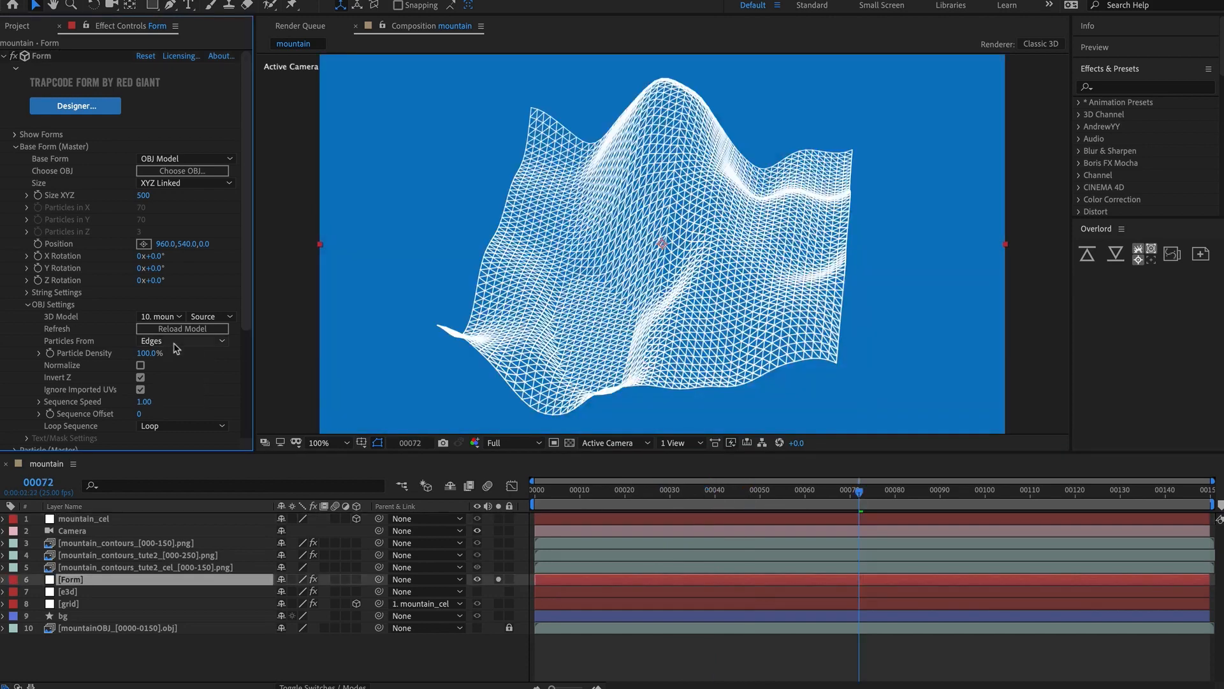
Generate Form's particles from the model's Vertices and lower the Particle Density.
click(175, 342)
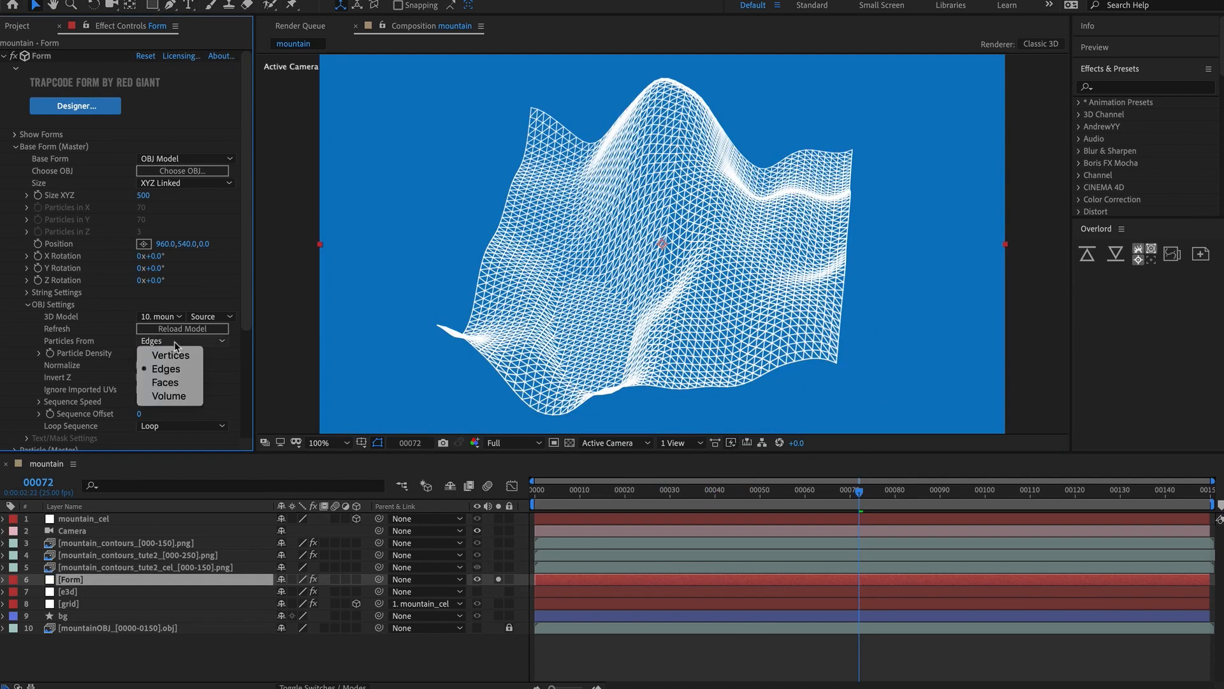
click(169, 356)
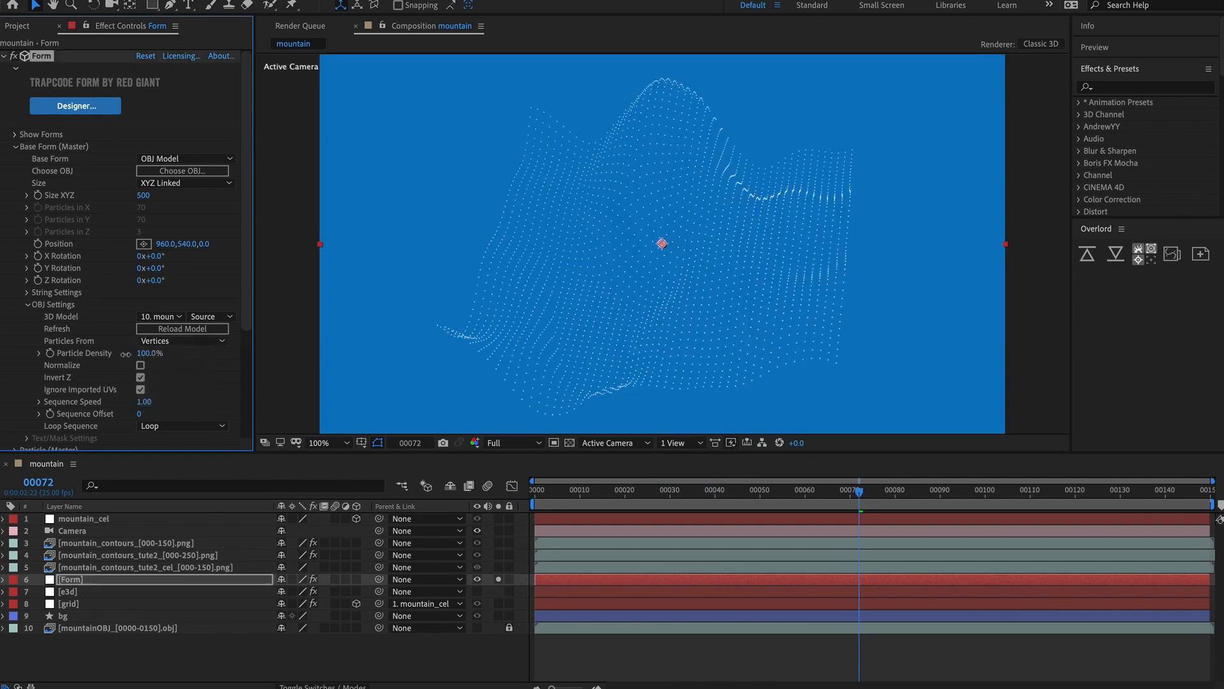
drag(125, 354, 99, 355)
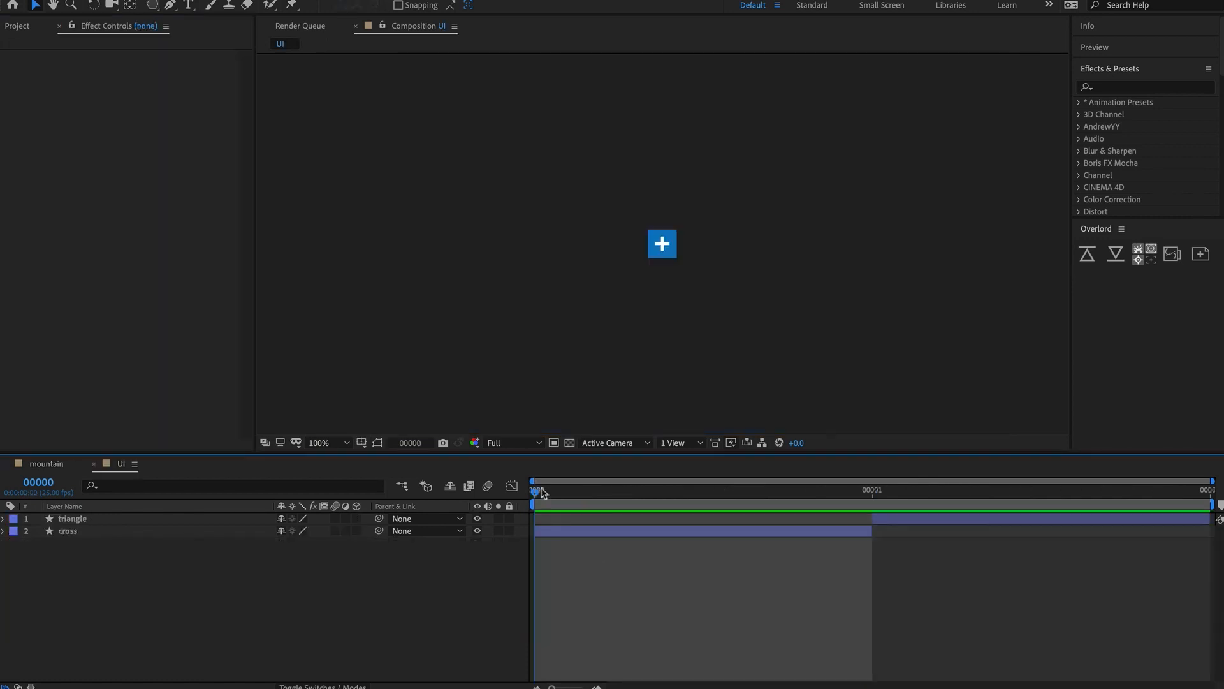
Compare the triangle and cross frames of the UI composition.
click(862, 497)
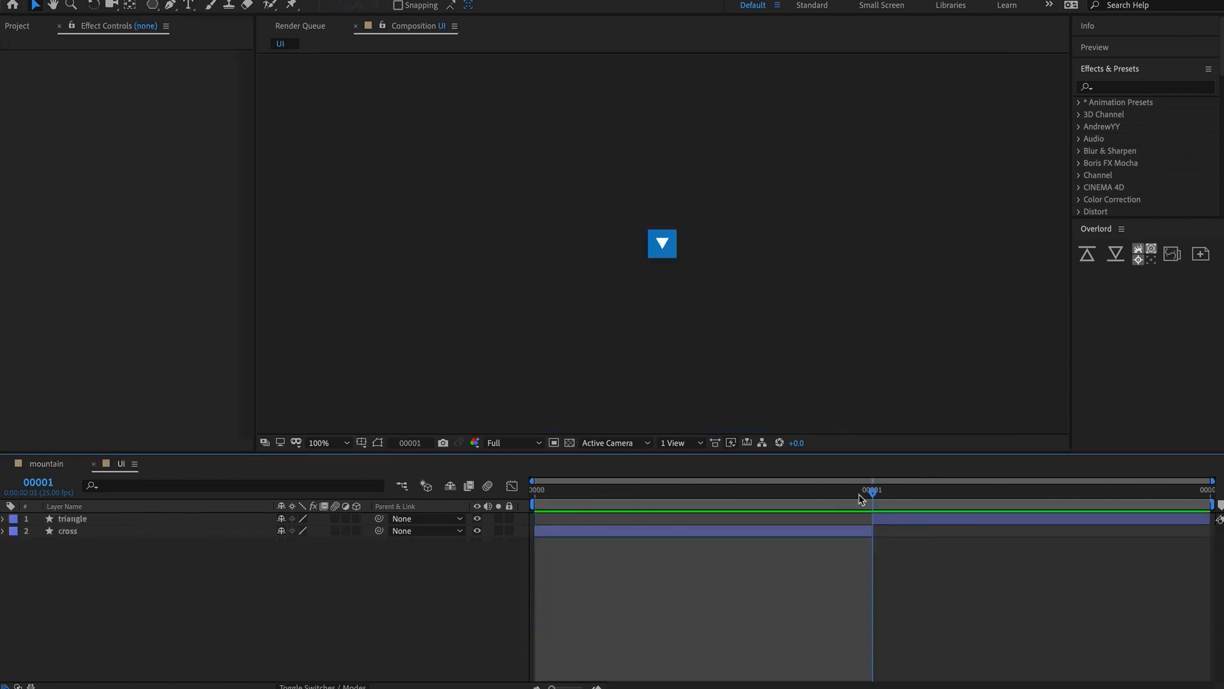
click(585, 500)
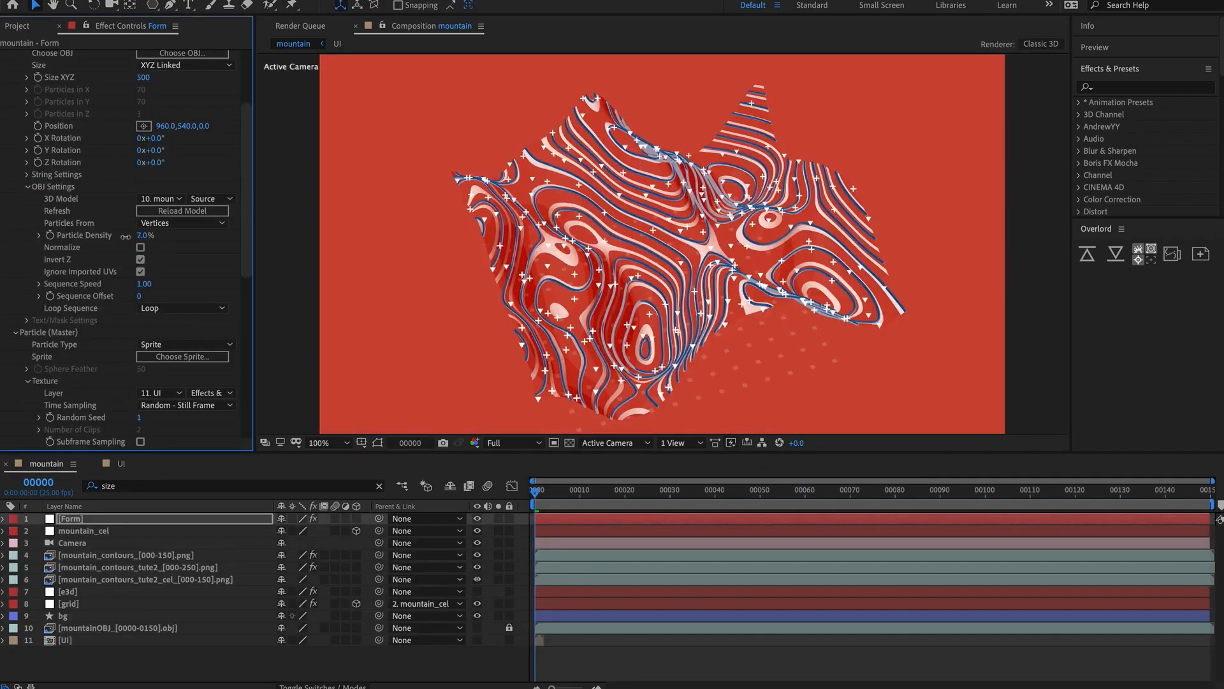
Generate Form's particles from the model's Volume with a Particle Density of 6% and check the sprites across the mountain animation.
key(space)
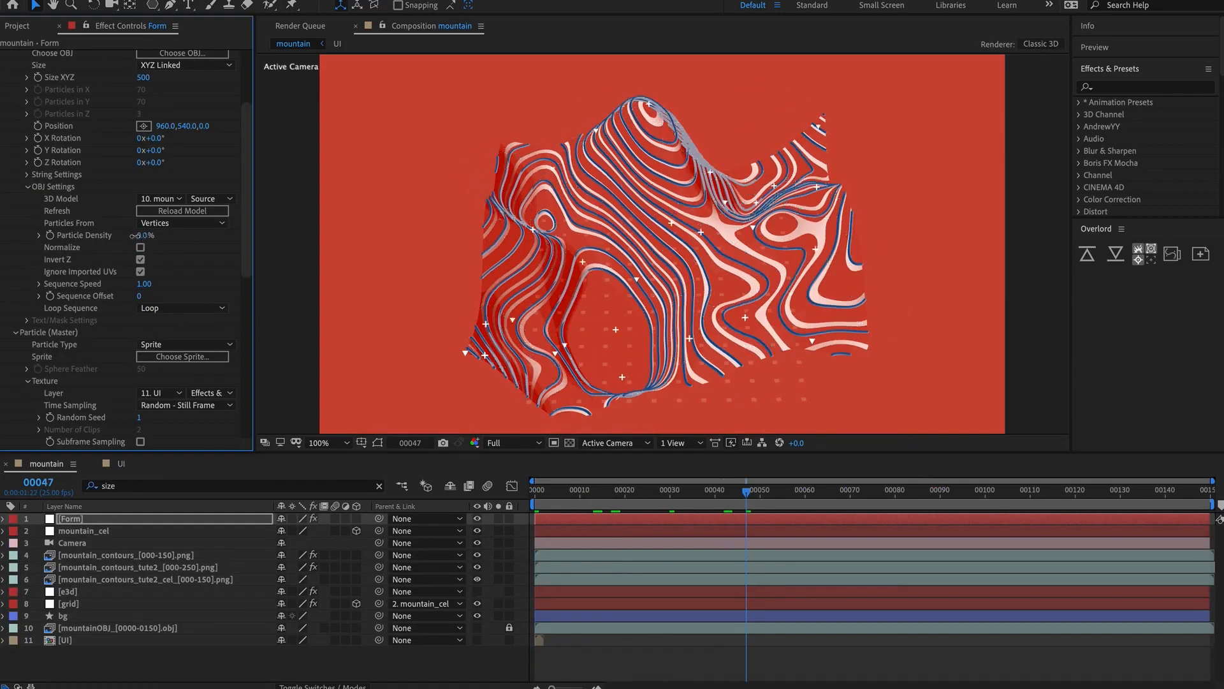
drag(143, 117, 148, 118)
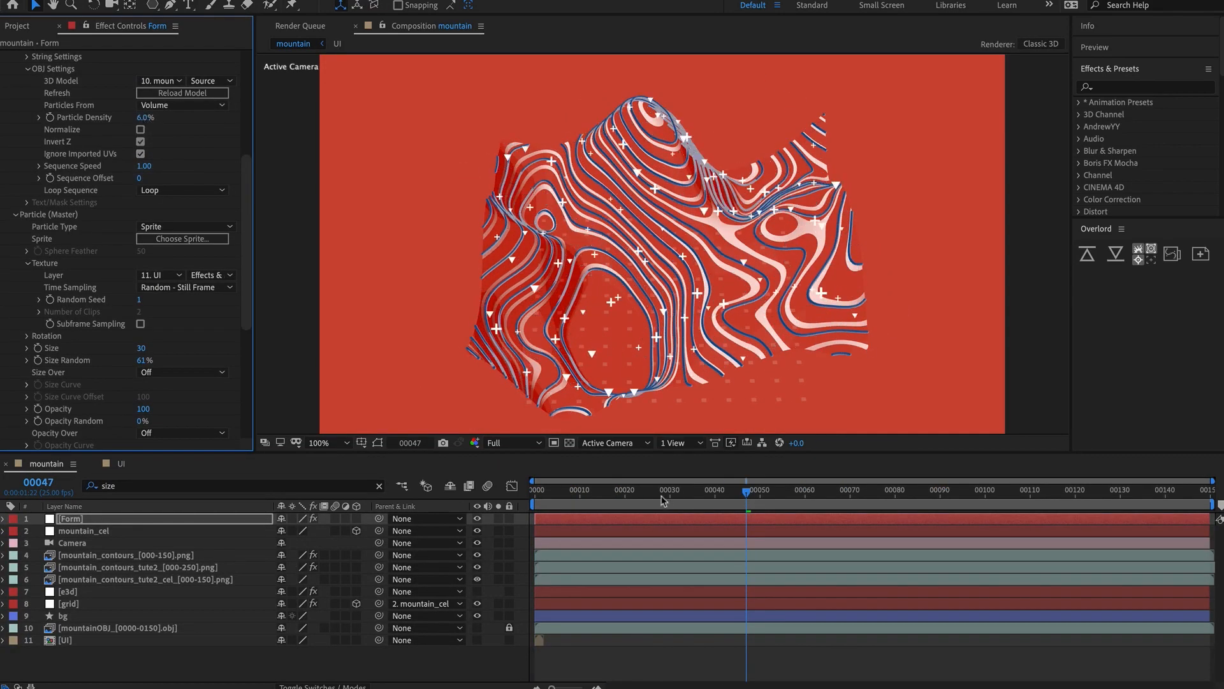
drag(663, 501, 815, 491)
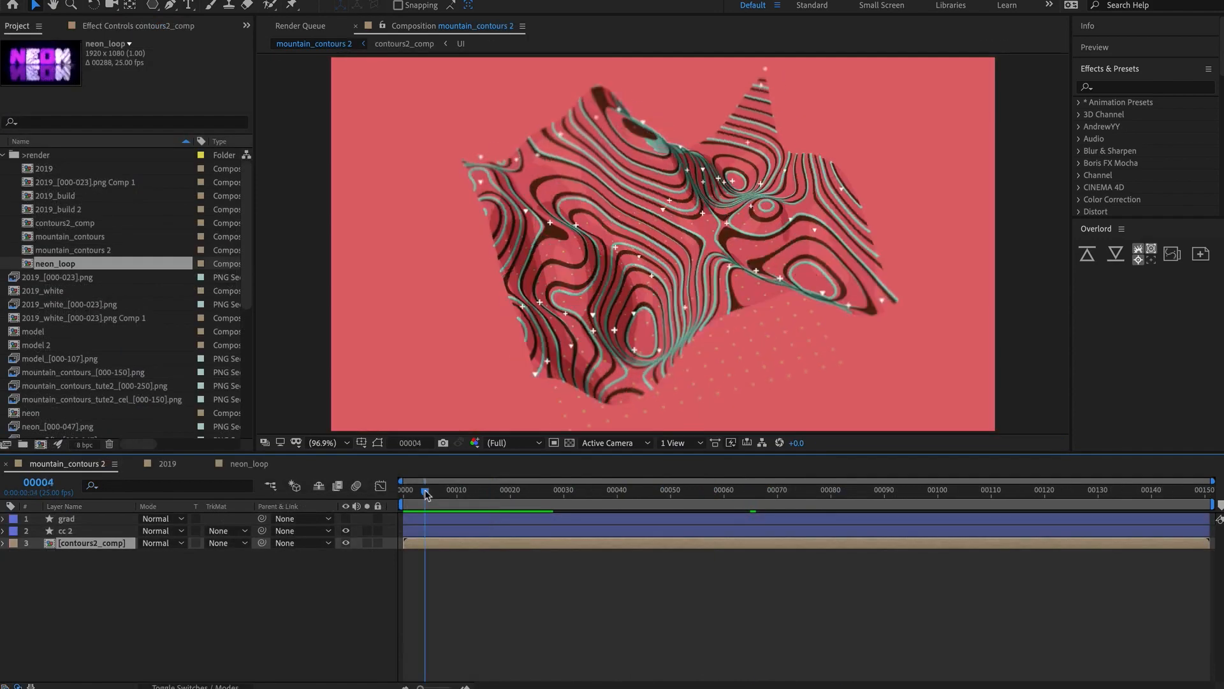
Review the animation of the mountain_contours 2, 2019 and neon_loop compositions at several frames.
mouse_move(423, 495)
mouse_down()
mouse_move(516, 502)
mouse_move(438, 501)
mouse_up()
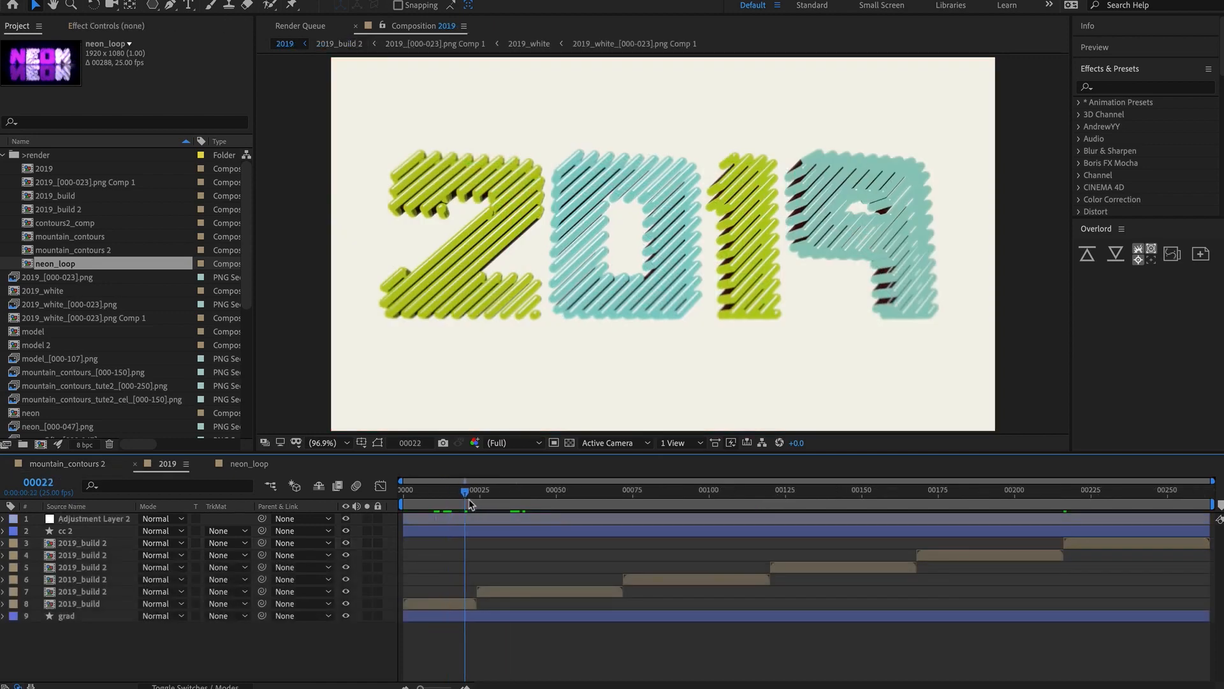
drag(470, 504, 666, 507)
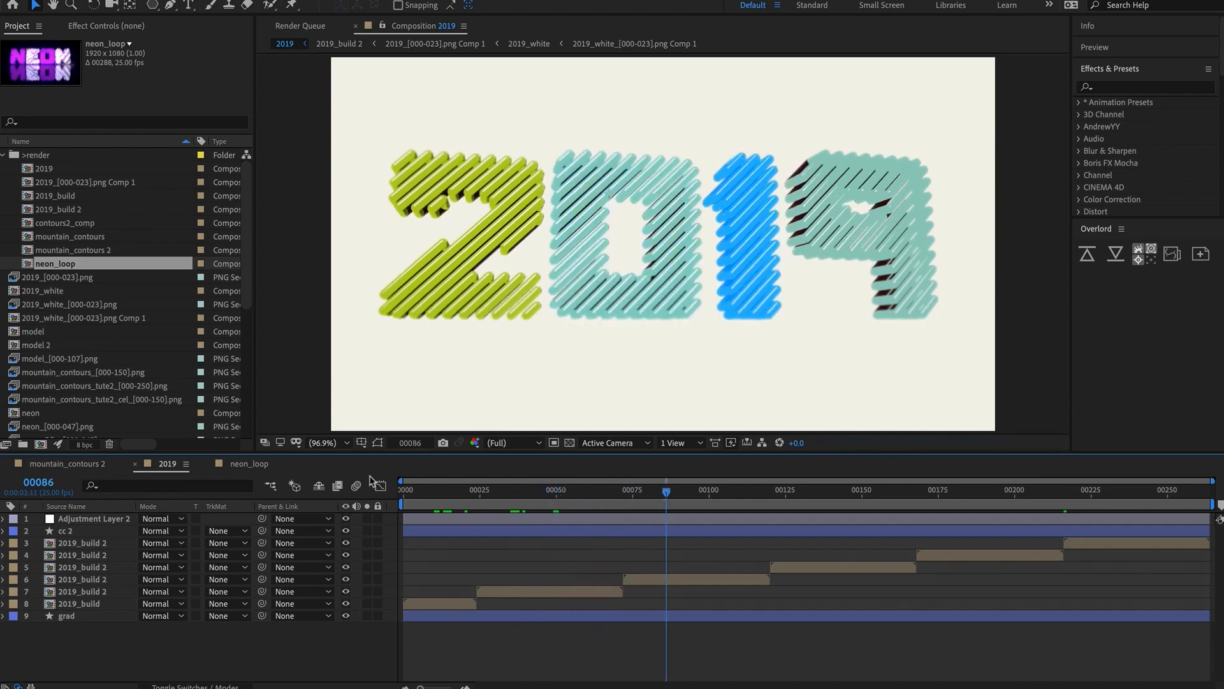
click(258, 466)
drag(453, 494, 553, 504)
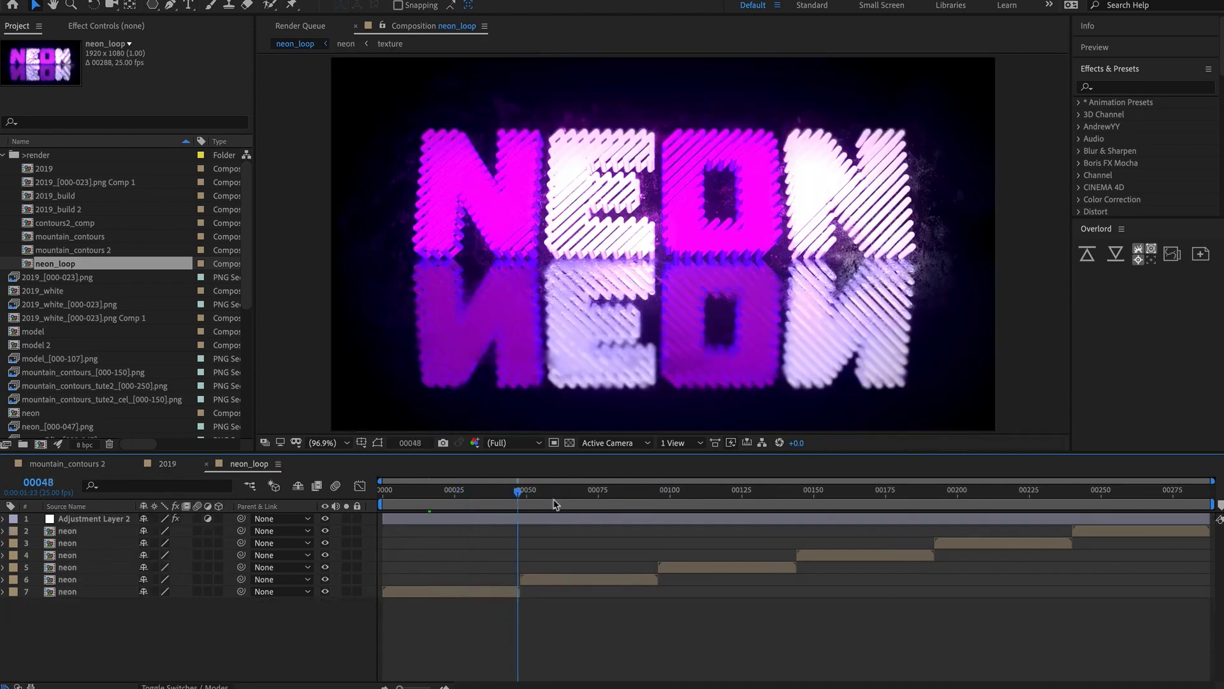